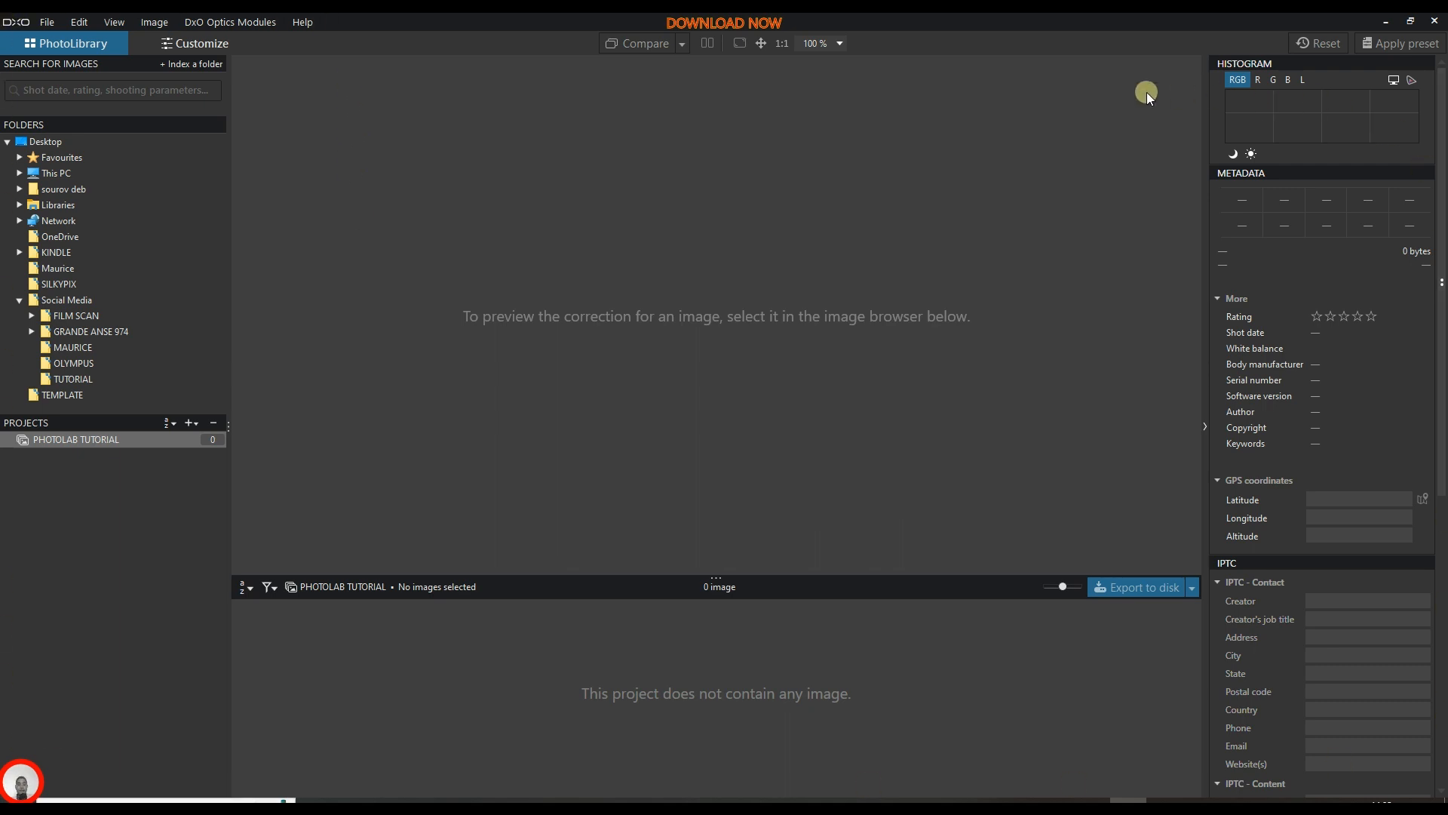
click(25, 21)
click(56, 21)
click(78, 21)
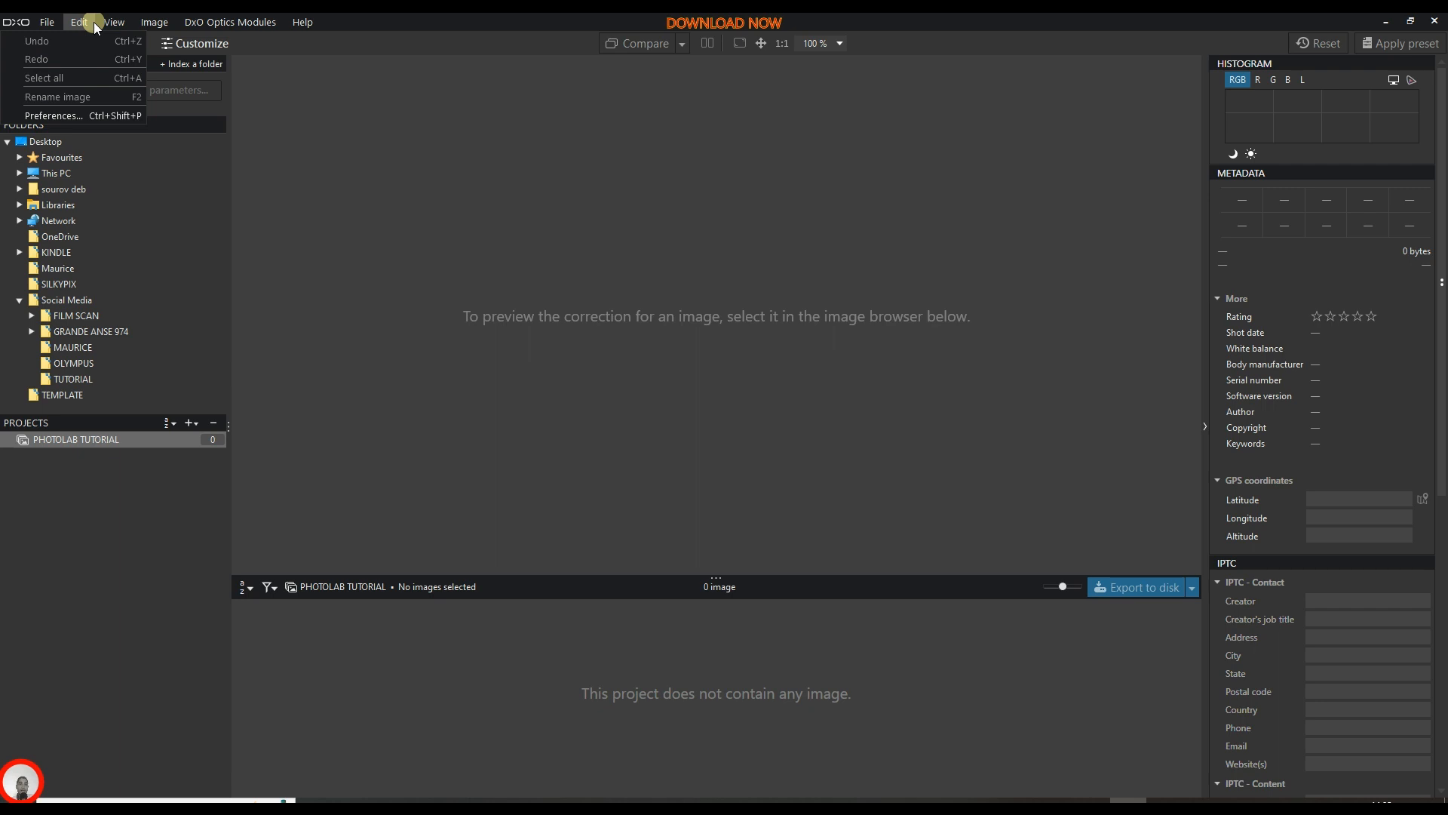
click(116, 22)
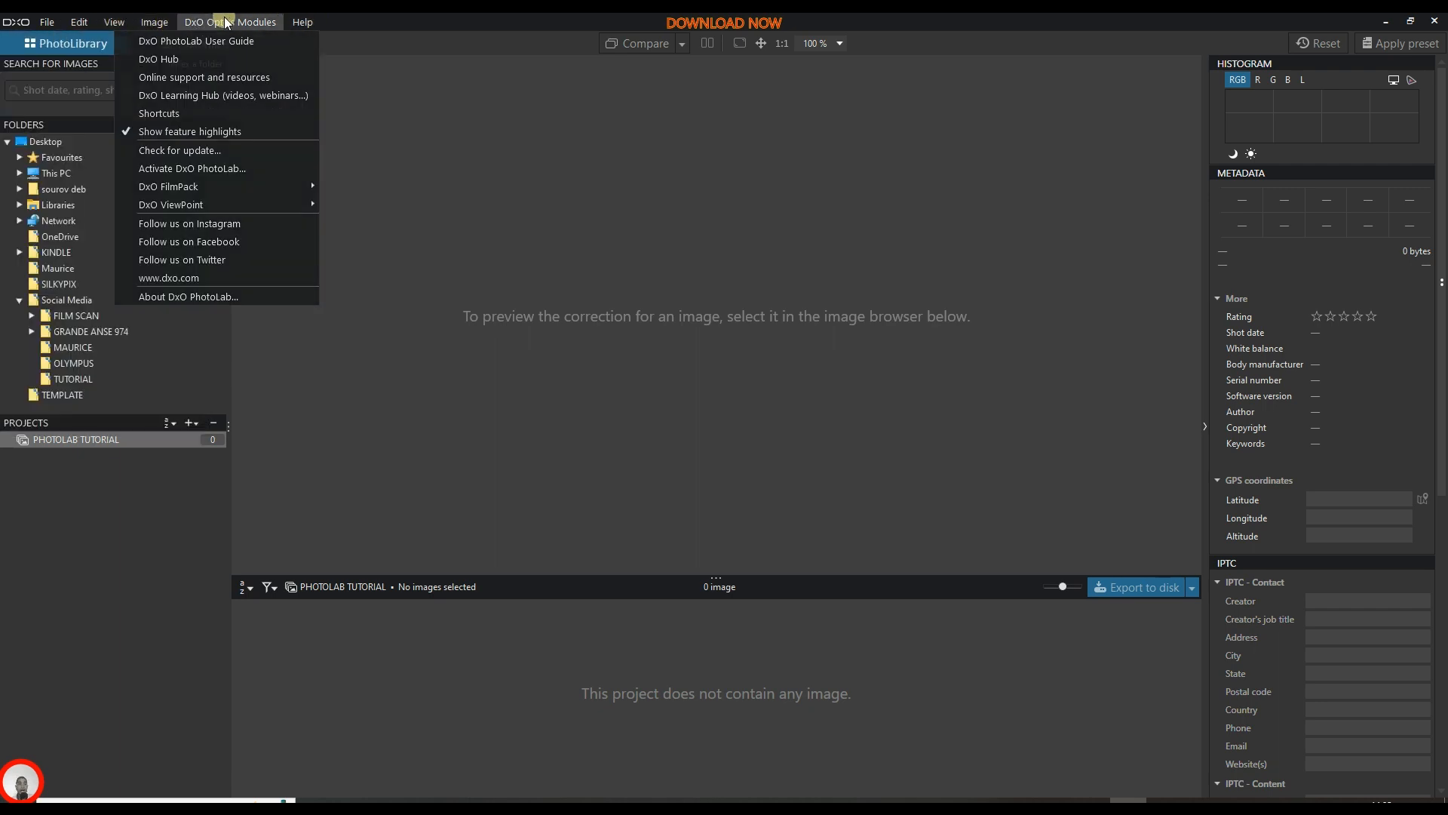
click(53, 22)
Open the application preferences and select English as the application language.
click(80, 21)
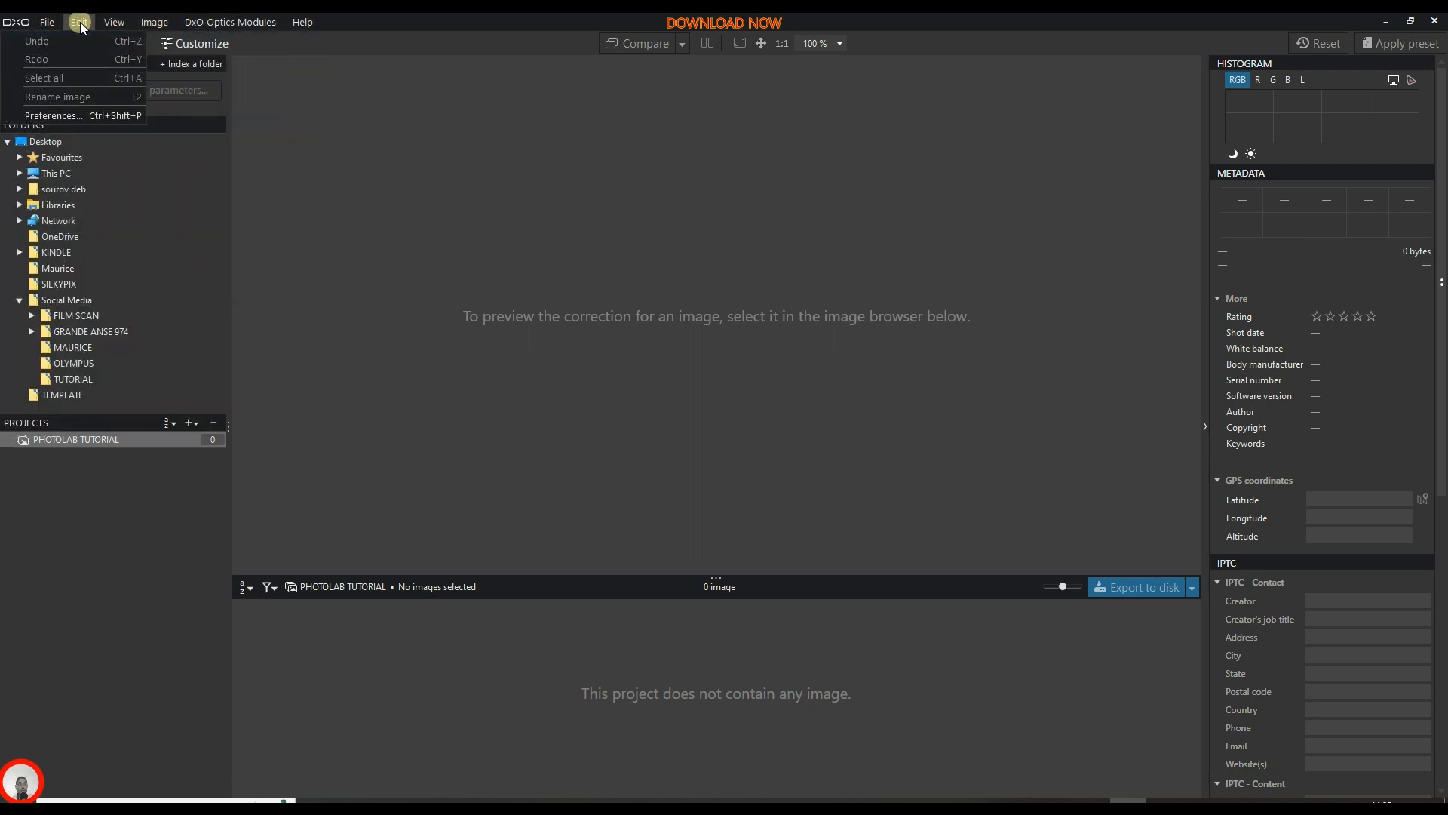
click(53, 118)
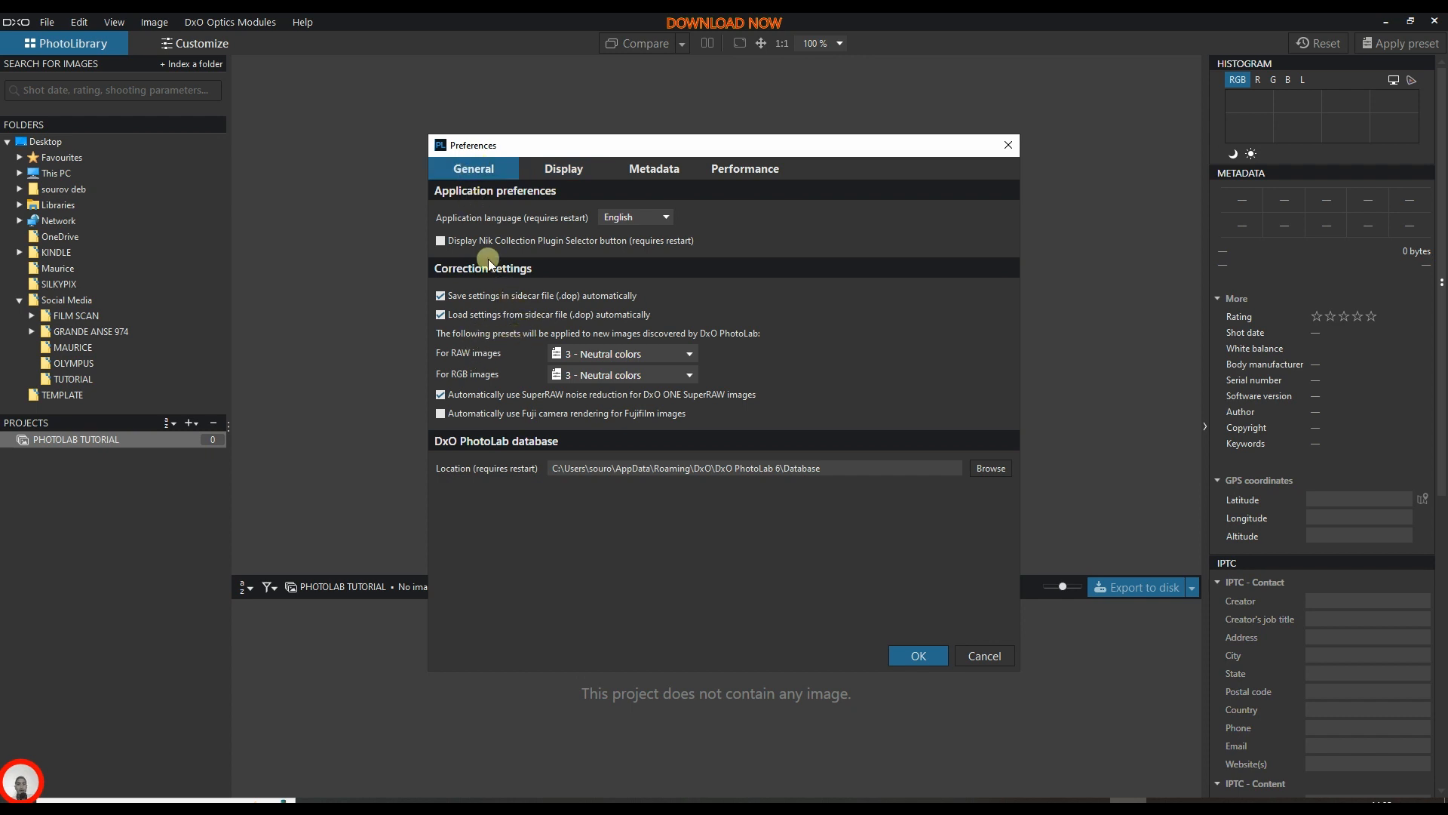
click(620, 217)
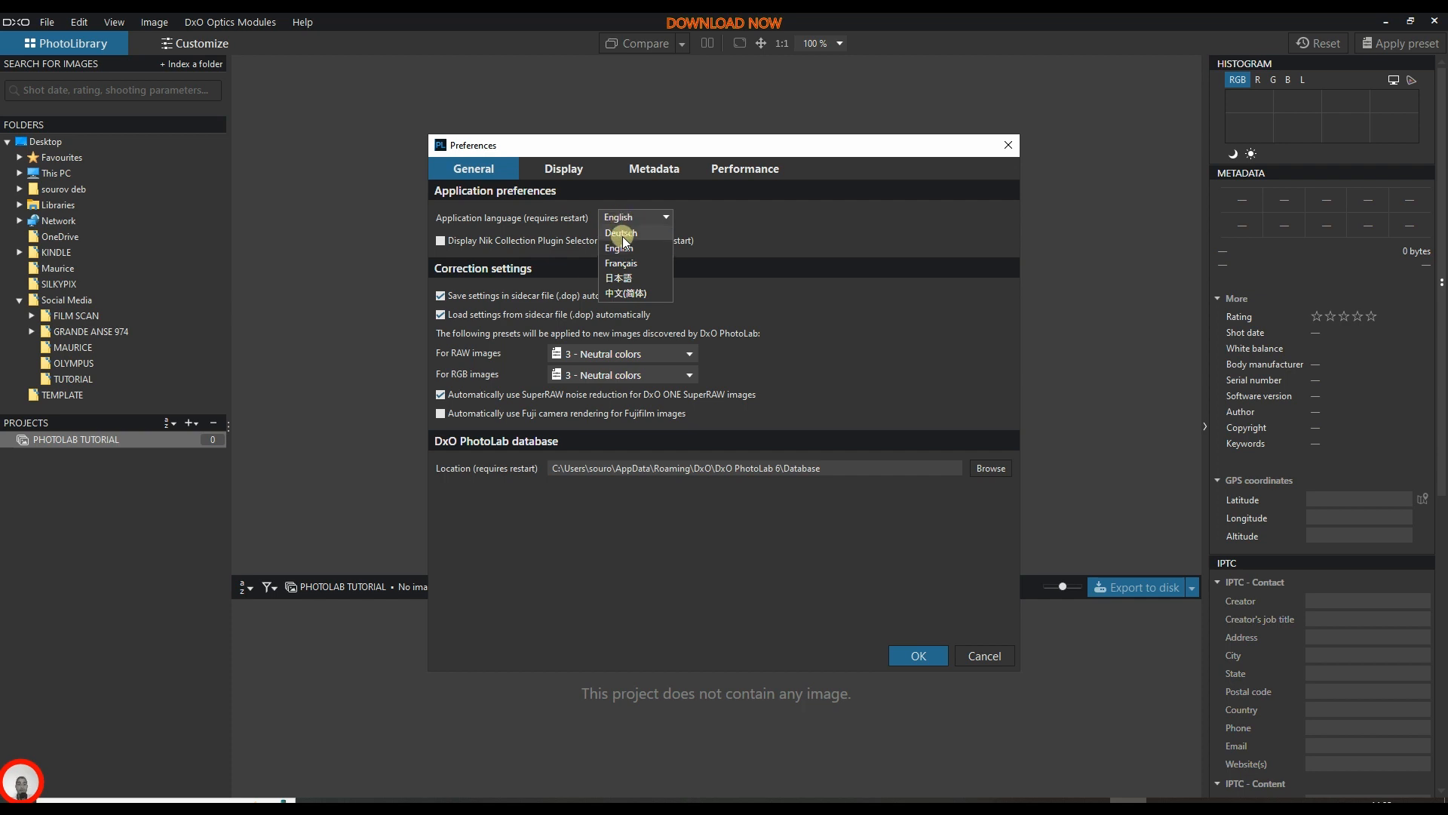
click(625, 249)
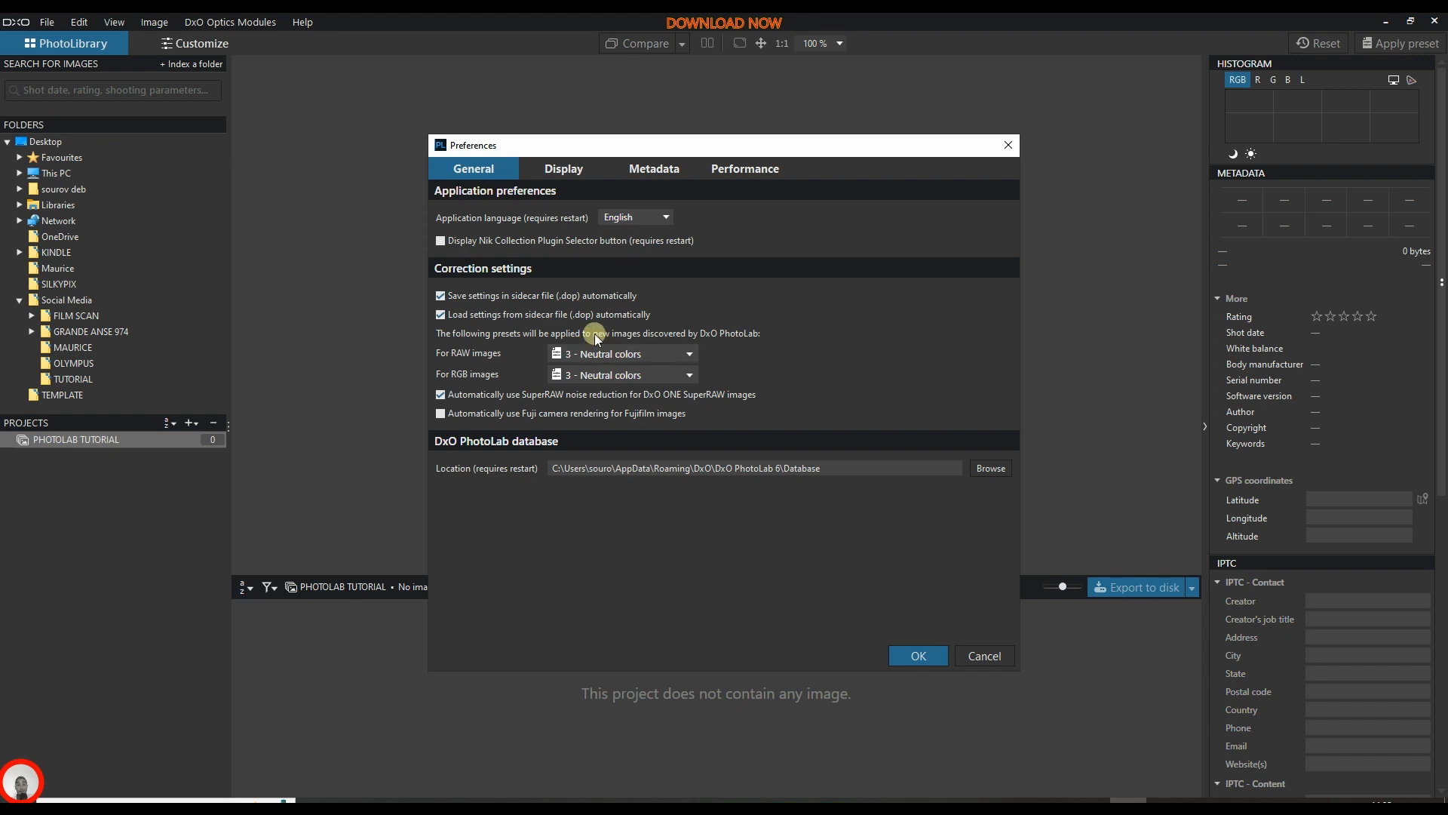
Set DeepPRIME acceleration to NVIDIA GeForce GTX 1050 in the performance preferences and save the preferences.
click(578, 175)
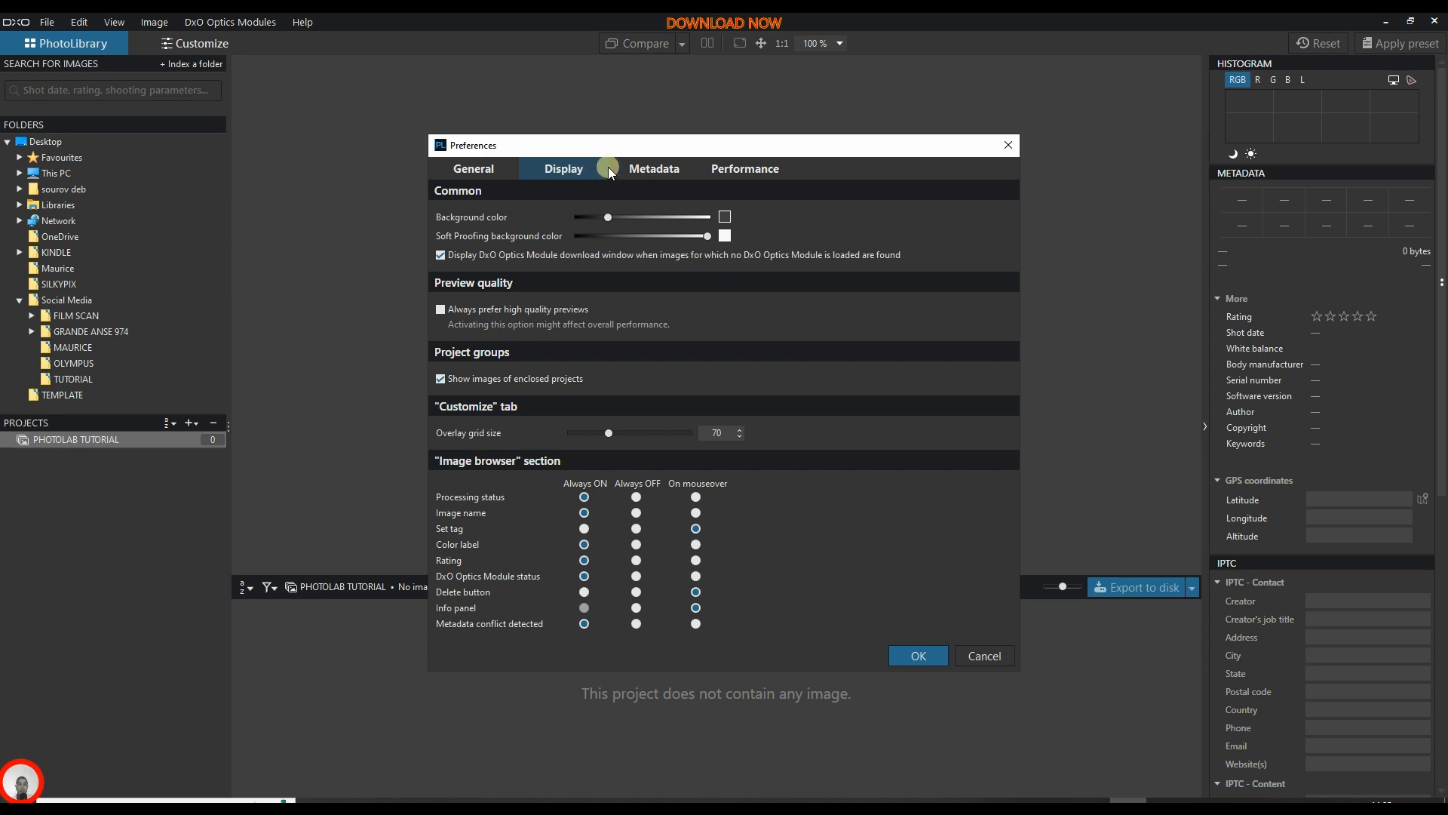
click(656, 171)
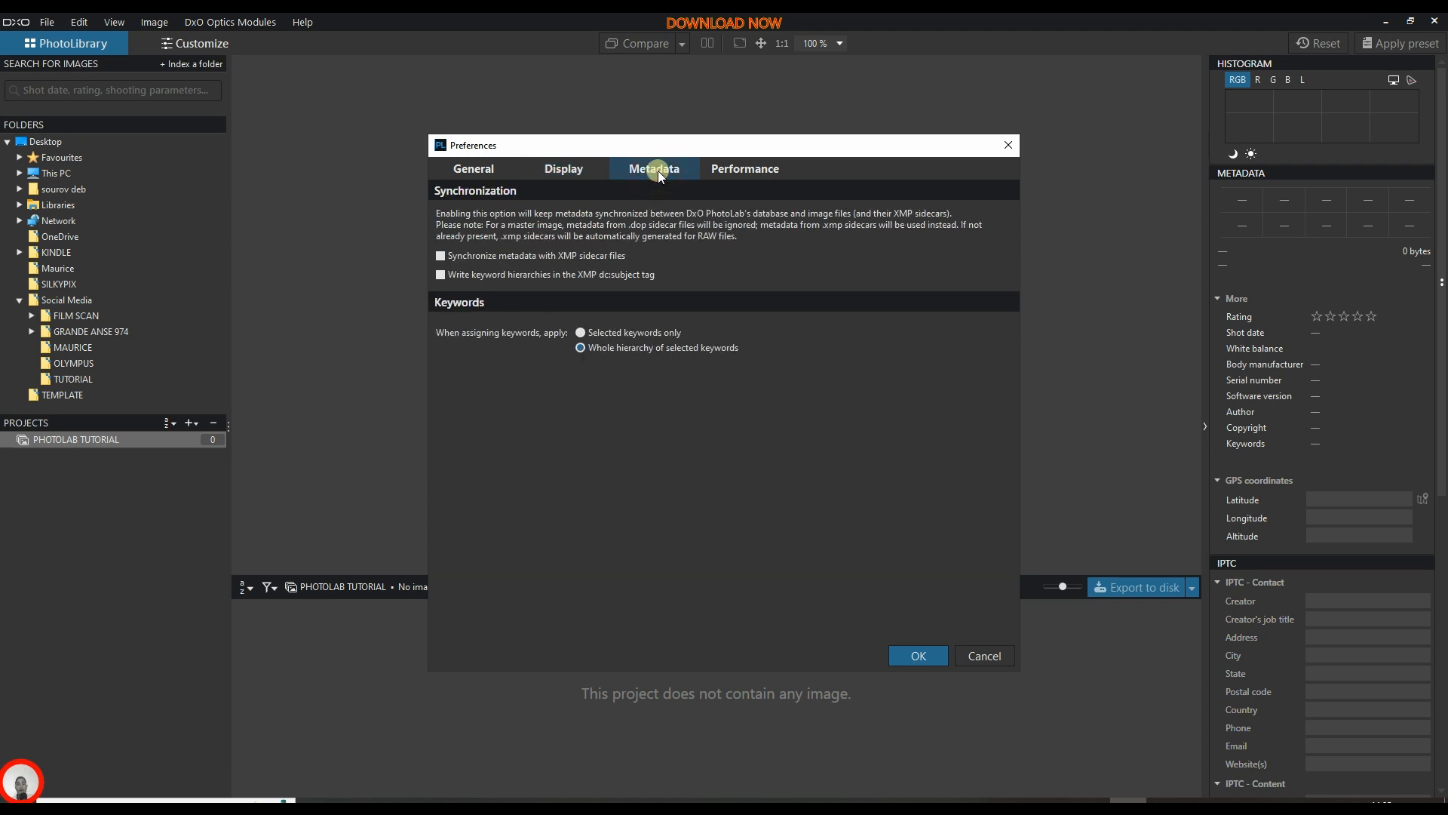
click(735, 172)
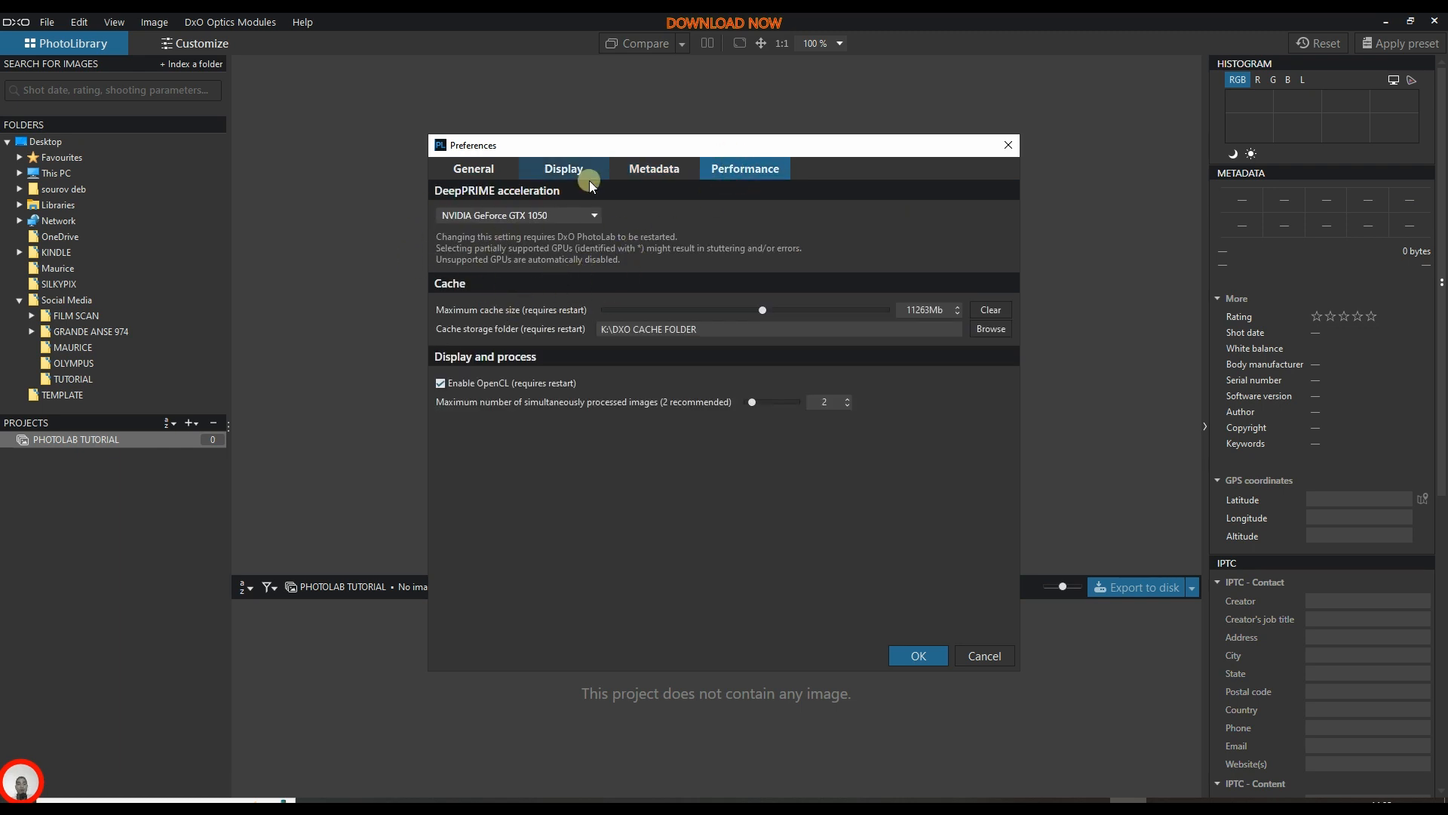
click(514, 215)
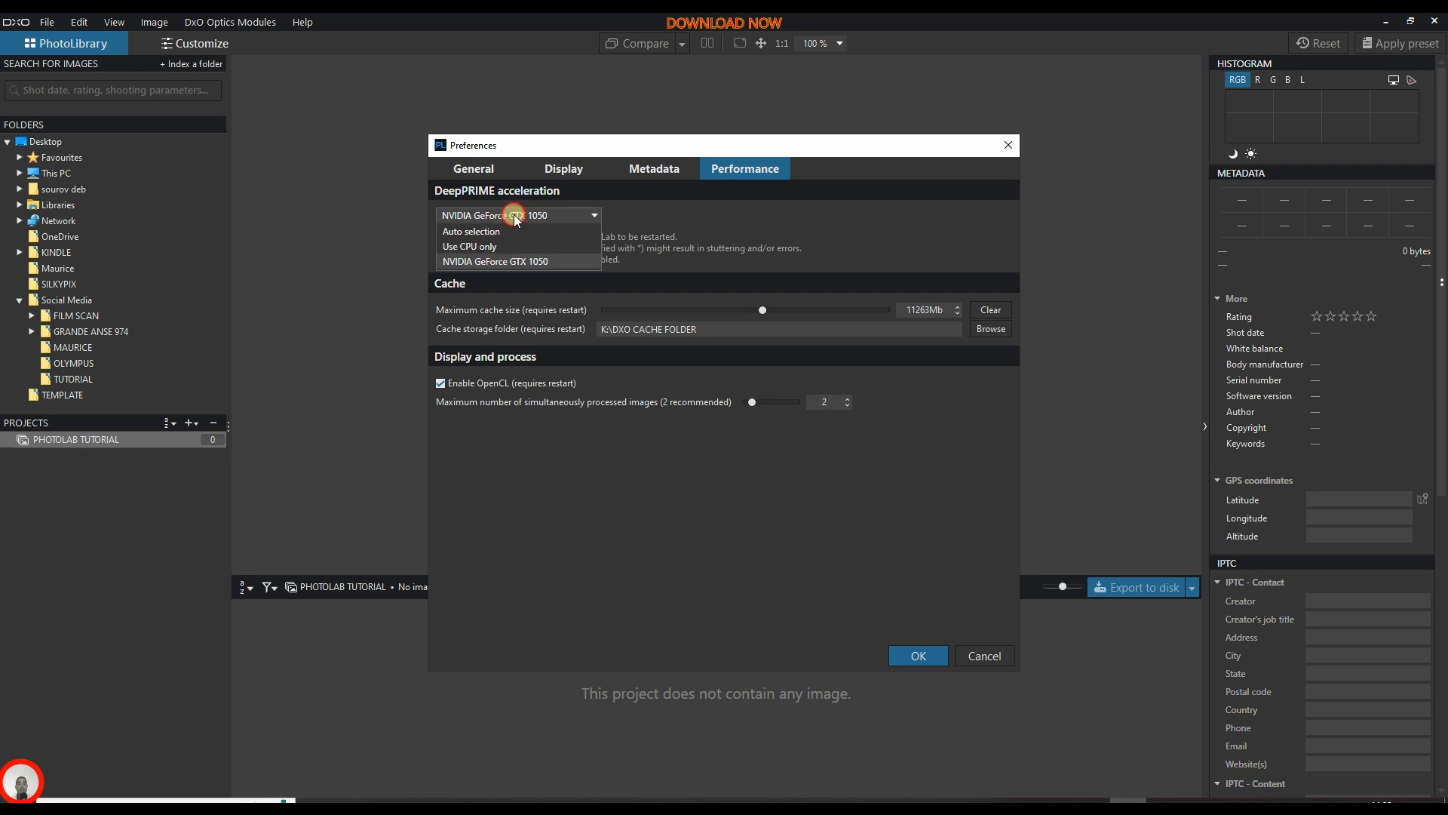
click(558, 262)
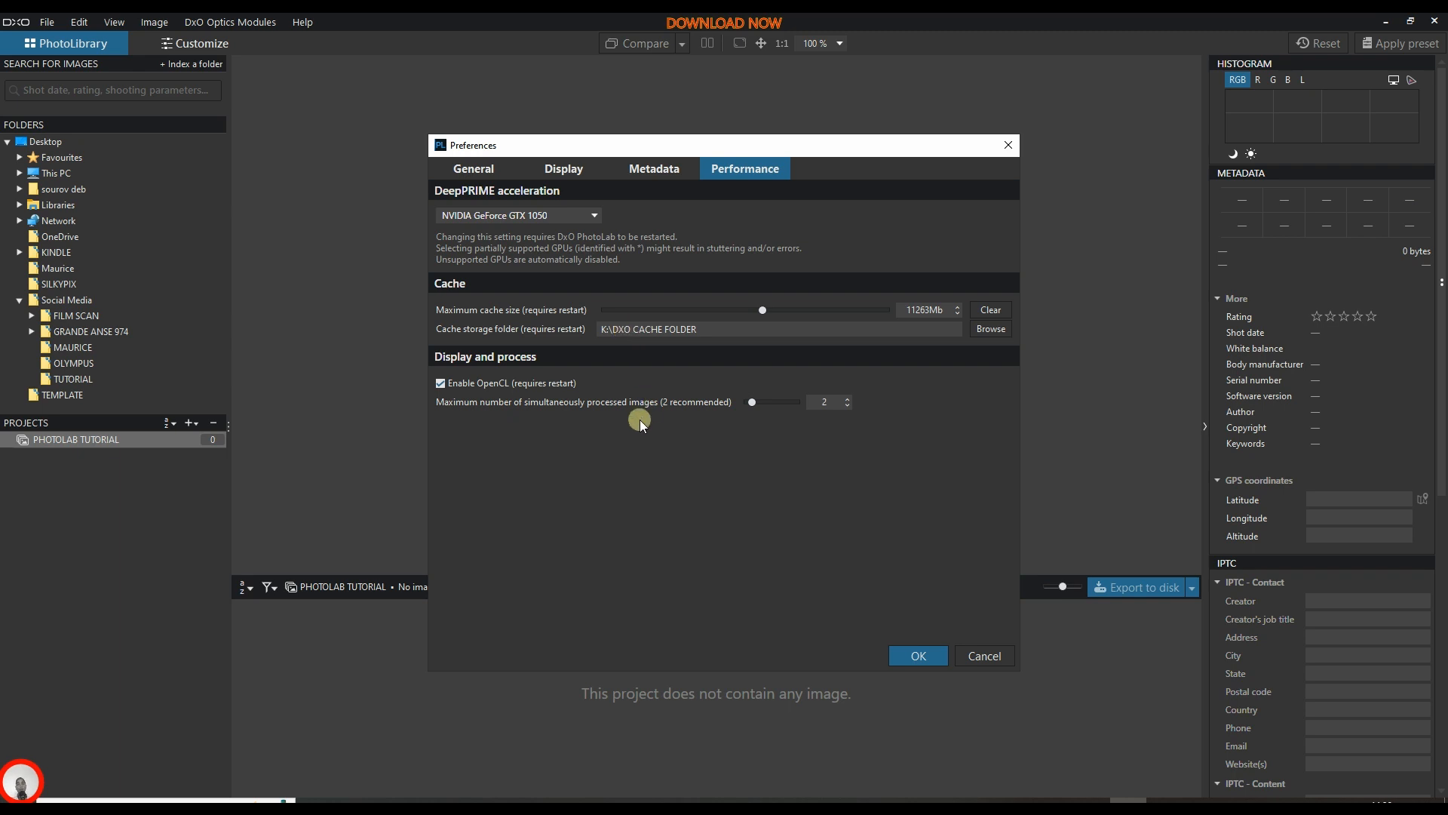
click(919, 649)
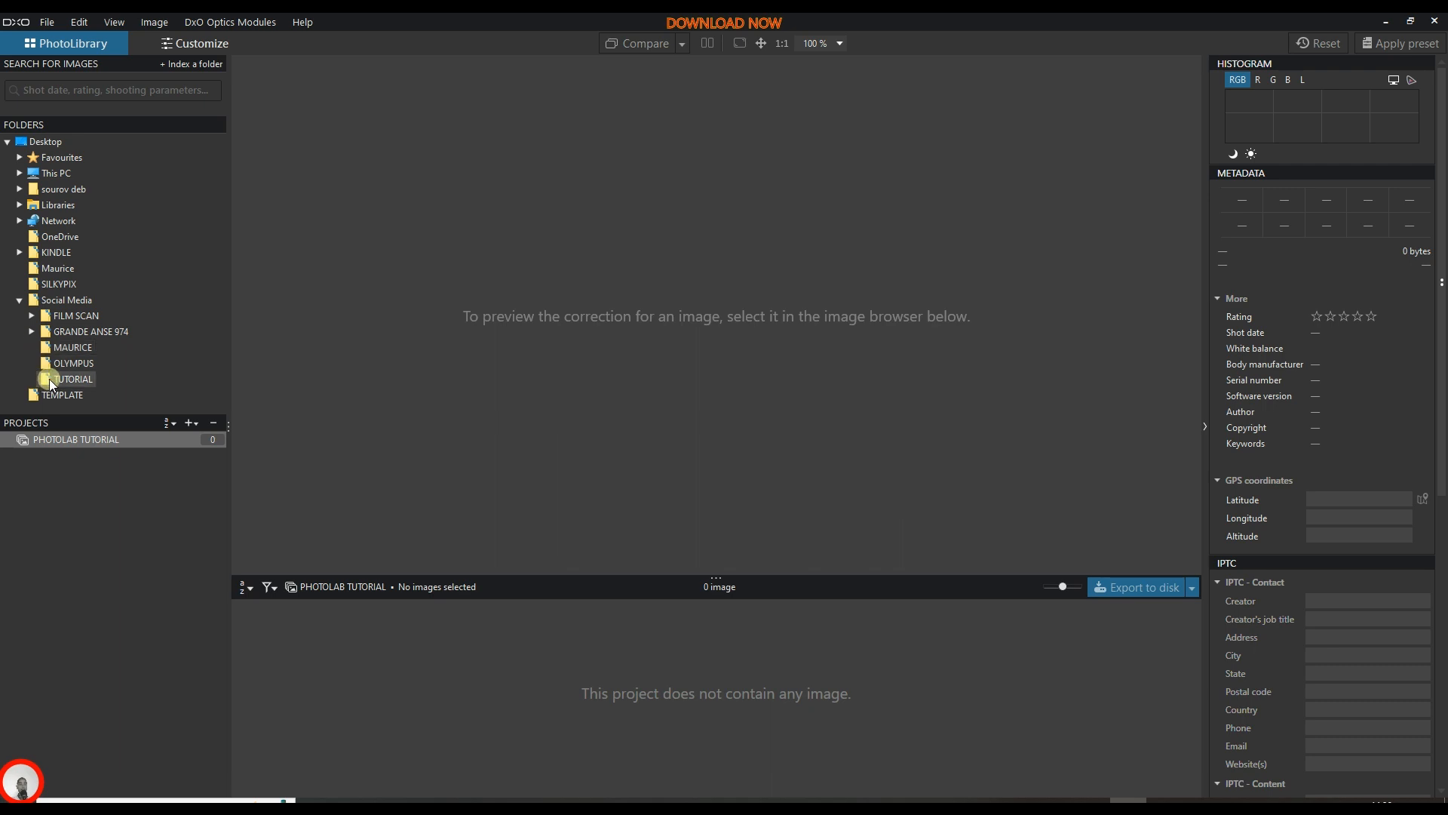
Open the TUTORIAL folder and install the suggested optics modules for the Canon EOS 70D and Olympus OM-D E-M5 lens combinations.
click(72, 382)
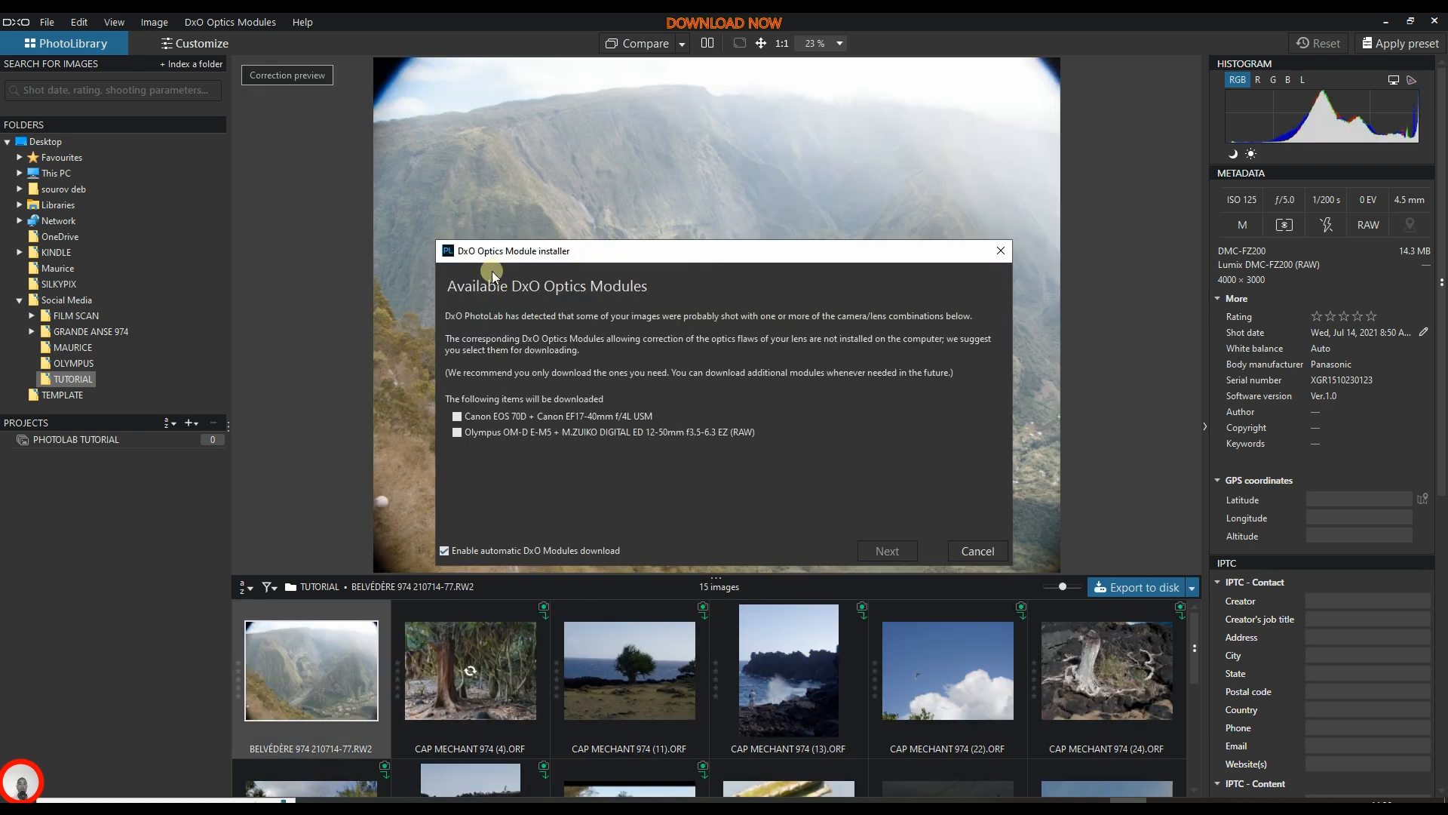
drag(520, 251, 544, 190)
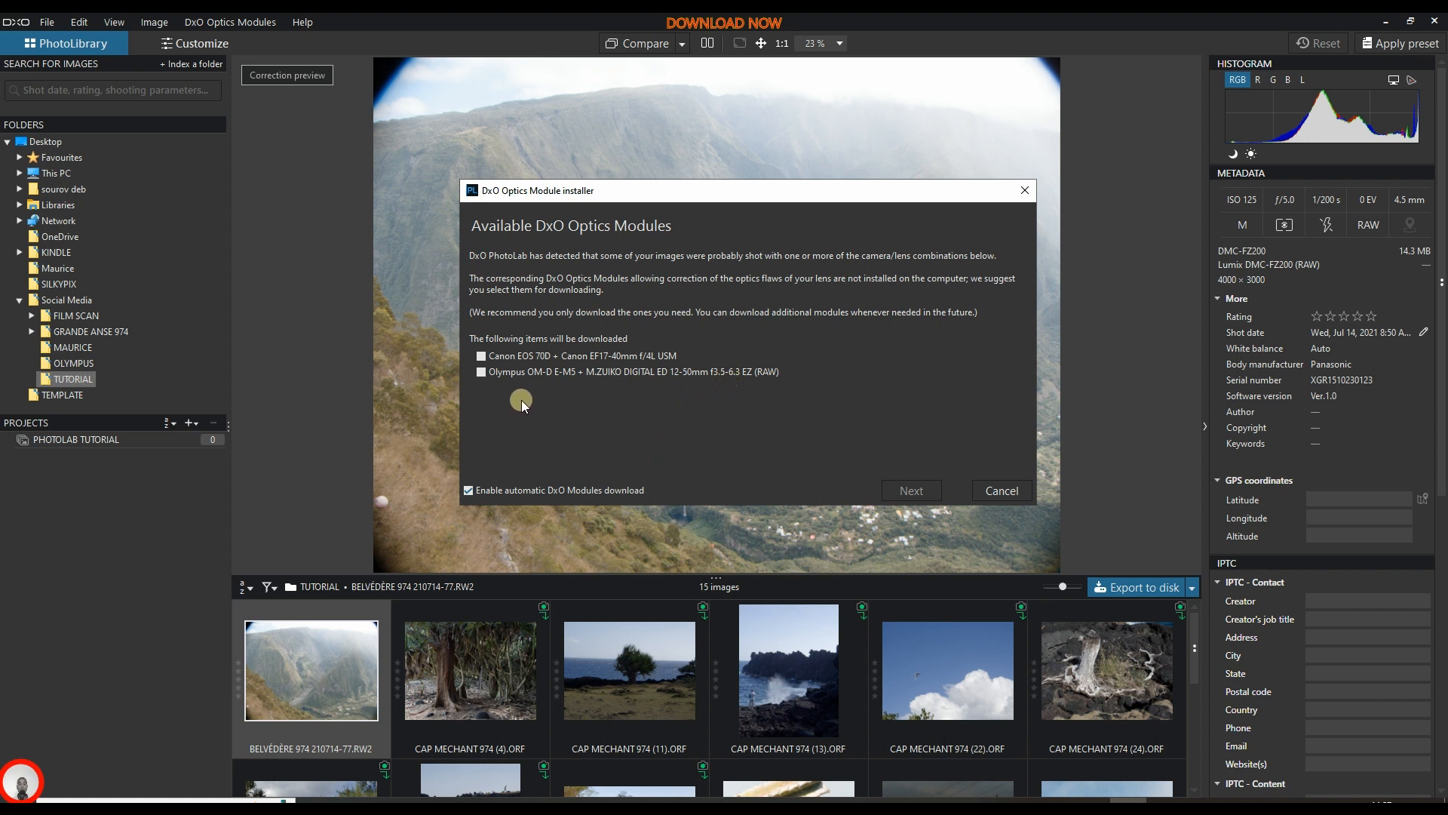
click(481, 372)
click(481, 355)
click(912, 491)
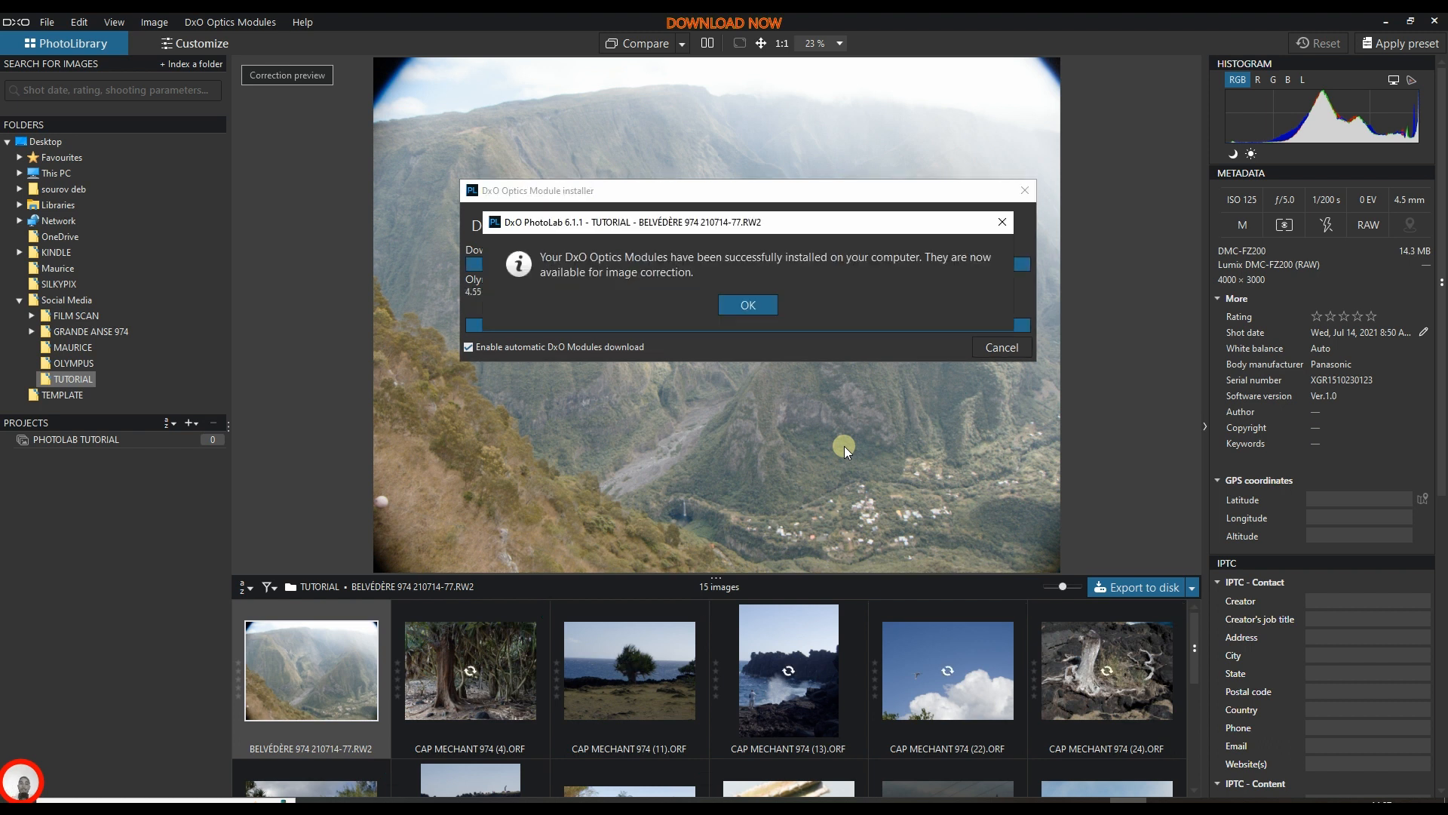
click(747, 305)
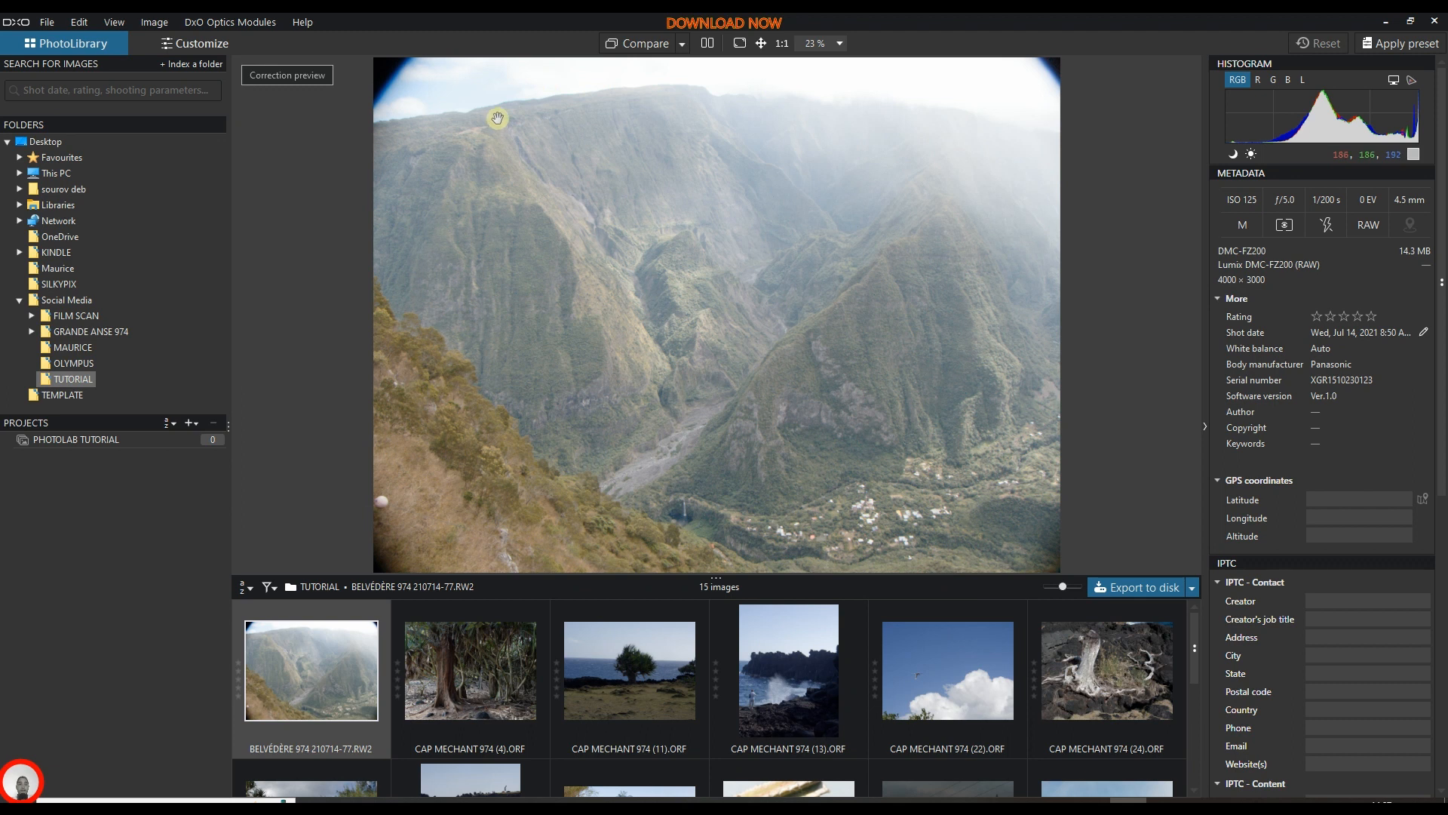
Browse the folder's photos in an enlarged image browser and select P1110864.RW2 for a large preview.
drag(726, 578, 686, 281)
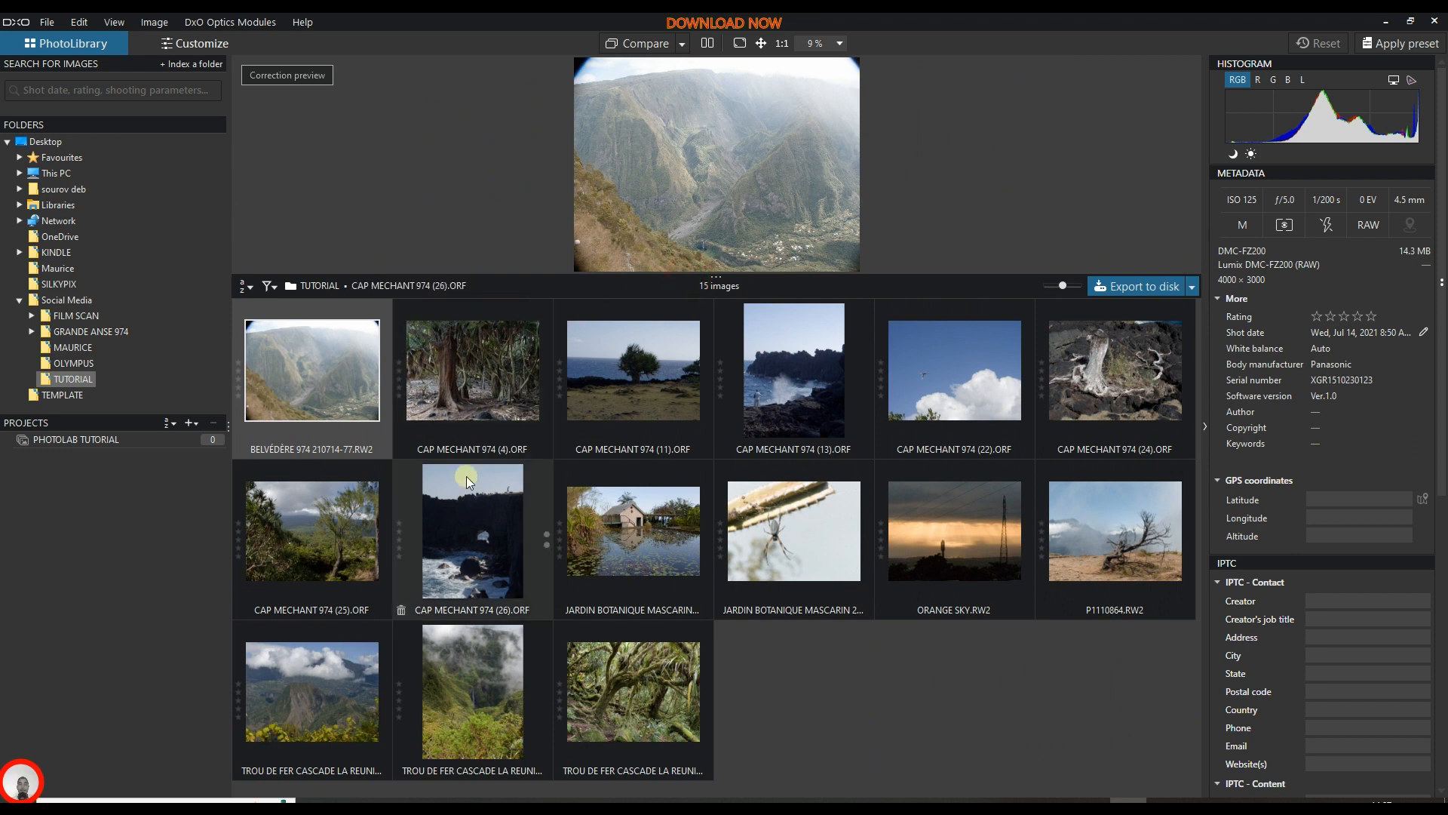
click(433, 377)
click(935, 381)
click(1079, 381)
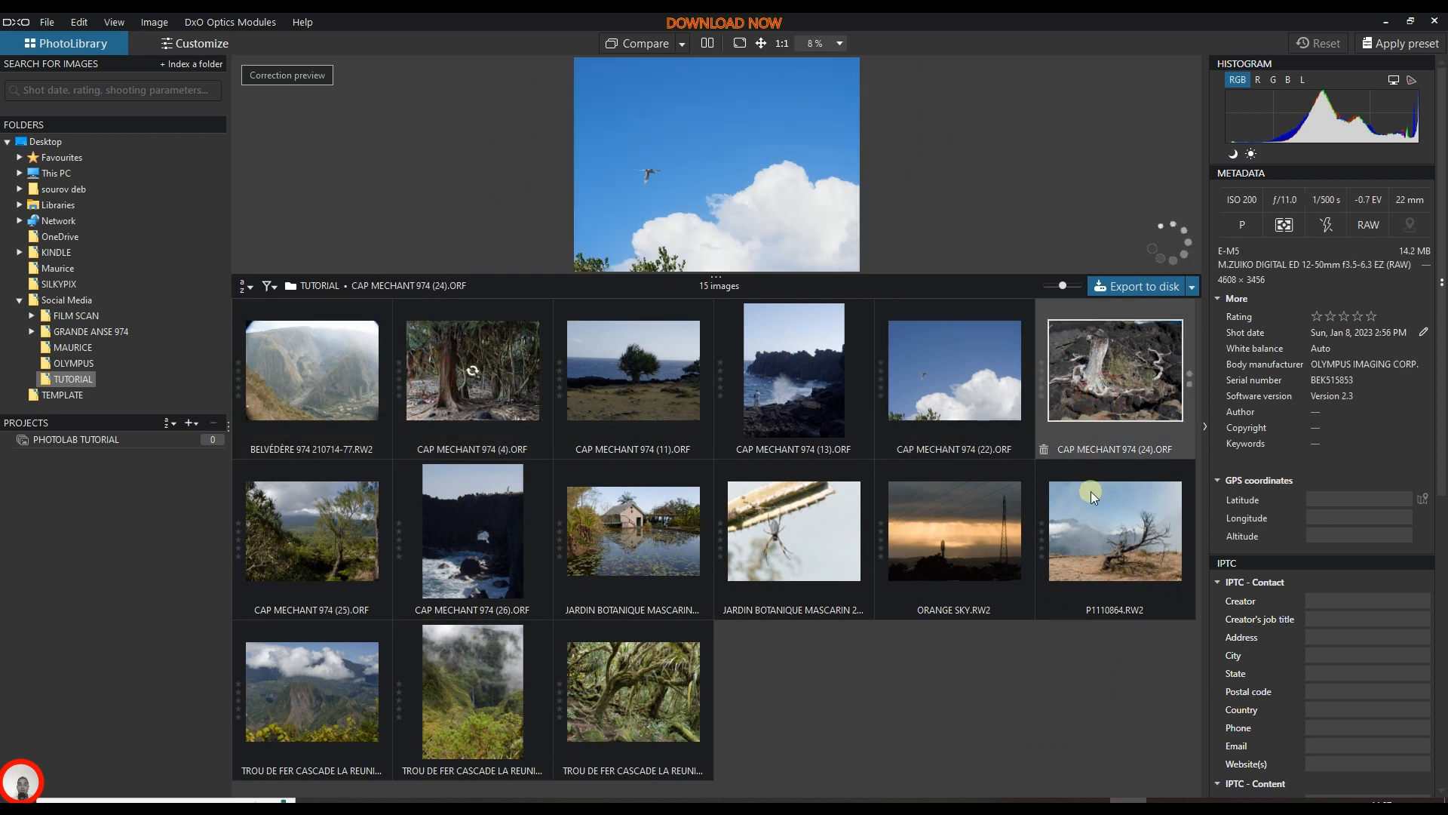
click(641, 711)
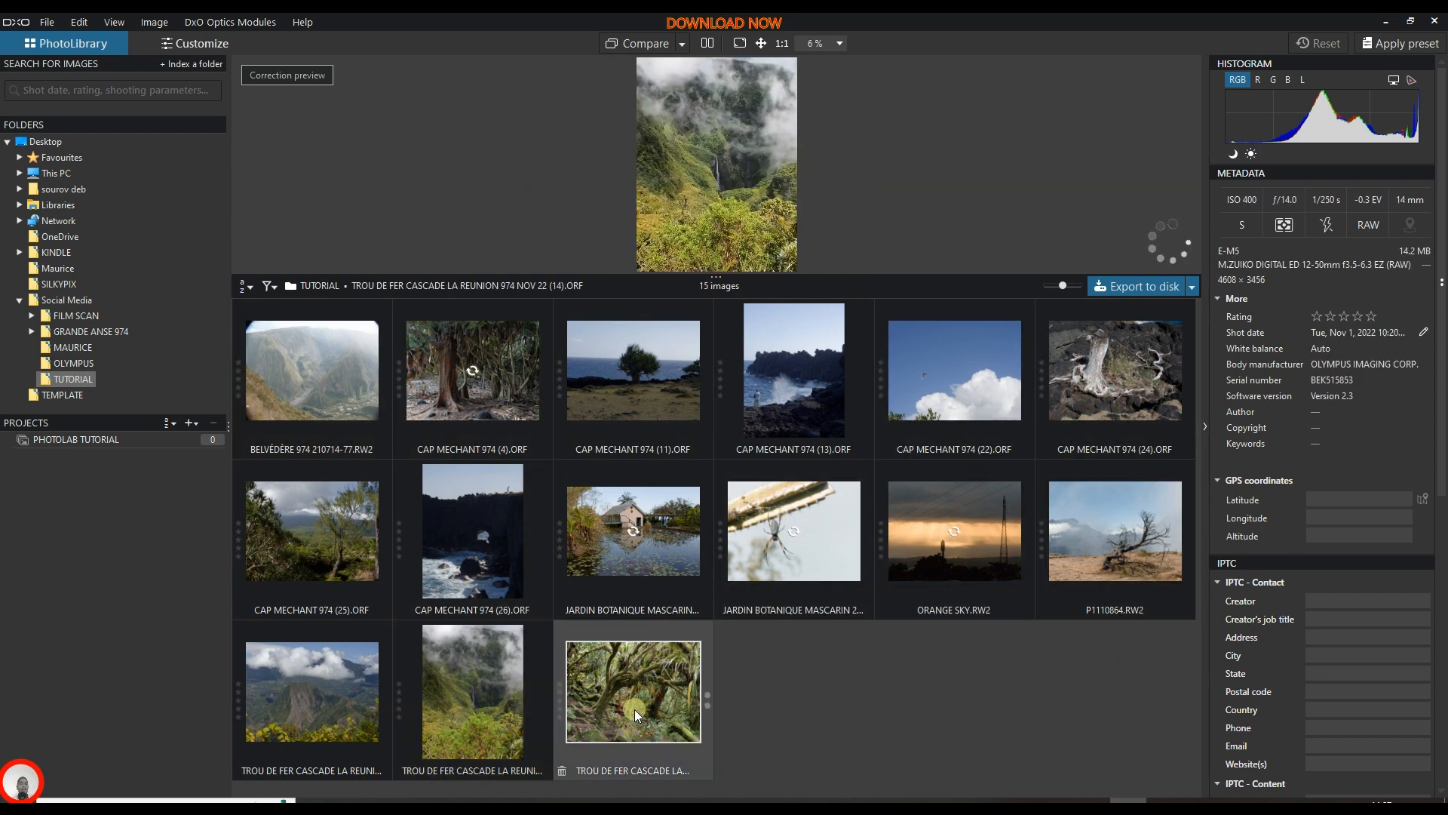
click(657, 604)
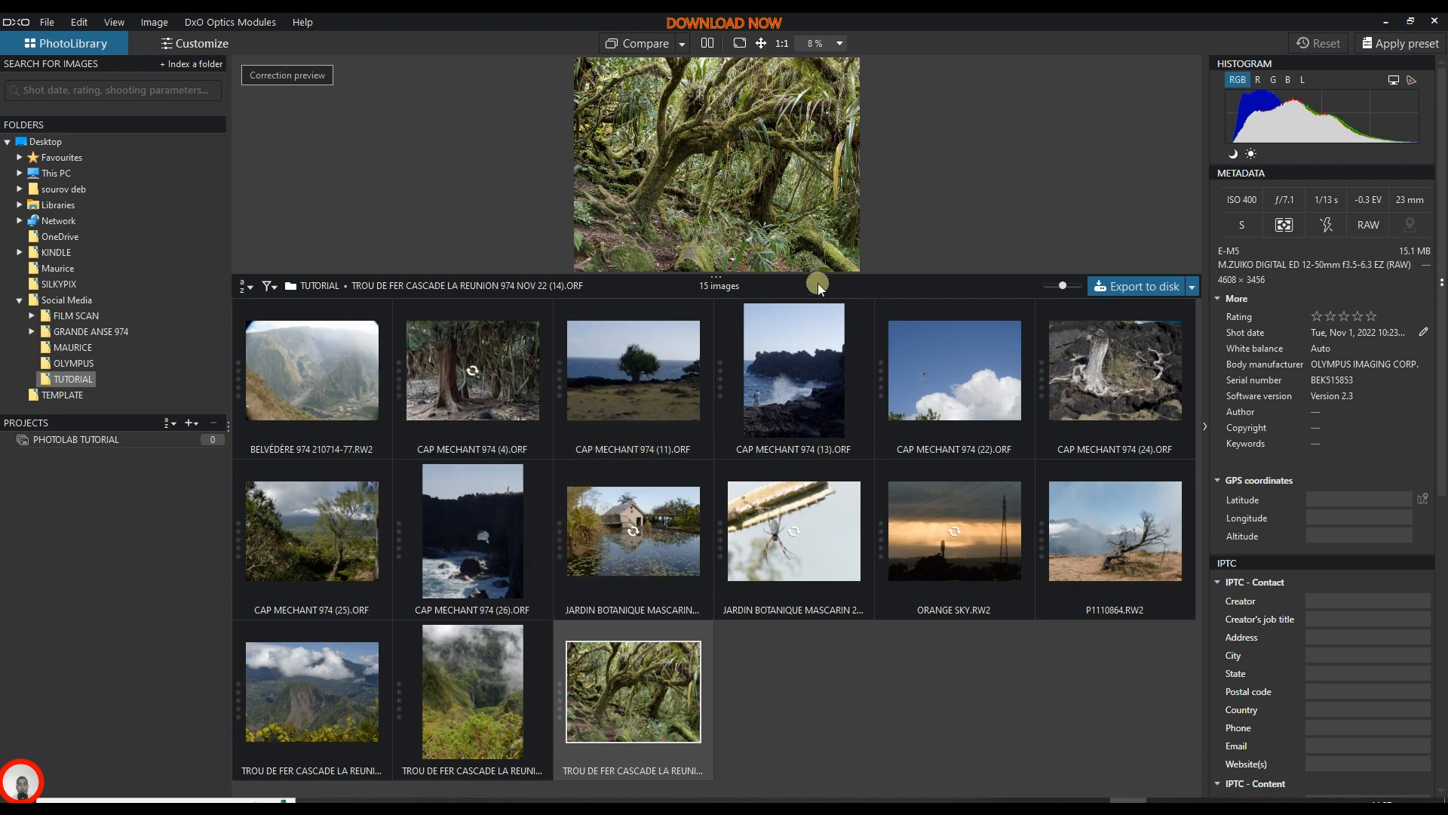
click(1132, 559)
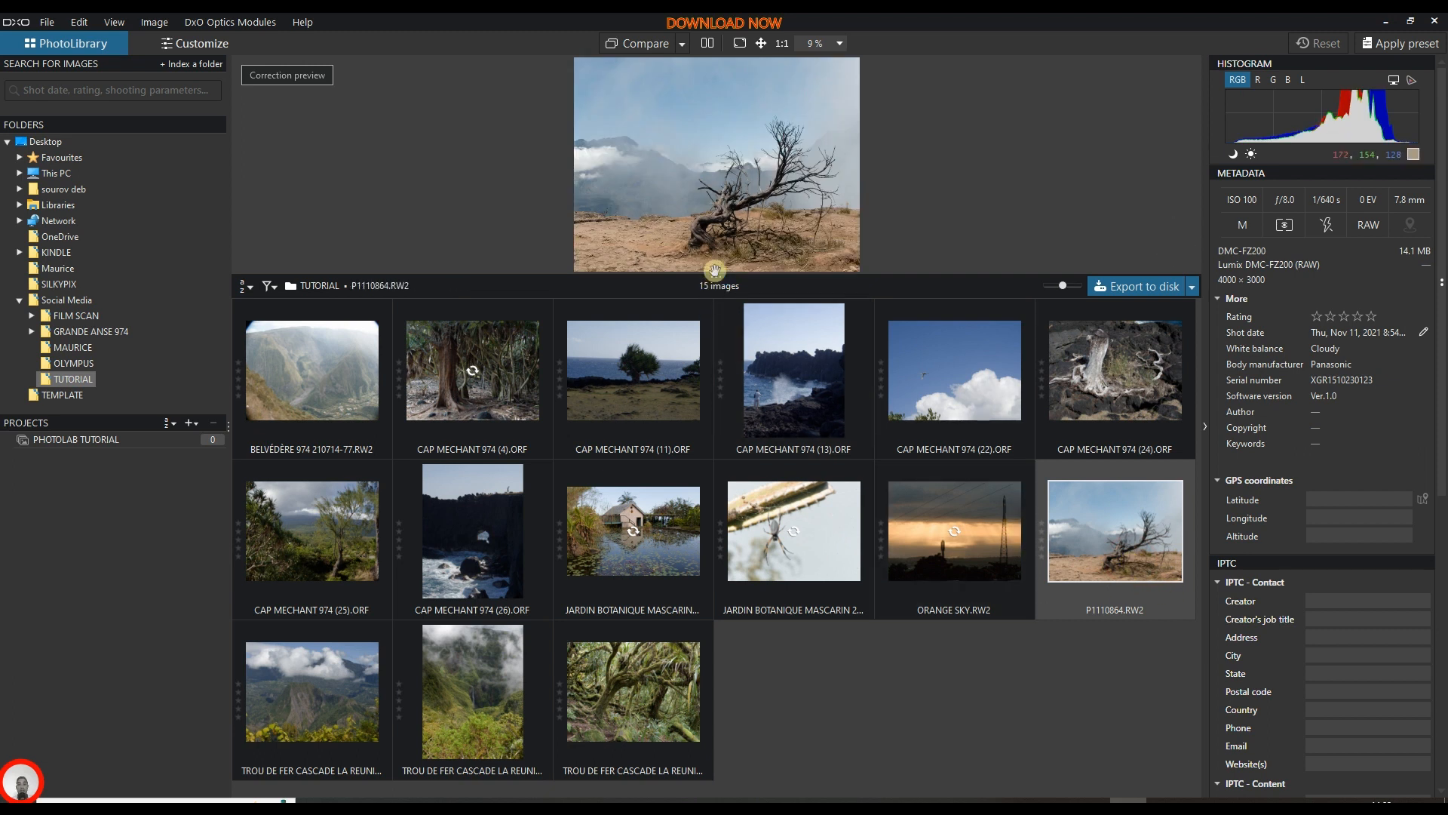
drag(714, 270, 717, 634)
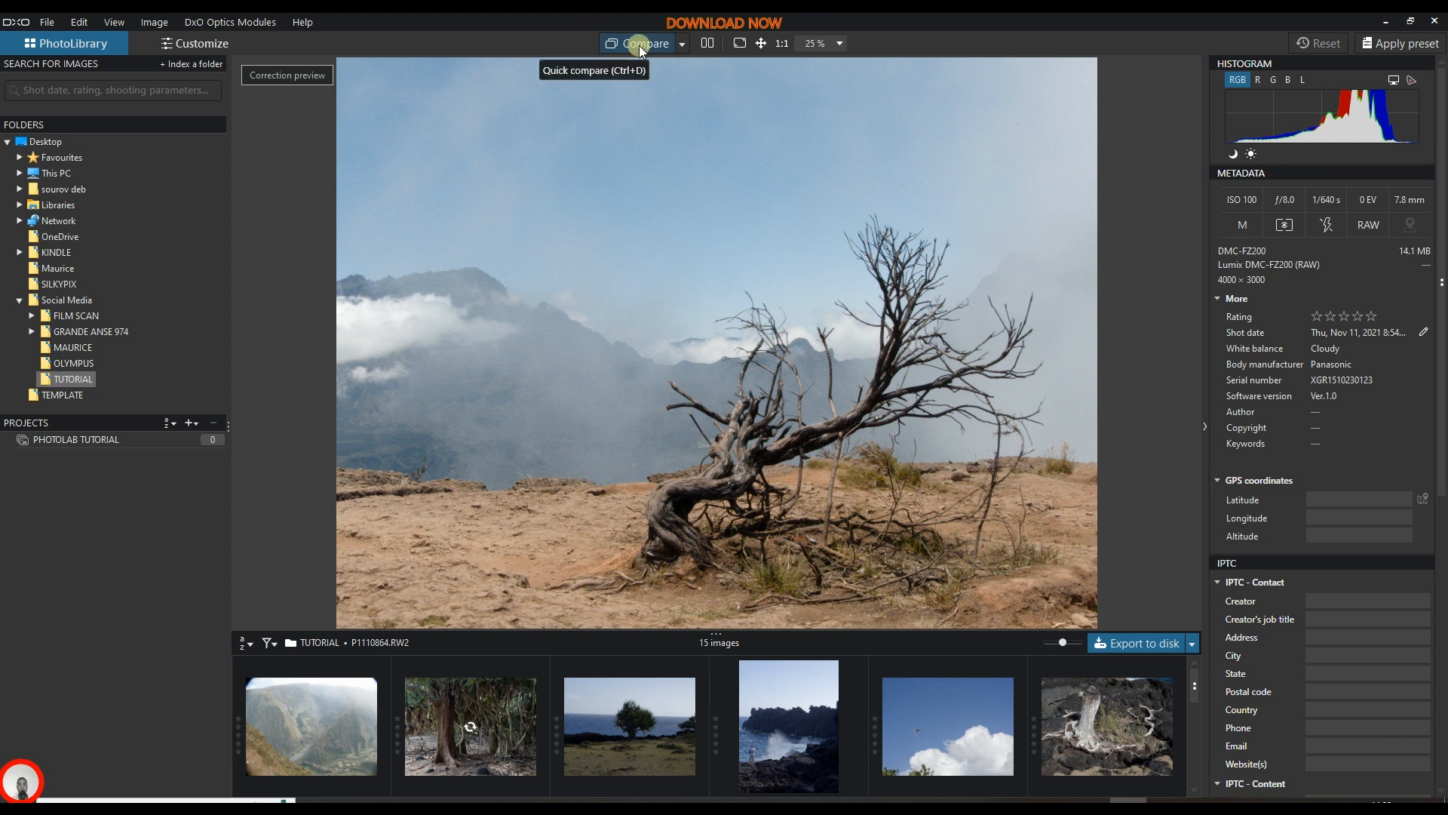
View the dead-tree photo in full screen and at 100 %, and return the zoom to 25 %.
click(740, 42)
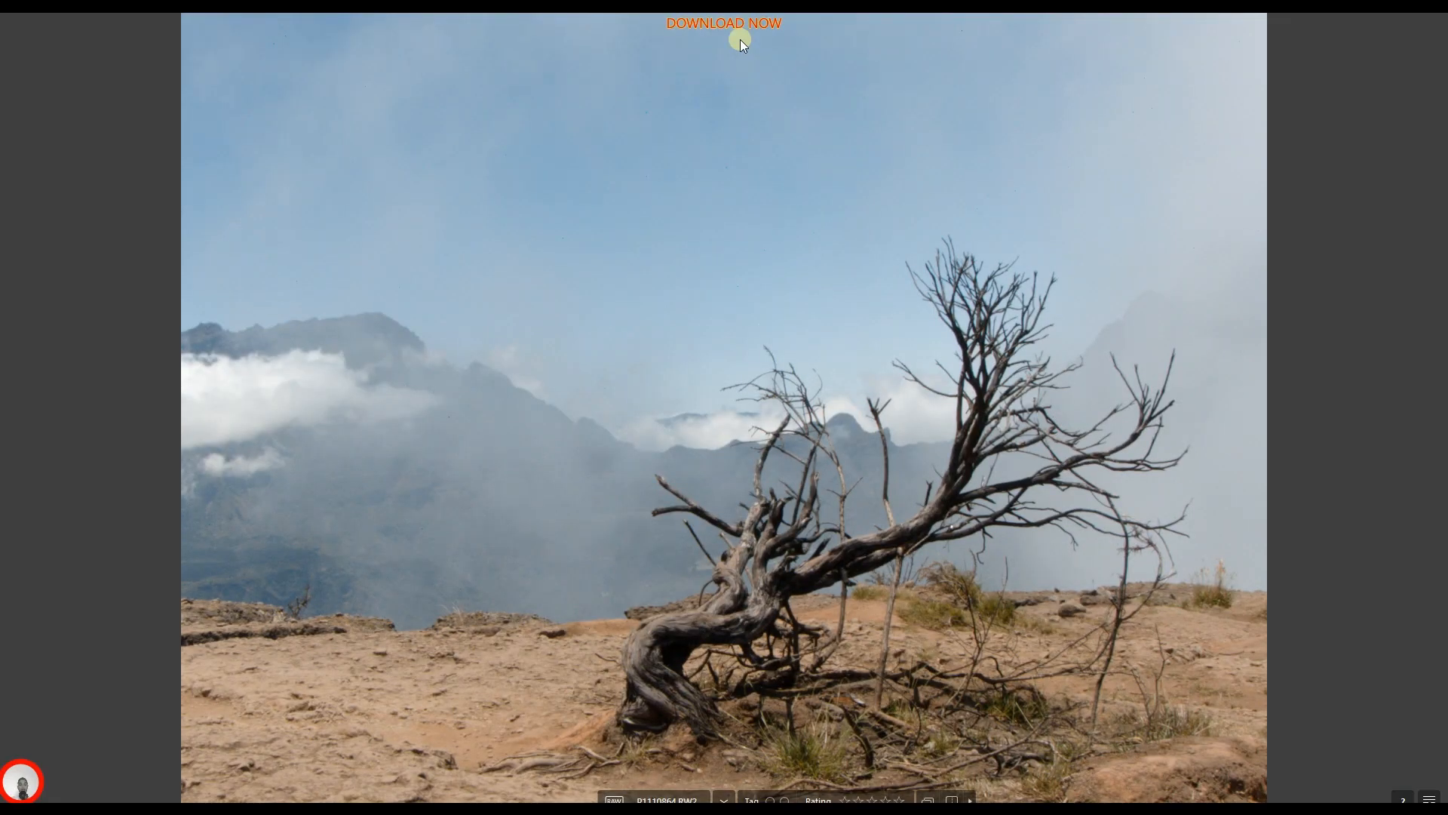
key(Escape)
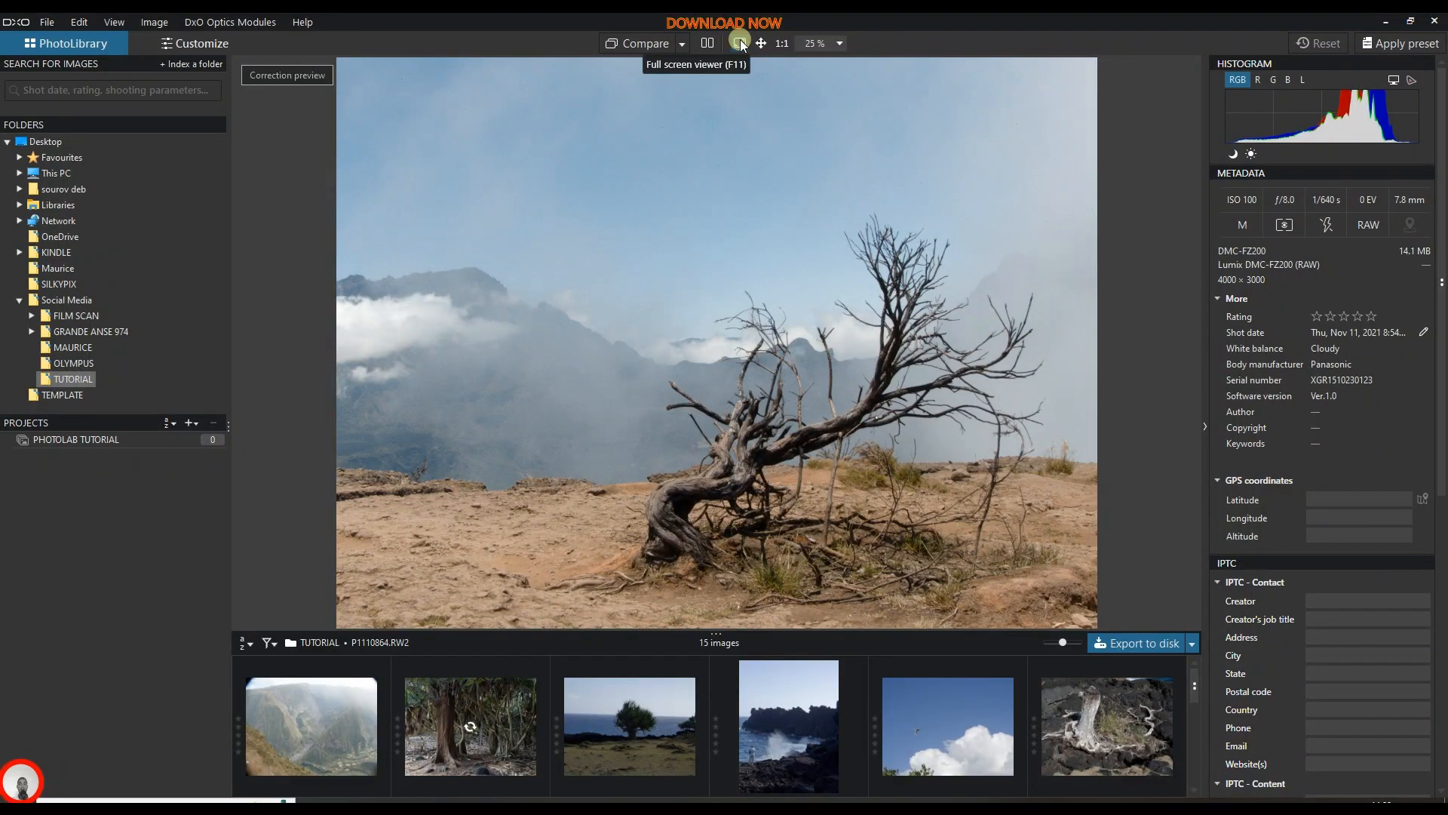
click(781, 44)
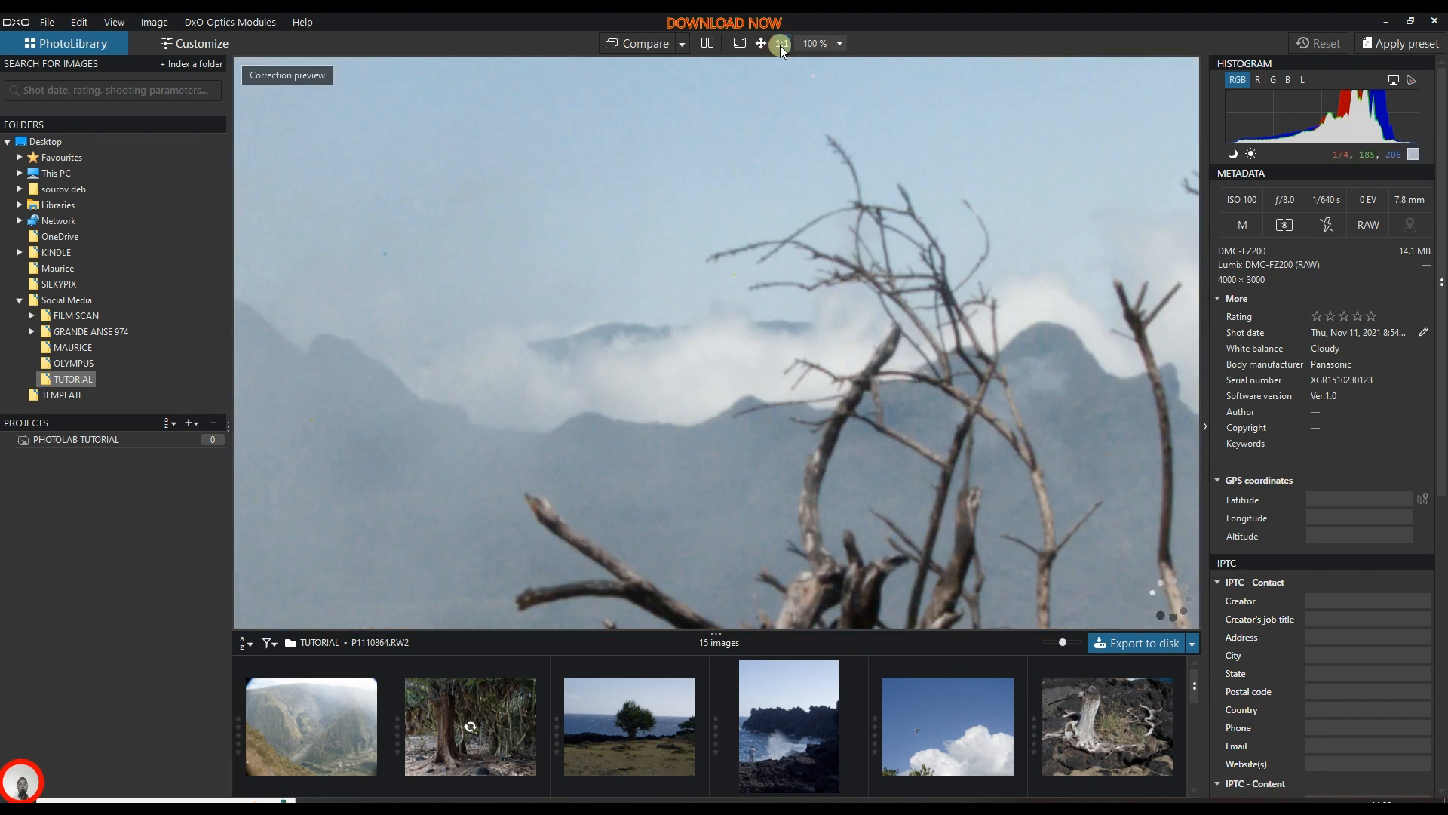
click(826, 43)
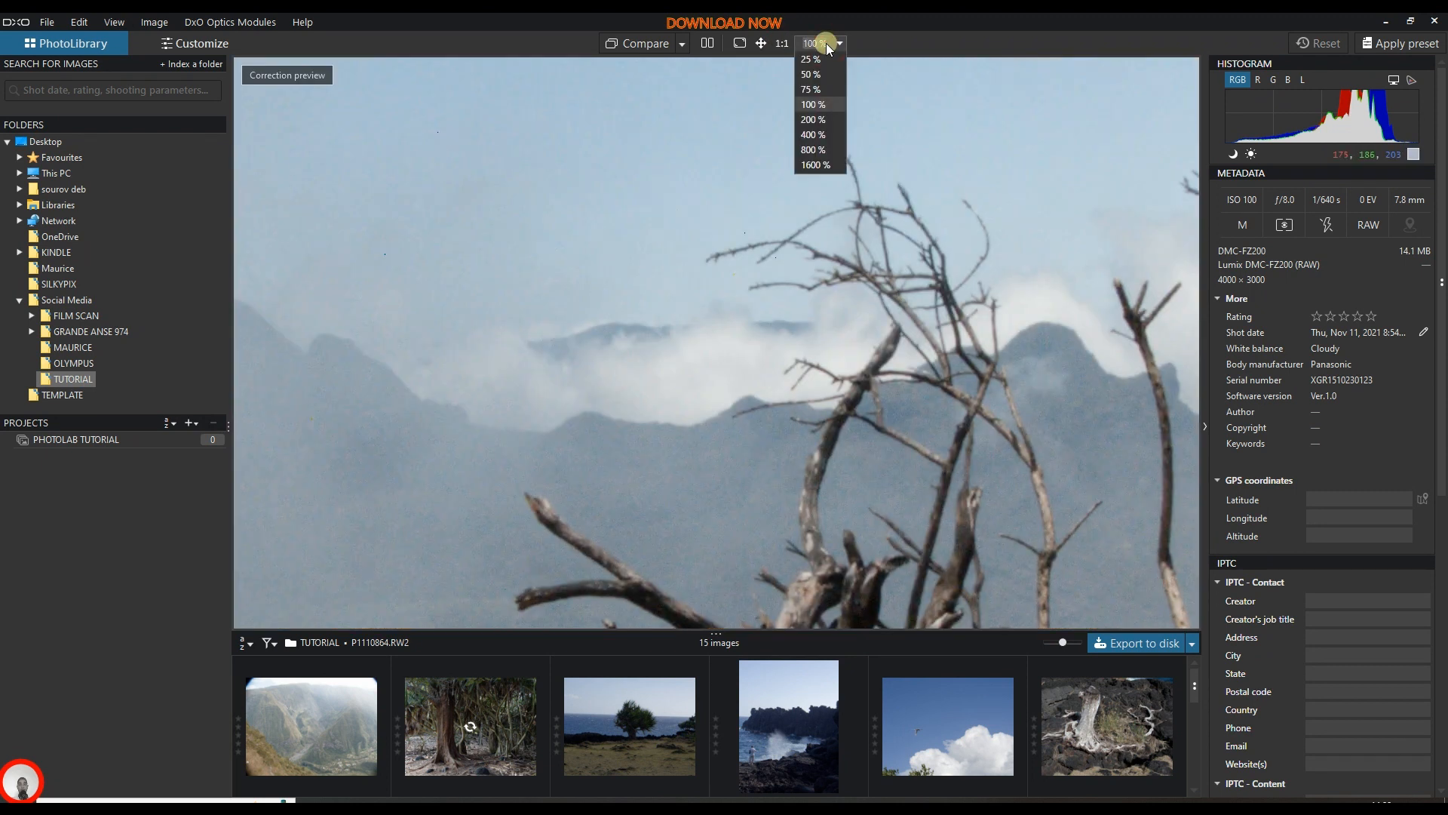
click(814, 59)
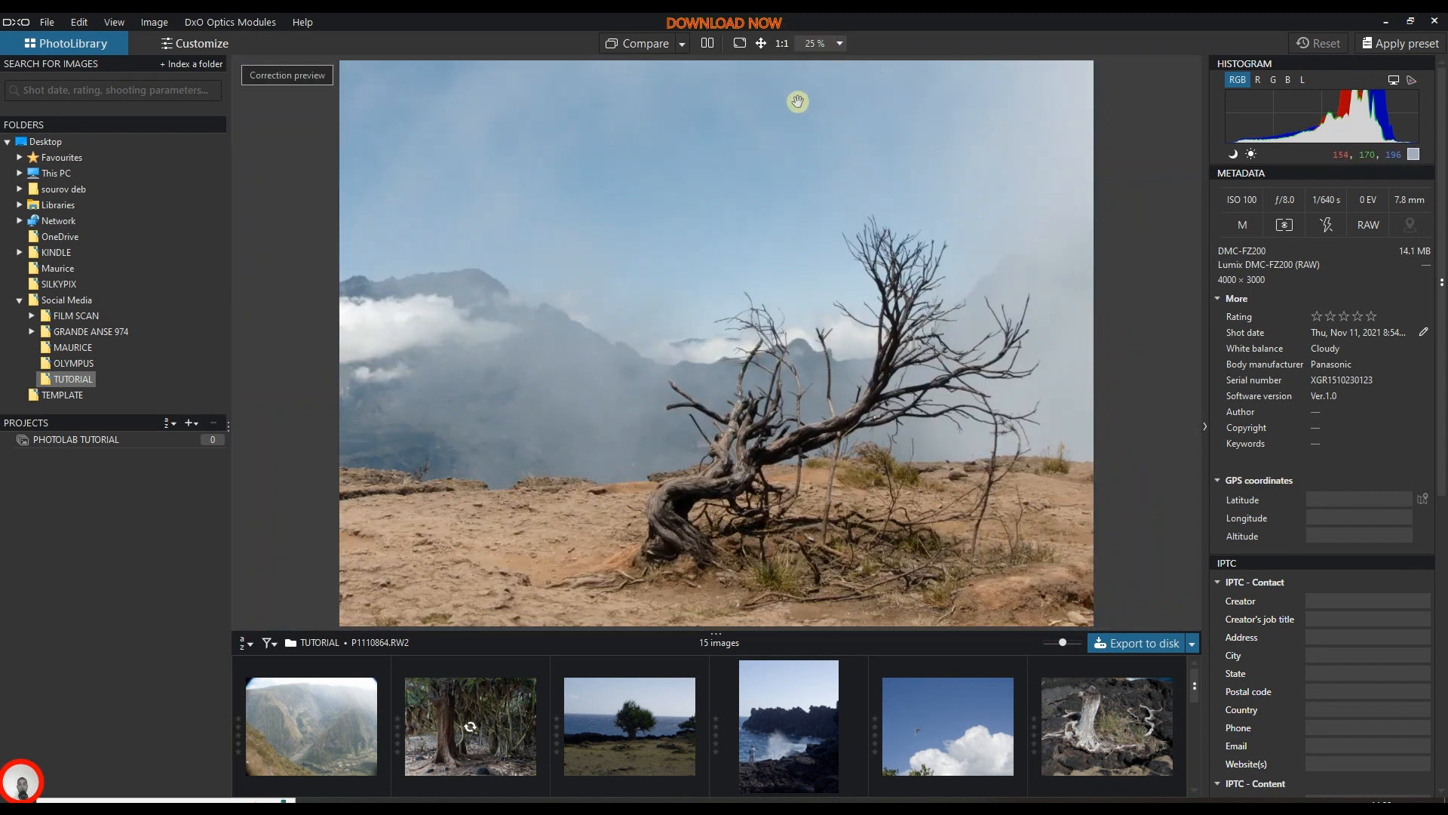
Apply the preset "2 - DxO Optical Corrections only" to P1110864.RW2 and open the photo in the Customize workspace.
click(1401, 47)
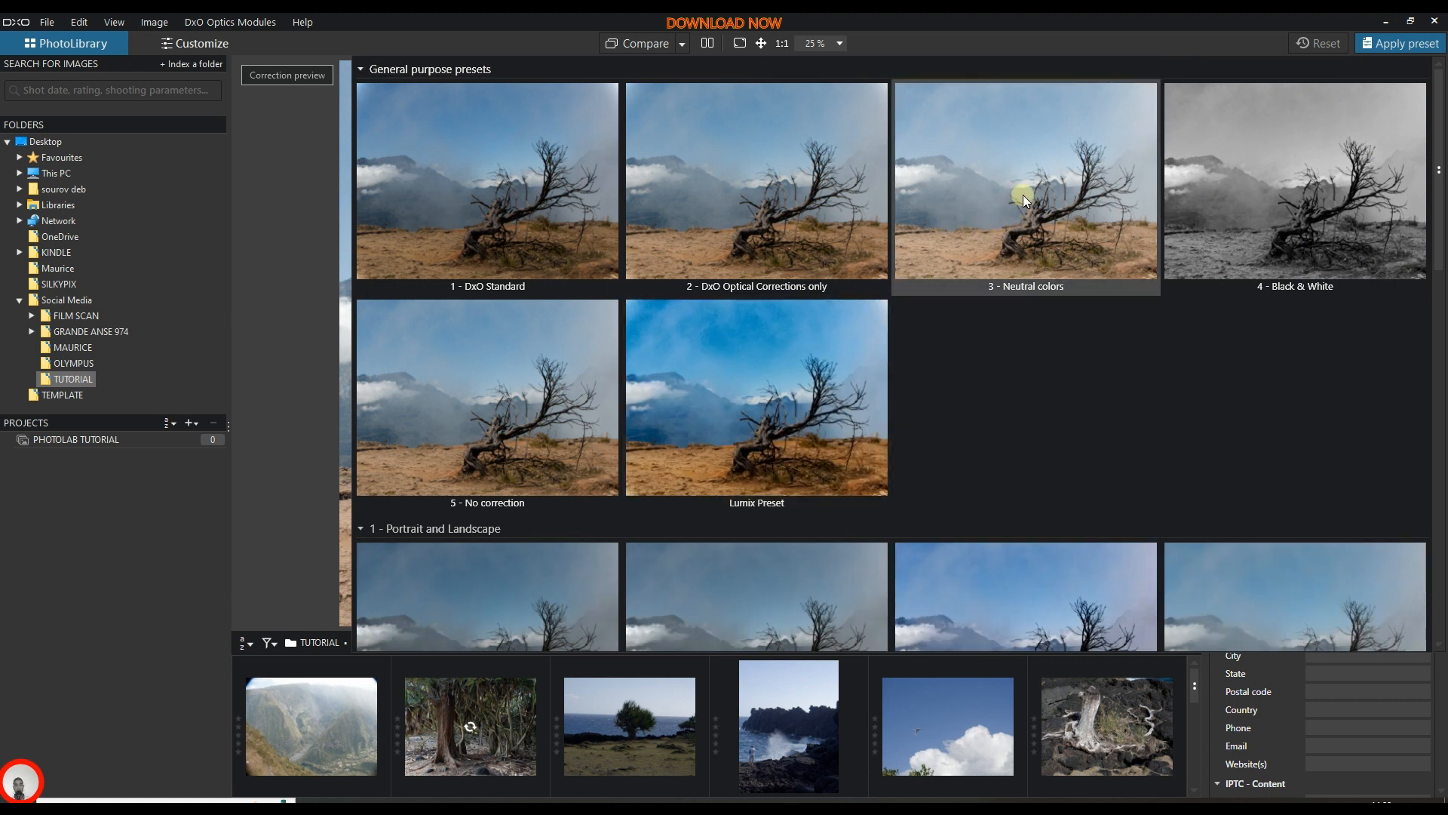
double_click(769, 213)
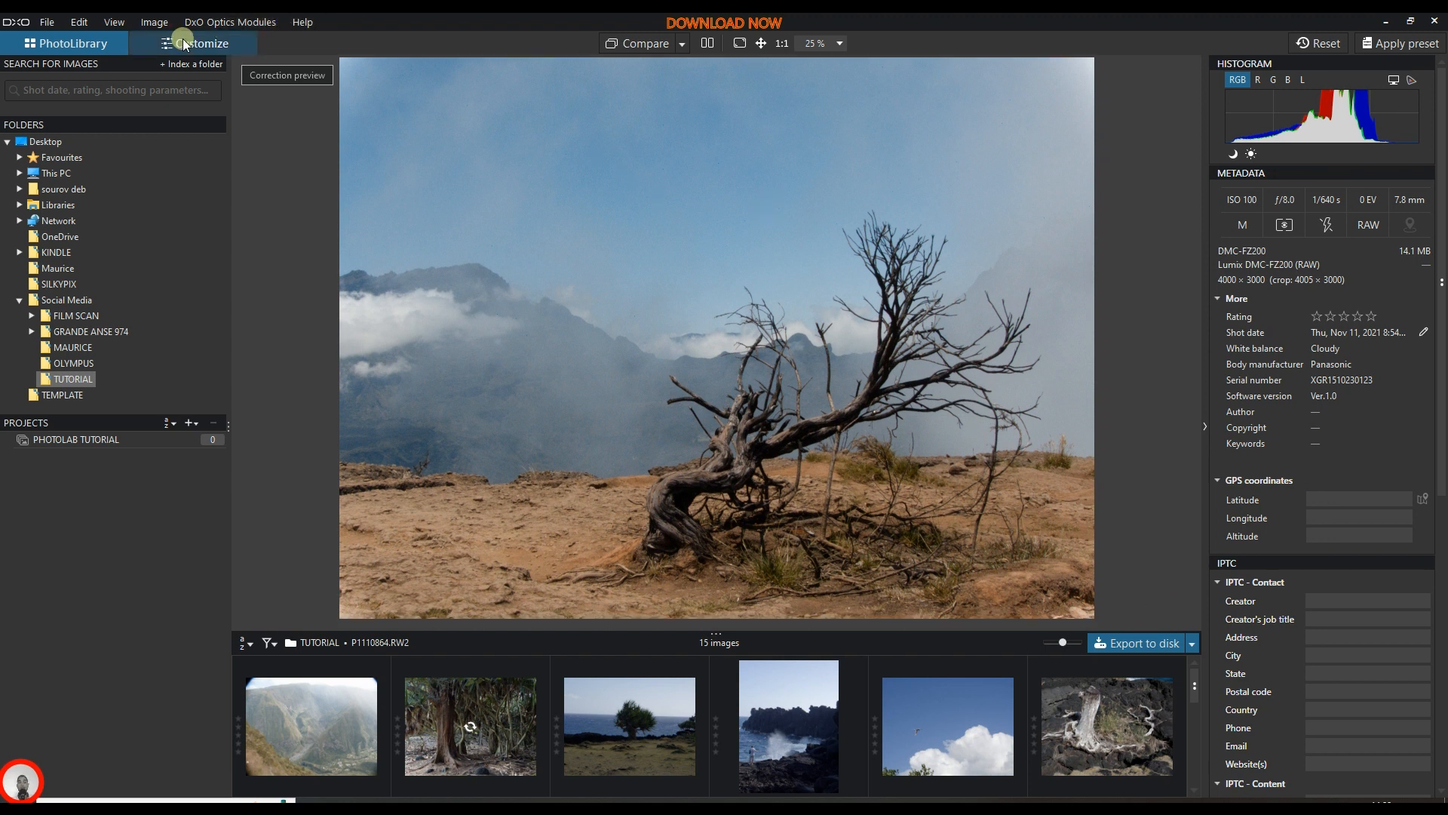
click(183, 41)
double_click(923, 484)
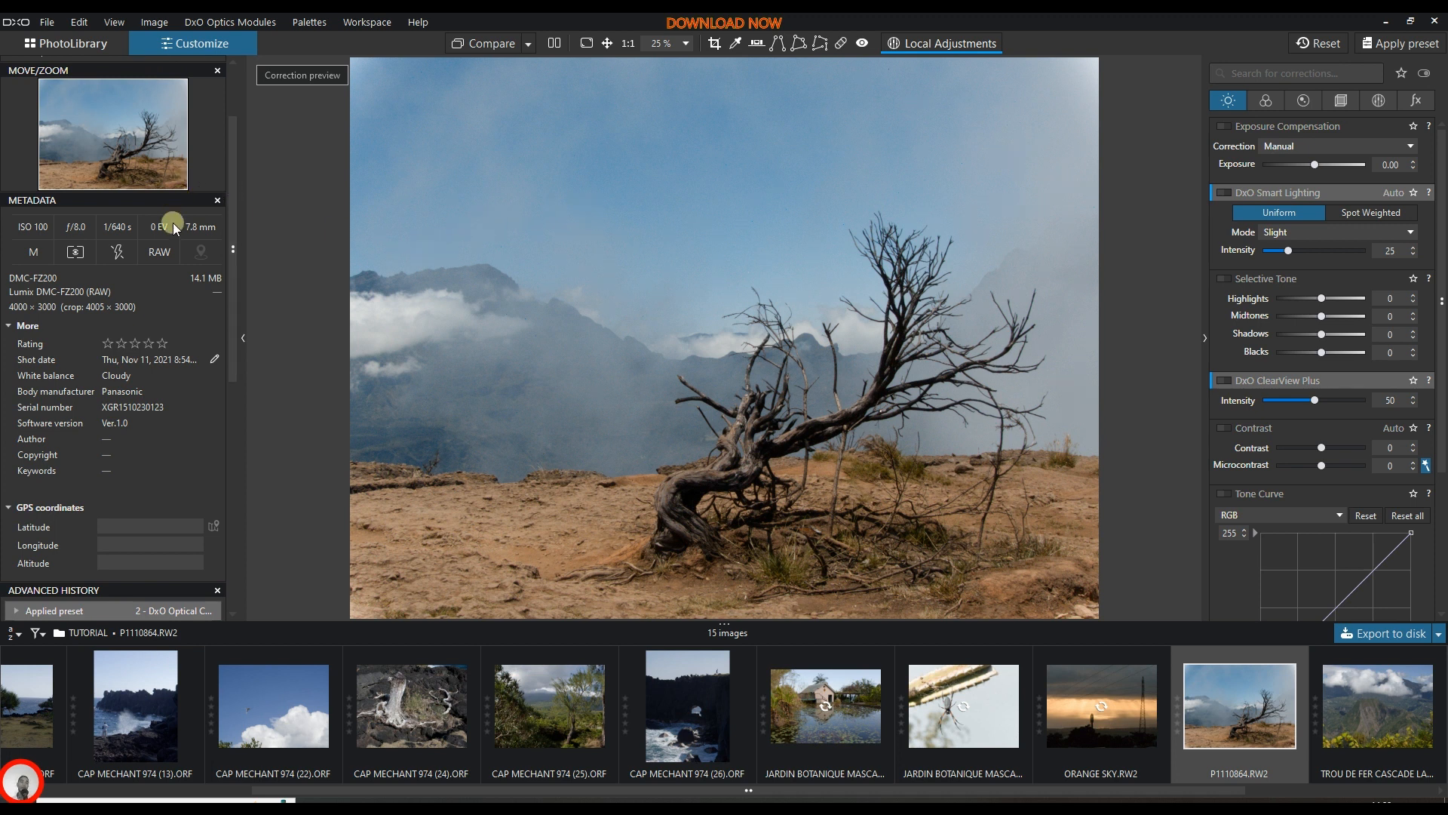
Examine the photo's metadata, advanced history and editing tools, hiding and restoring the histogram and metadata palettes.
scroll(135, 322, down, 3)
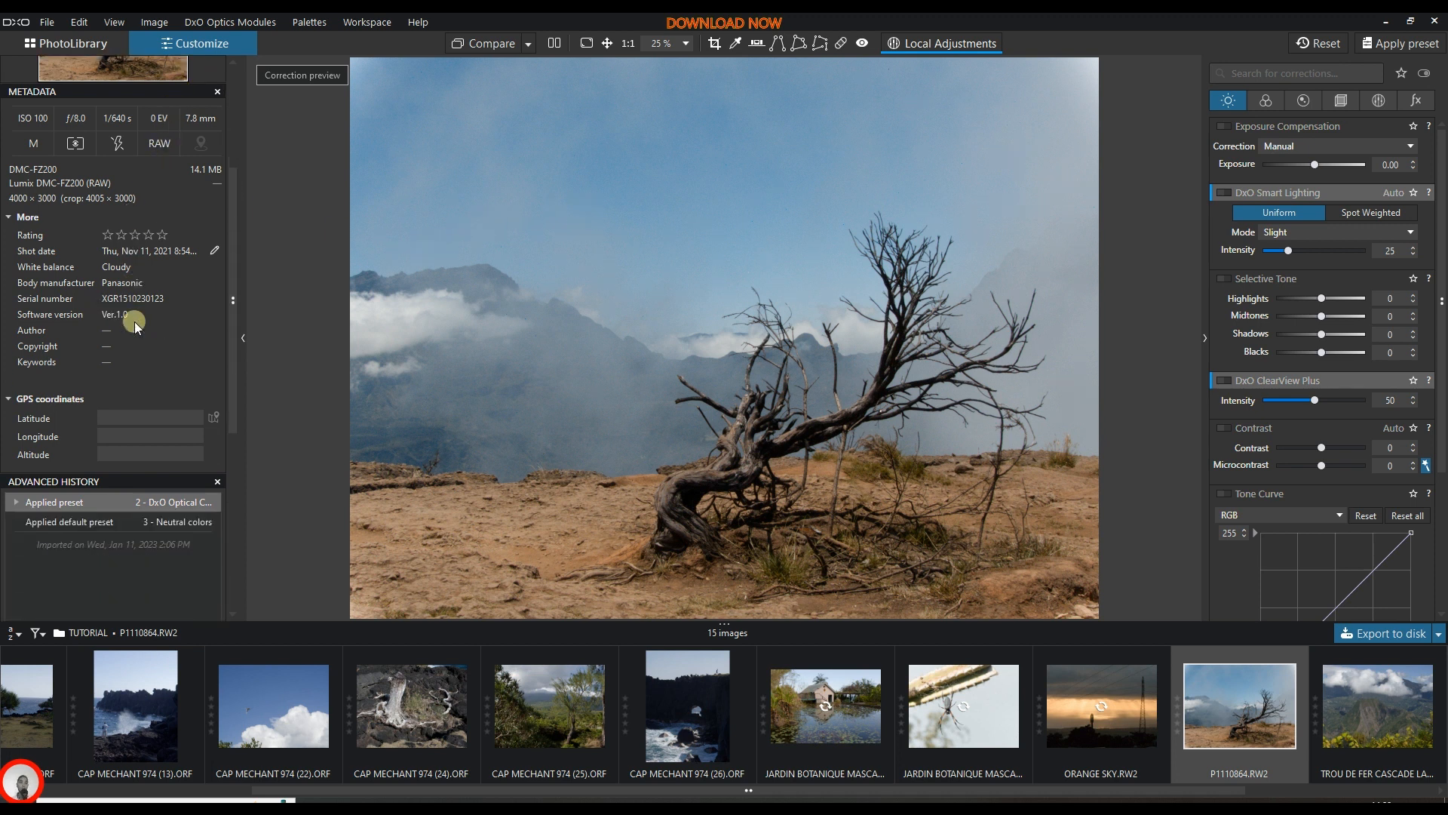
scroll(135, 322, down, 3)
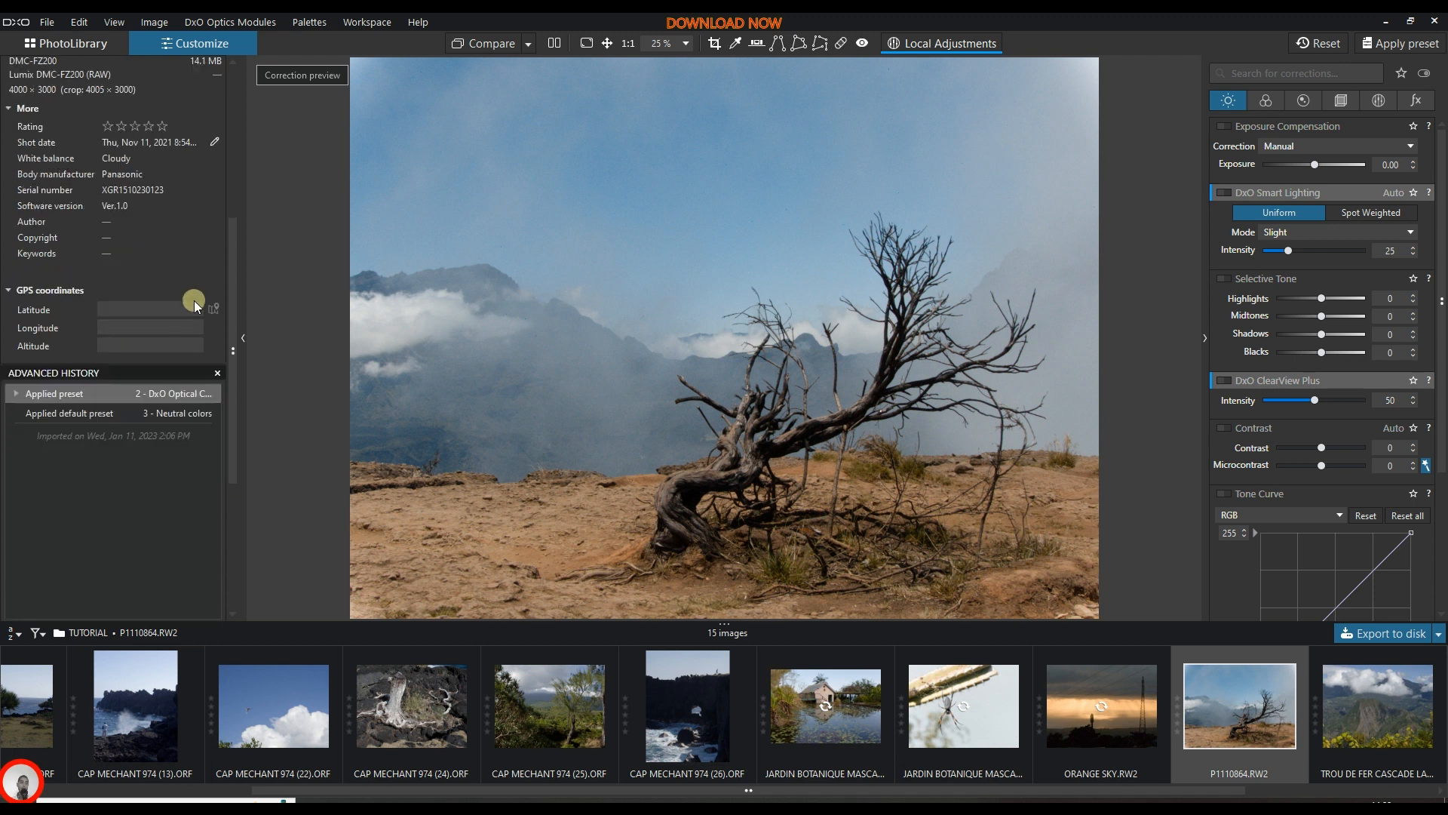
click(243, 338)
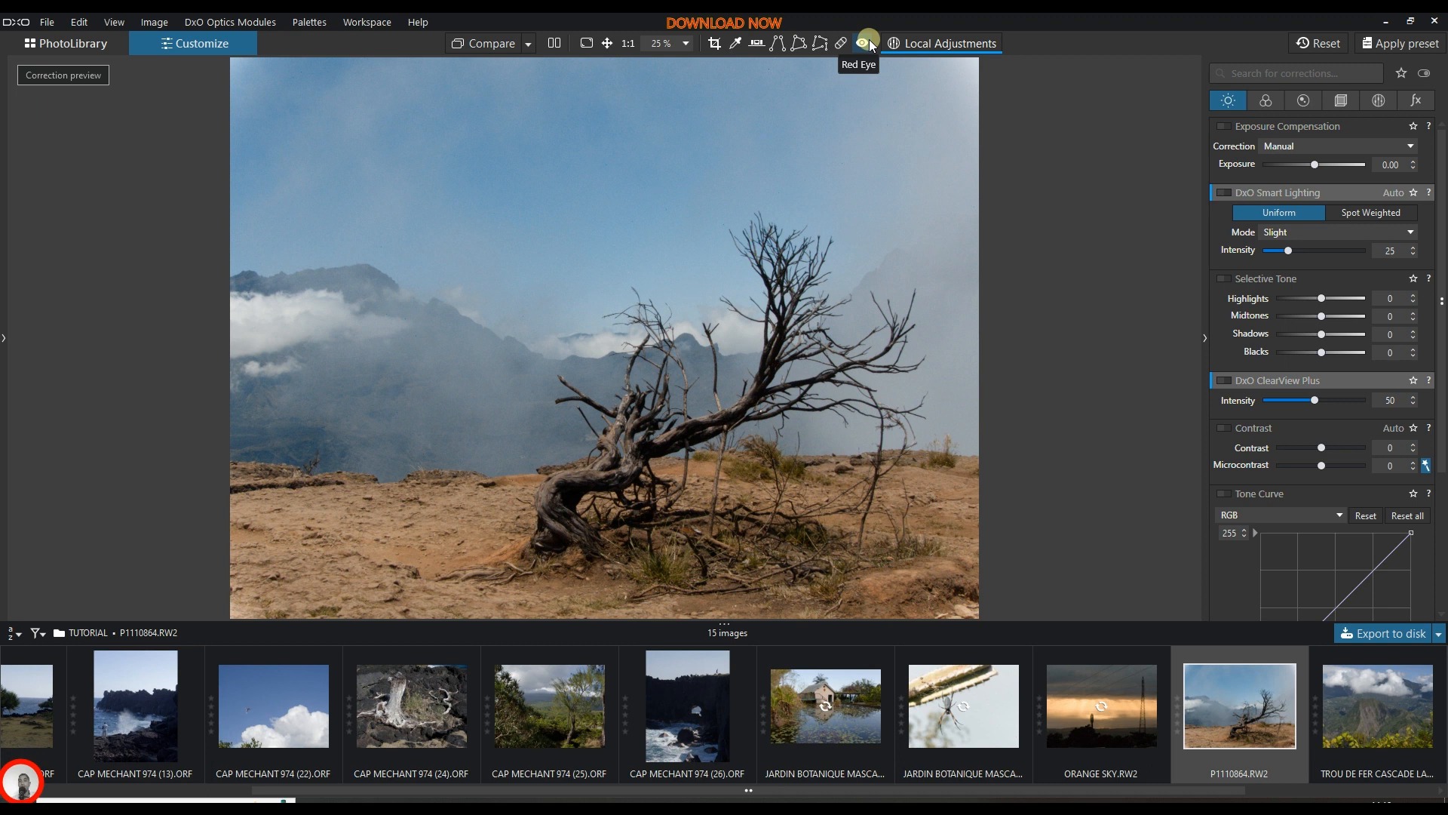
mouse_move(914, 47)
click(4, 337)
scroll(138, 81, up, 5)
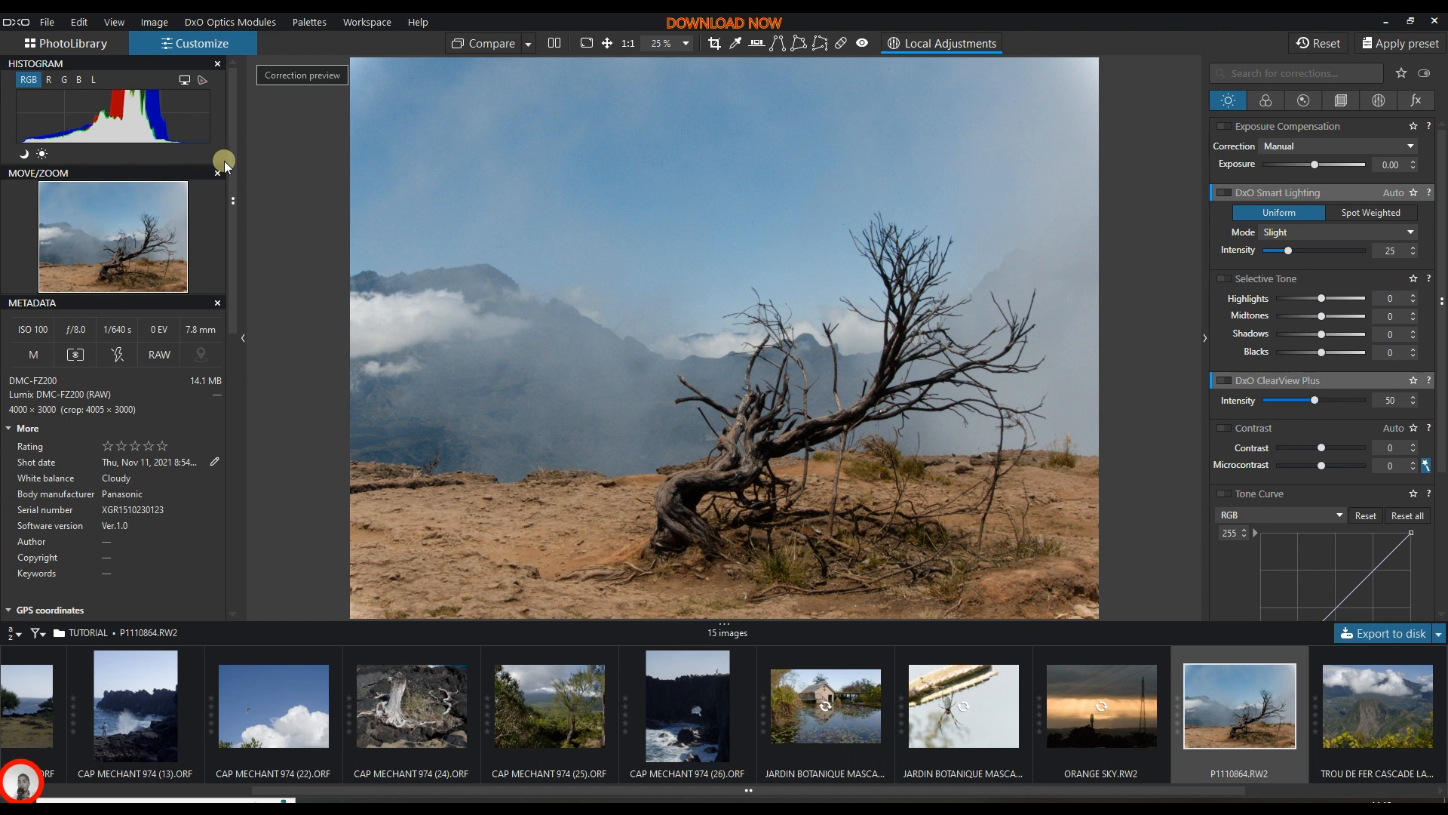
mouse_move(1230, 200)
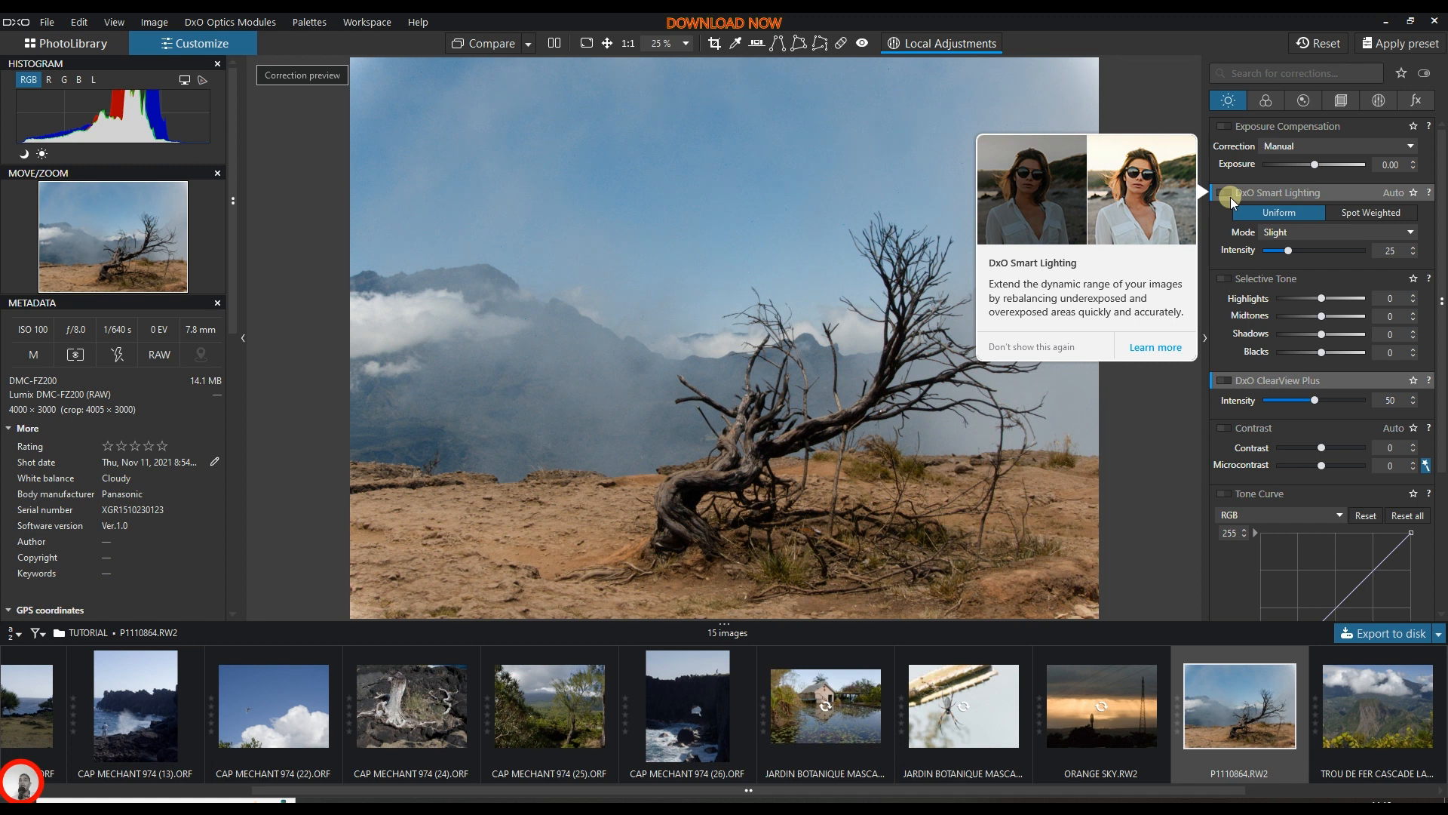
Toggle DxO Smart Lighting to compare its effect, leave it enabled and set its intensity to 58.
click(1229, 190)
click(1229, 192)
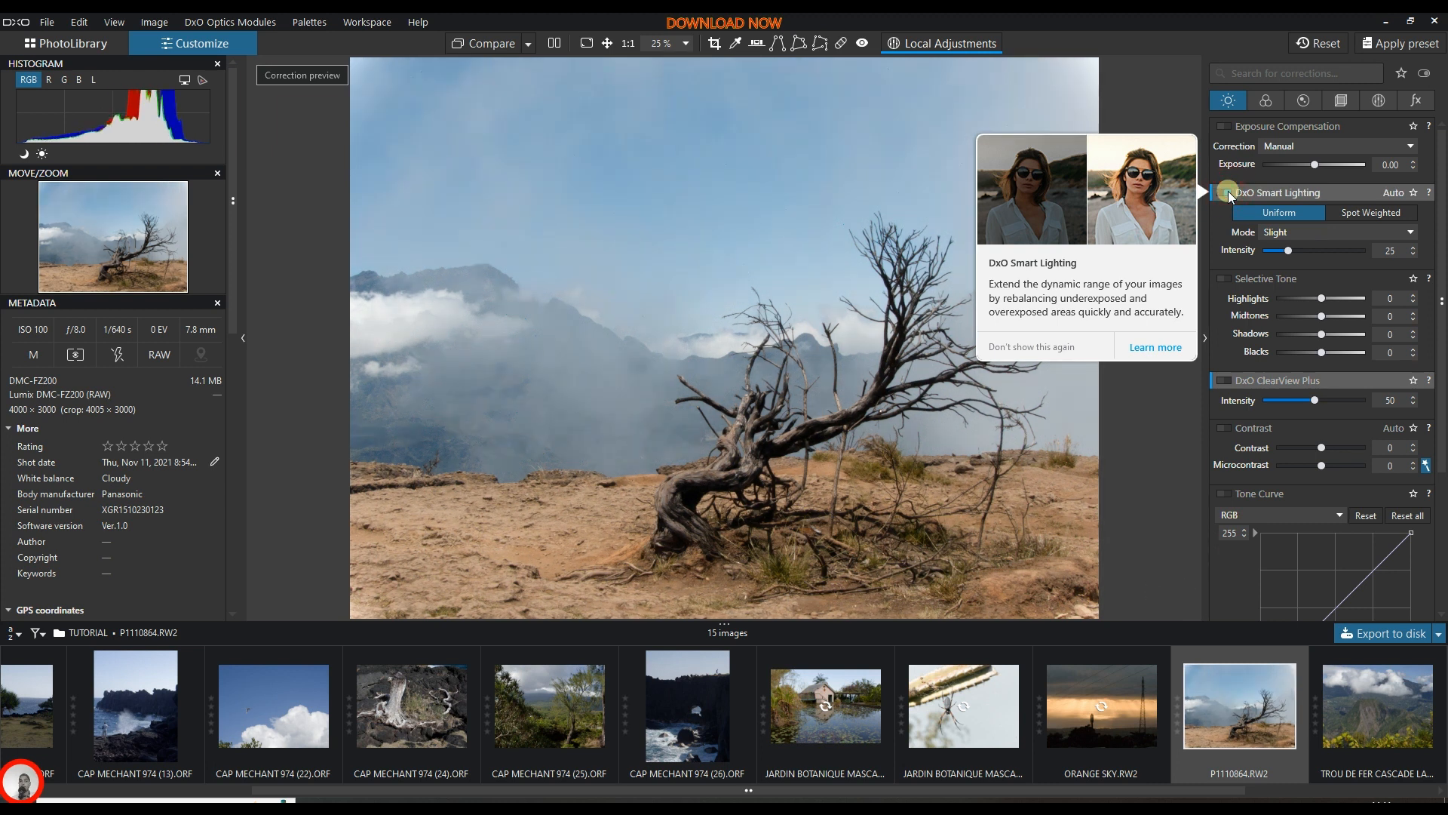
click(1228, 192)
click(1229, 192)
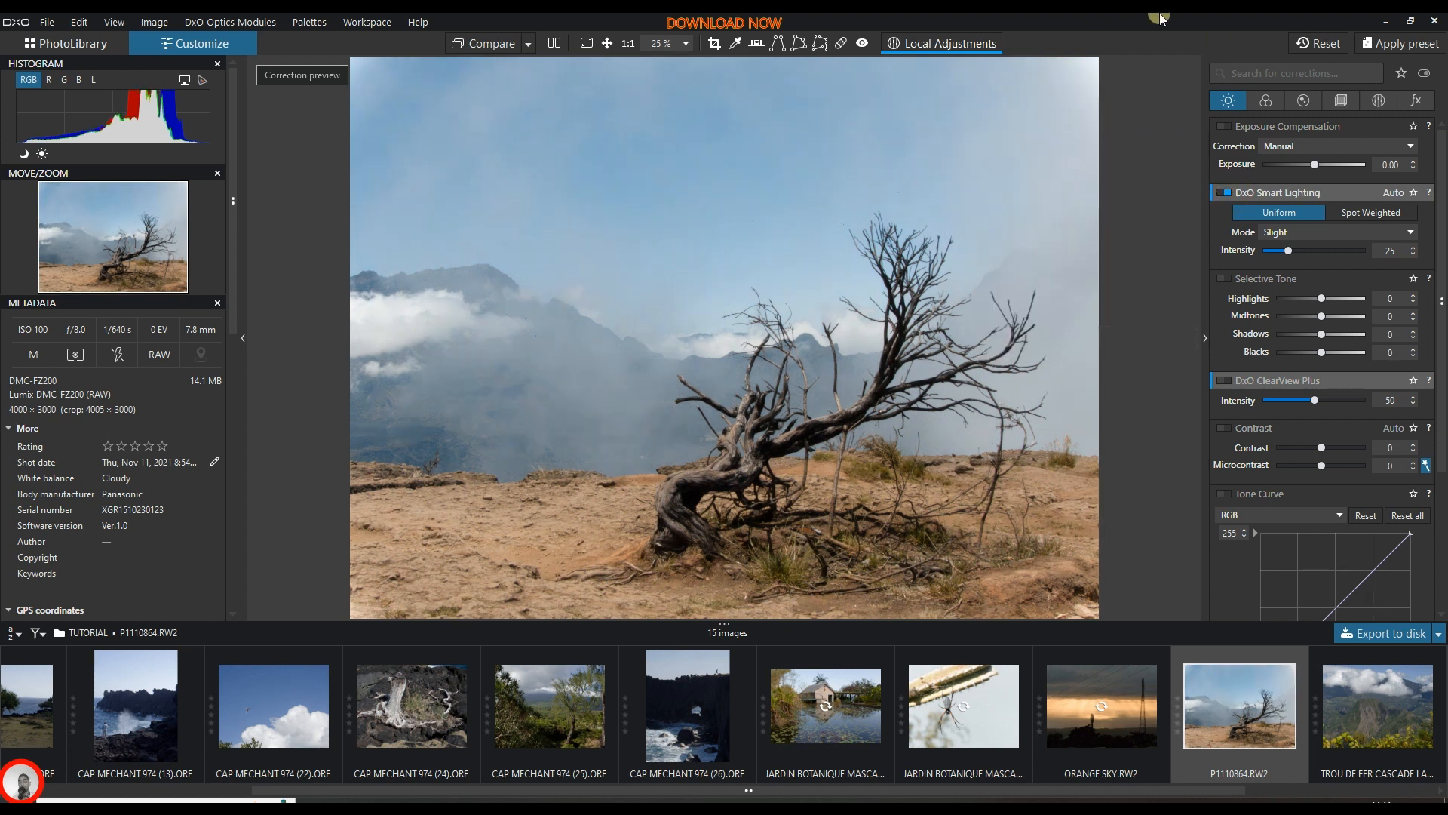
mouse_move(1306, 226)
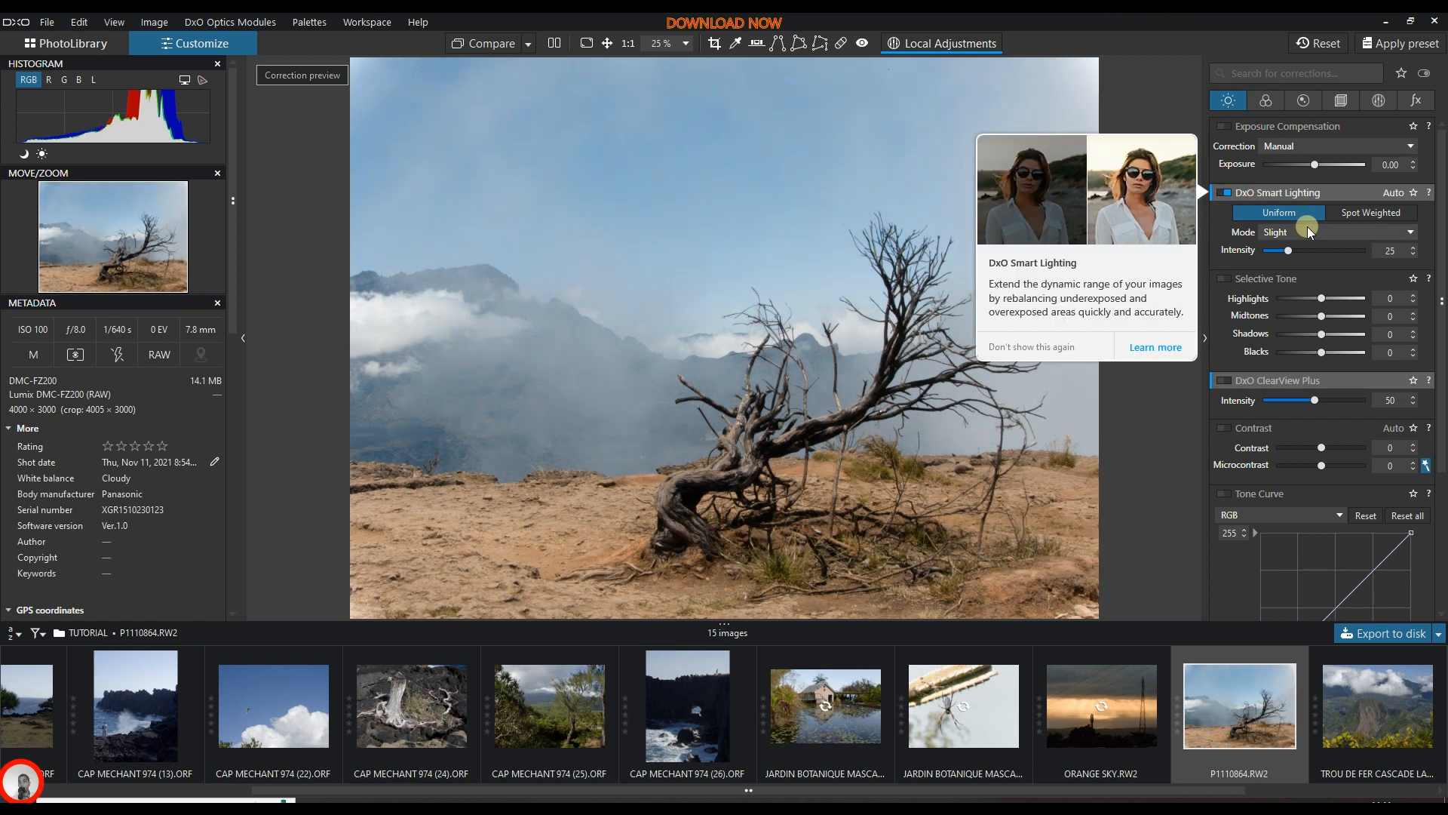
drag(1287, 251, 1323, 258)
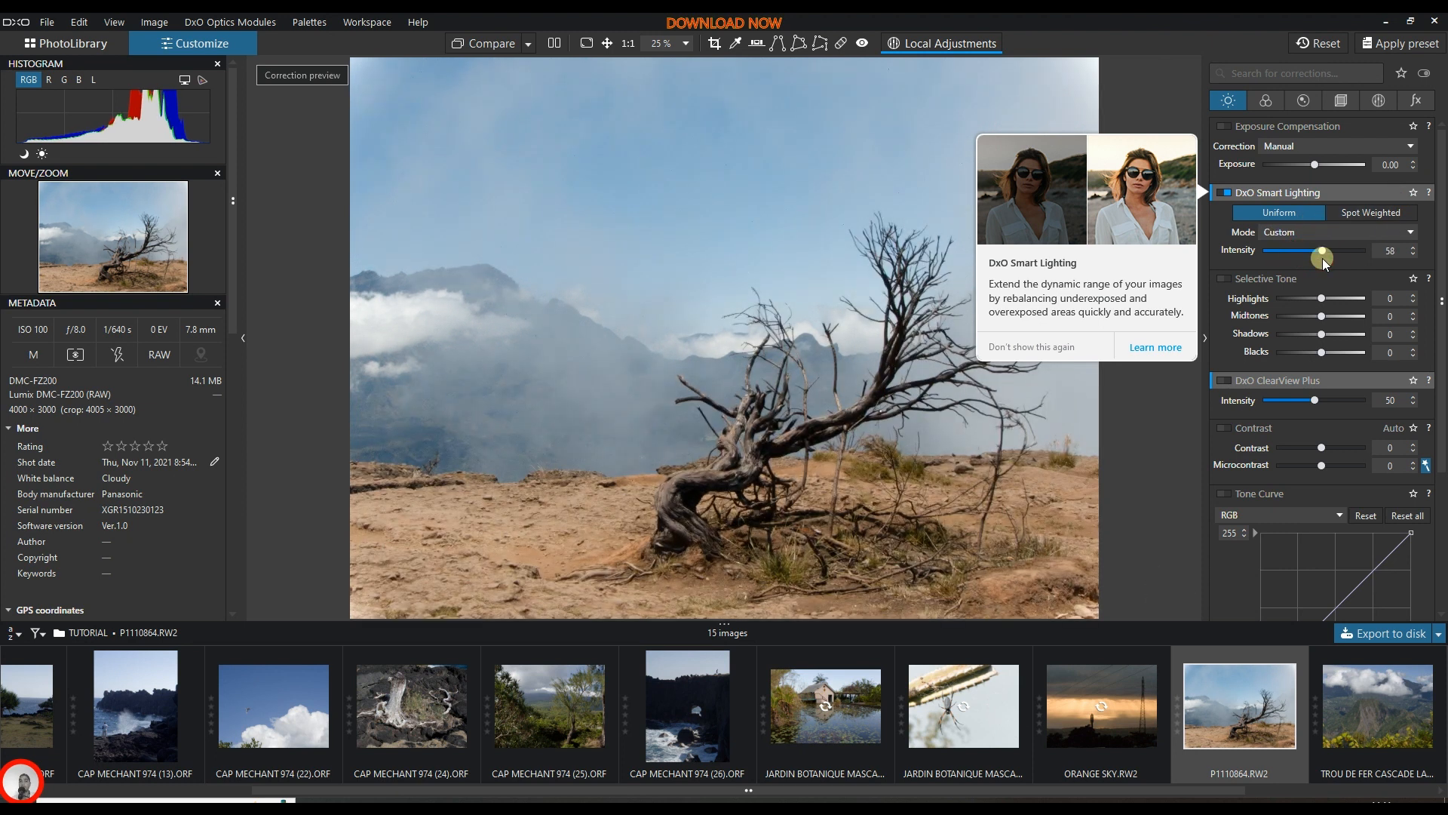
Try the Slight, Medium, Strong and Custom modes of DxO Smart Lighting and return the mode to Slight.
click(1338, 233)
click(1290, 248)
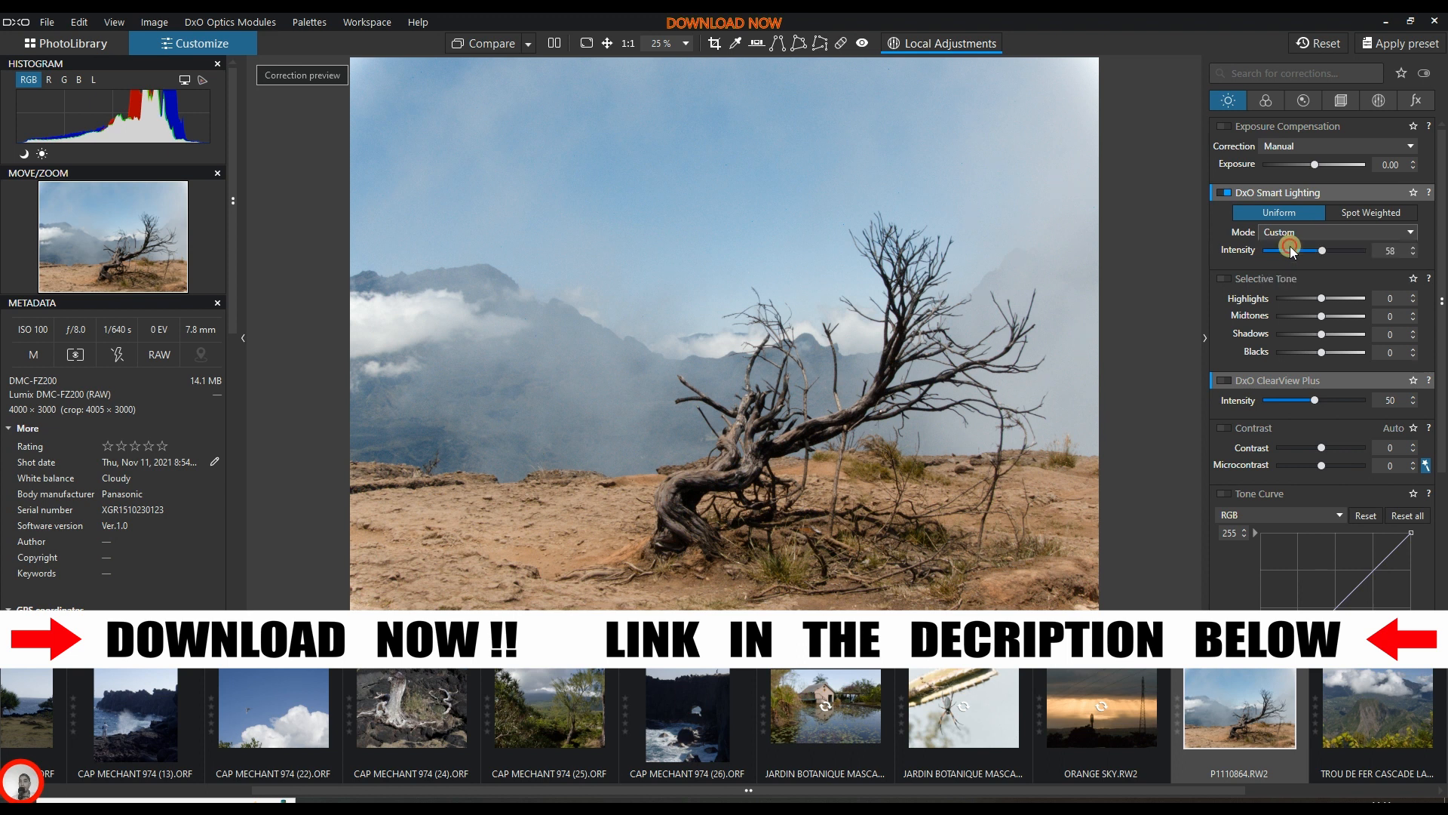
click(1295, 233)
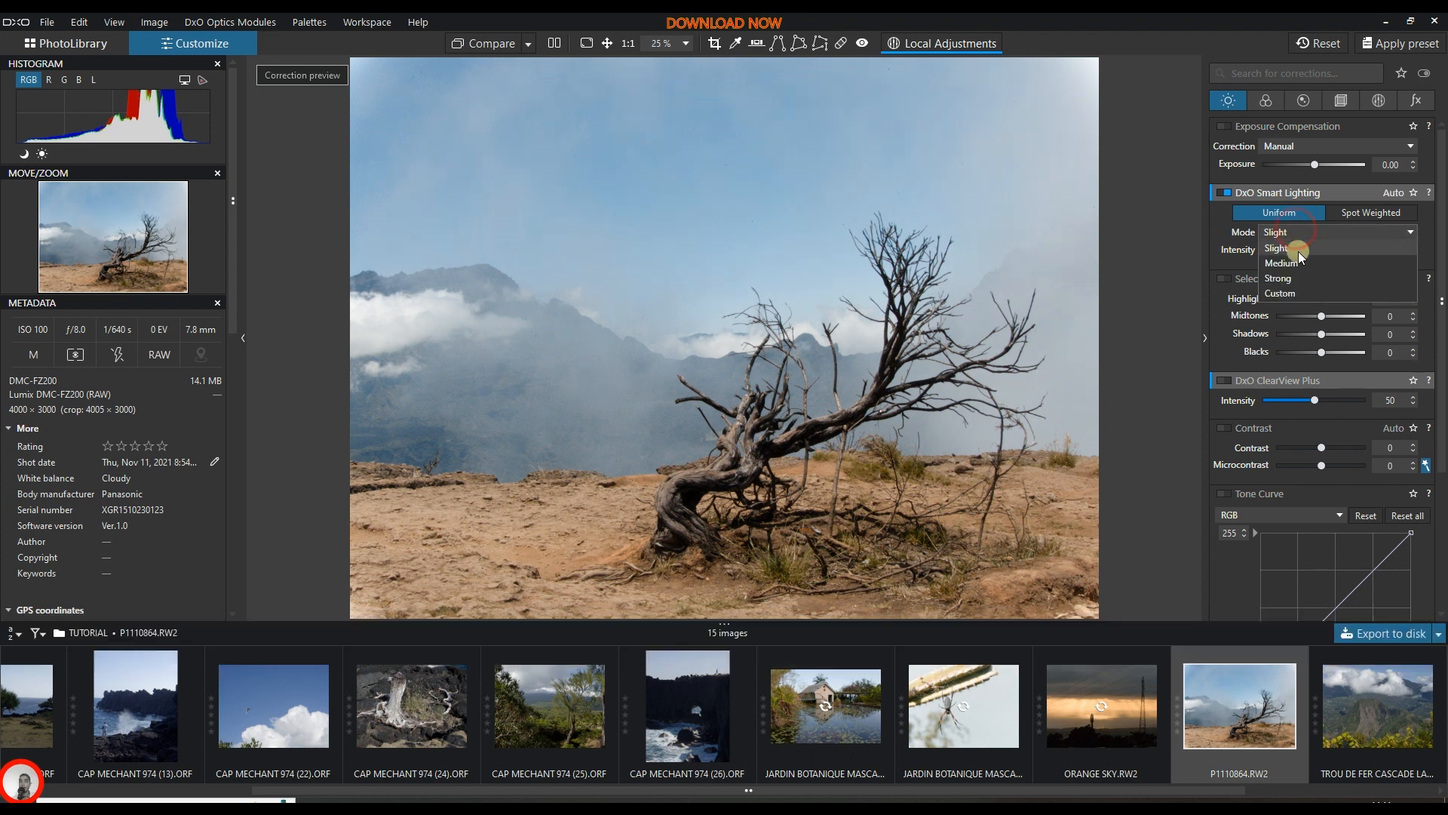
click(1299, 269)
click(1294, 234)
click(1297, 276)
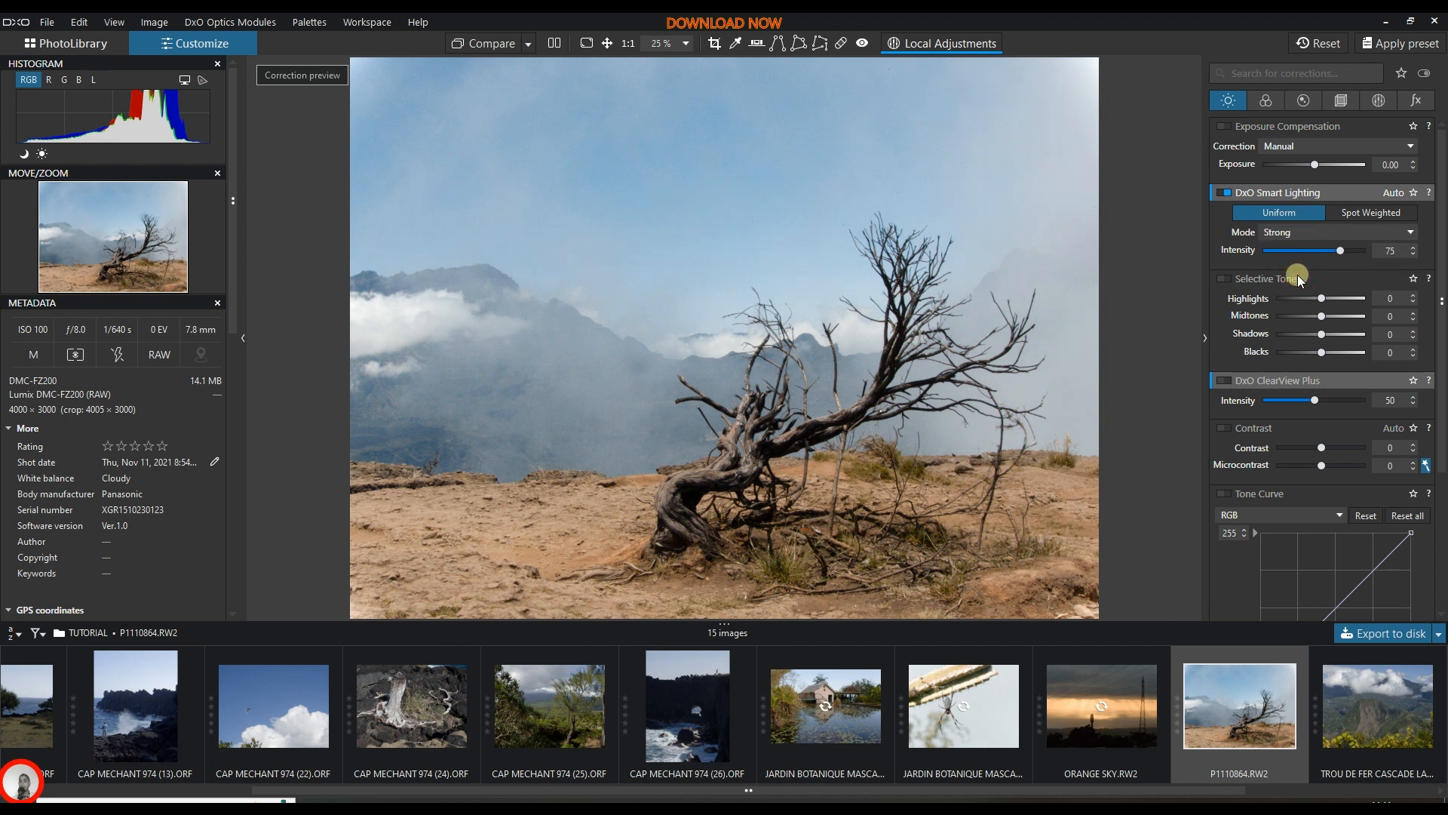
click(1295, 231)
click(1298, 292)
click(1295, 233)
click(1292, 248)
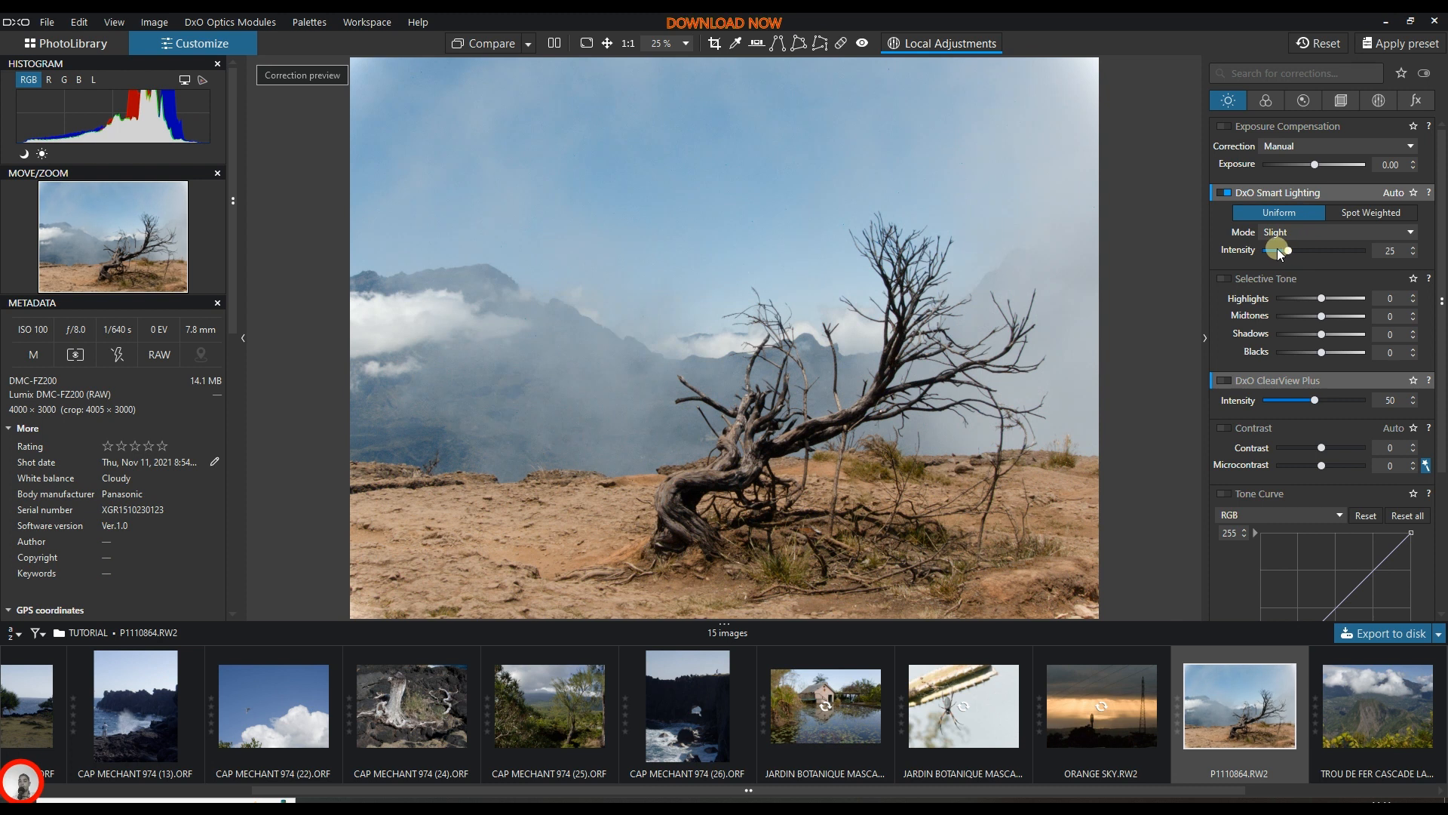
Try Spot Weighted Smart Lighting with a small area marked on the cloud by the mountain, and return to Uniform.
click(1360, 216)
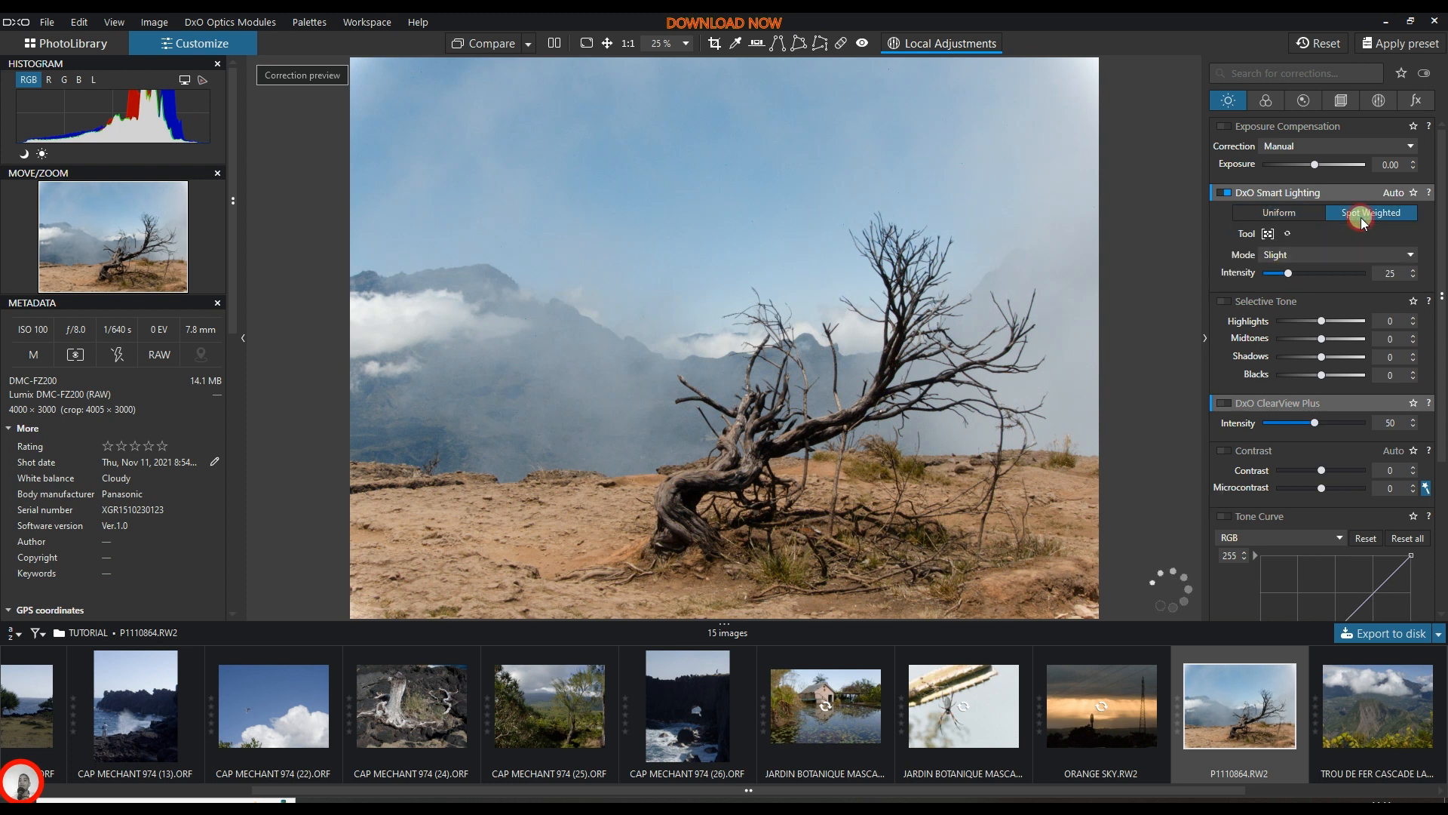
click(1267, 234)
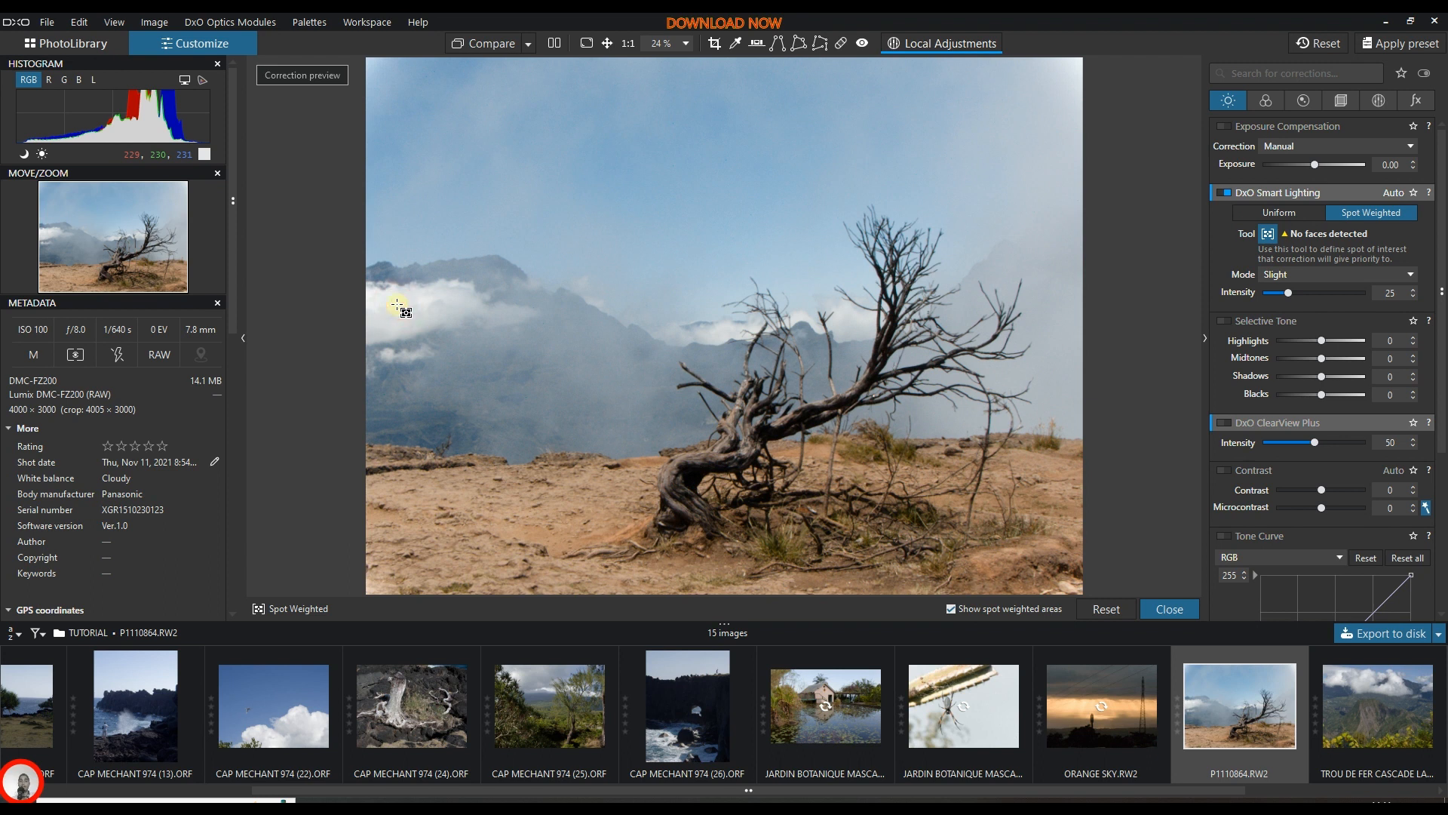
drag(391, 295, 419, 326)
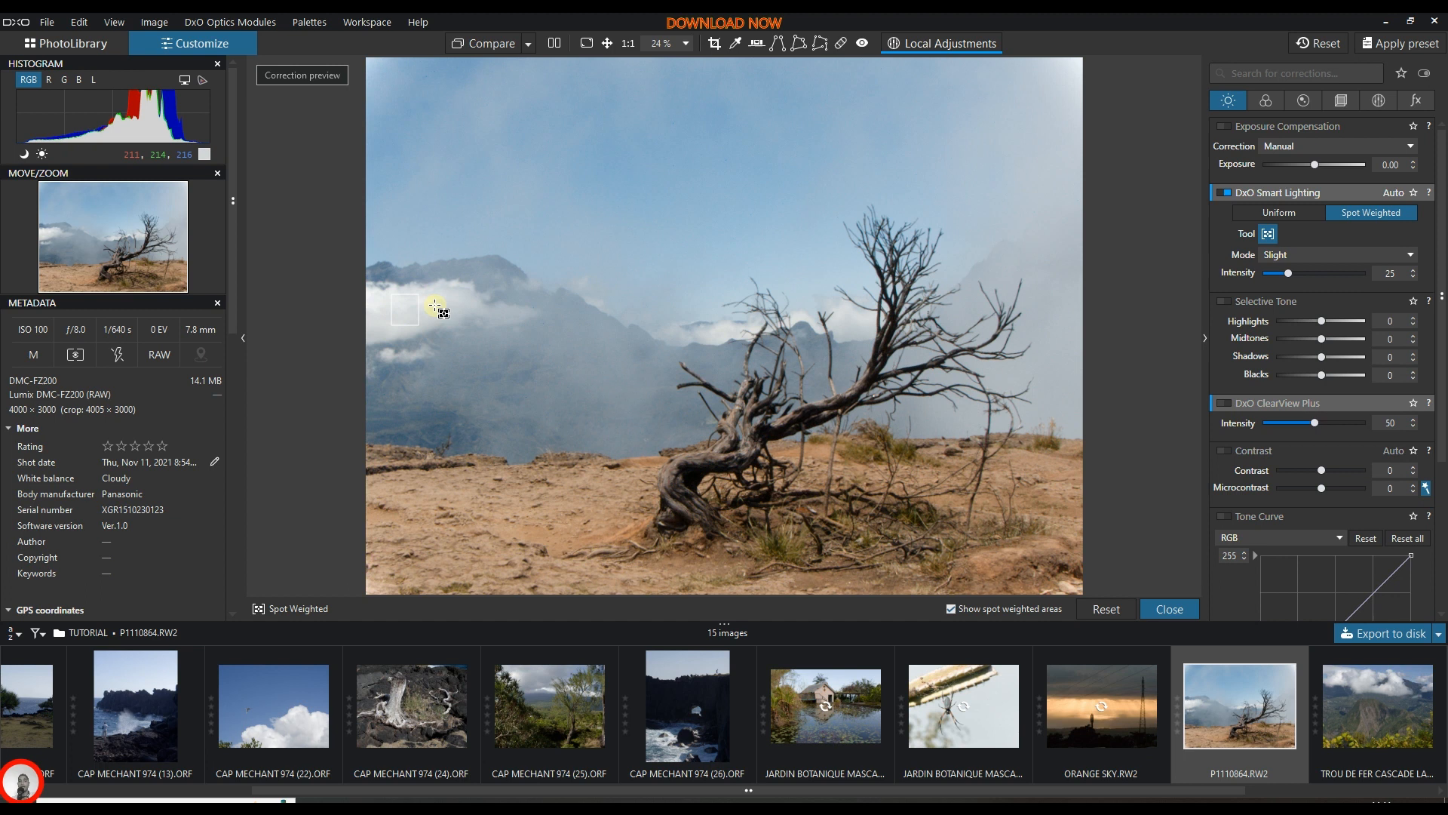
click(1268, 234)
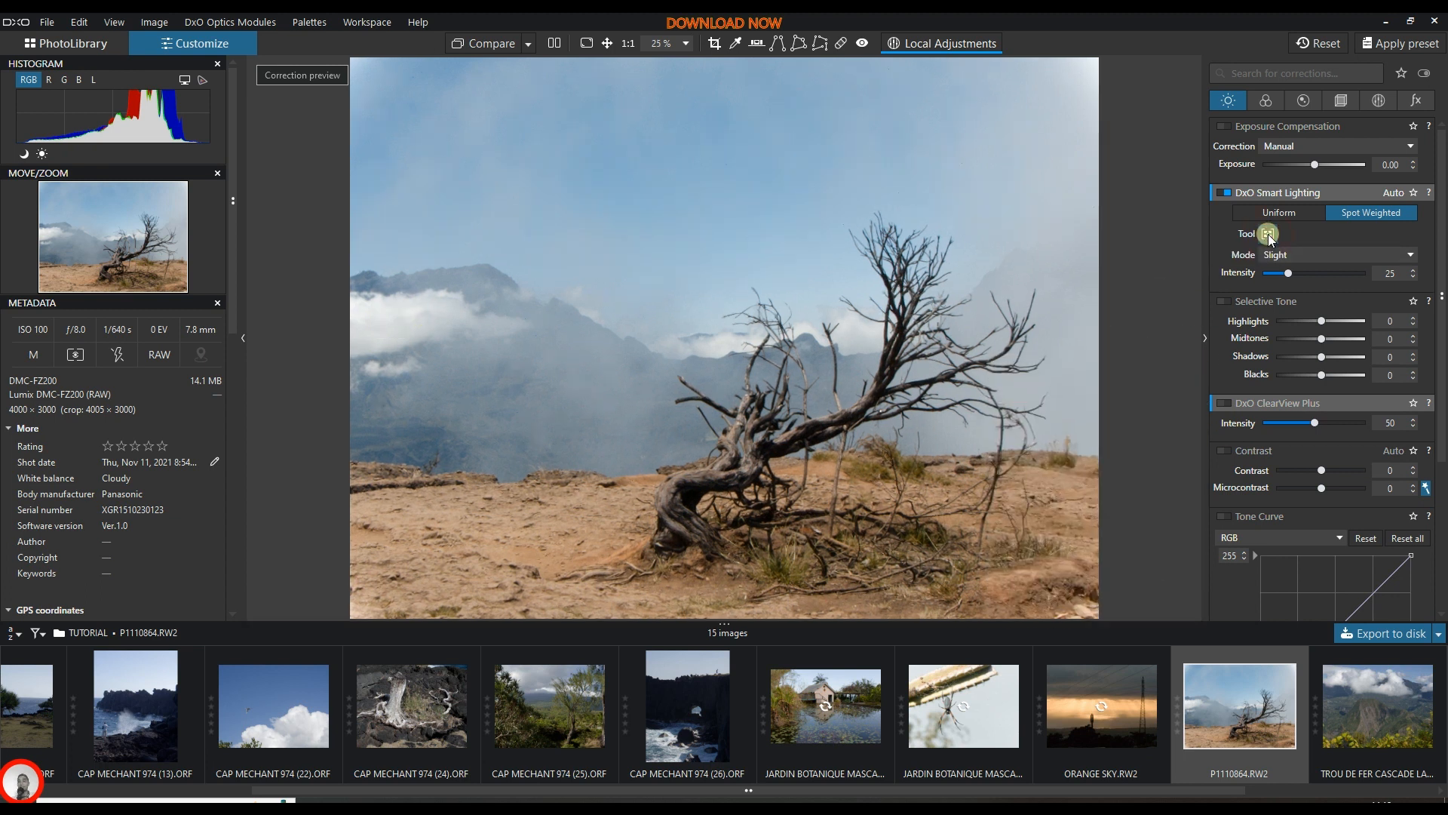
click(1311, 216)
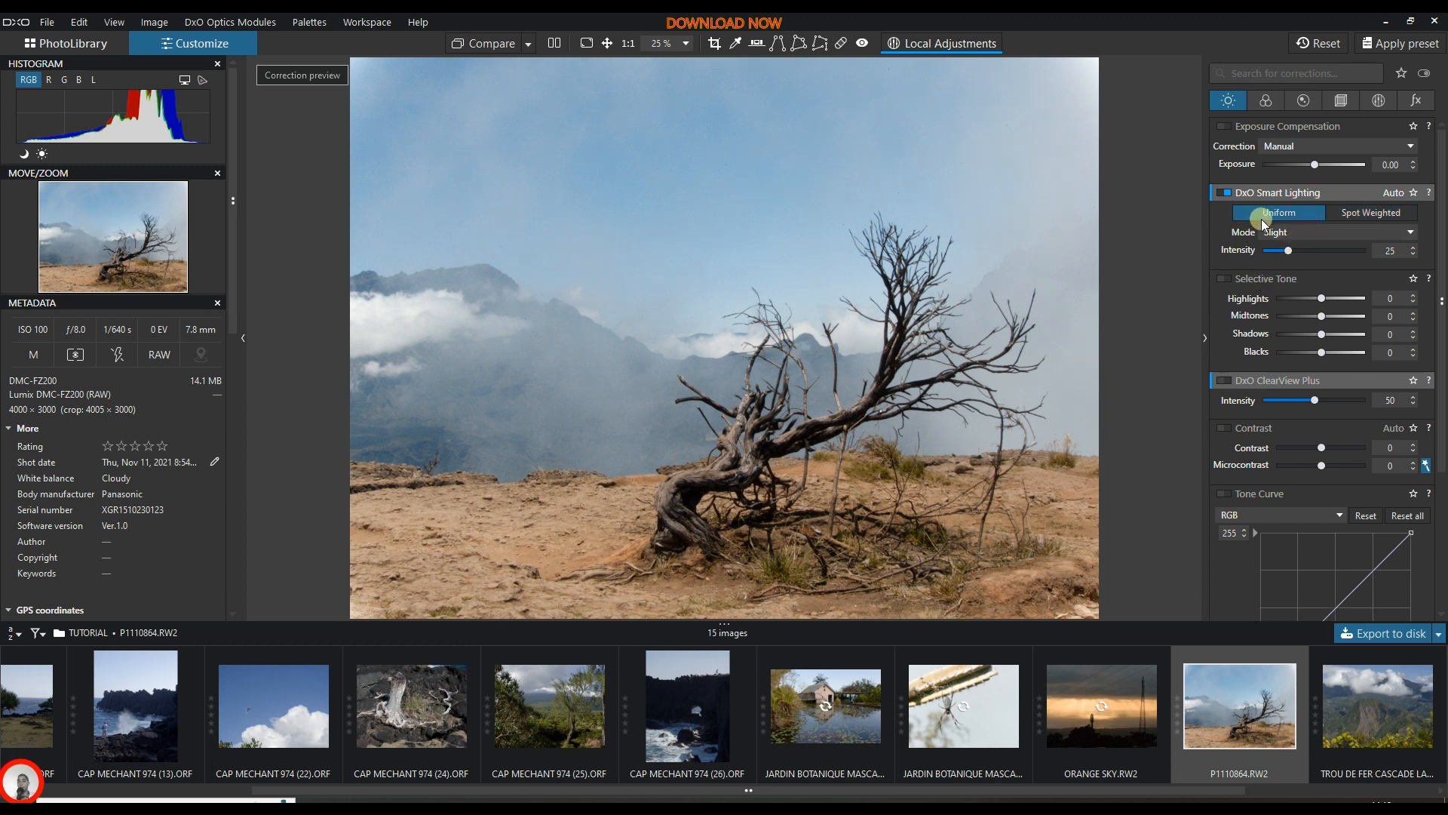
Turn off DxO Smart Lighting and enable DxO ClearView Plus.
mouse_move(1284, 184)
click(1226, 193)
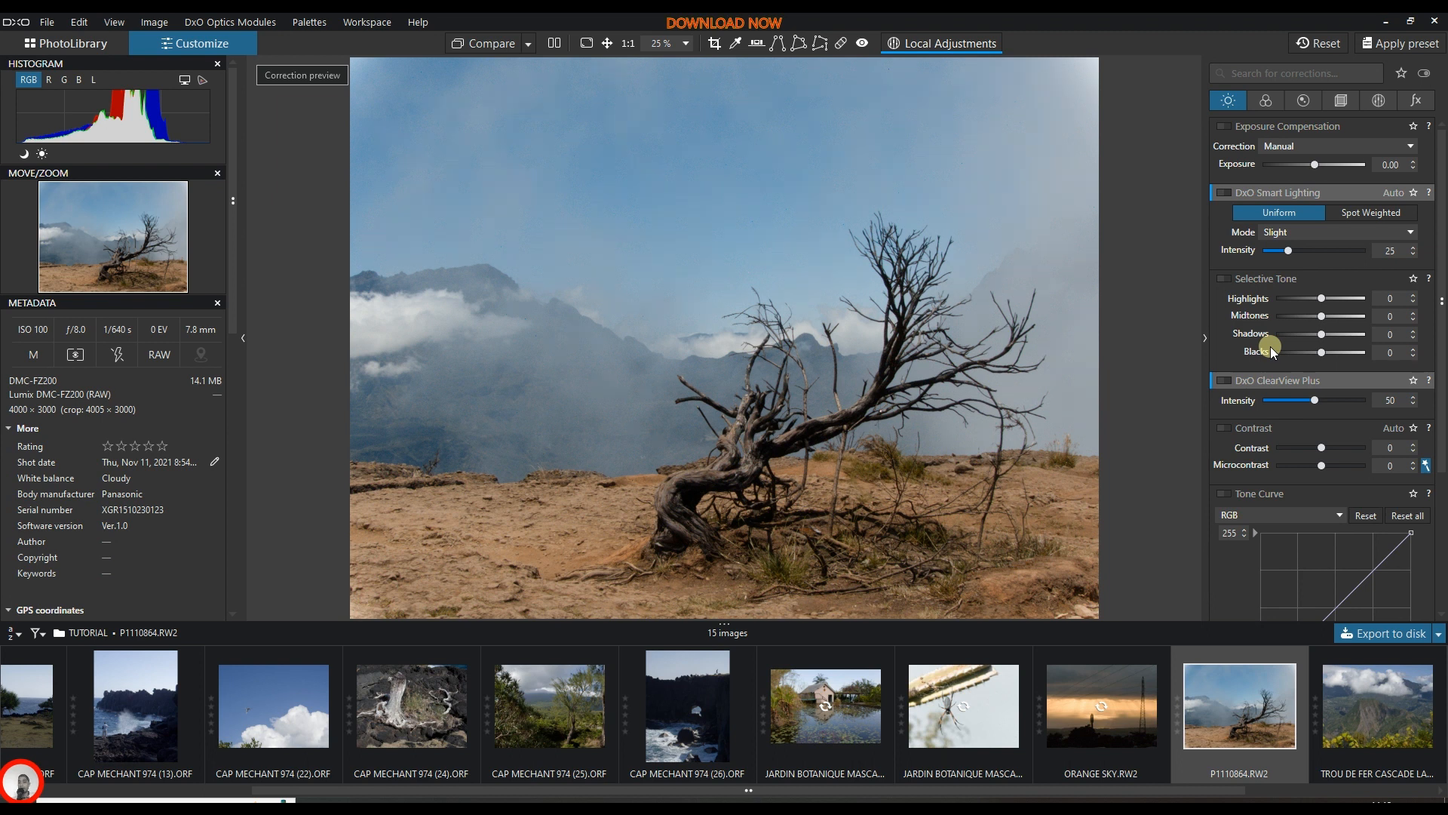
mouse_move(1255, 382)
click(1227, 381)
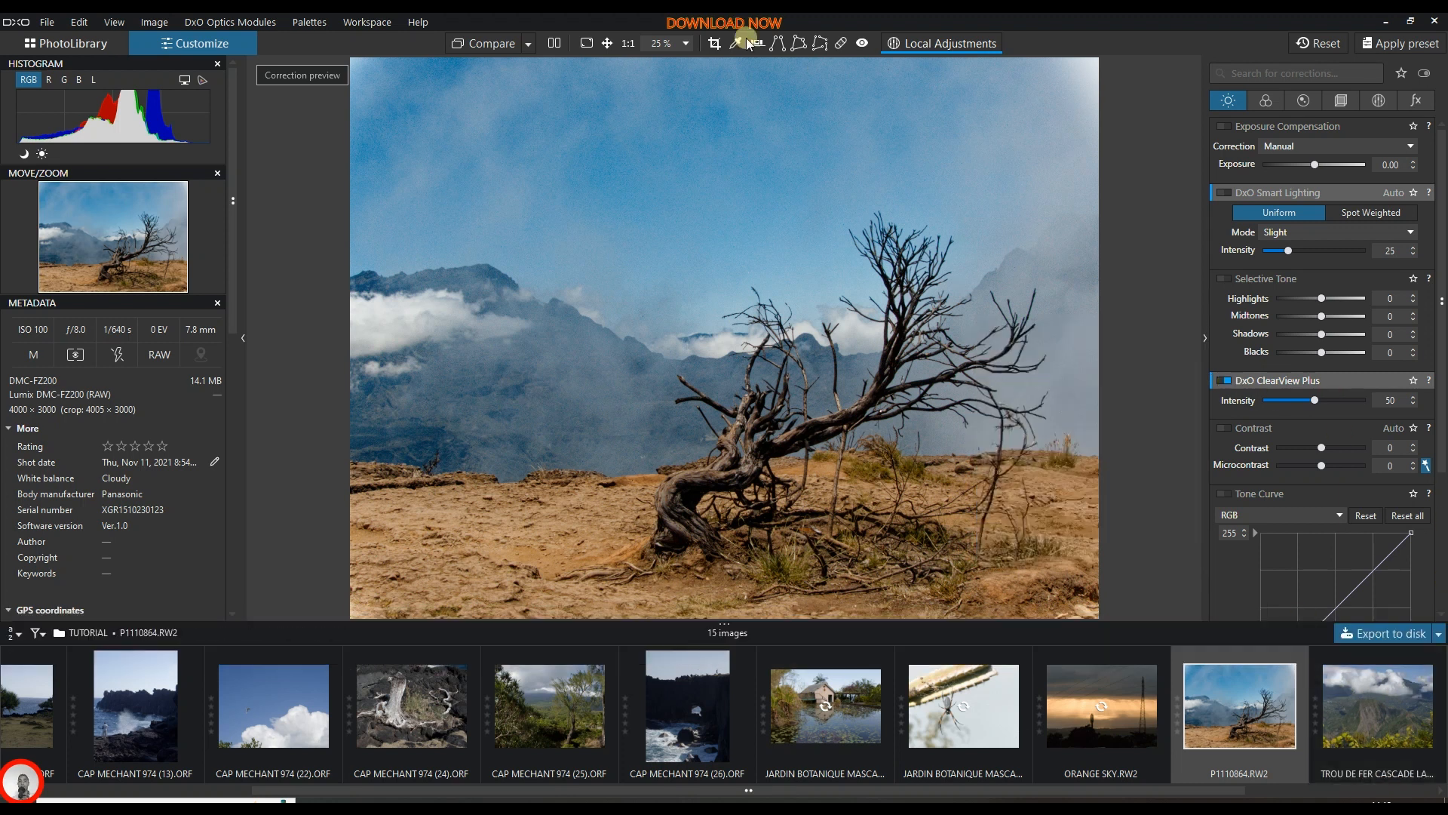
Compare the photo before and after correction in full screen with a movable split line, and return to the workspace.
click(585, 43)
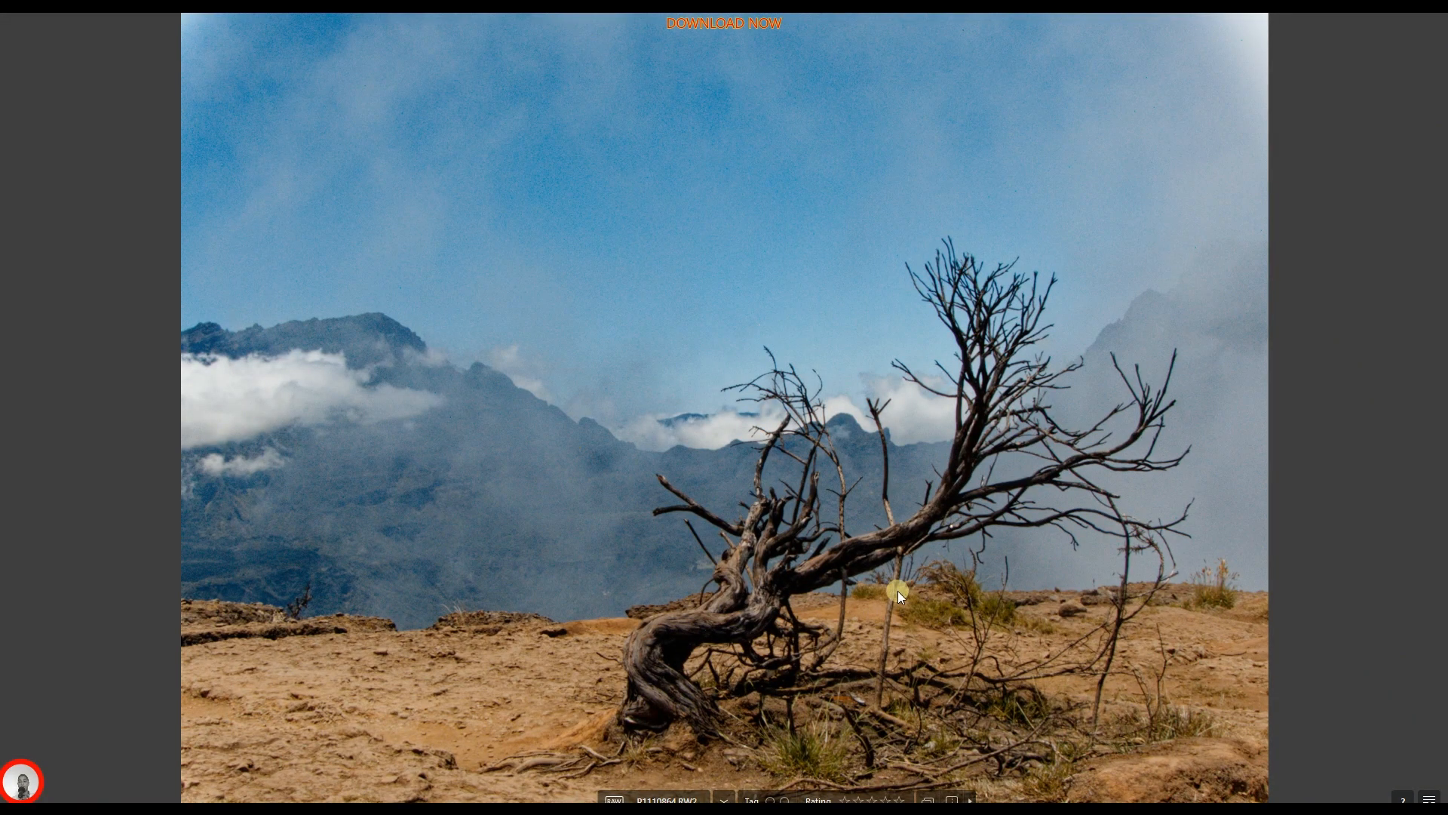
click(952, 799)
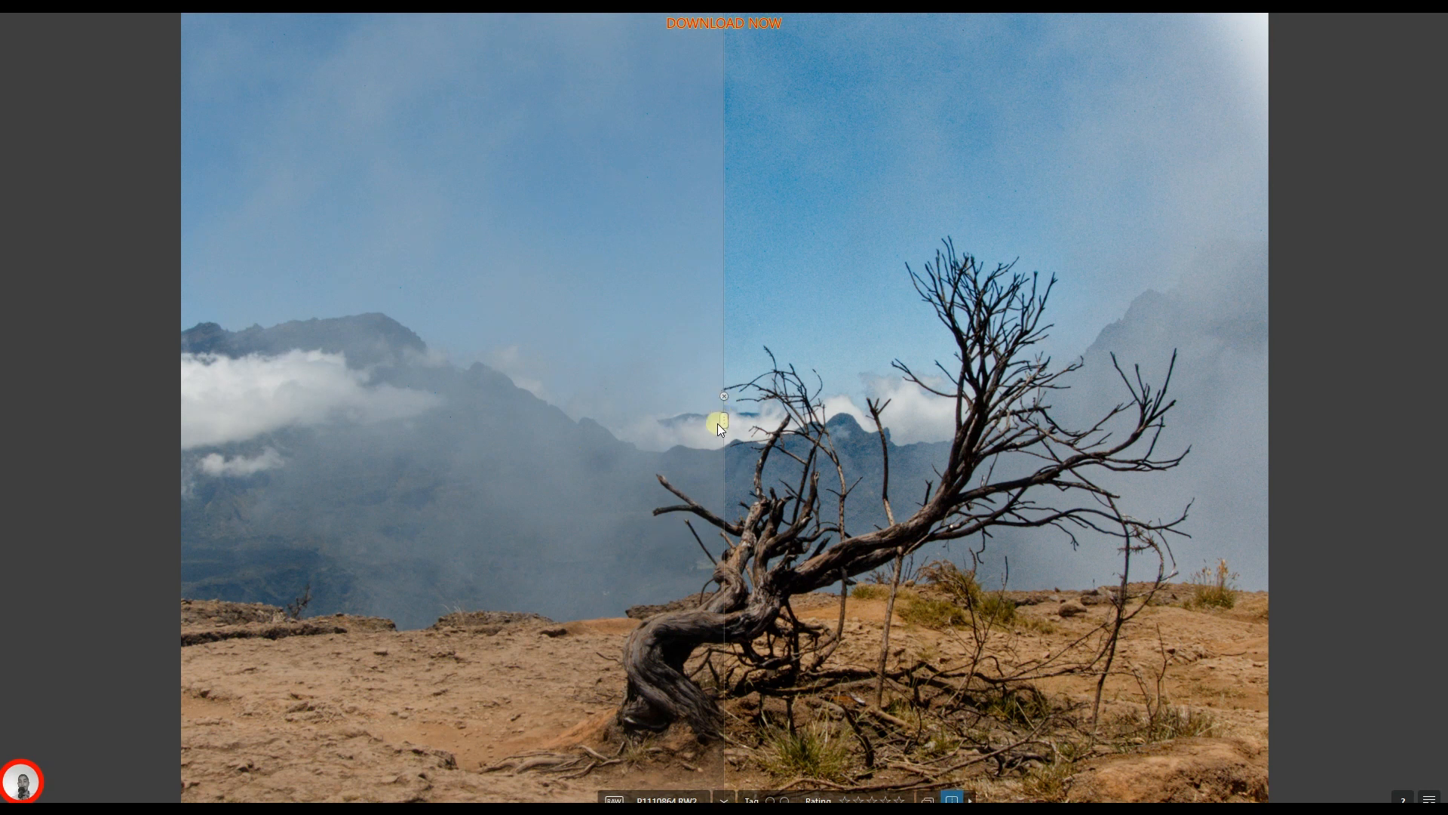
drag(725, 420, 778, 471)
key(Escape)
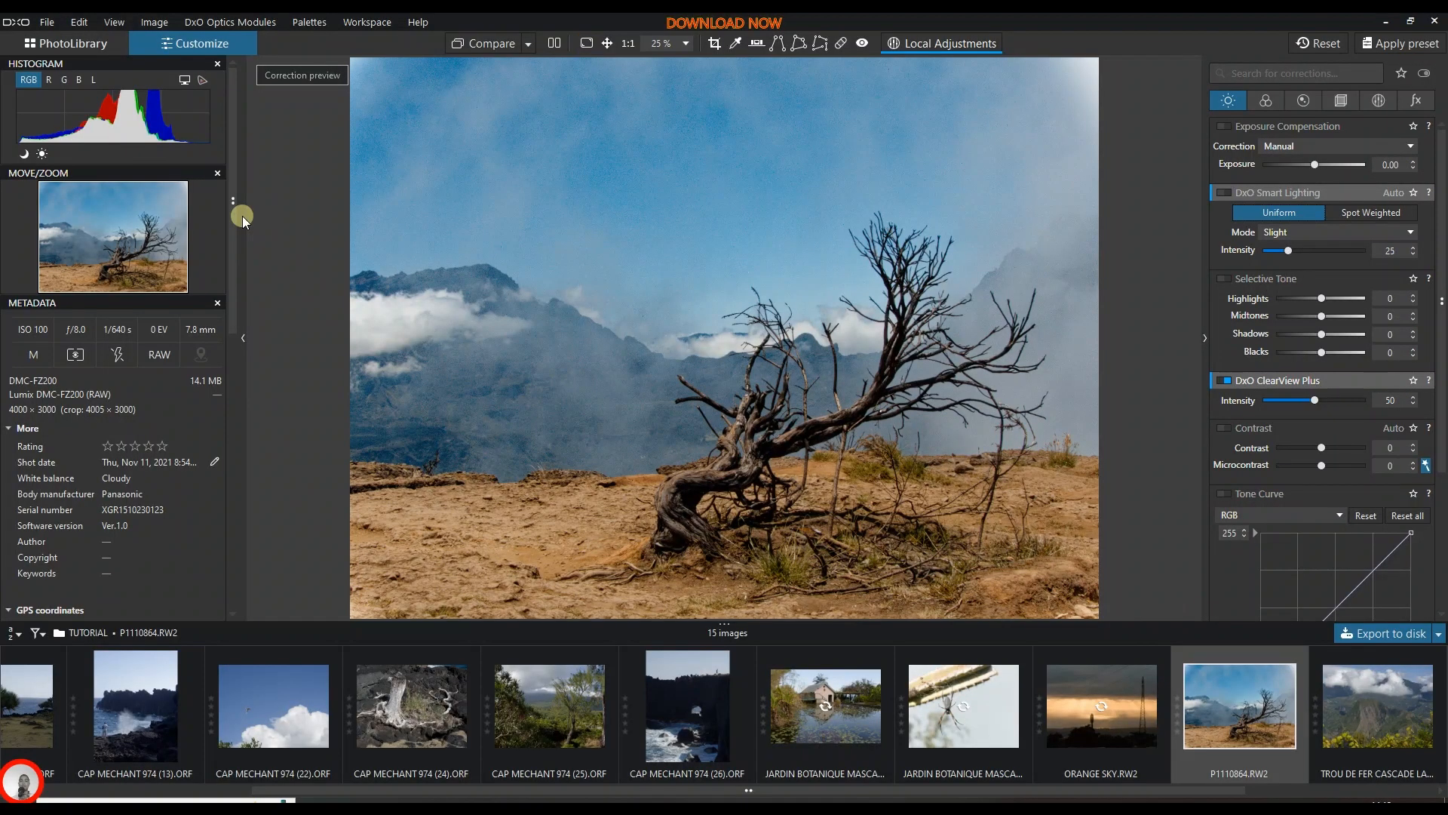
Show the uncorrected and corrected photo side by side and toggle DxO ClearView Plus to compare, leaving it off.
click(553, 43)
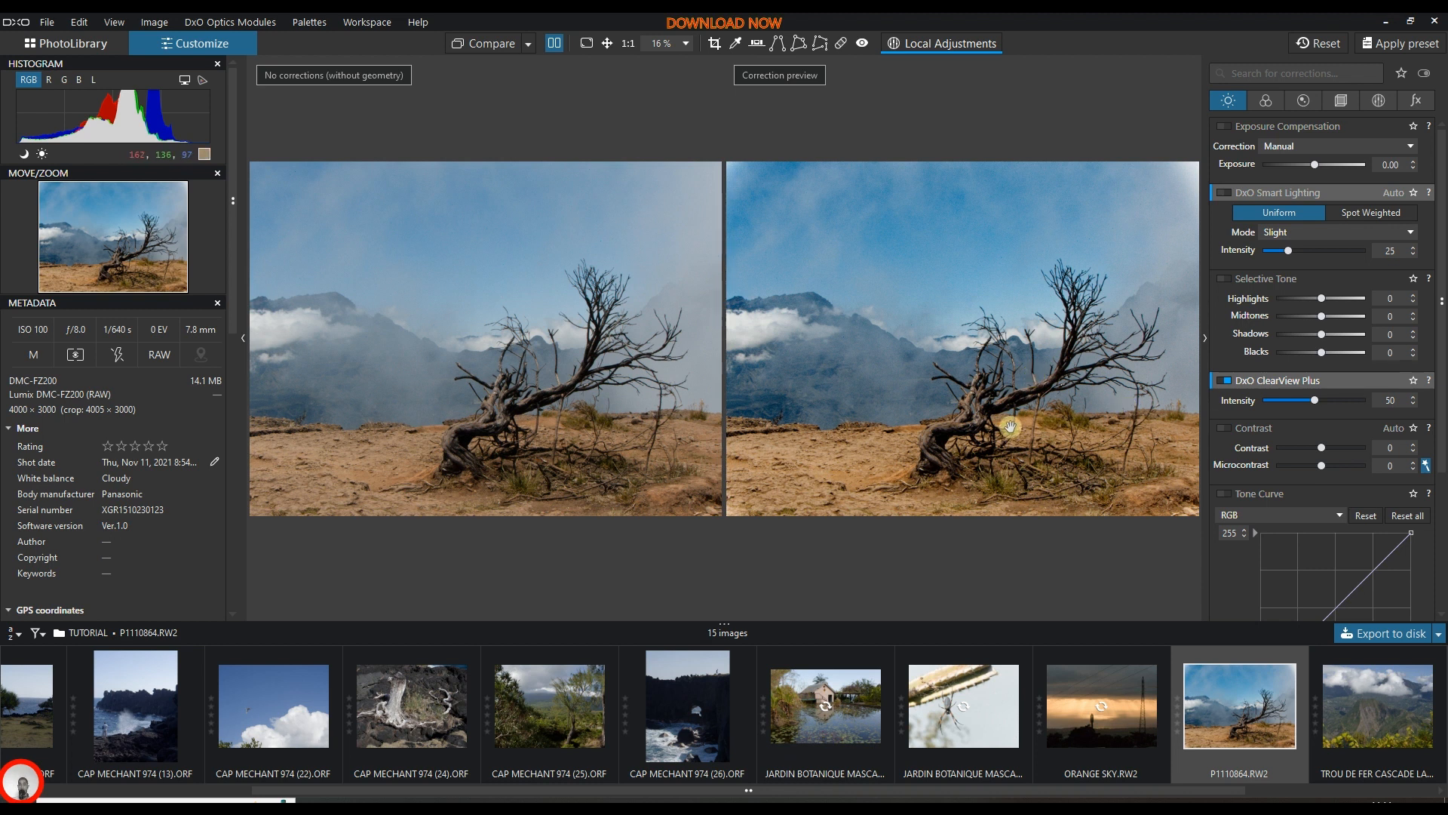
click(1226, 381)
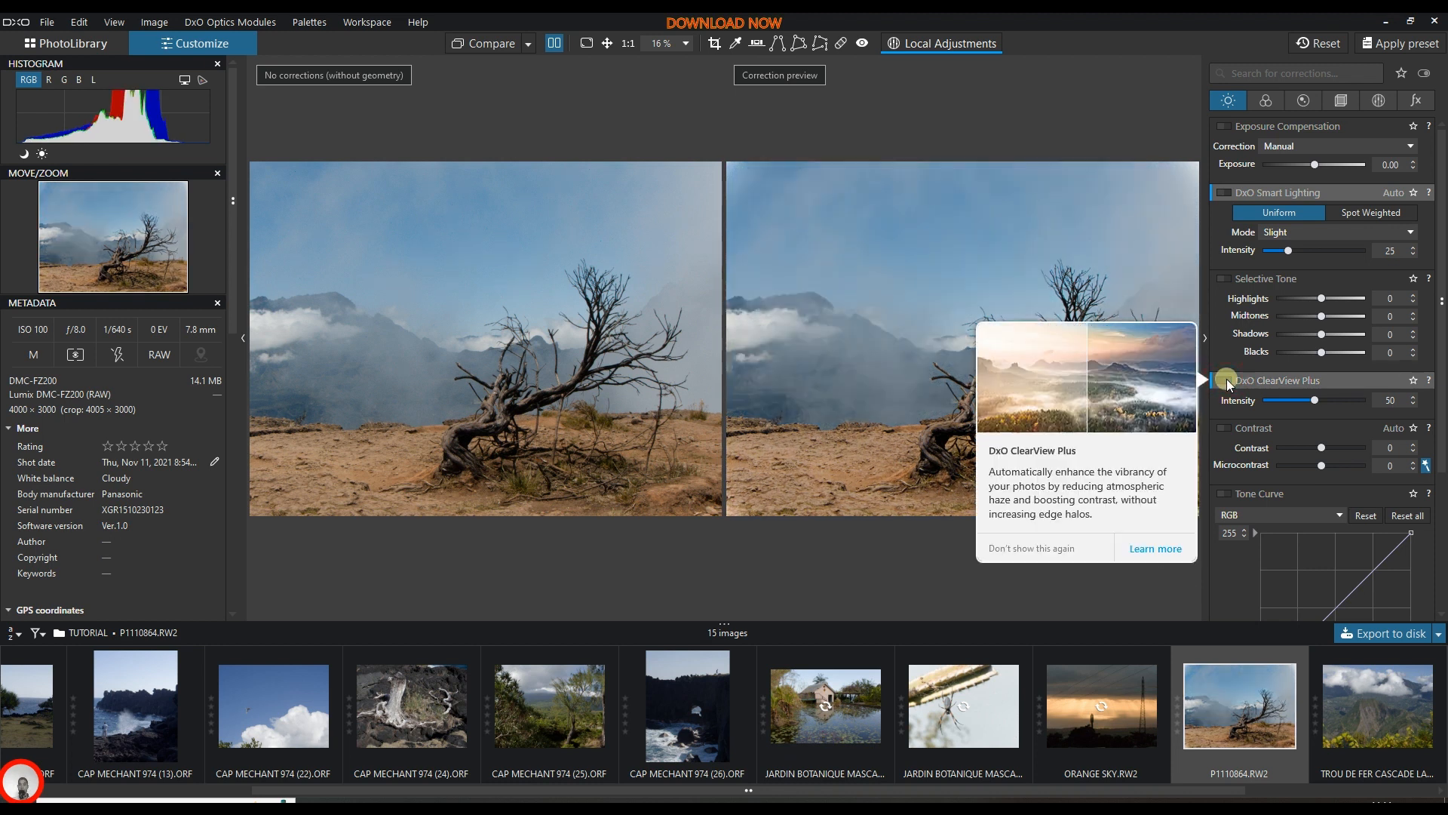
click(1222, 379)
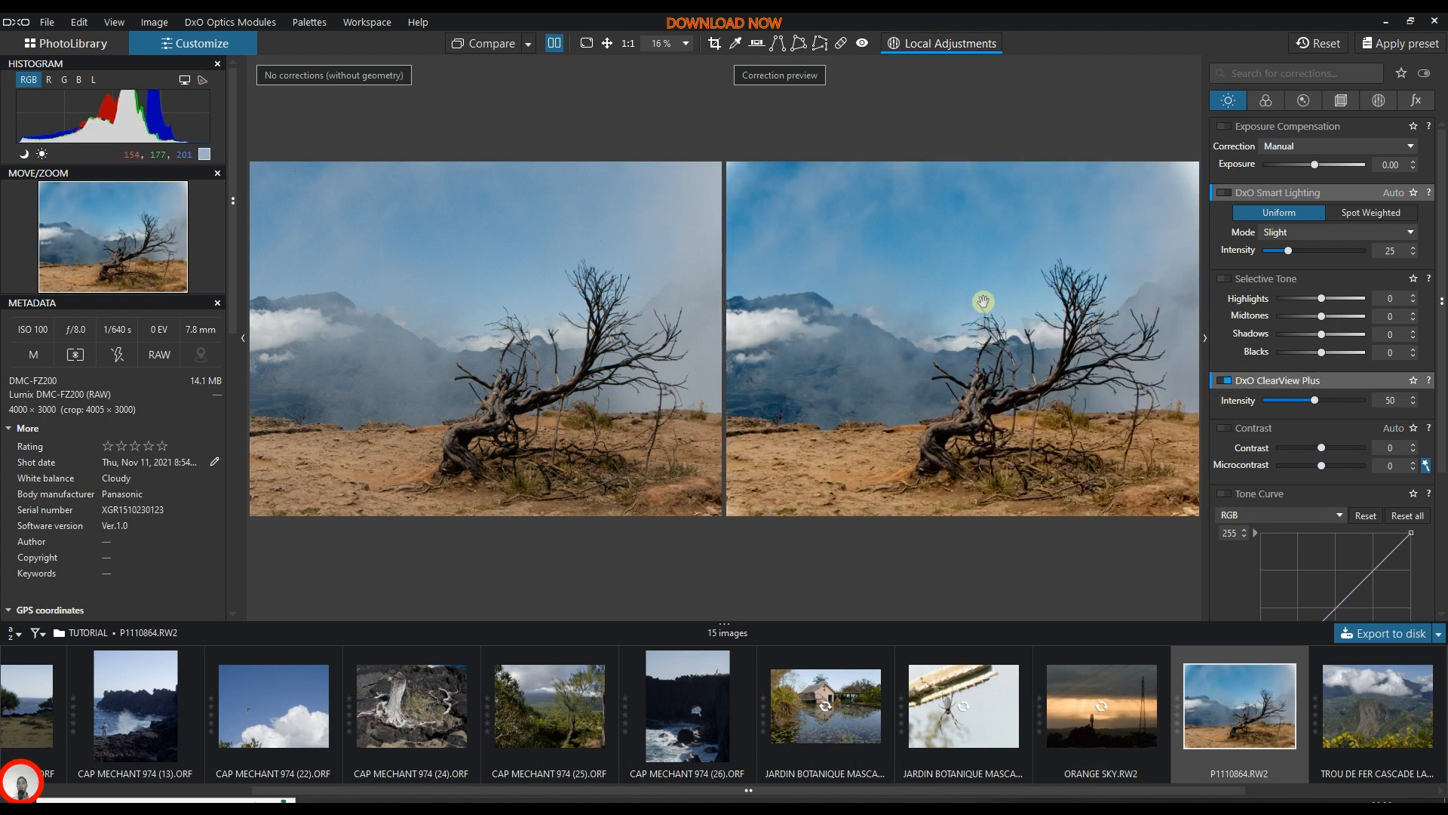
mouse_move(1247, 392)
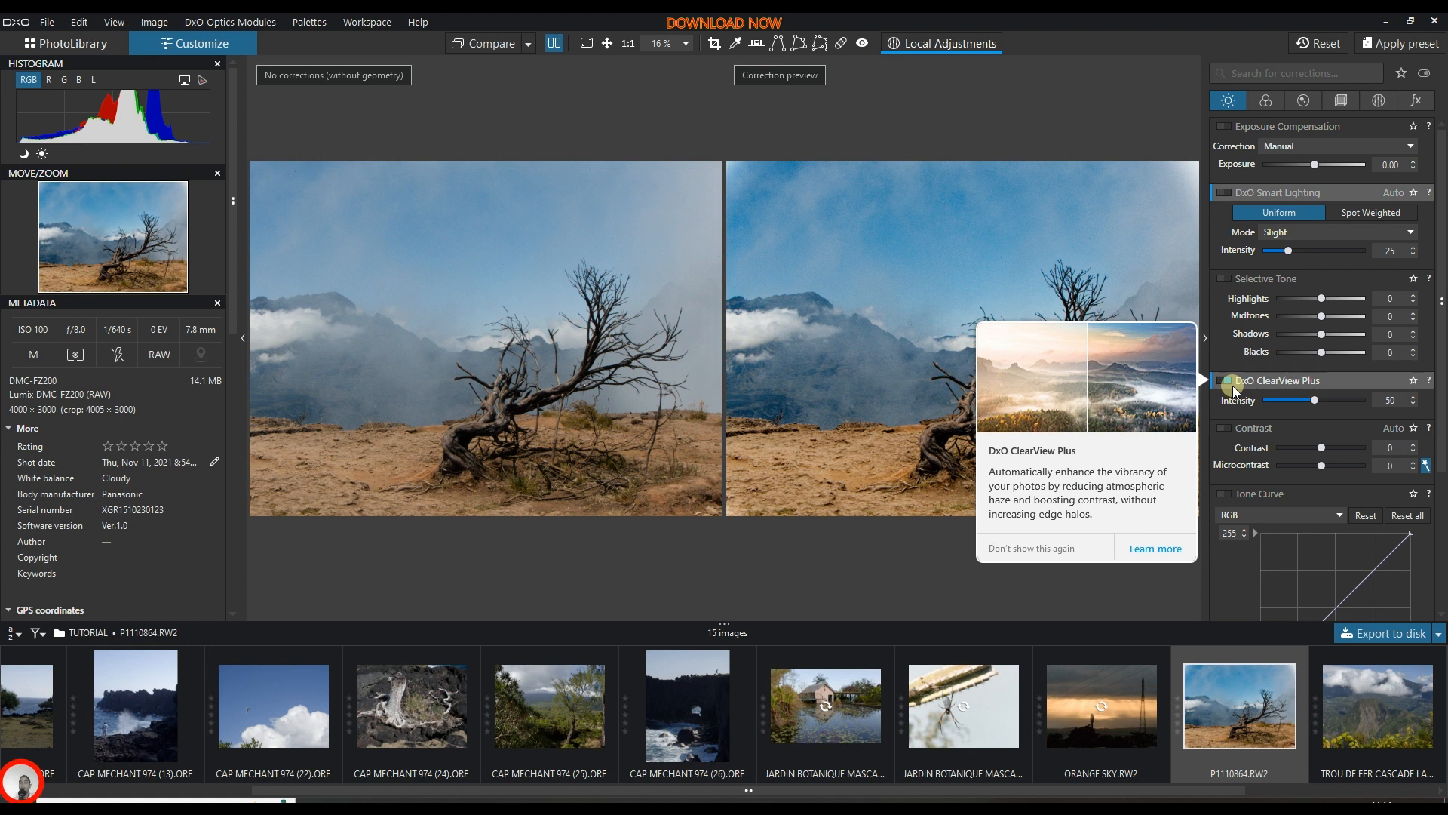
click(1225, 381)
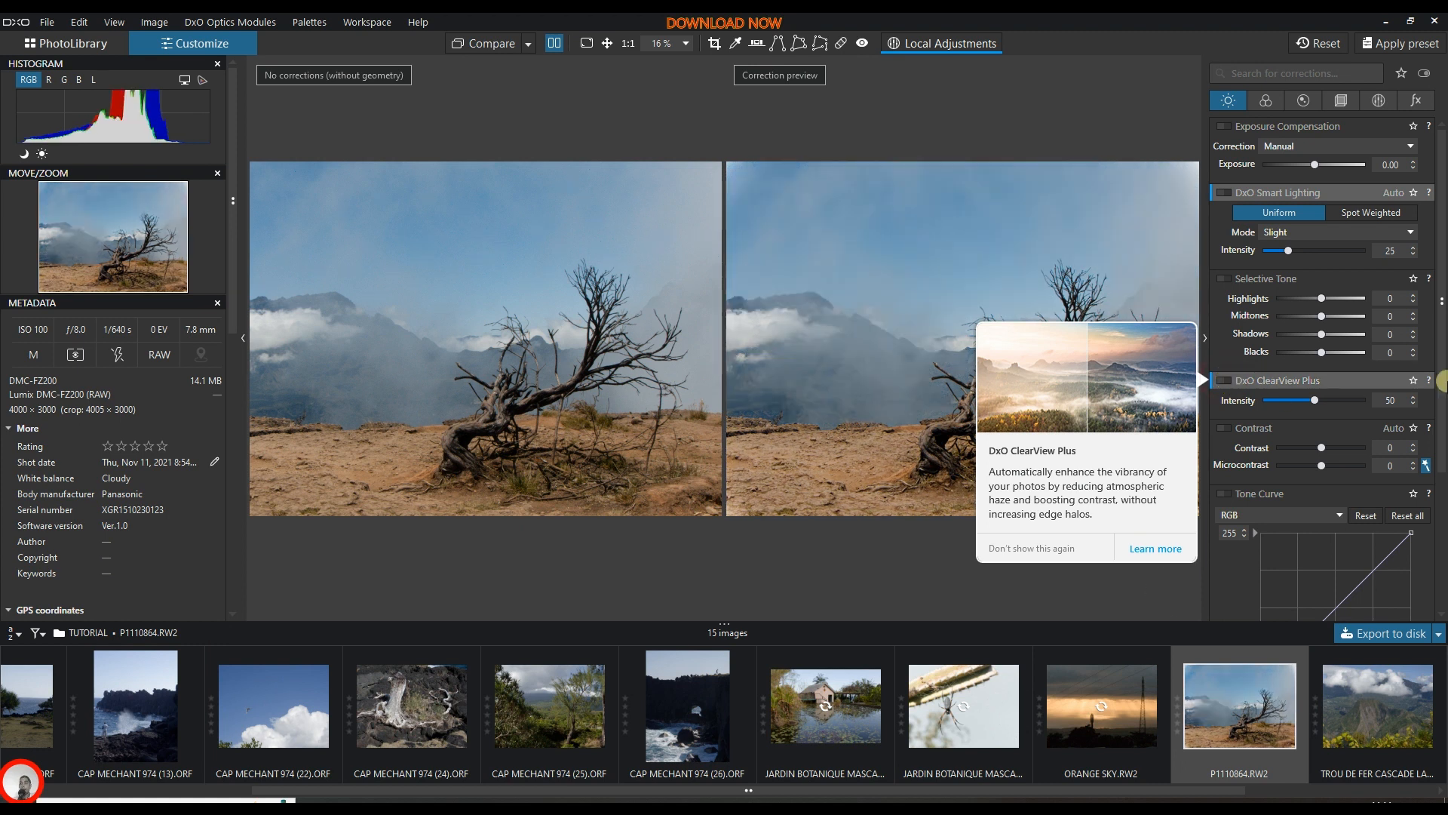
Enable both DxO ClearView Plus and DxO Smart Lighting on the photo.
drag(1439, 387, 1443, 524)
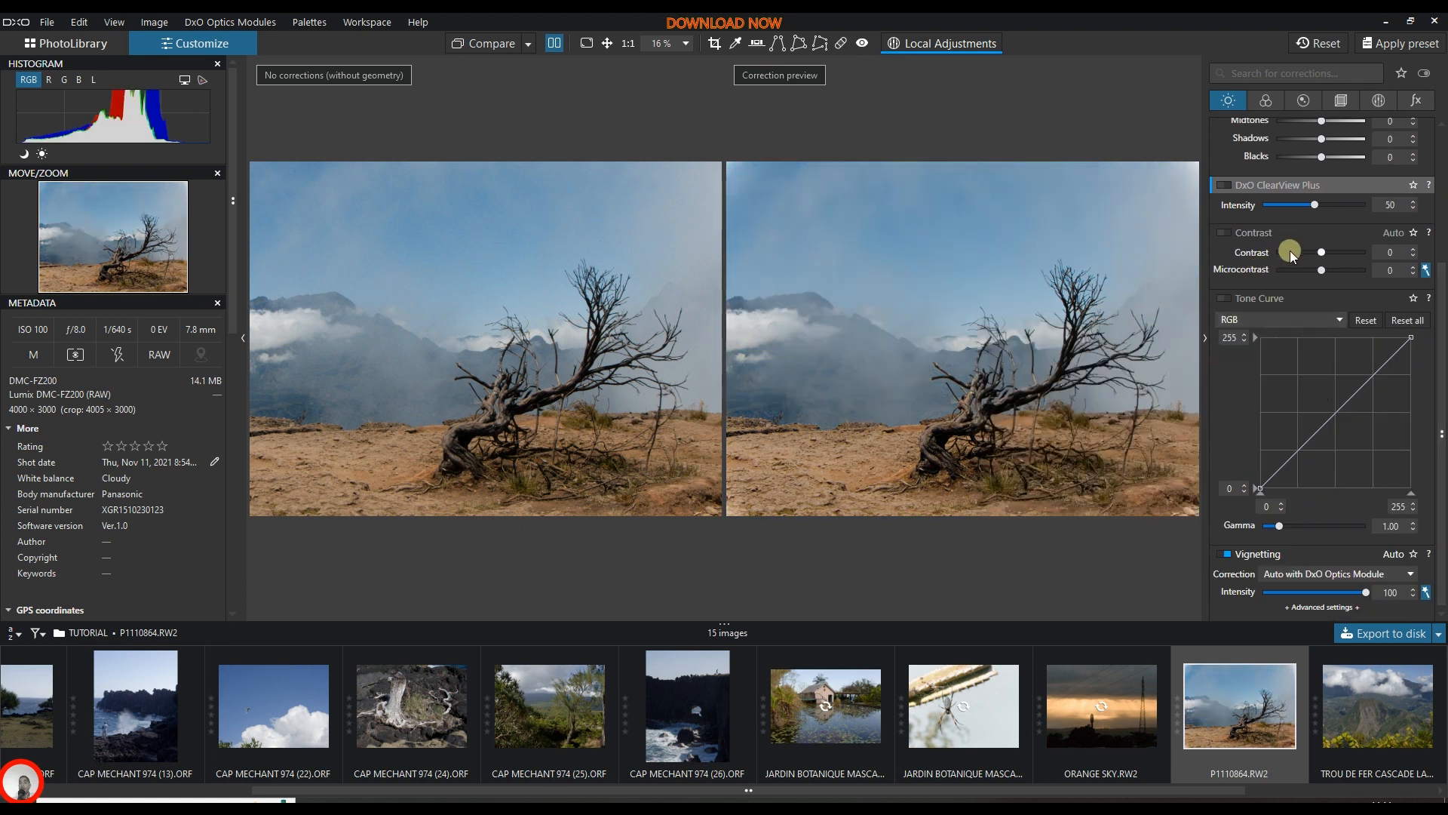
click(1426, 273)
scroll(1342, 319, up, 5)
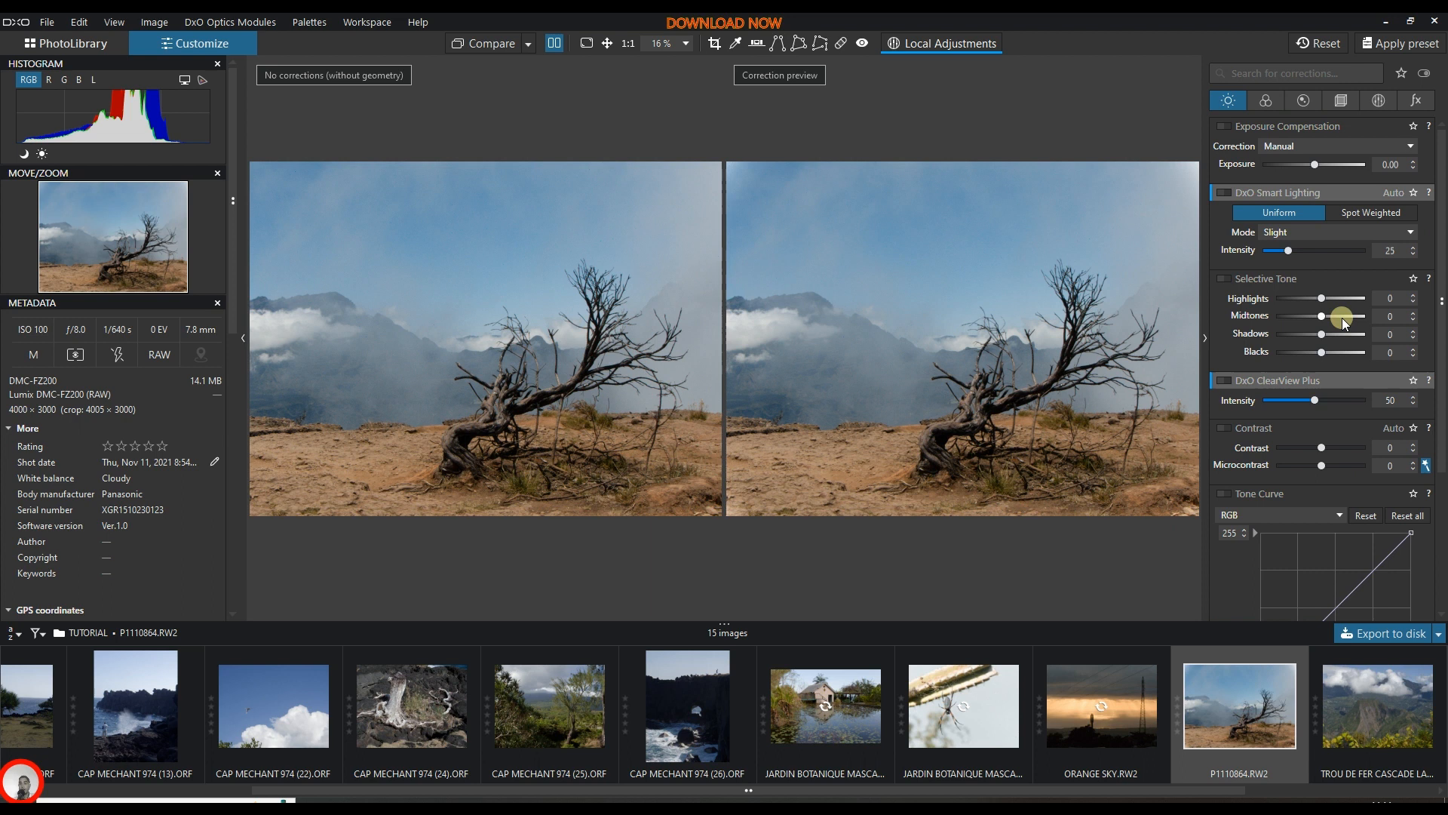
click(1224, 380)
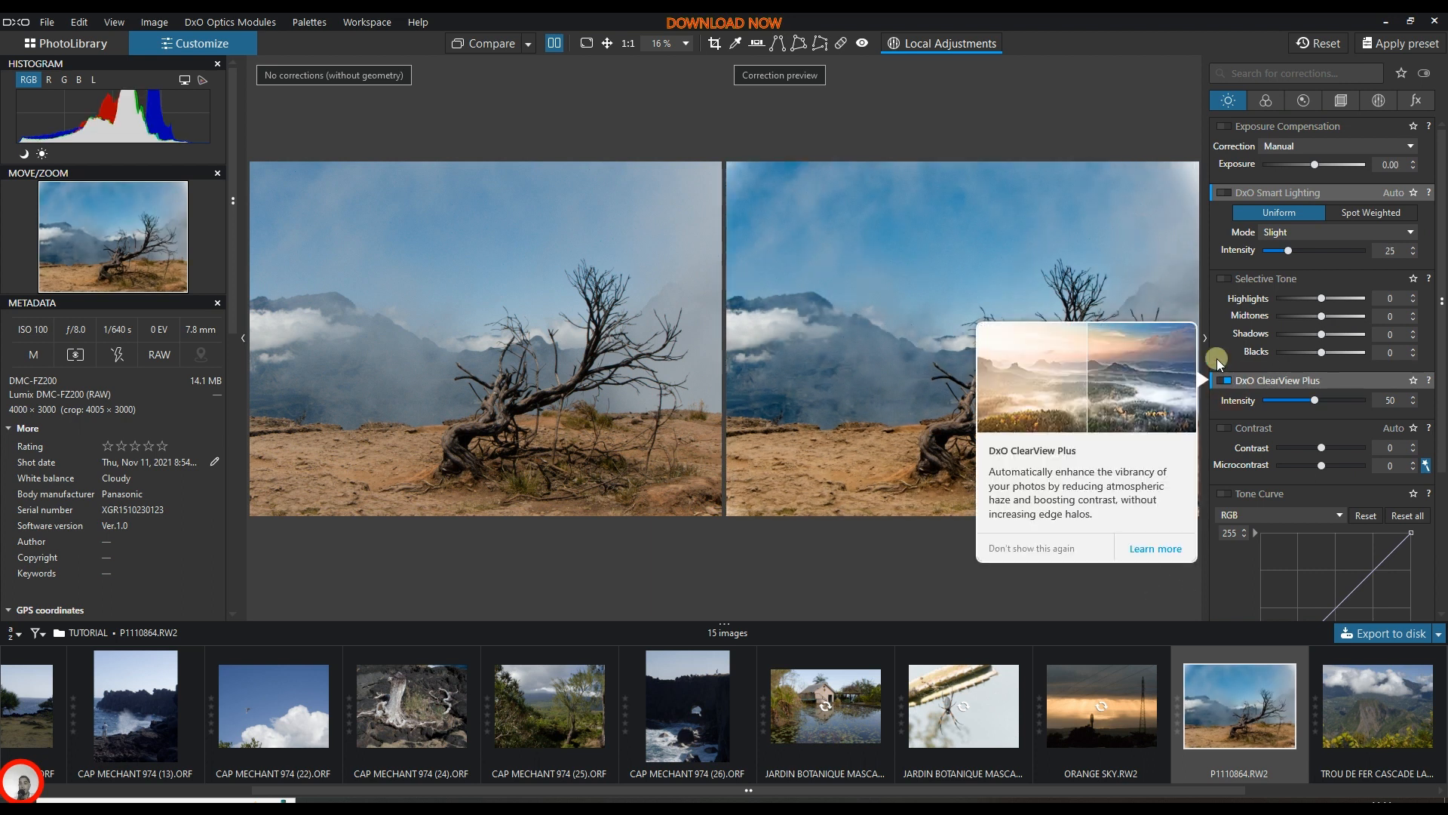
click(1225, 194)
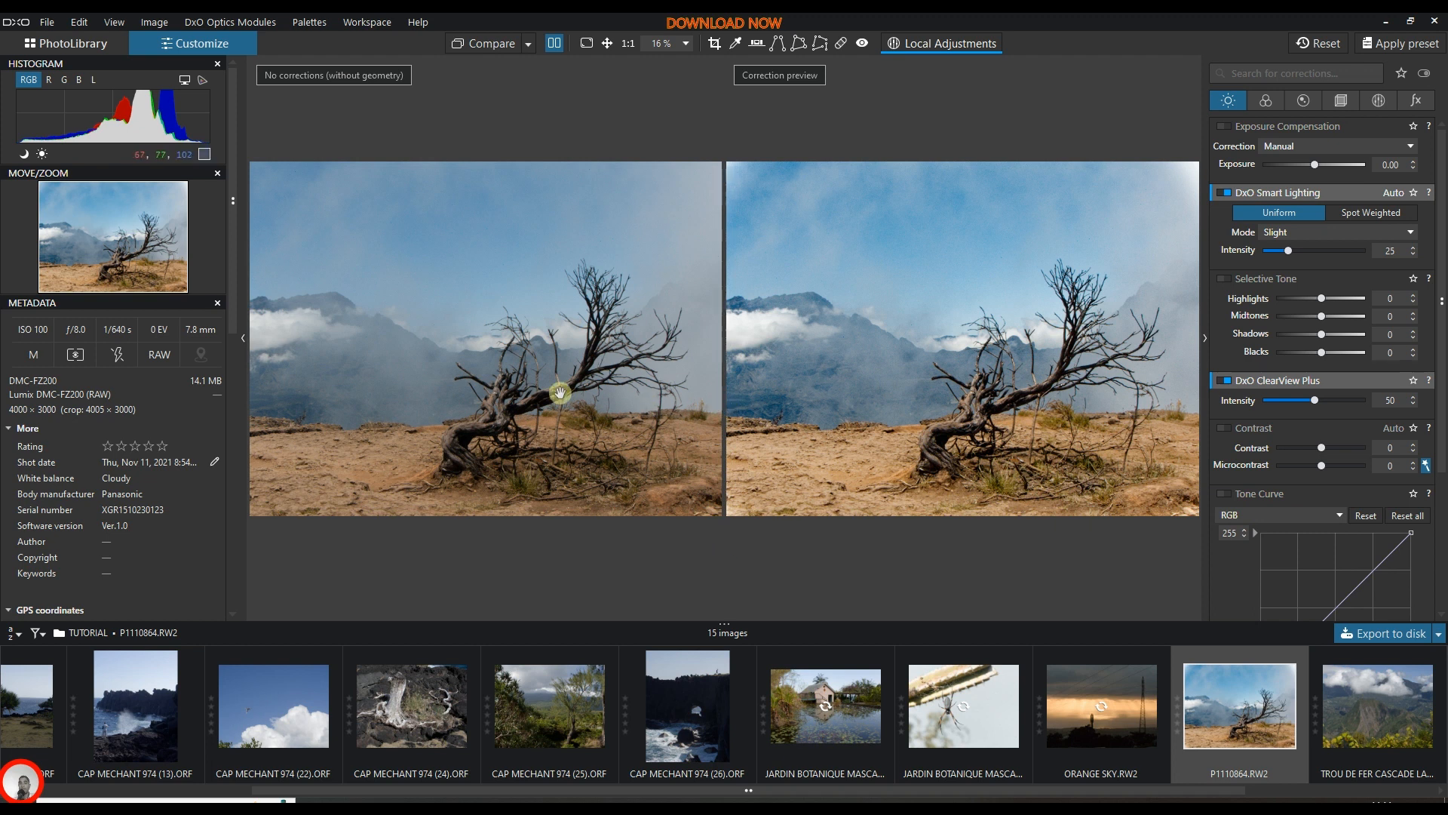
Toggle the vignetting correction to compare the corners, keep it enabled and set its intensity to 50.
scroll(1321, 377, down, 3)
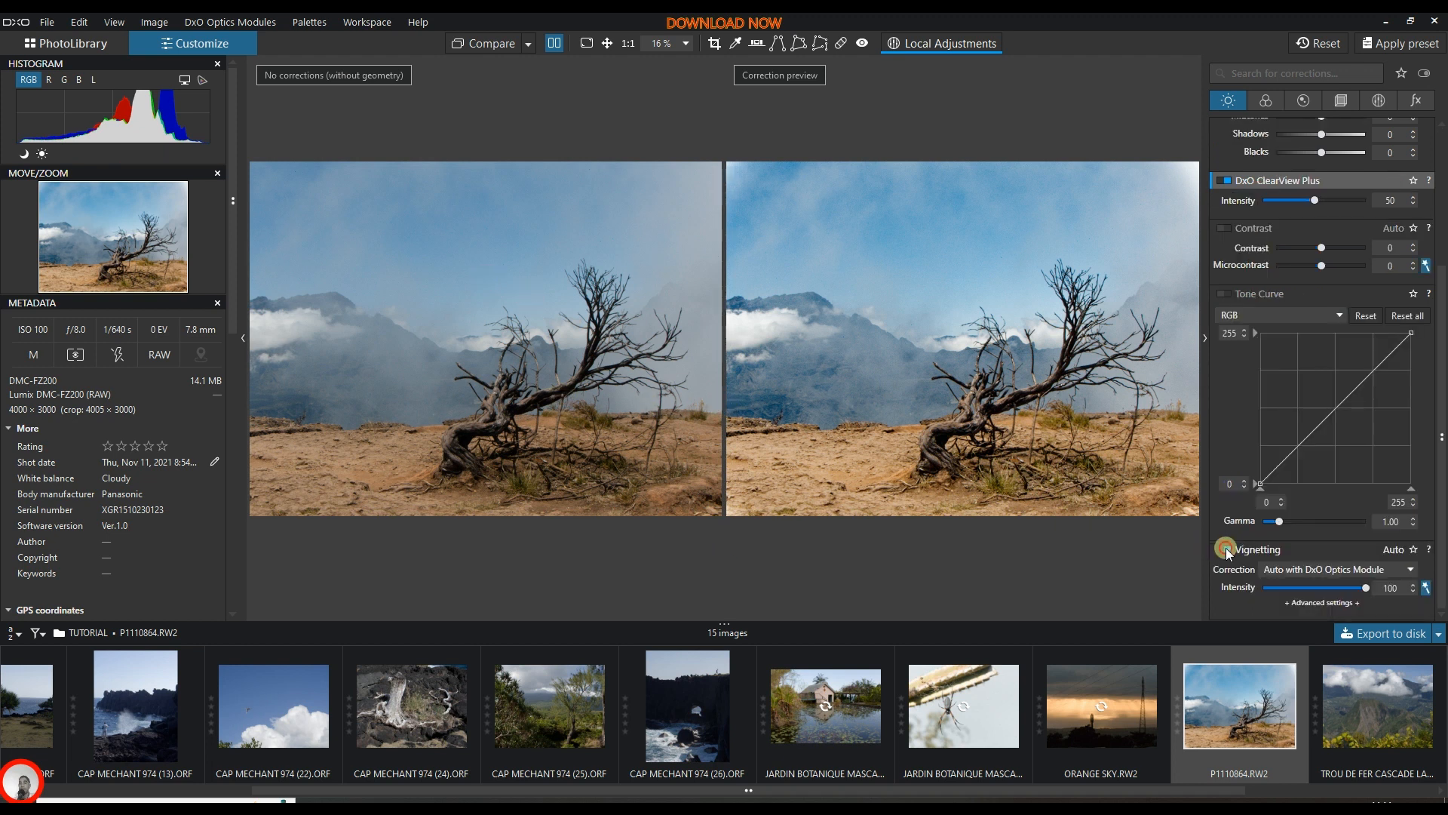
click(1226, 548)
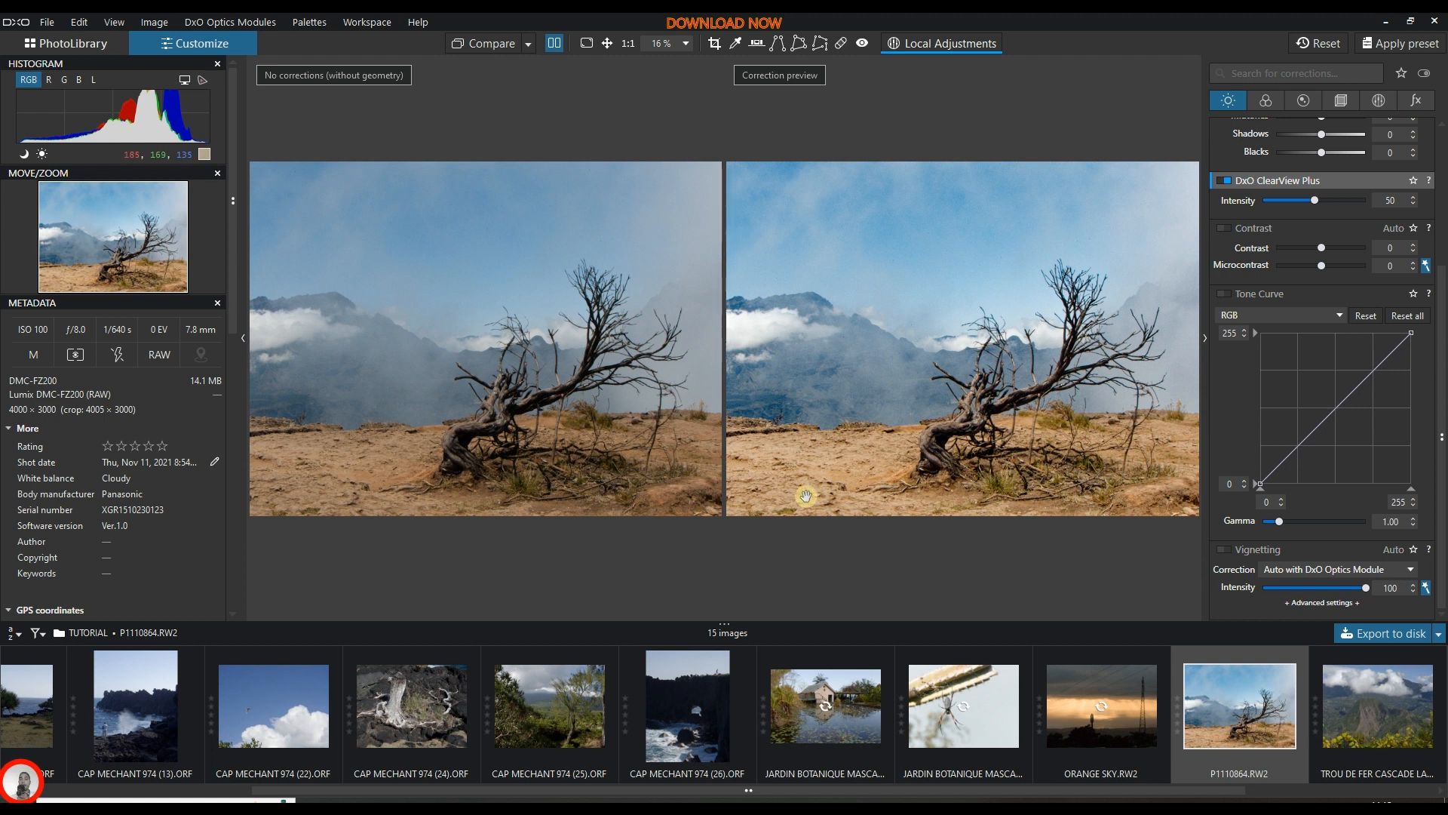
click(1226, 550)
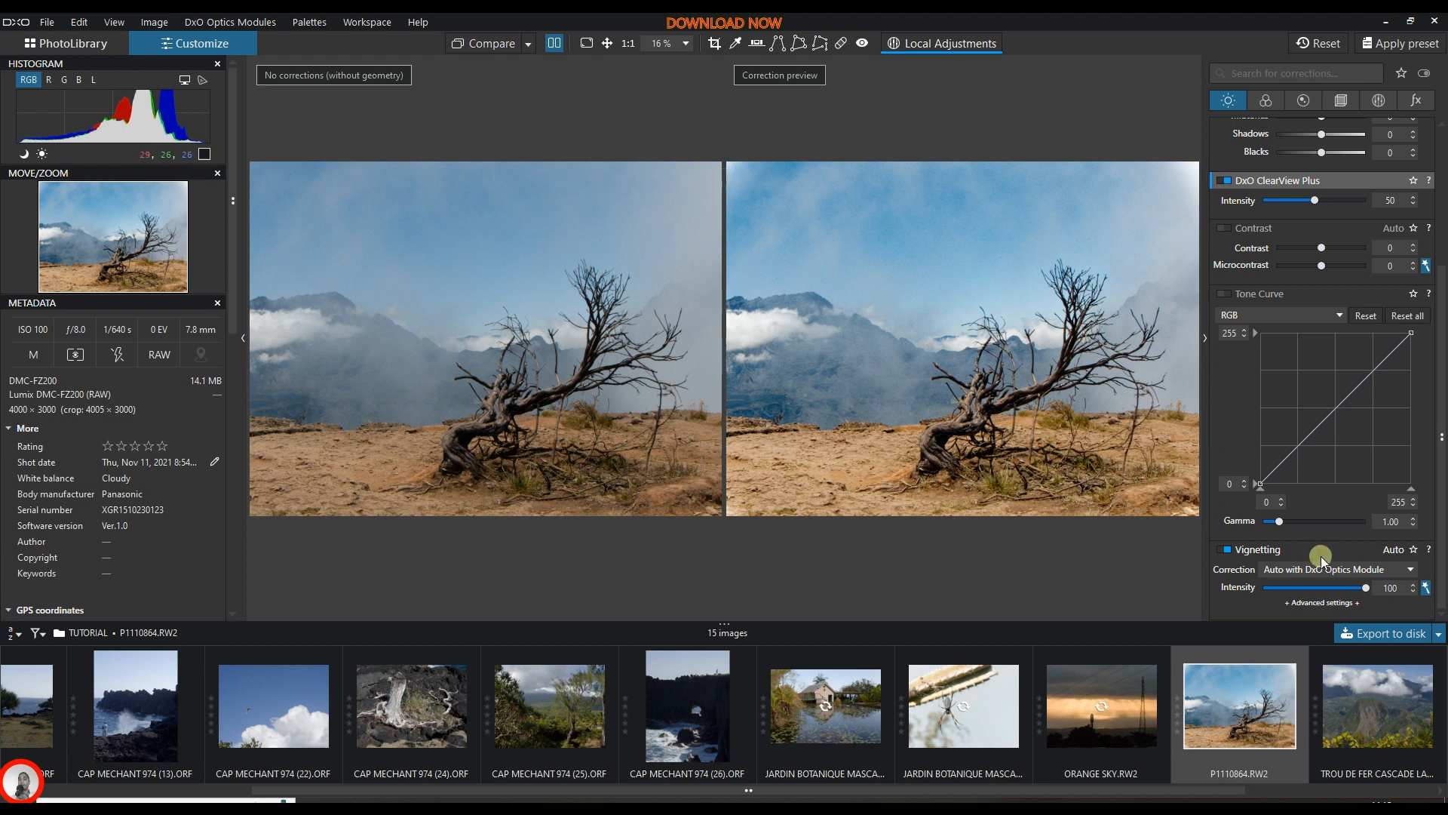
click(1225, 551)
click(1225, 551)
drag(1365, 592, 1315, 590)
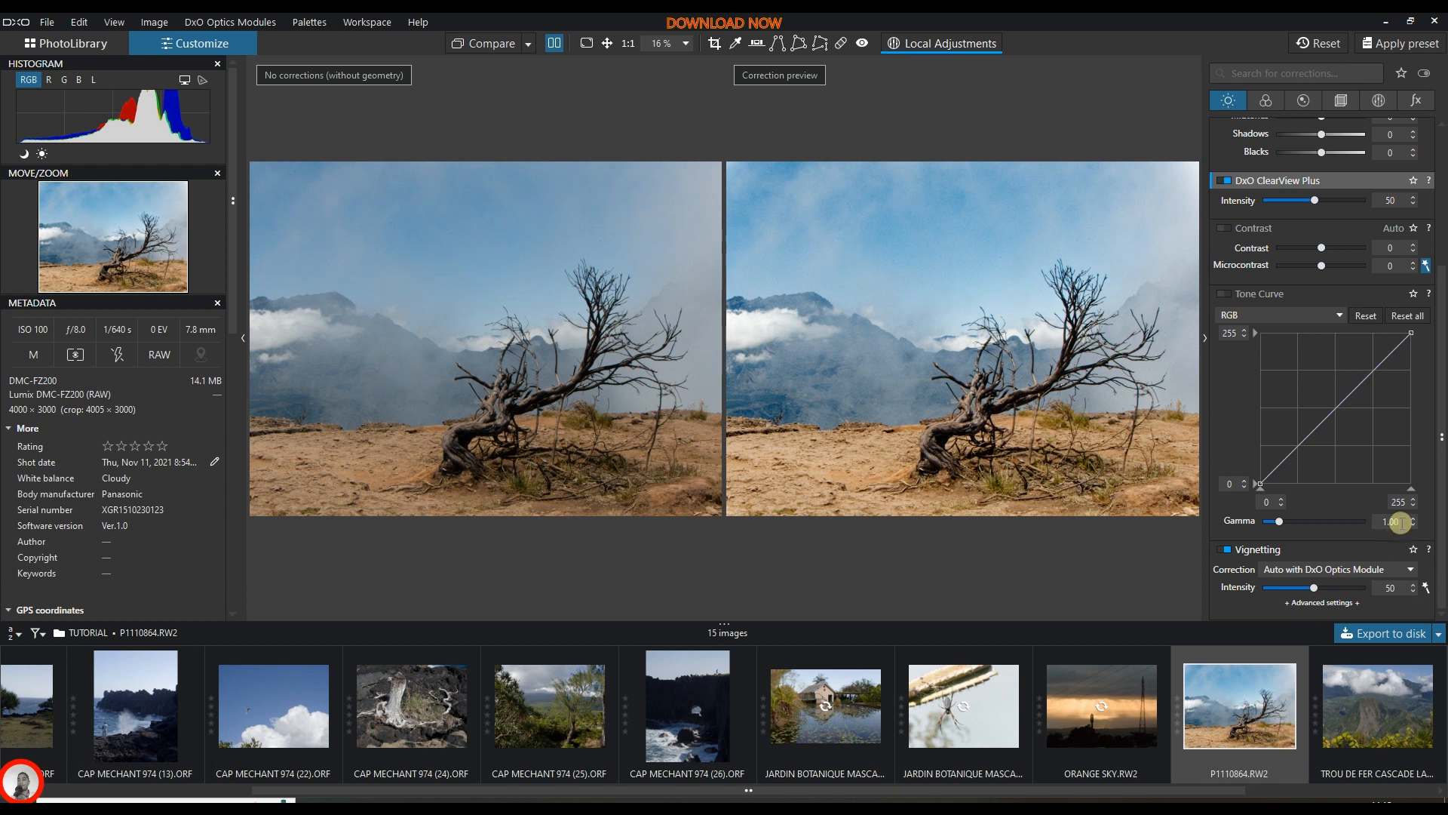
Review the light corrections, and display the color corrections with the description of the Working Color Space.
scroll(1443, 474, up, 5)
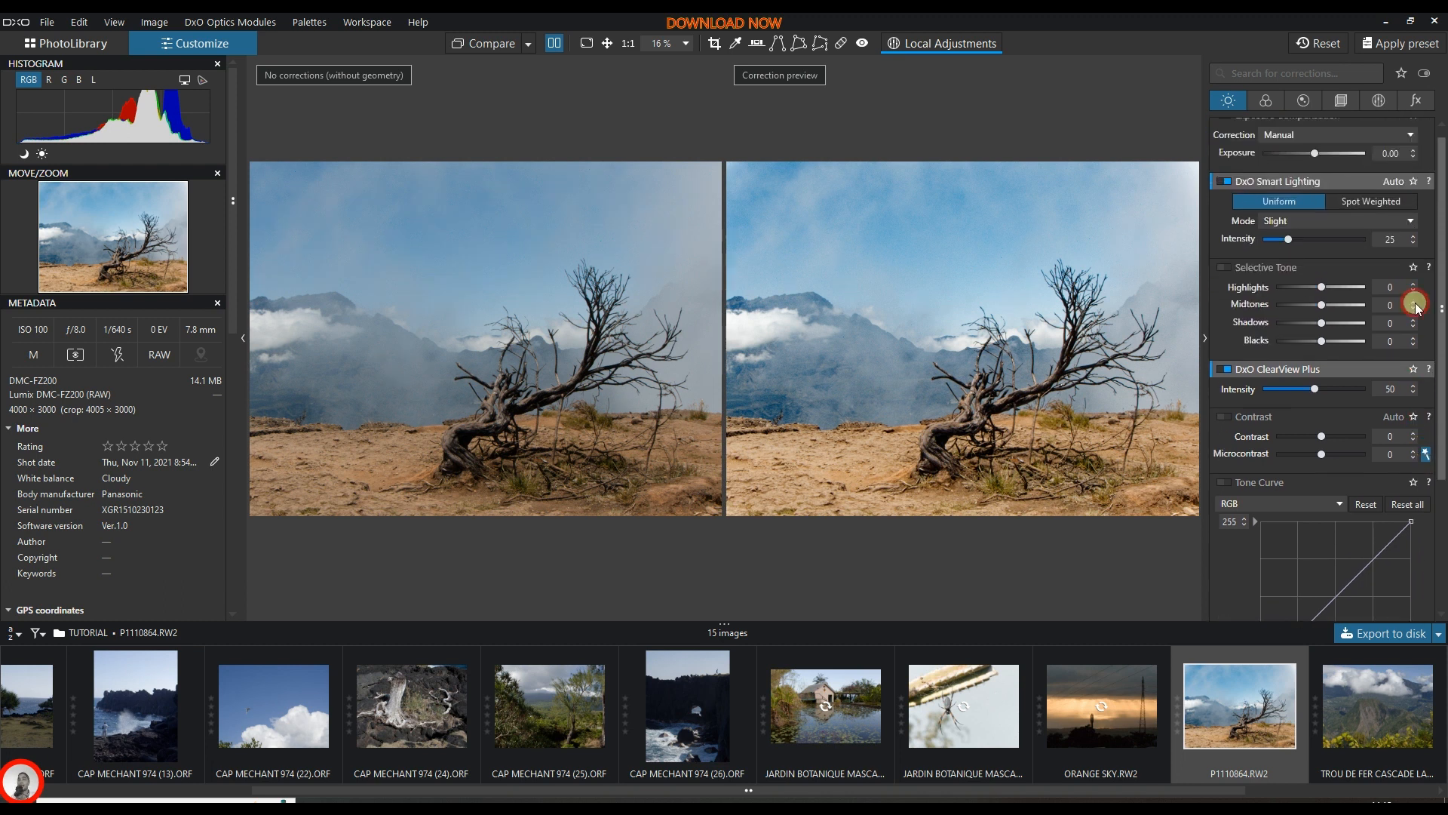
mouse_move(1260, 181)
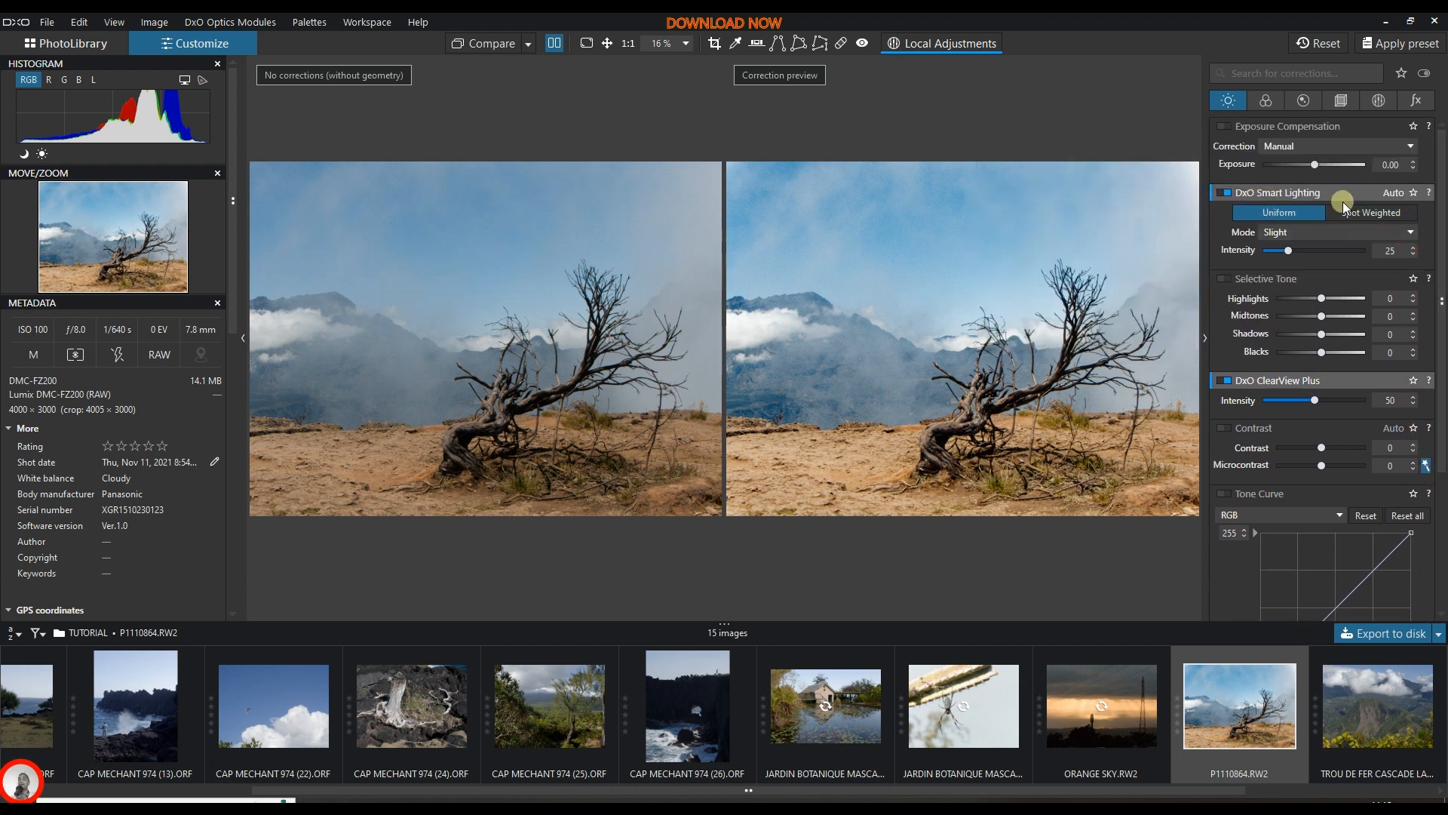
mouse_move(1352, 378)
click(1275, 103)
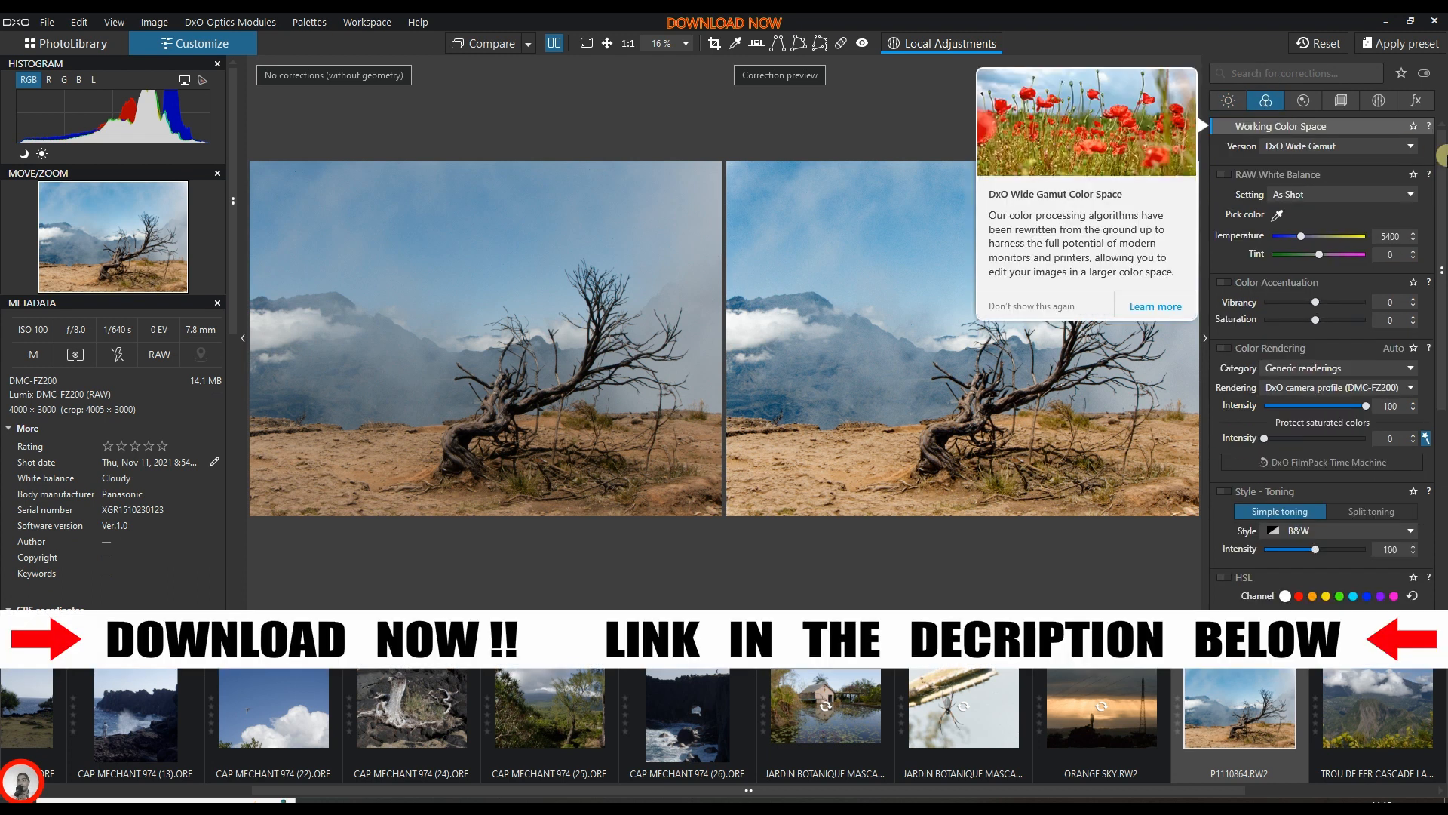
mouse_move(1274, 131)
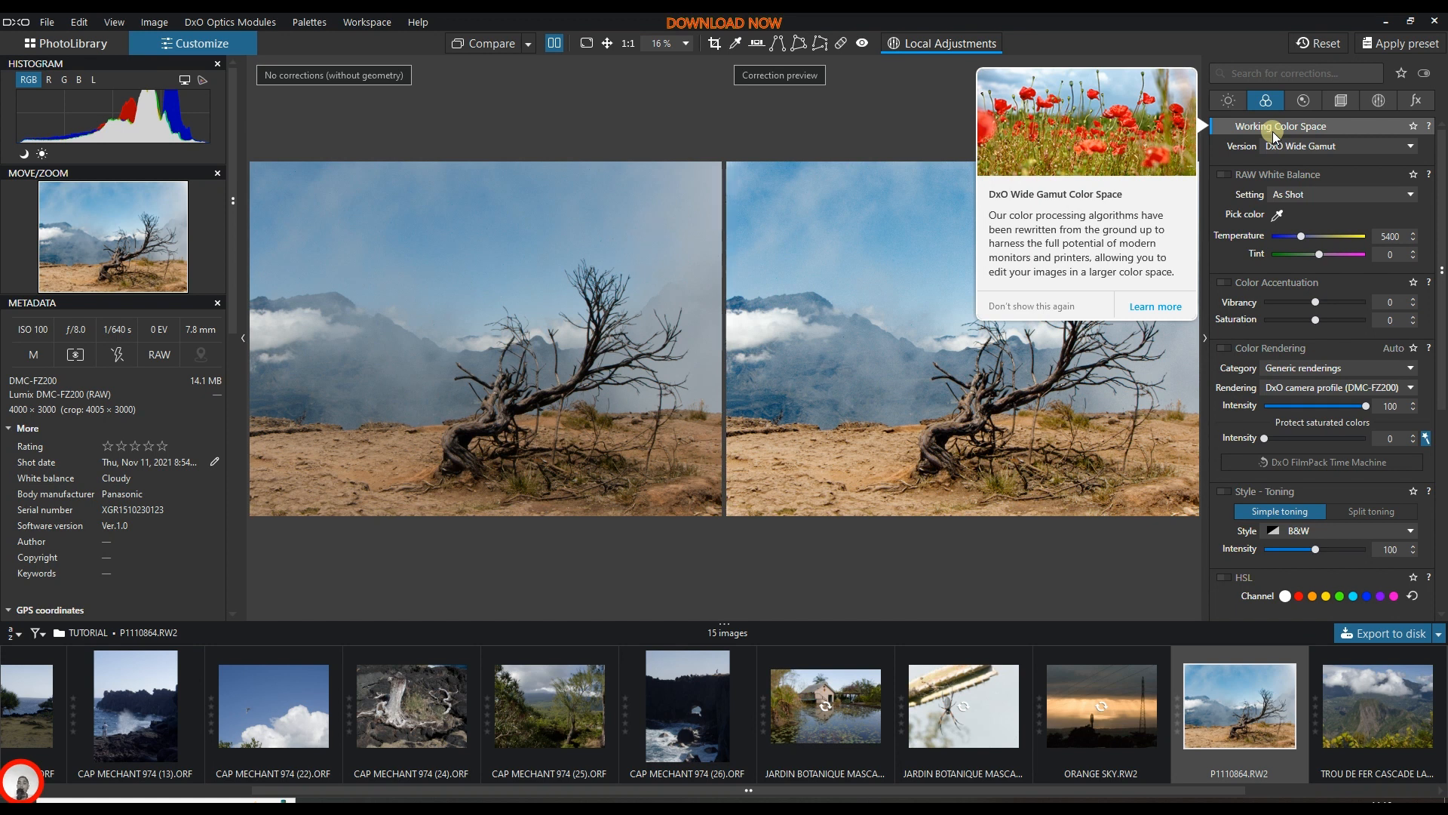
Compare the Classic (Legacy) working color space on the photo, and return to DxO Wide Gamut.
click(1300, 147)
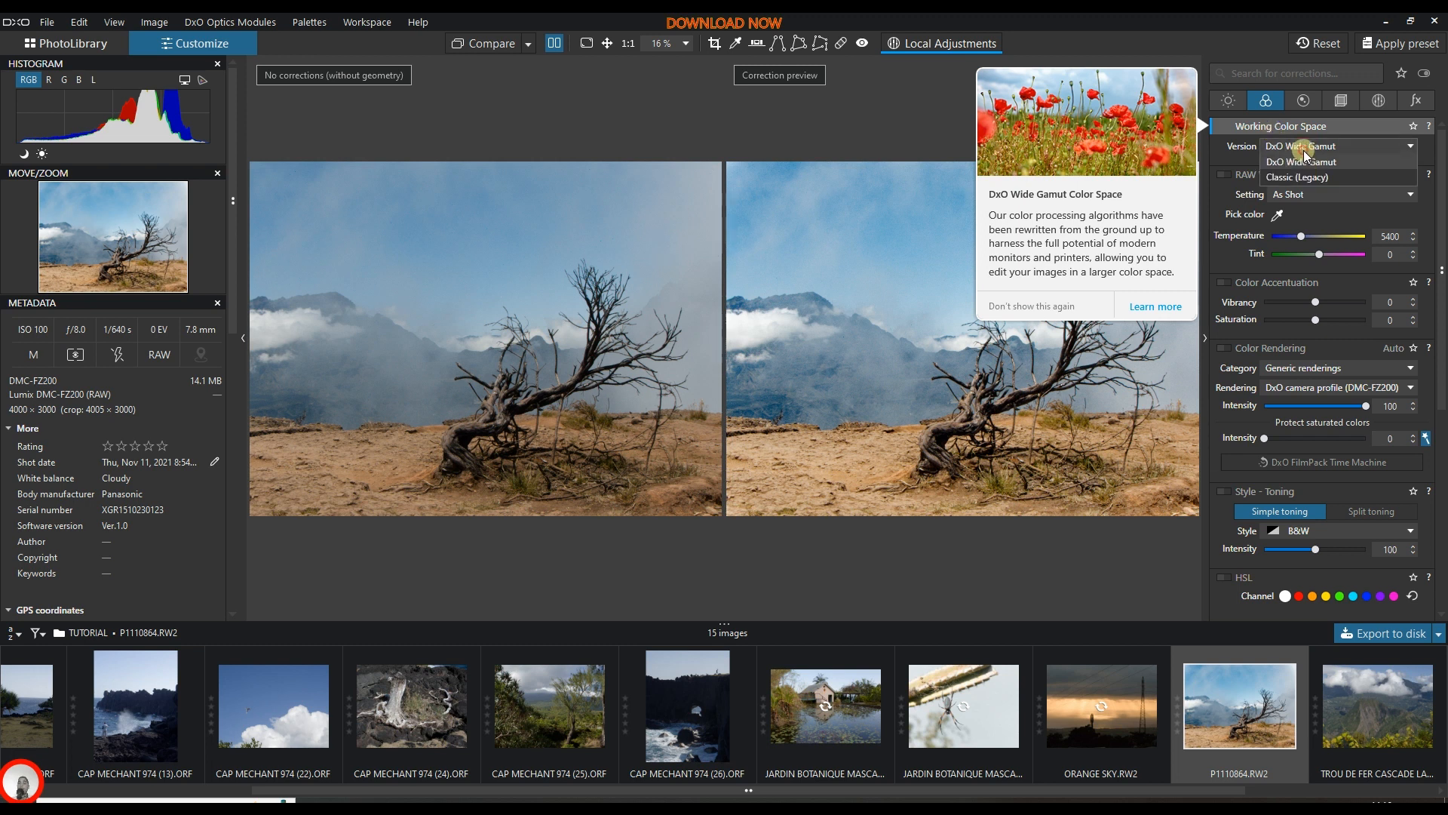
click(1313, 178)
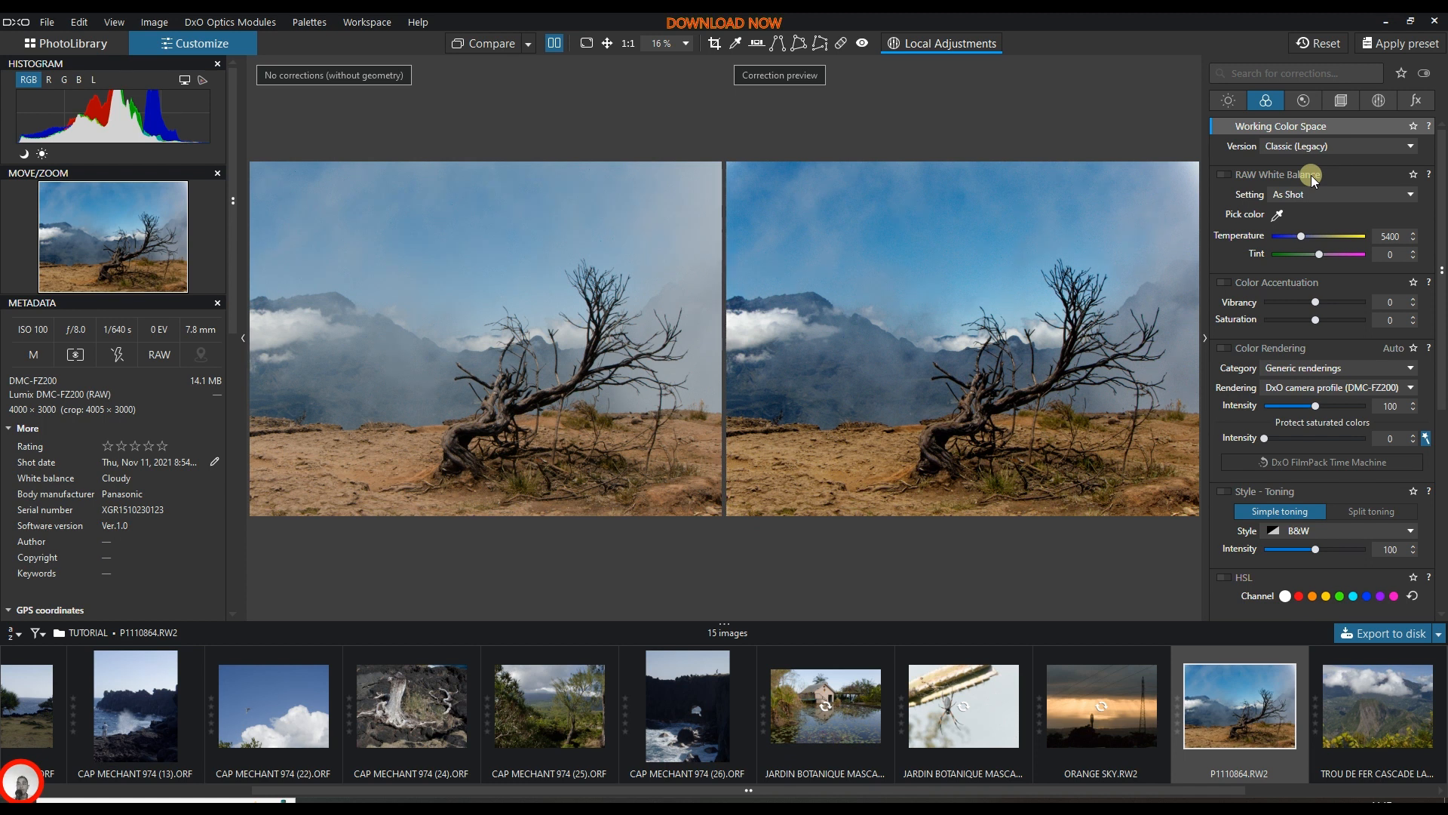
click(1344, 145)
click(1339, 167)
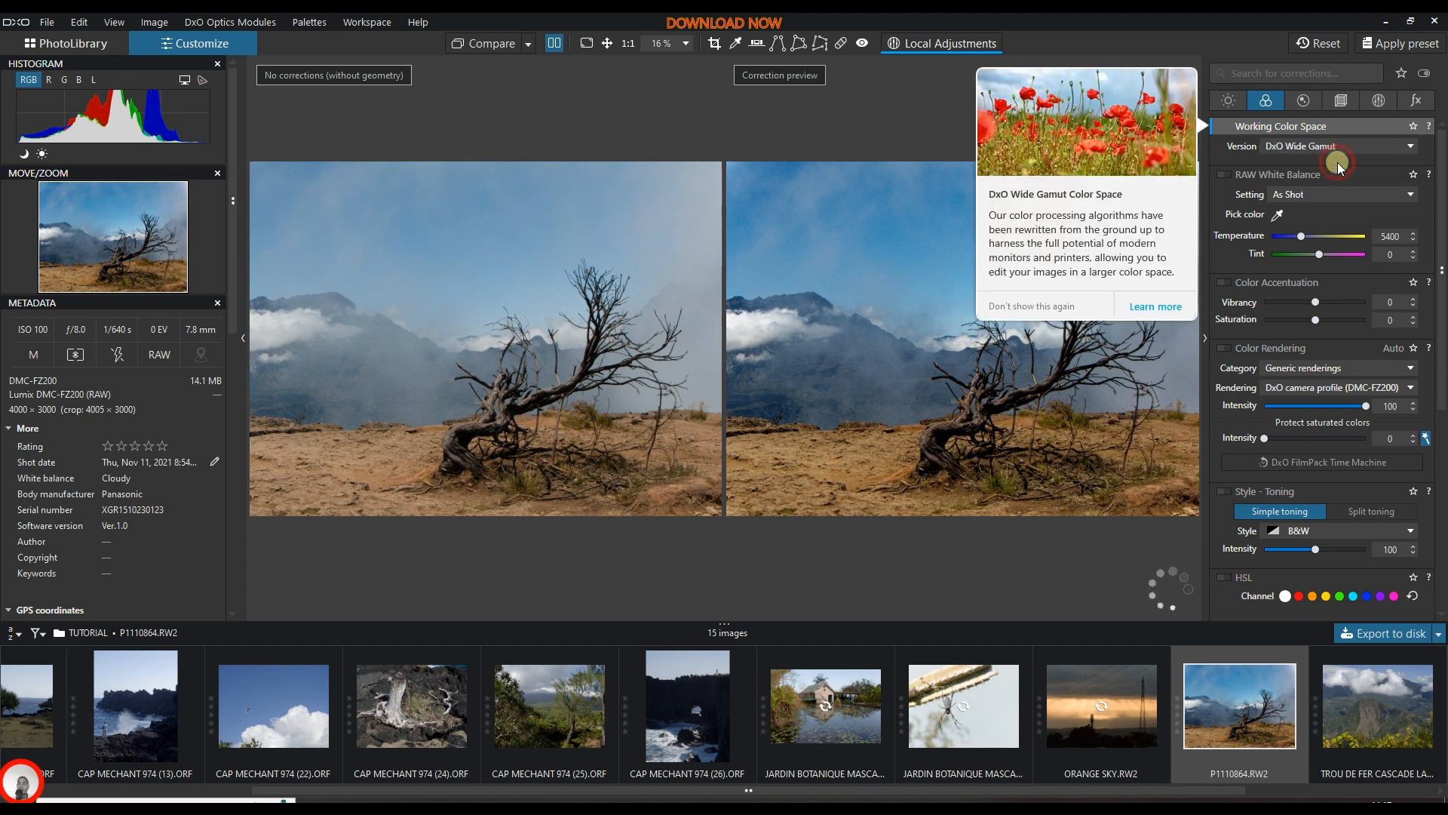
Enable RAW White Balance and set it by picking the white cloud above the mountains as the neutral reference.
click(1226, 175)
click(1310, 194)
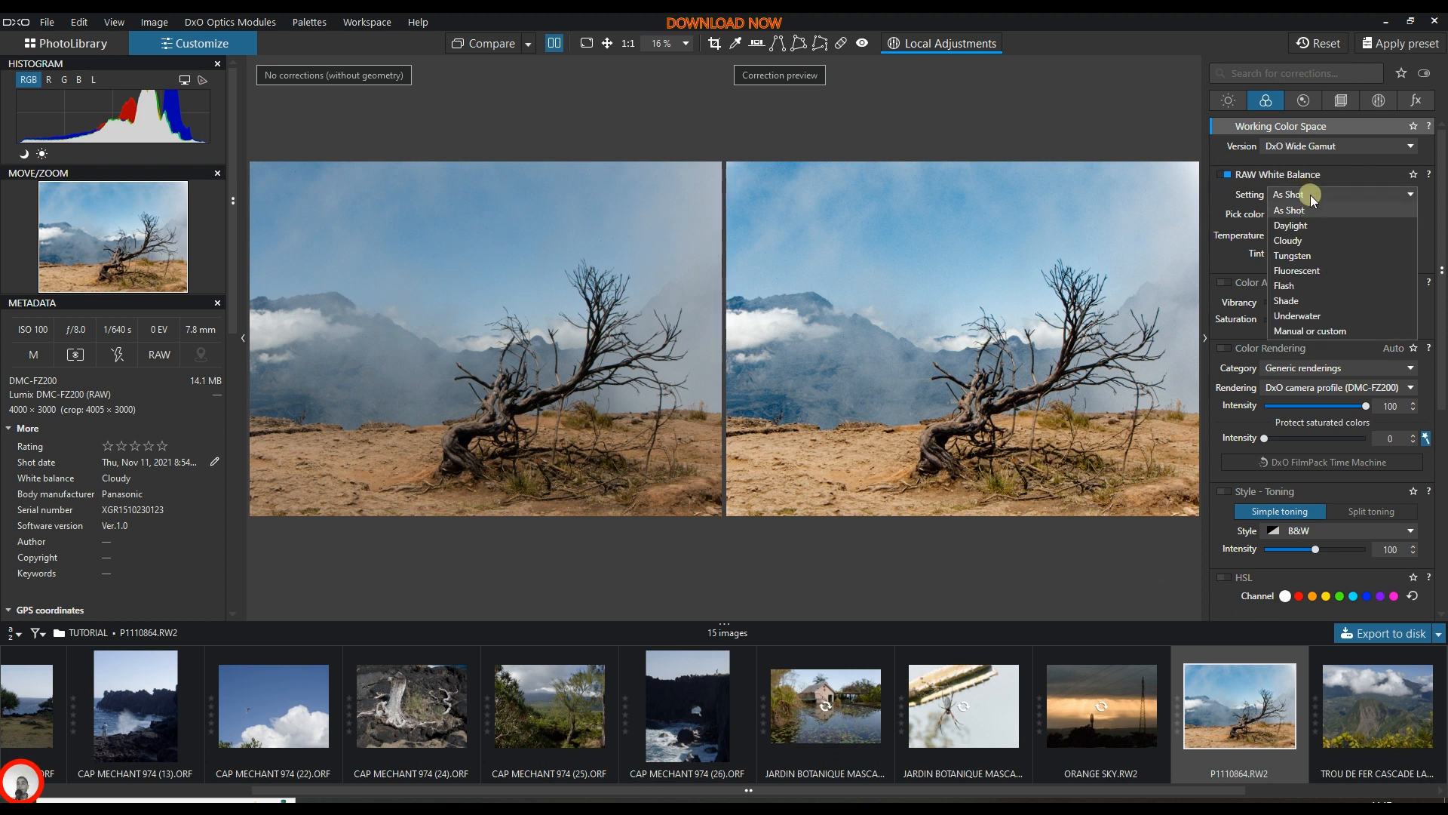
click(1311, 195)
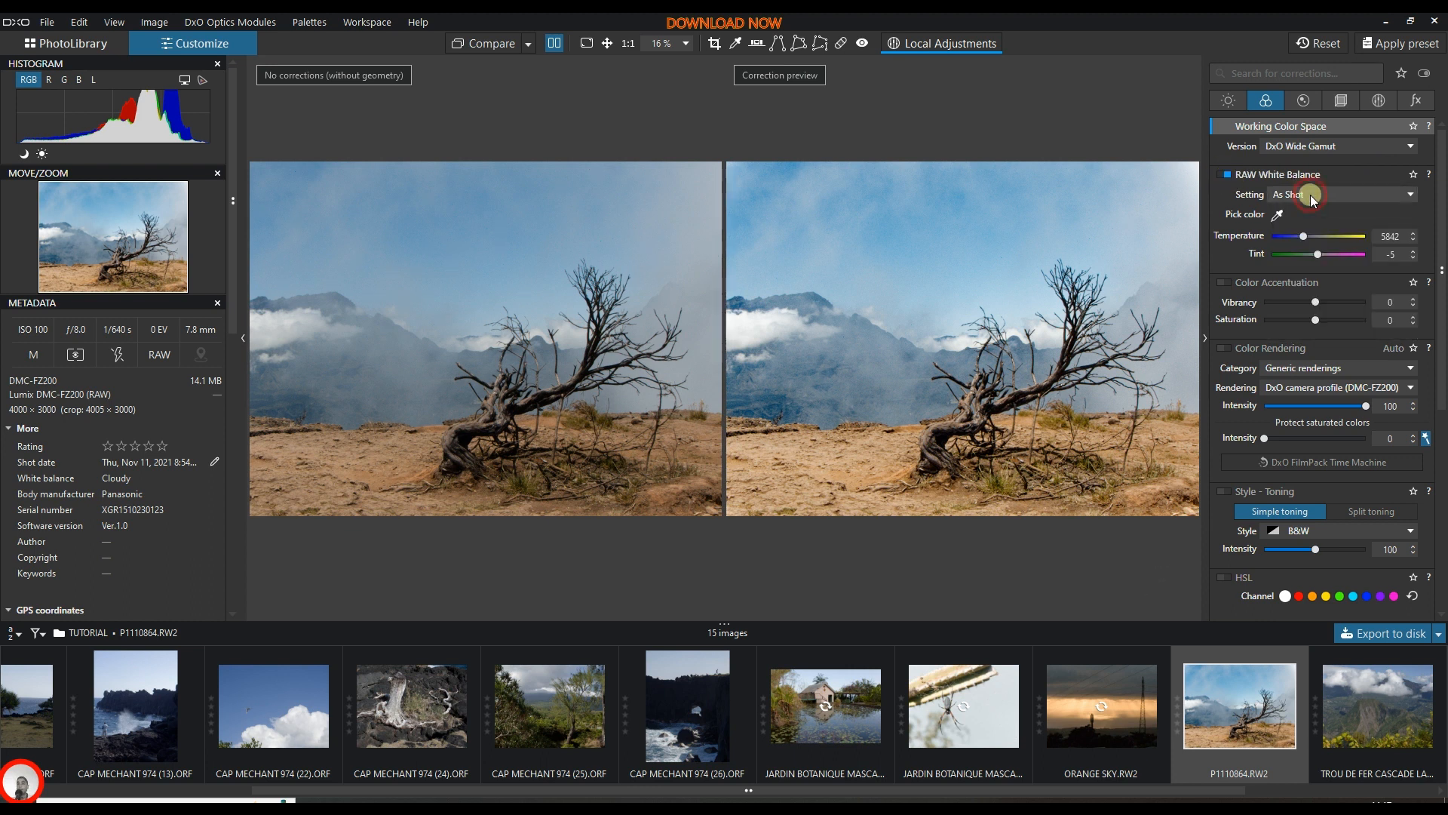
click(1278, 216)
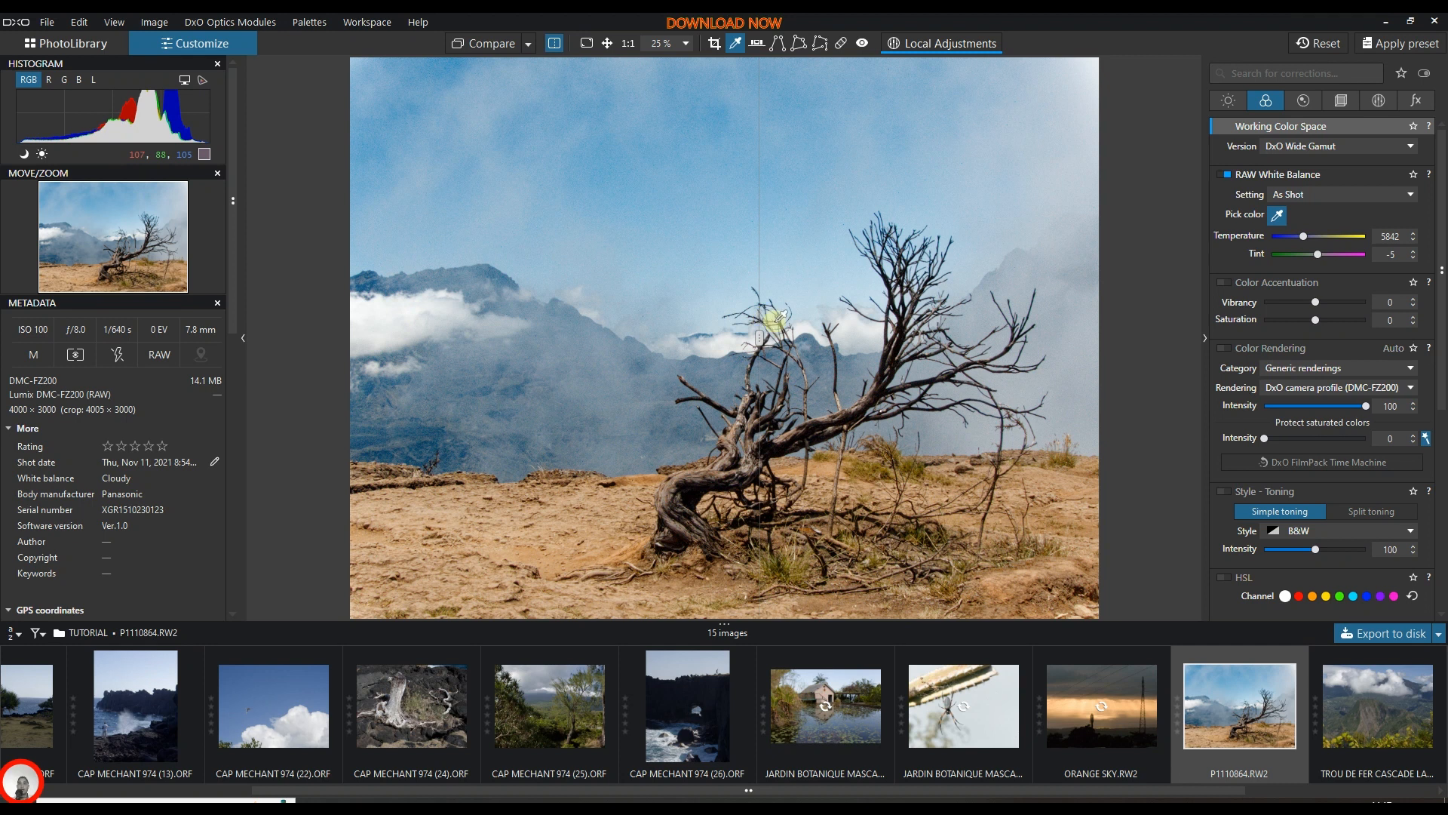
drag(762, 339, 379, 332)
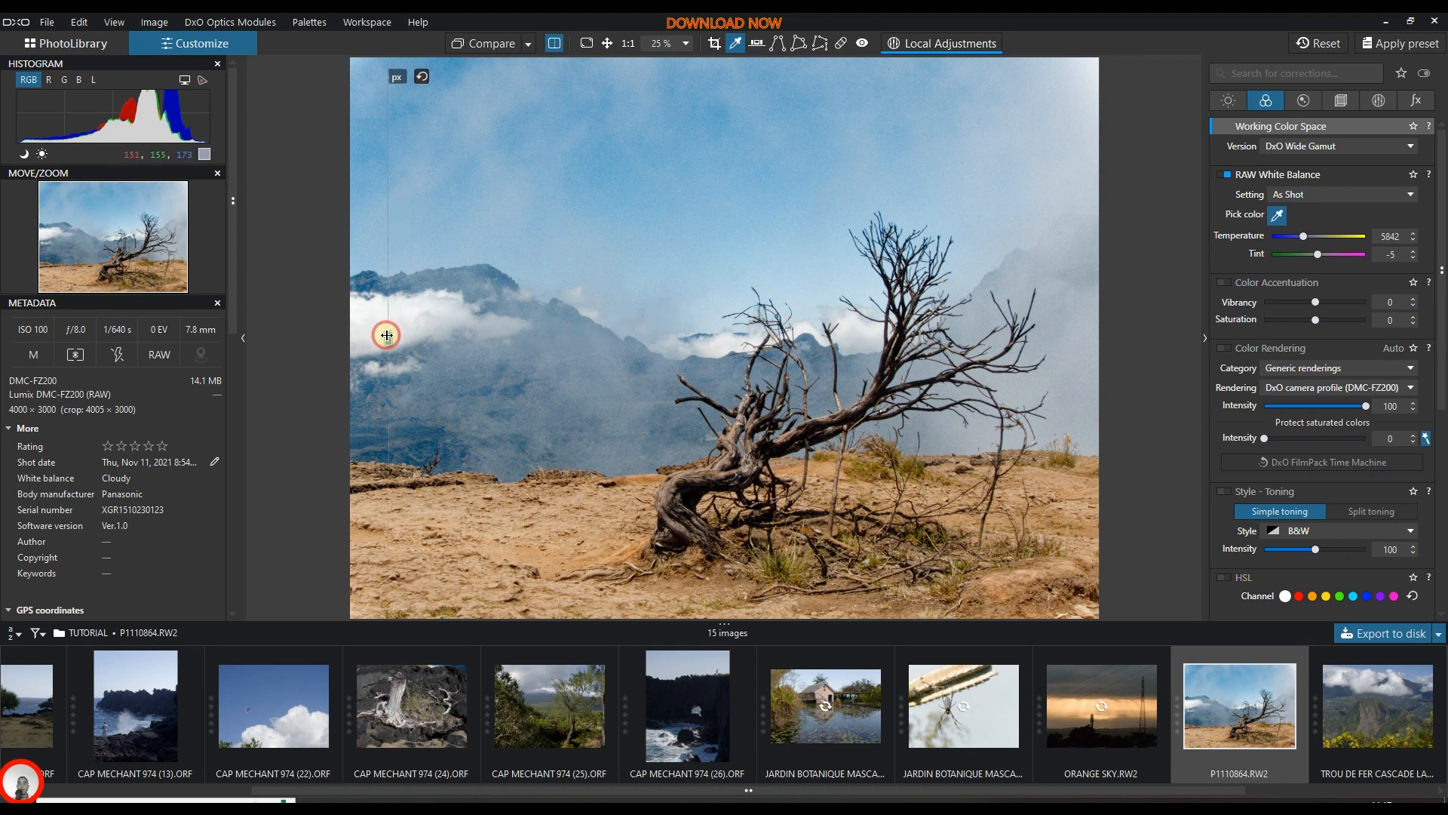
click(410, 313)
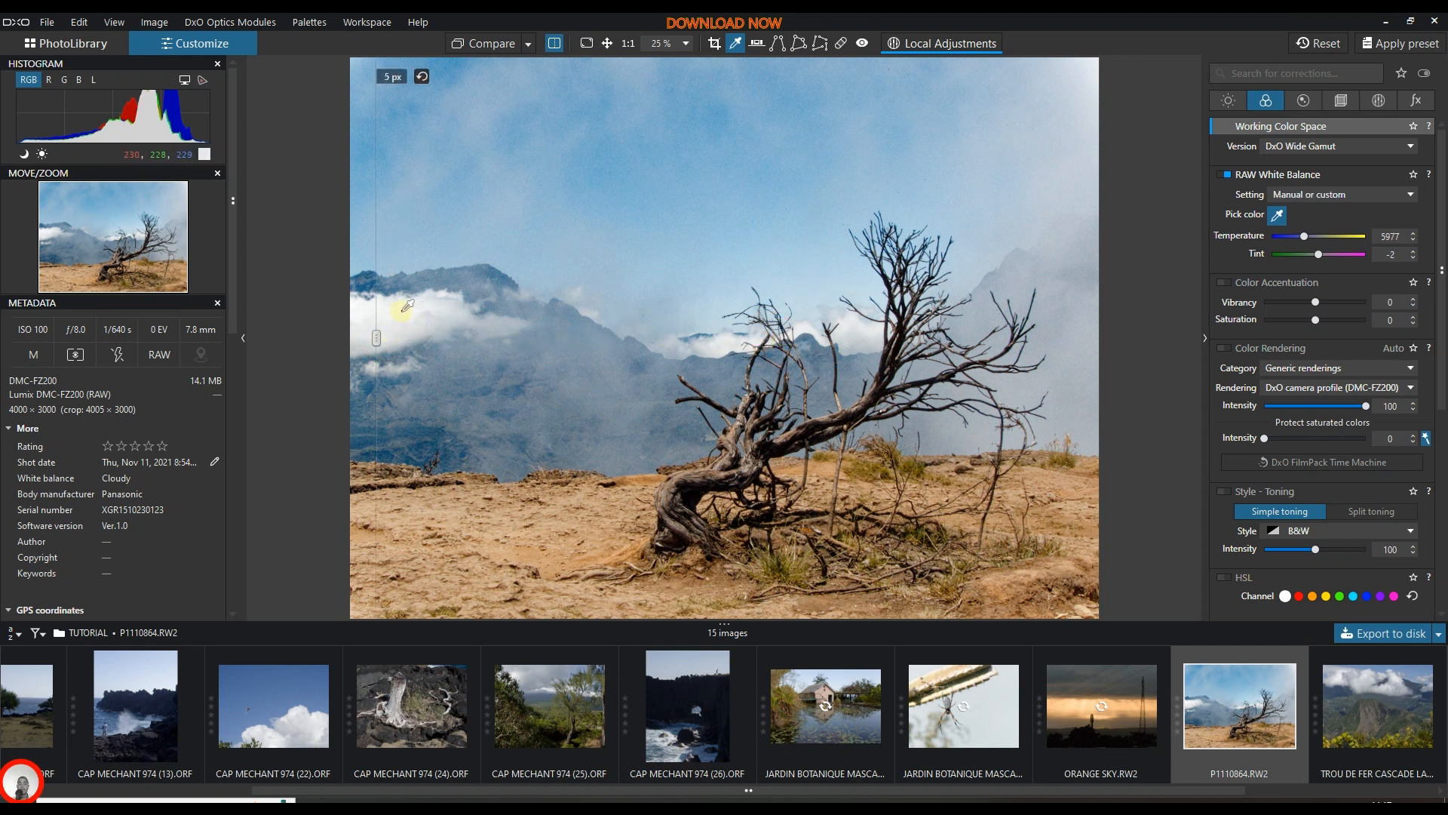
drag(378, 335, 750, 380)
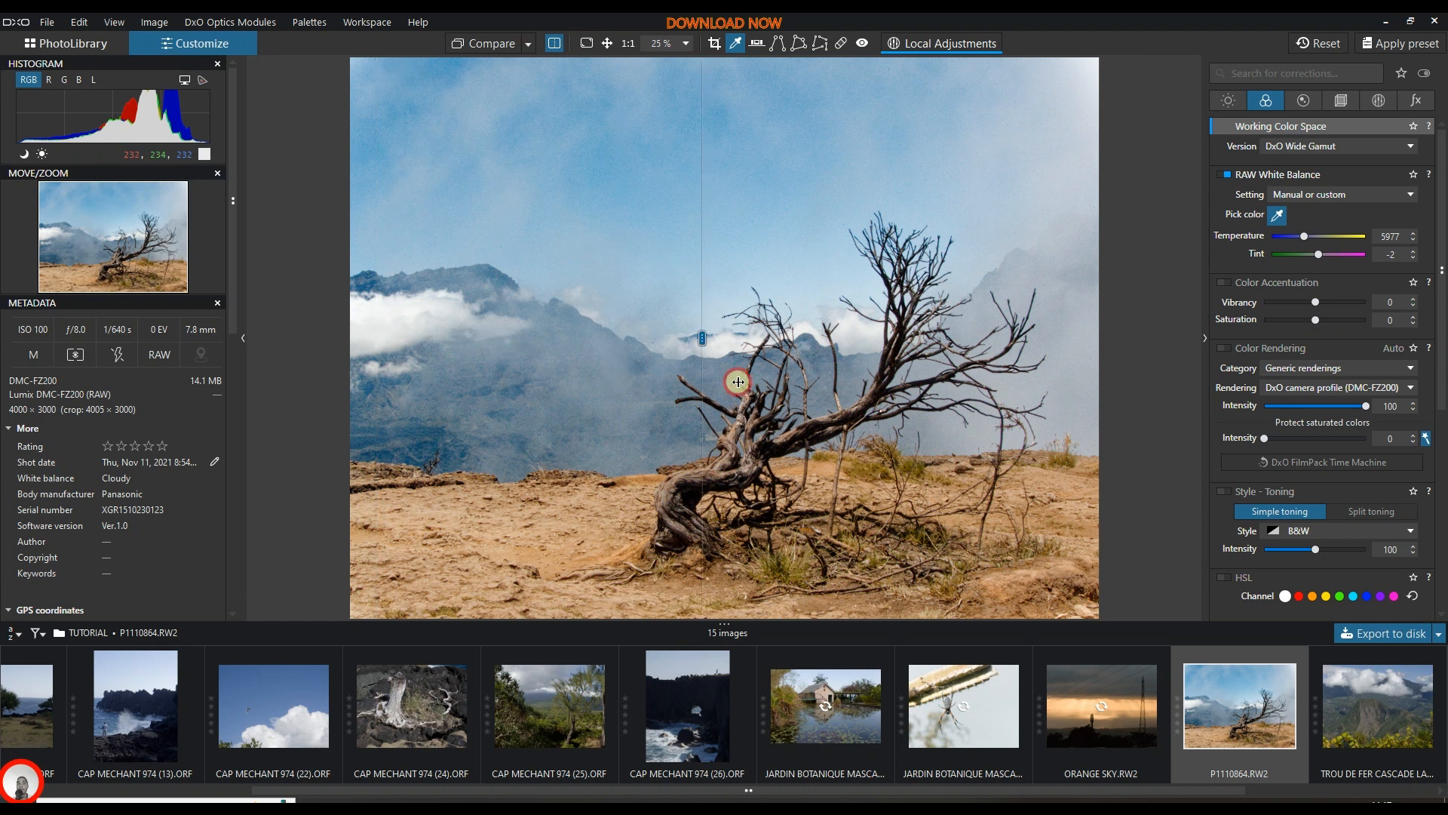
click(1275, 216)
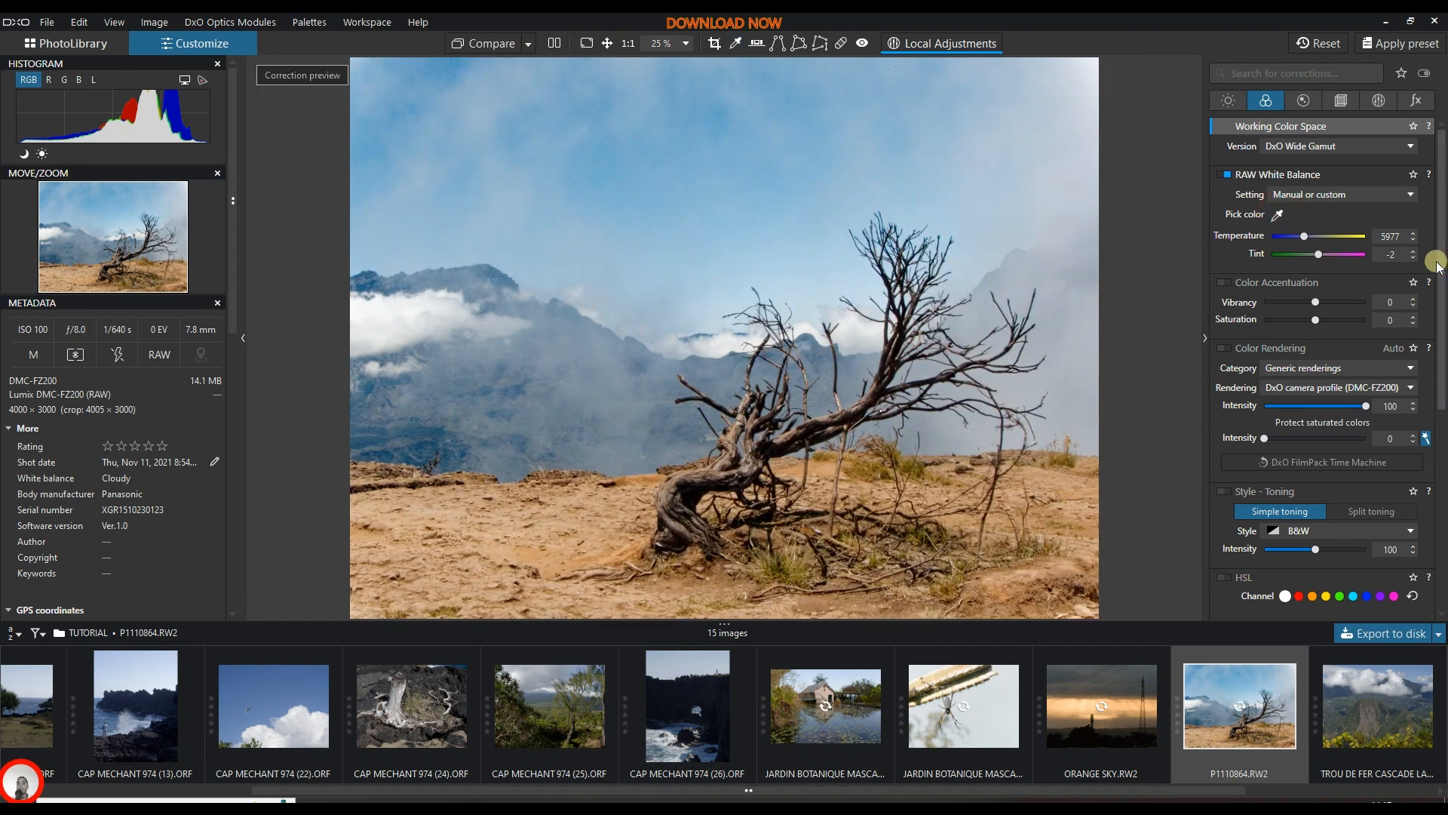
Show the uncorrected and corrected photo side by side, enable Color Accentuation and set Vibrancy to 17.
click(554, 43)
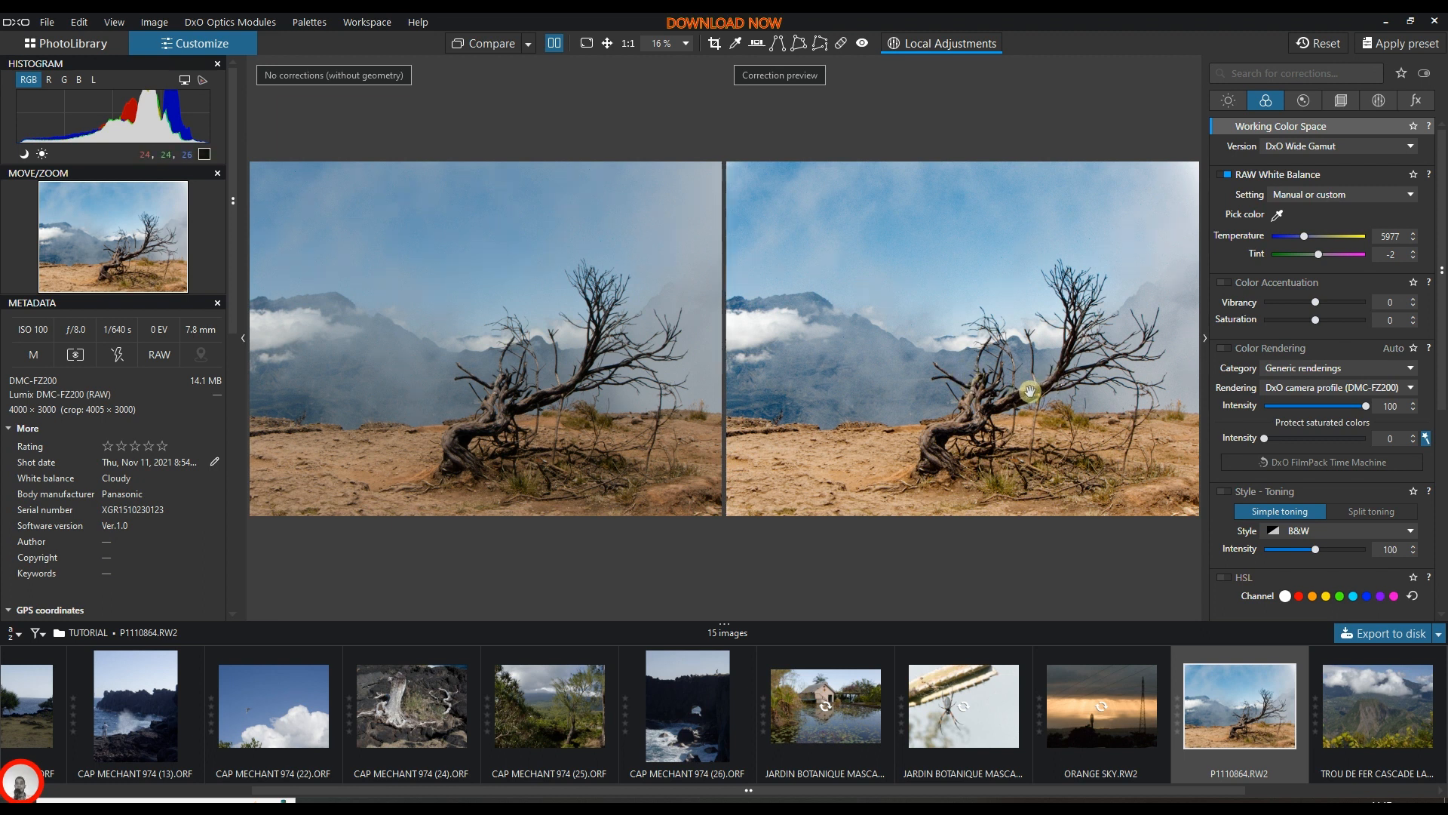
click(1225, 283)
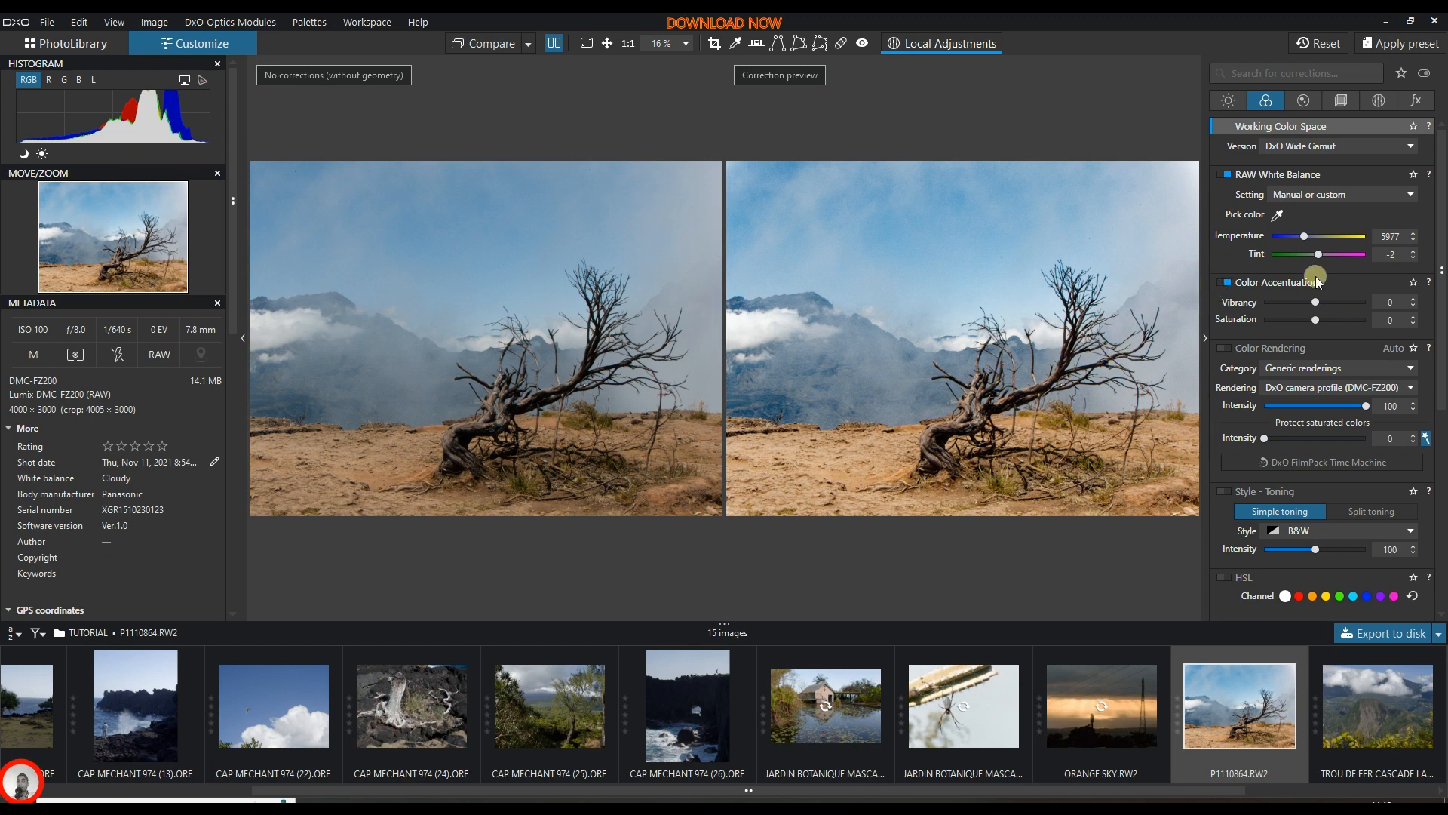
drag(1317, 301, 1324, 305)
Enable Color Rendering, choose the Neutral color rendering and set its intensity to 81.
click(1225, 348)
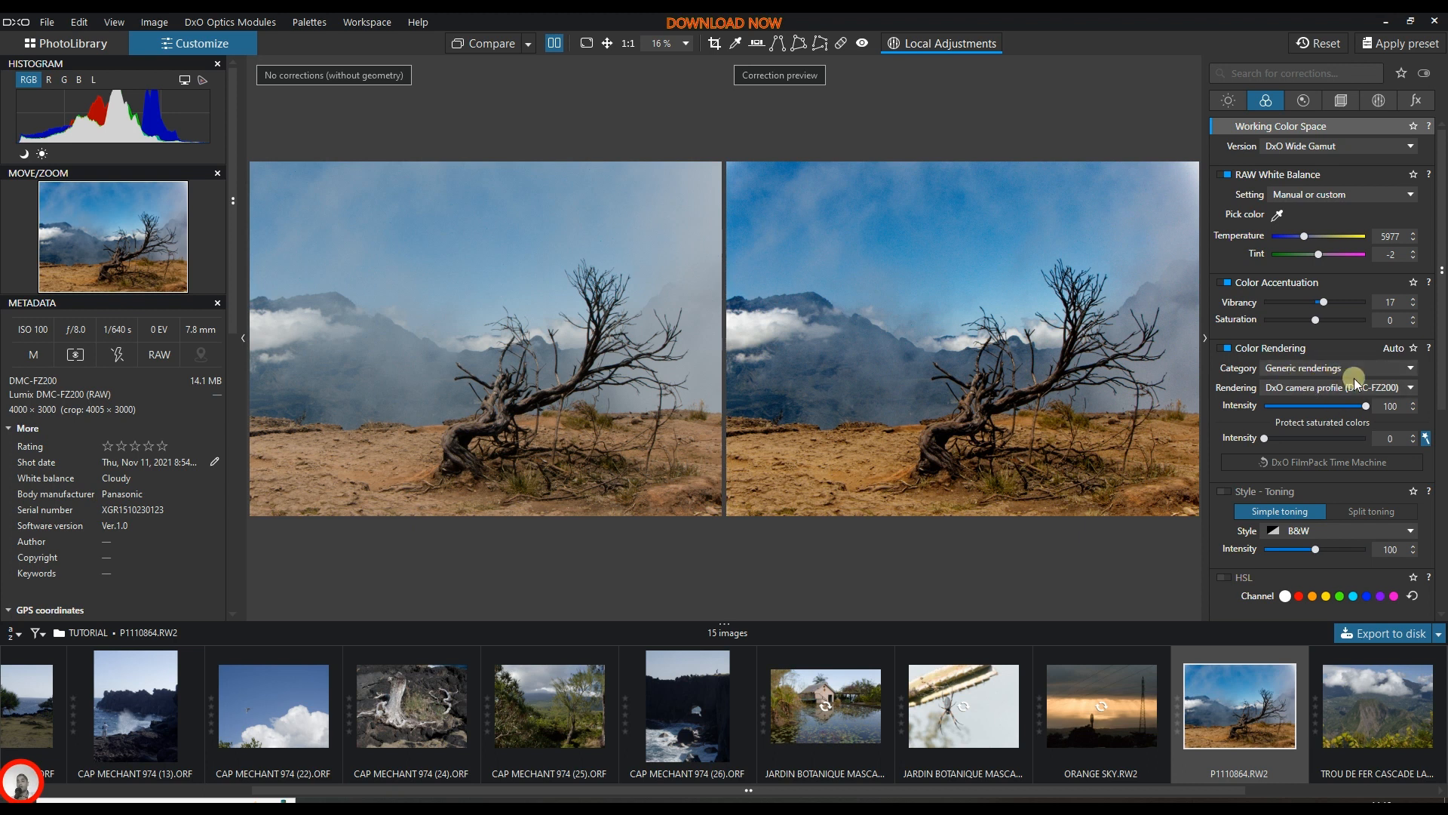
click(1345, 383)
click(1346, 383)
click(1346, 383)
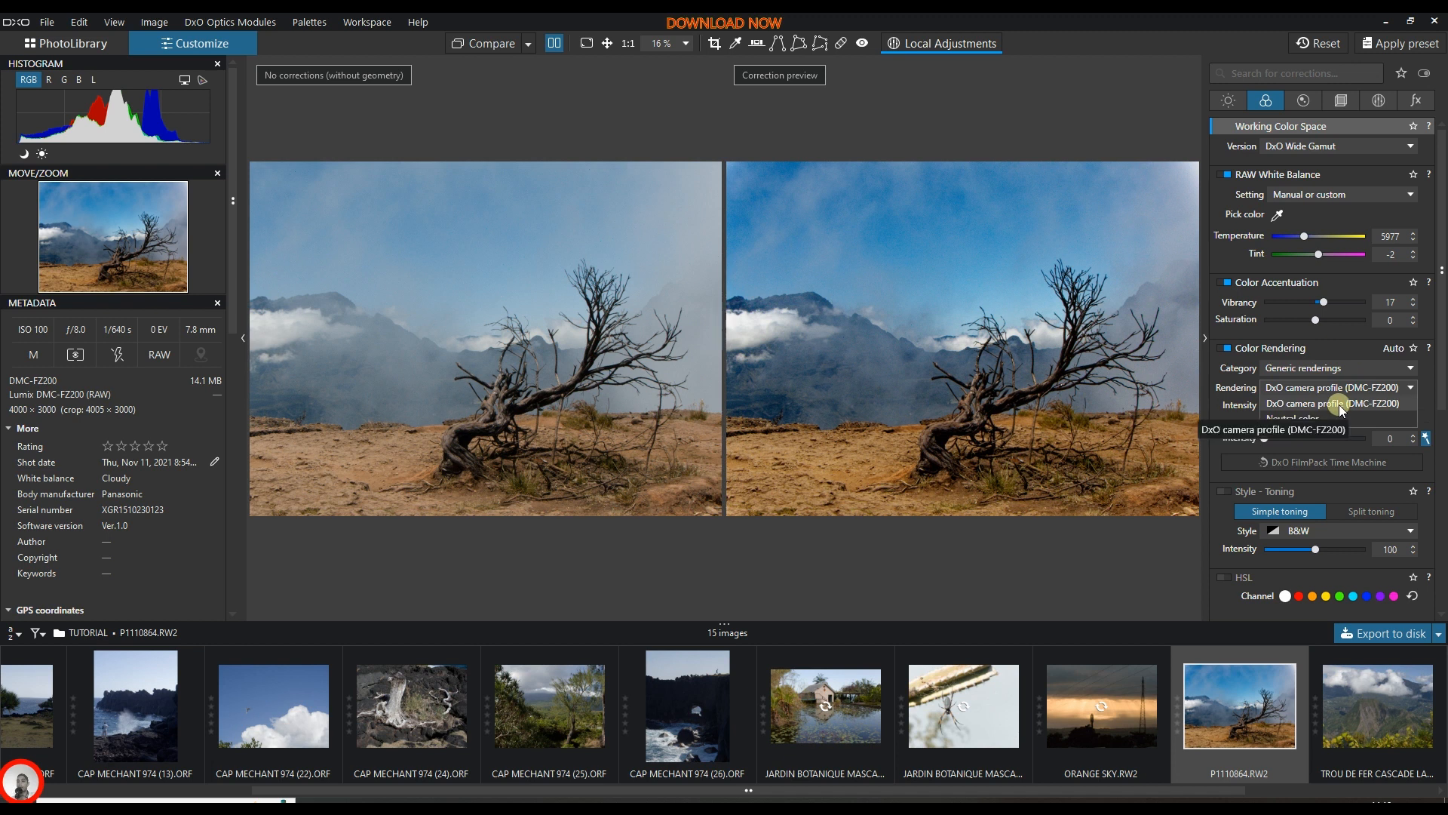
click(1343, 414)
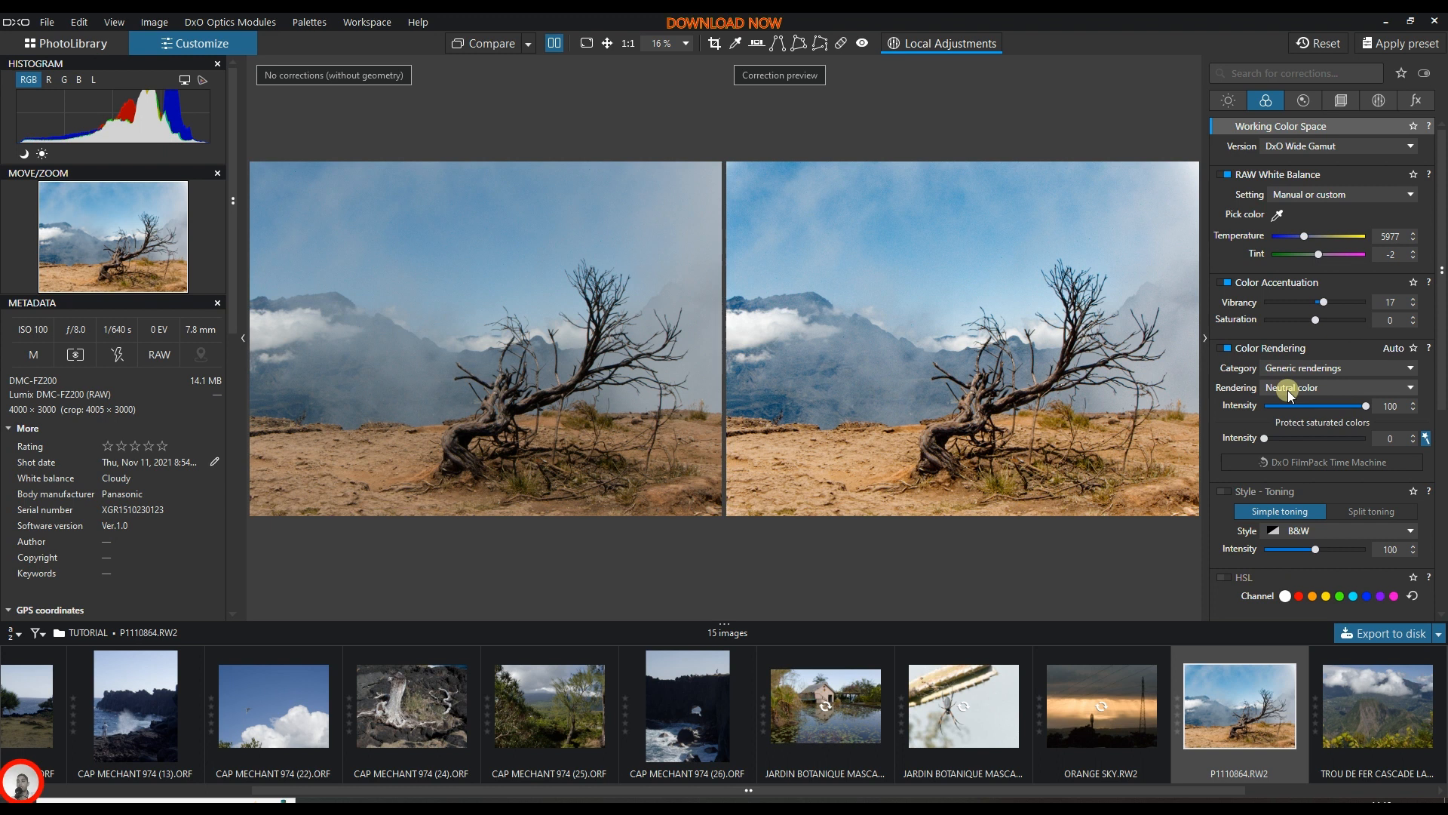
drag(1364, 403, 1349, 407)
Try the B&W and Sepia styles of Style - Toning on the photo, and disable the toning again.
scroll(1347, 404, down, 3)
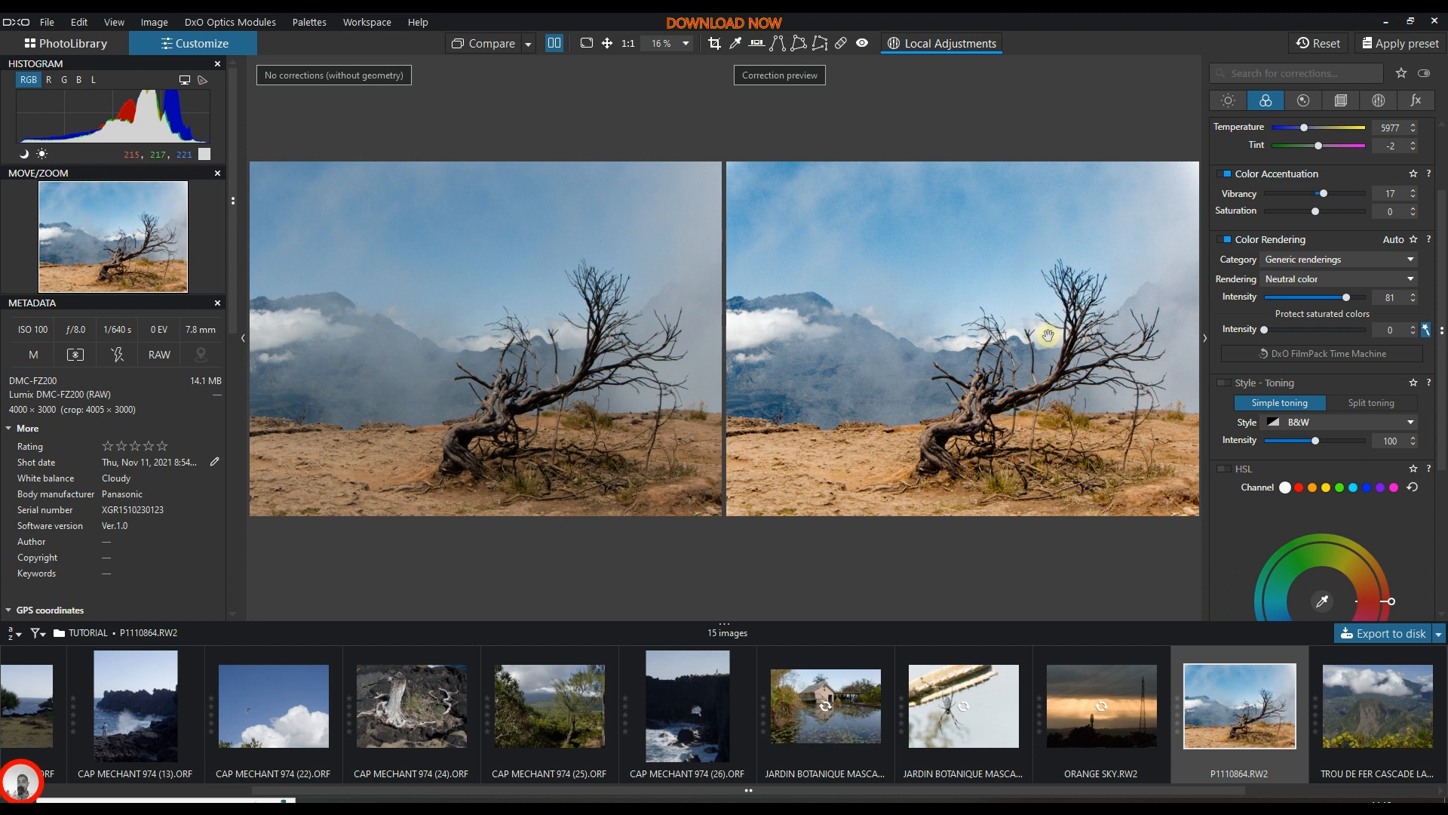
click(1231, 382)
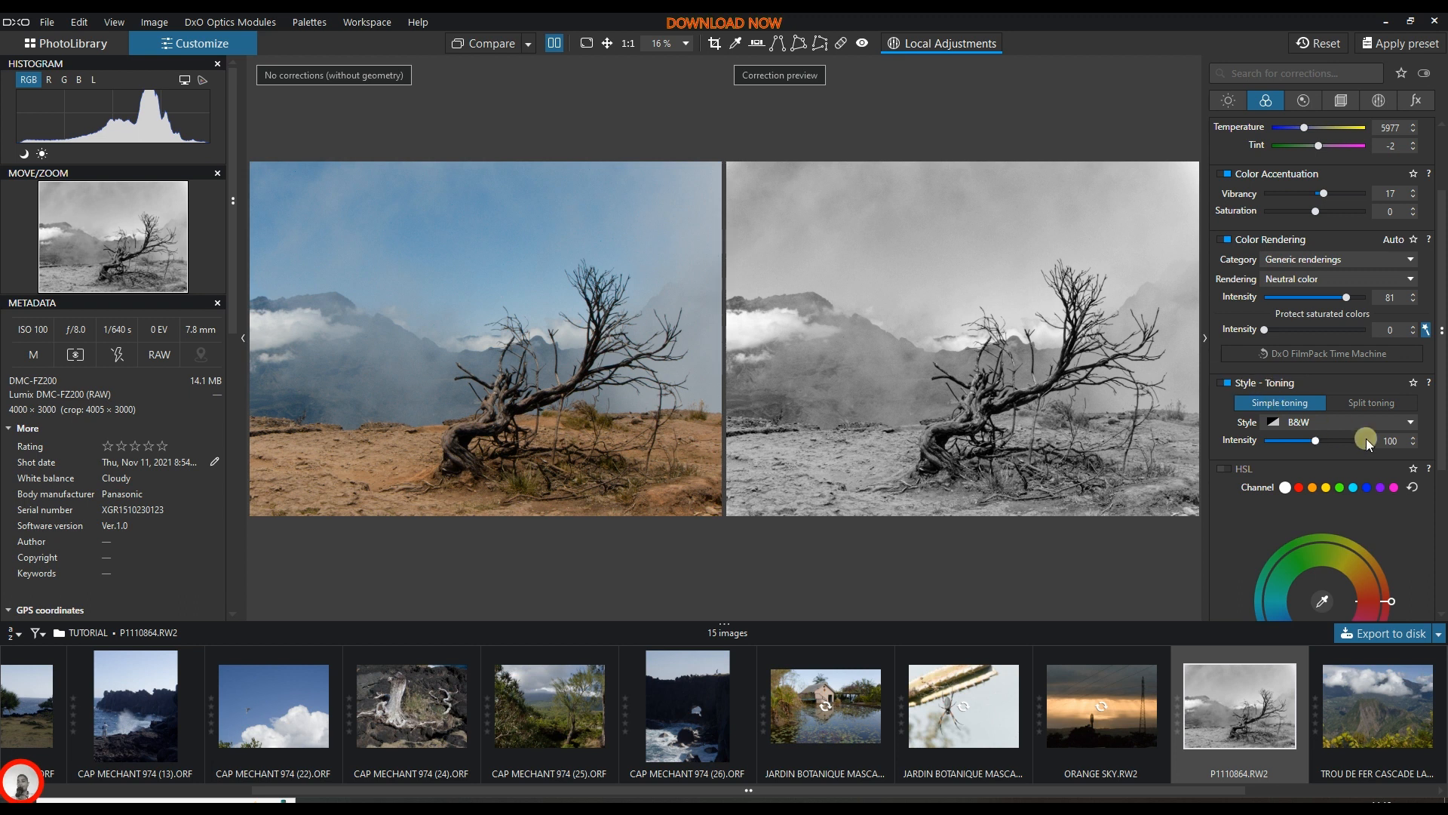
click(1225, 382)
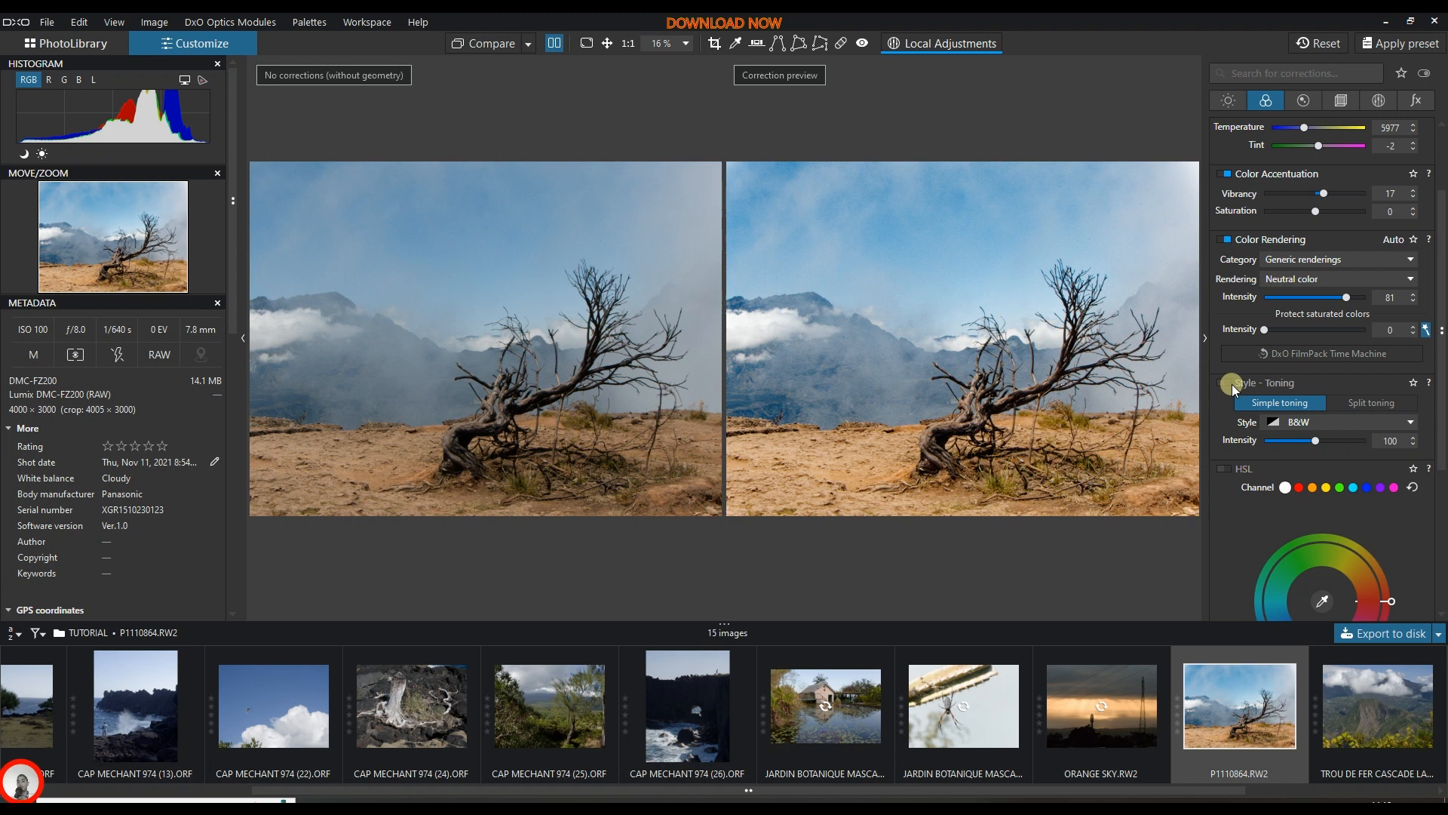
click(1223, 383)
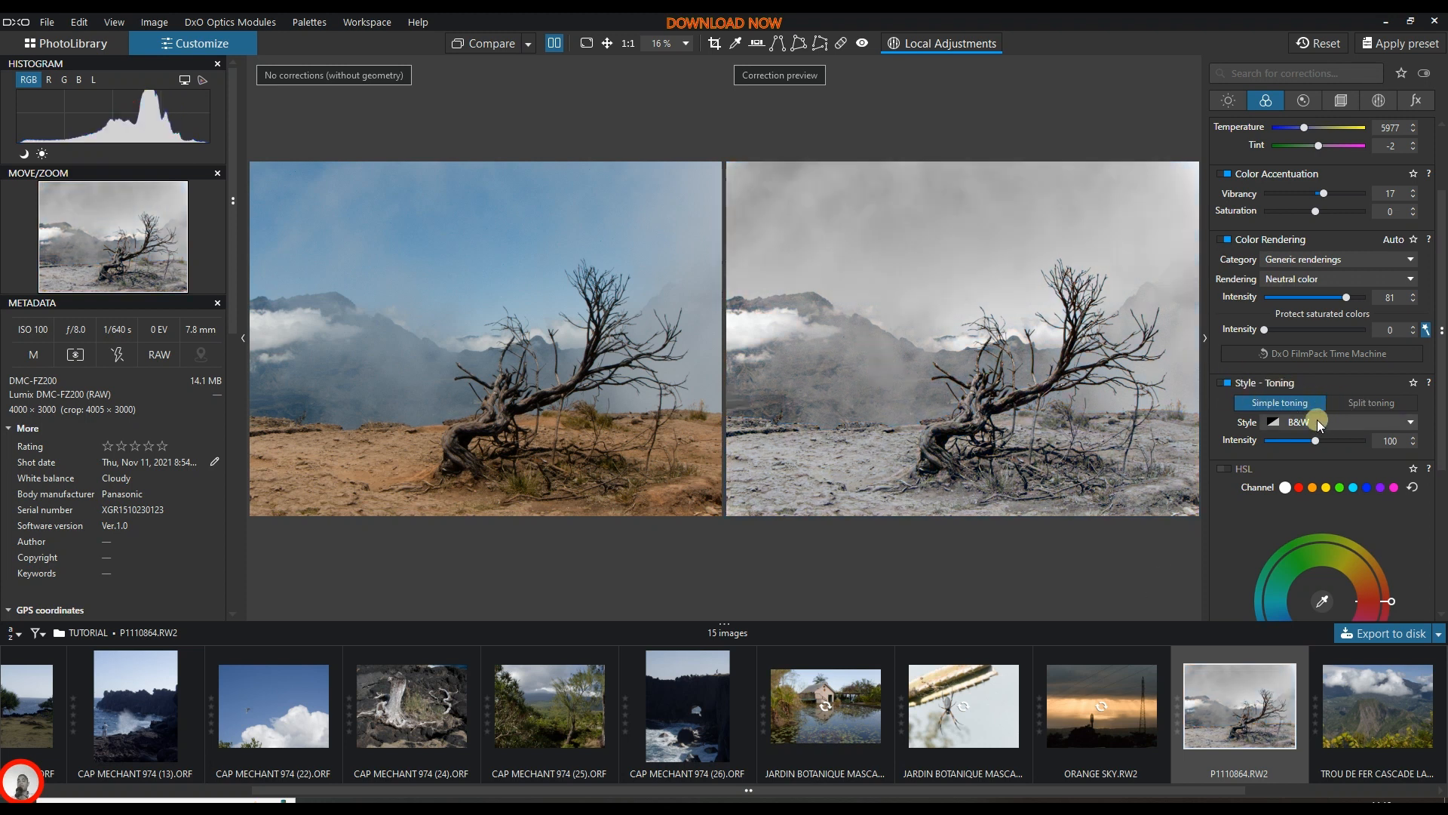
click(1317, 422)
click(1315, 451)
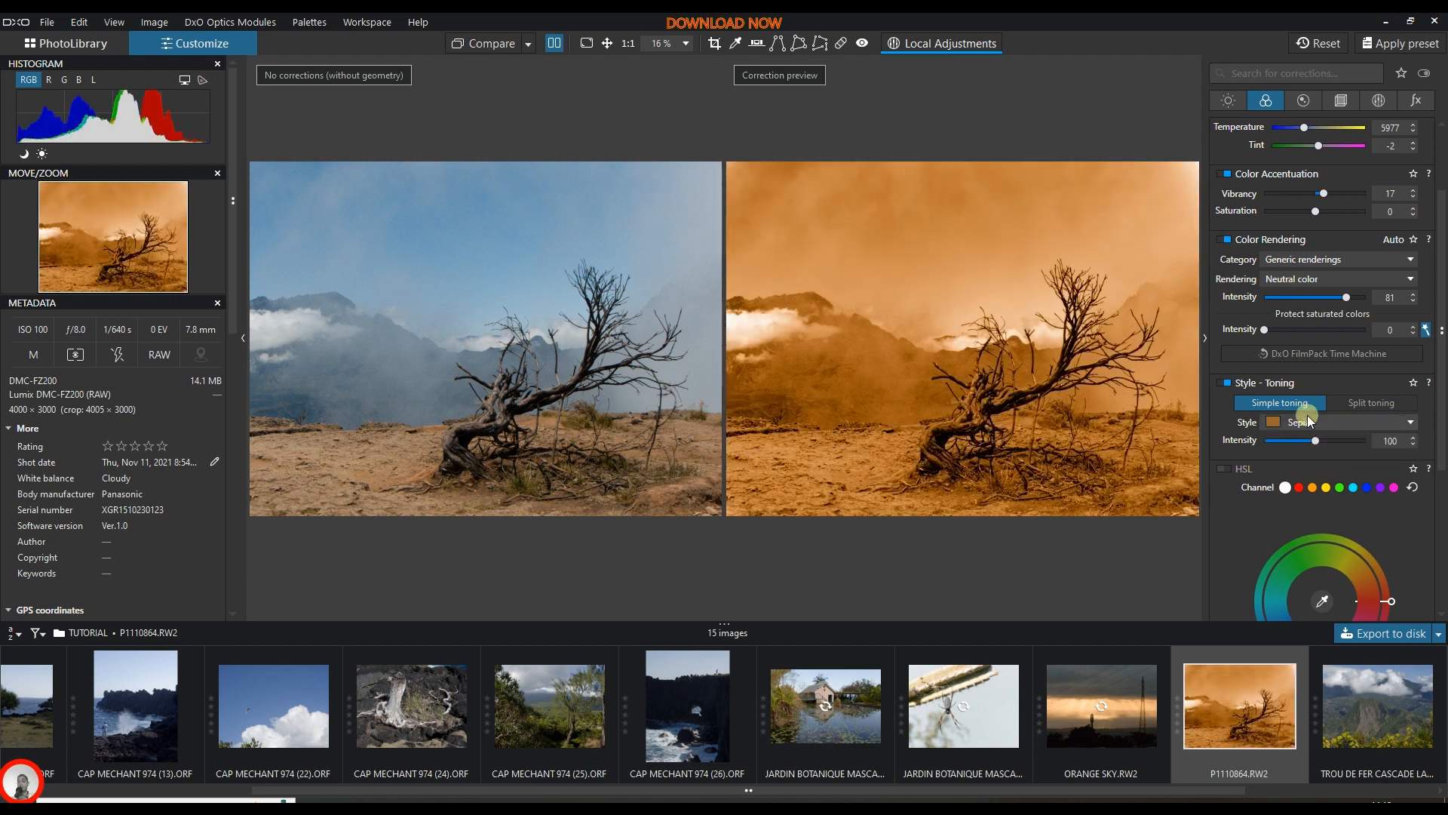
click(1307, 420)
click(1378, 405)
click(1294, 424)
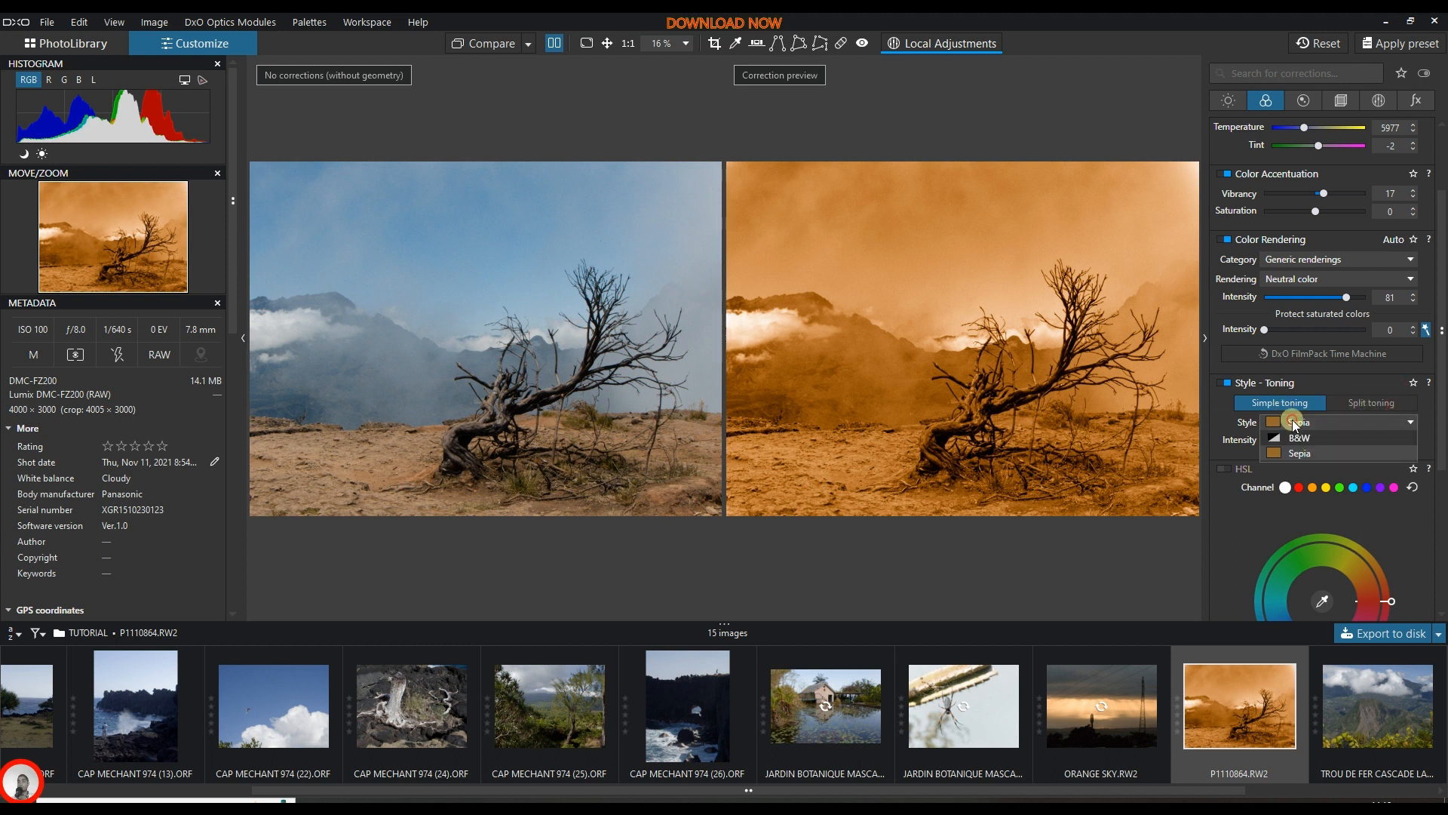
click(1298, 437)
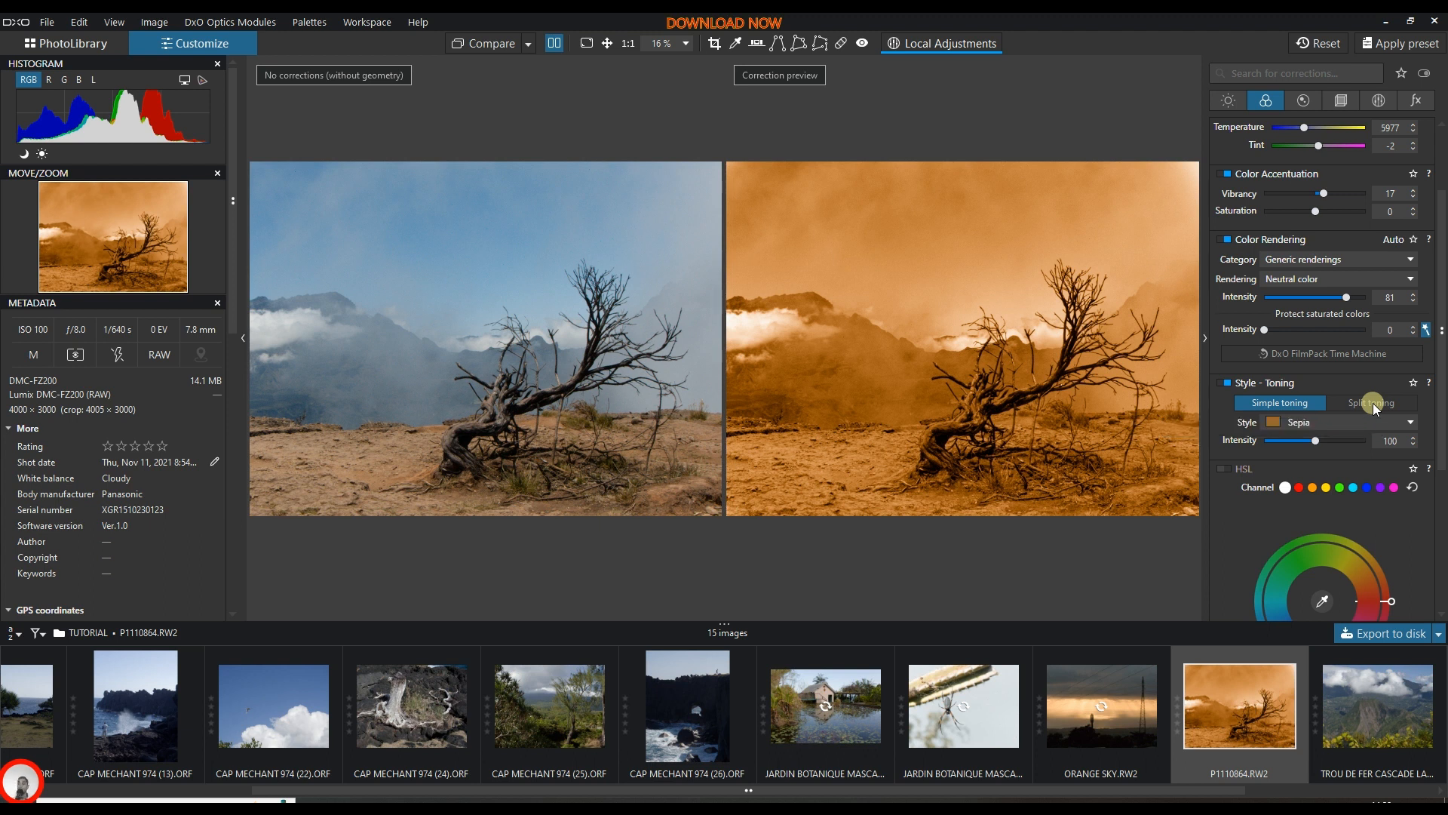
click(1223, 384)
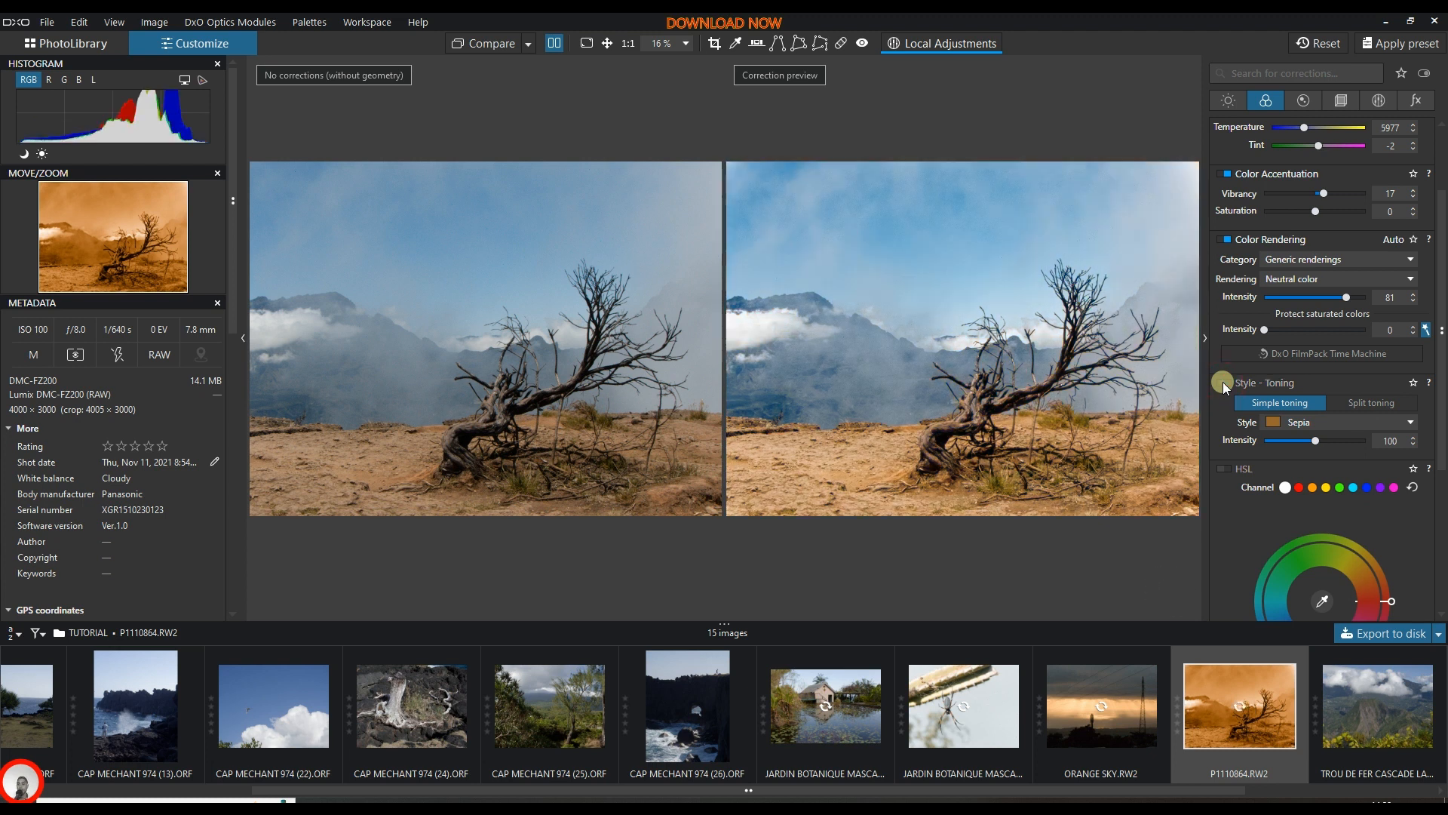
Enable HSL and pick the blue of the sky in the photo as the channel to adjust.
scroll(1254, 411, down, 3)
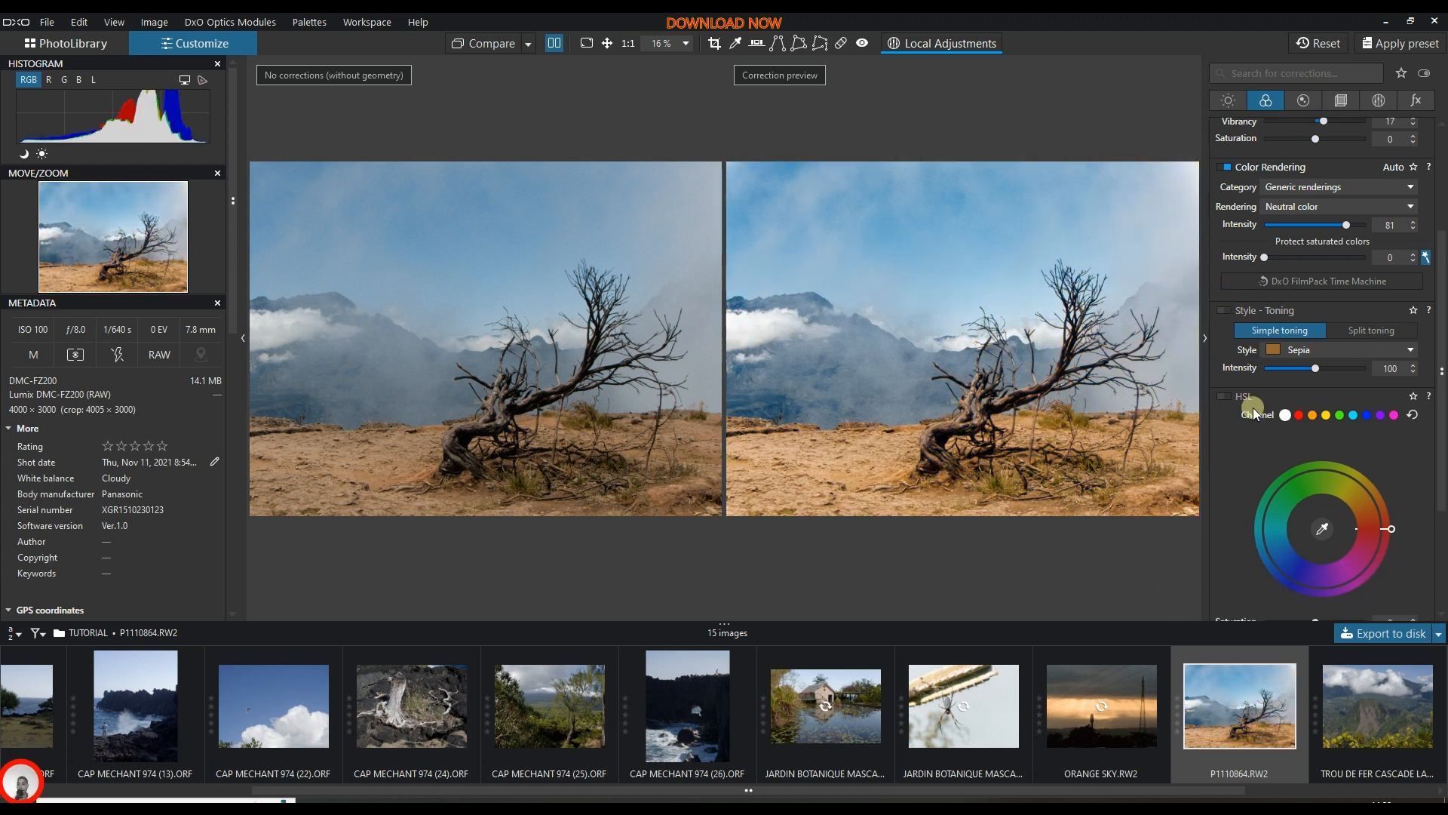
scroll(1252, 408, down, 2)
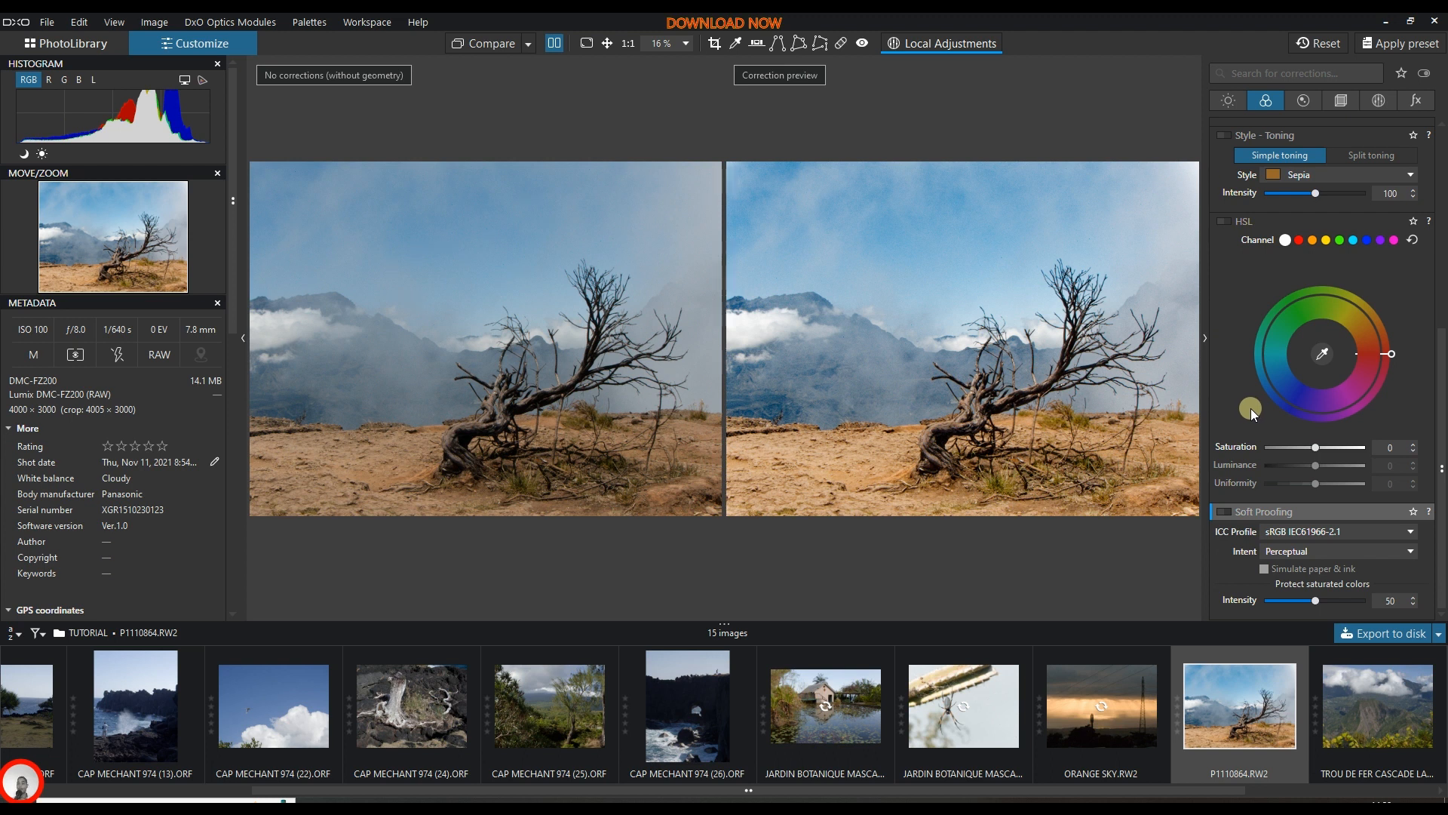
click(1227, 221)
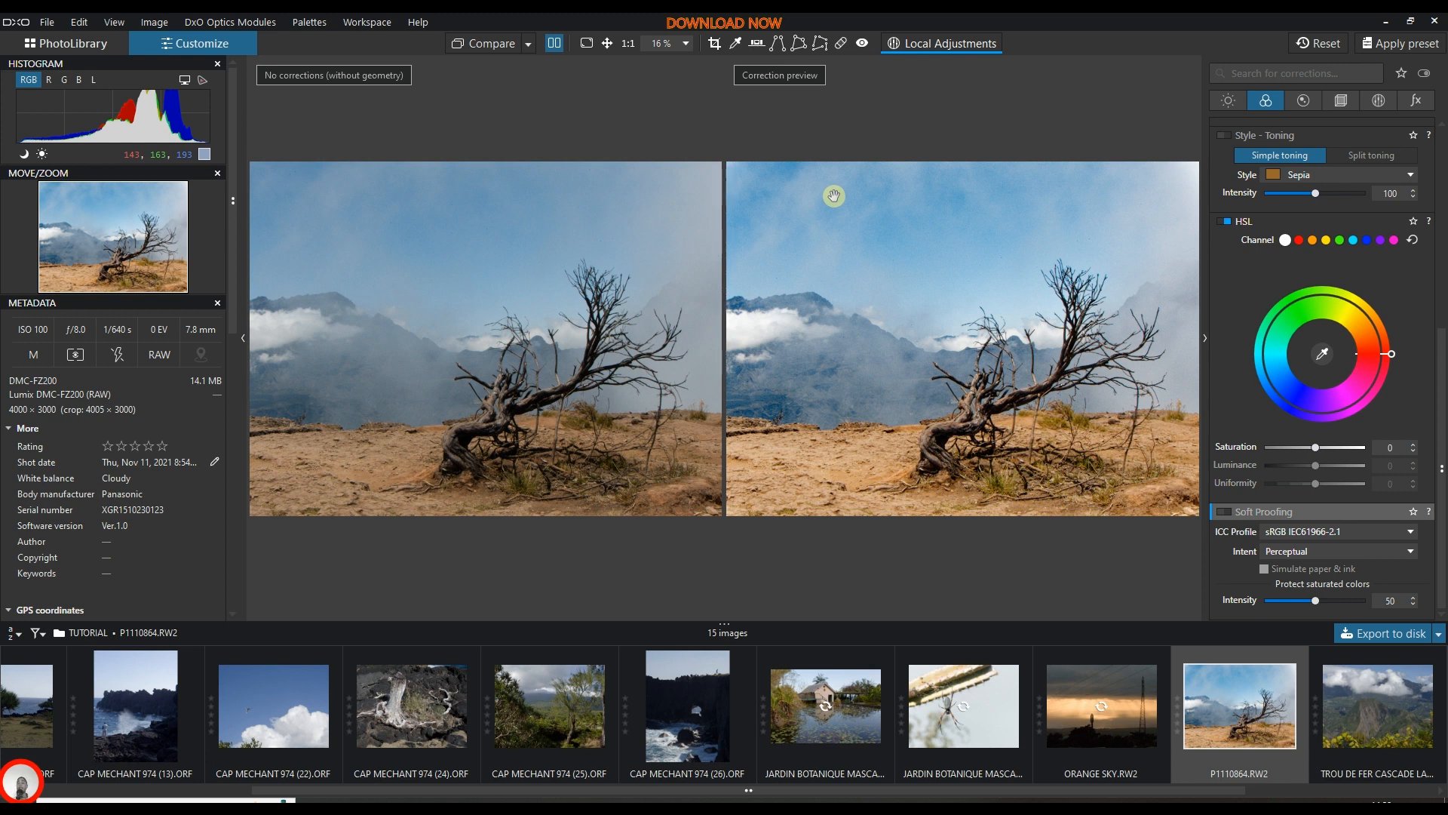
click(1325, 353)
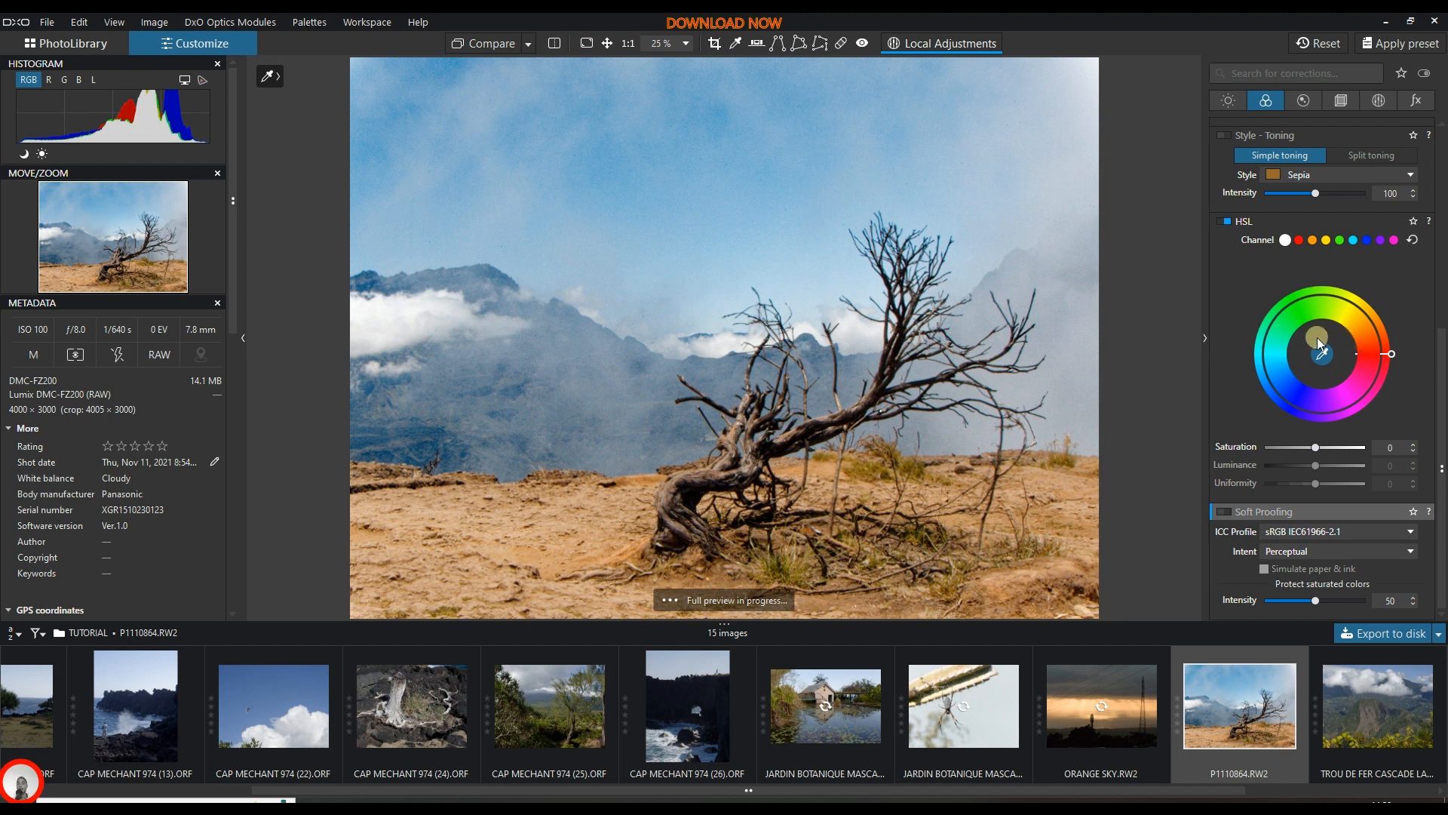
click(376, 147)
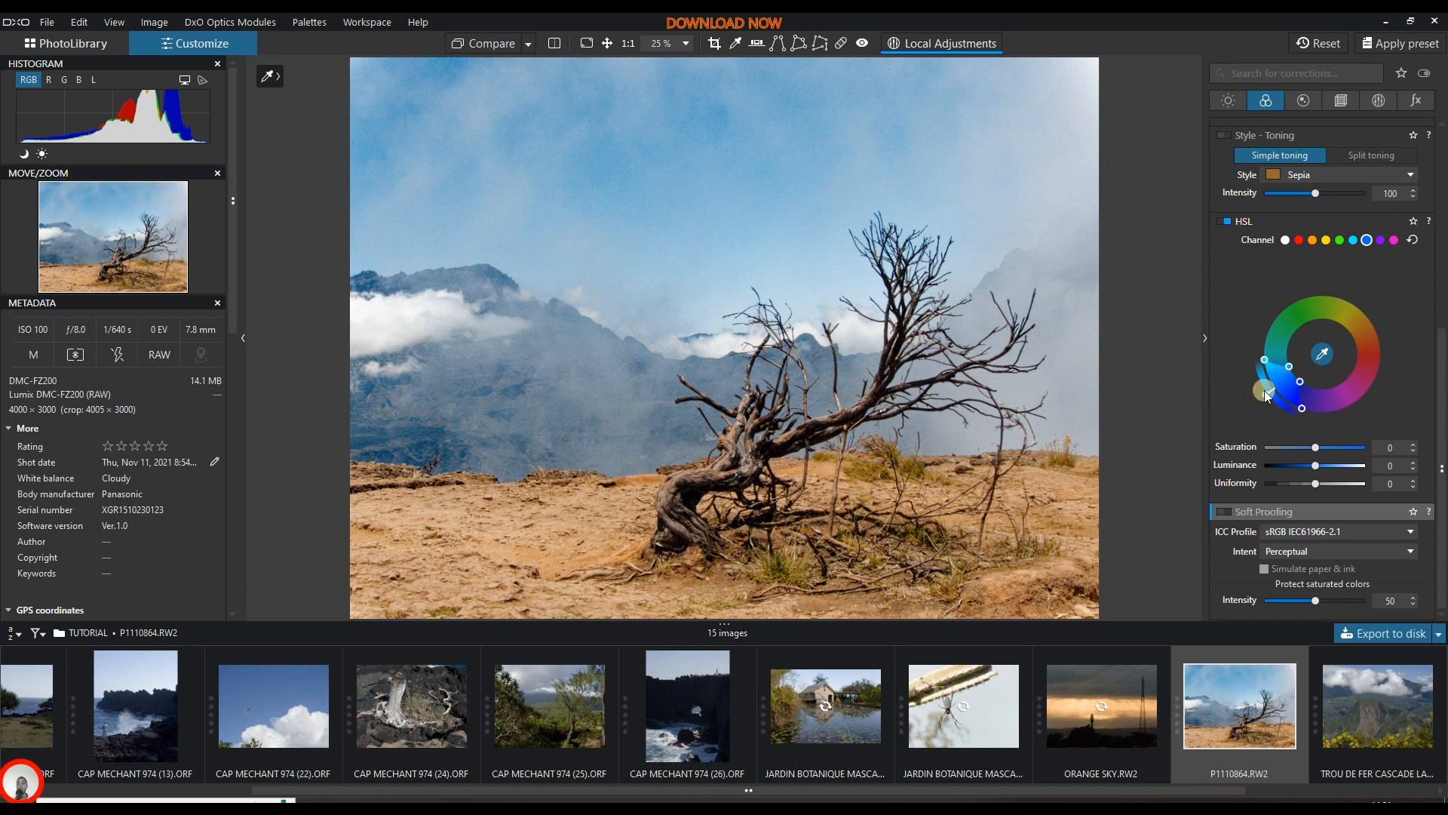
Try shifting the sky's blue hue to green, yellow and pink, and reset the HSL adjustment.
drag(1266, 391, 1295, 301)
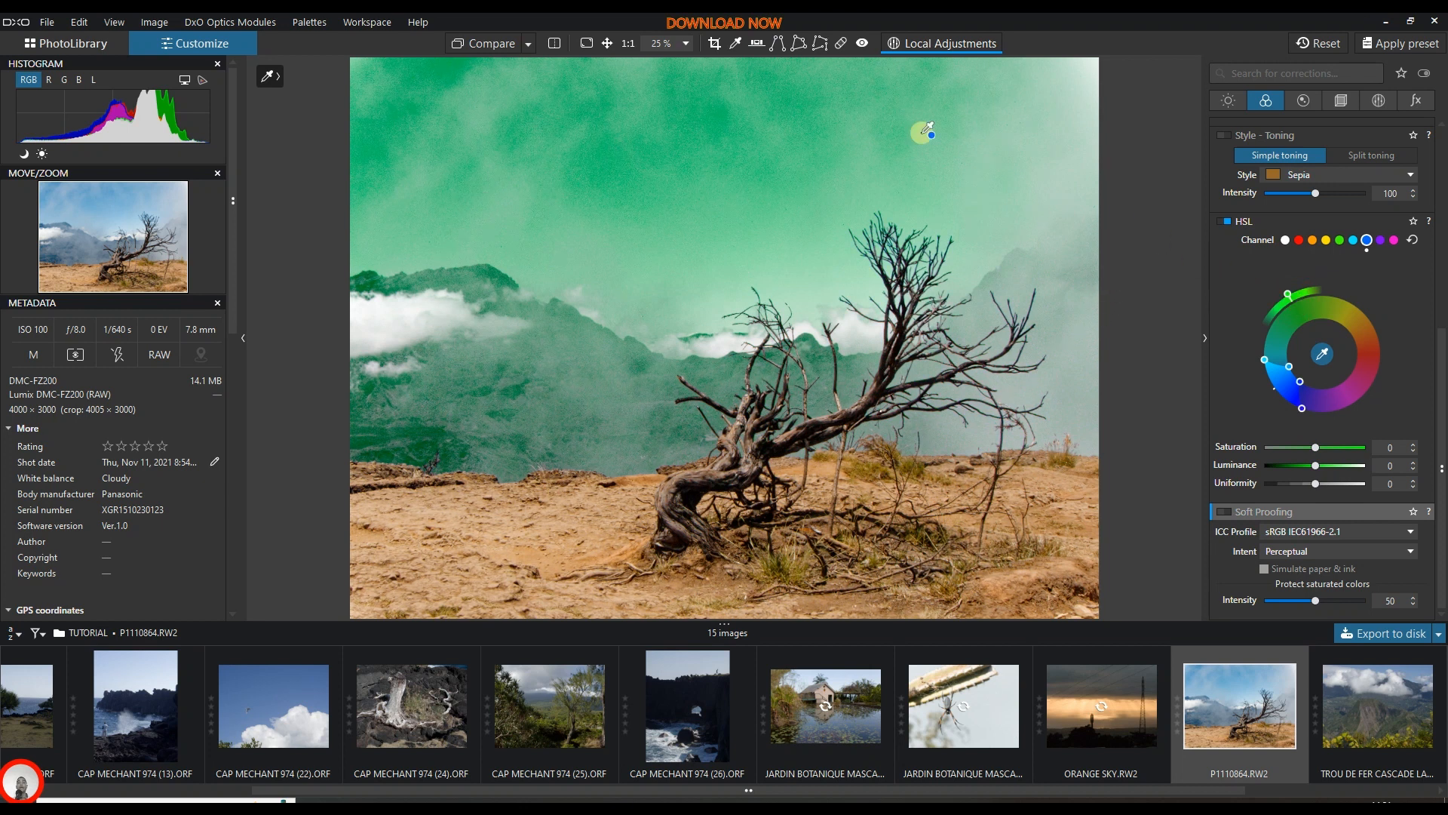
drag(1293, 291, 1361, 298)
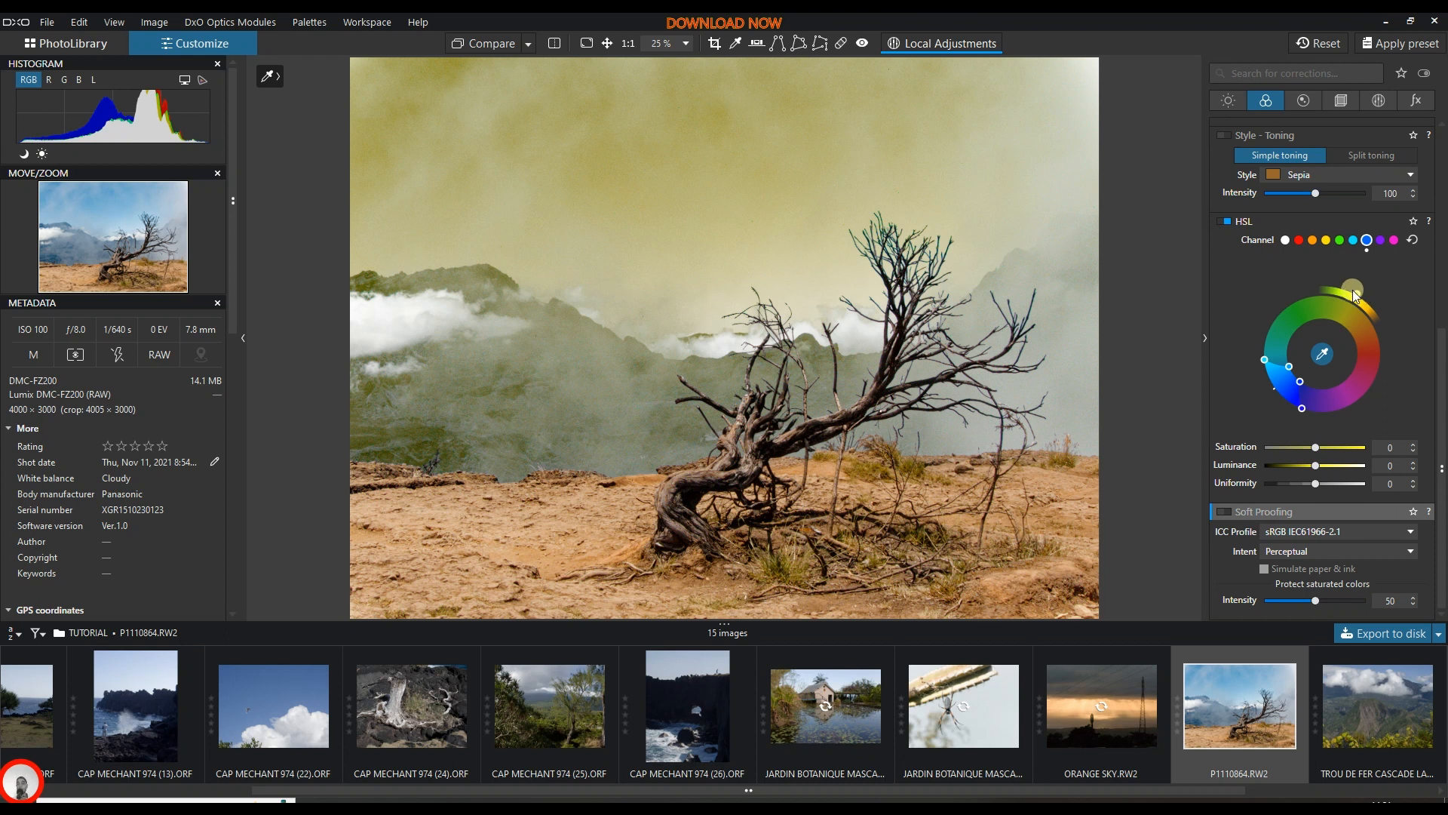
drag(1363, 291, 1359, 415)
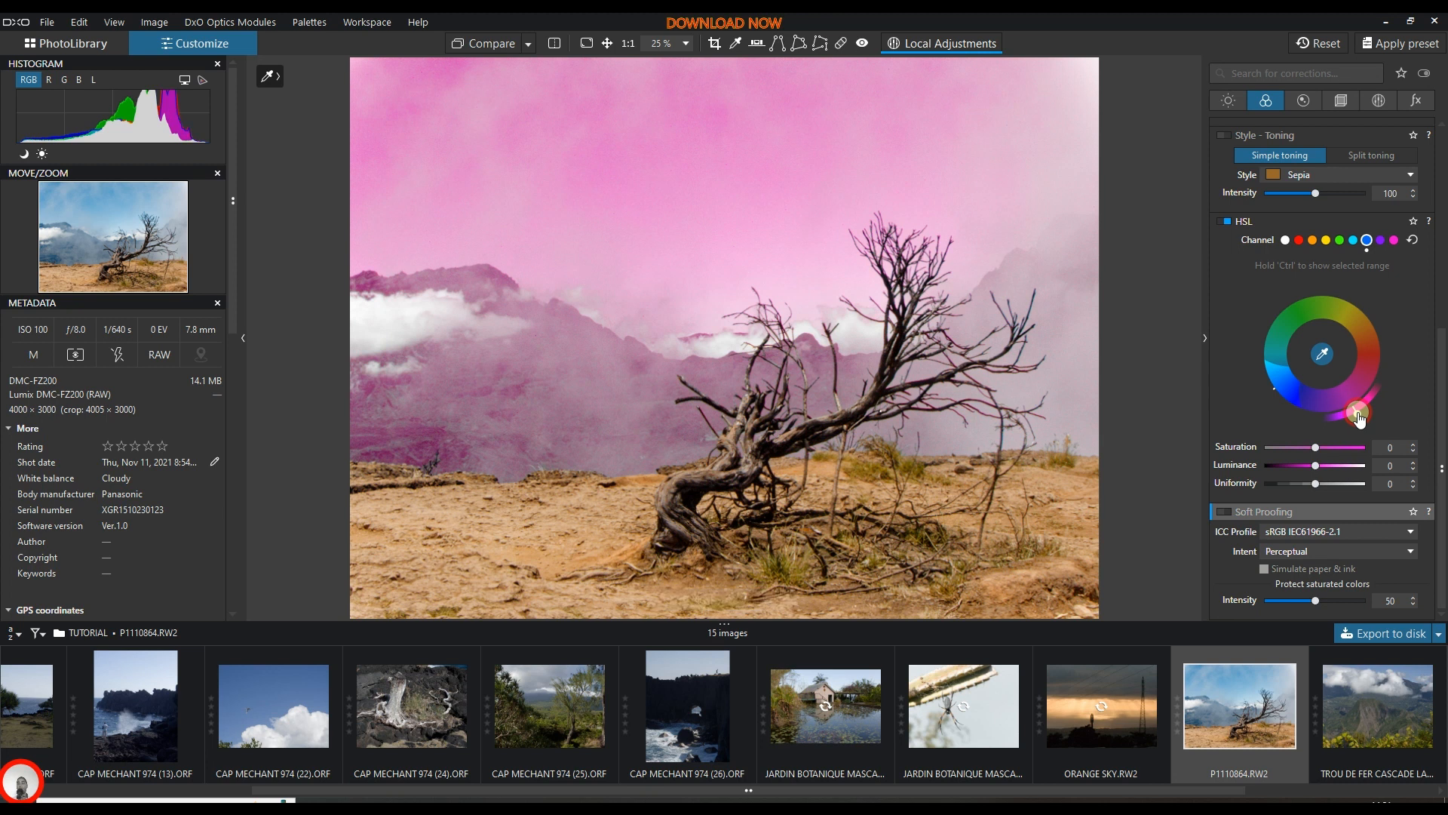
drag(1359, 419, 1280, 396)
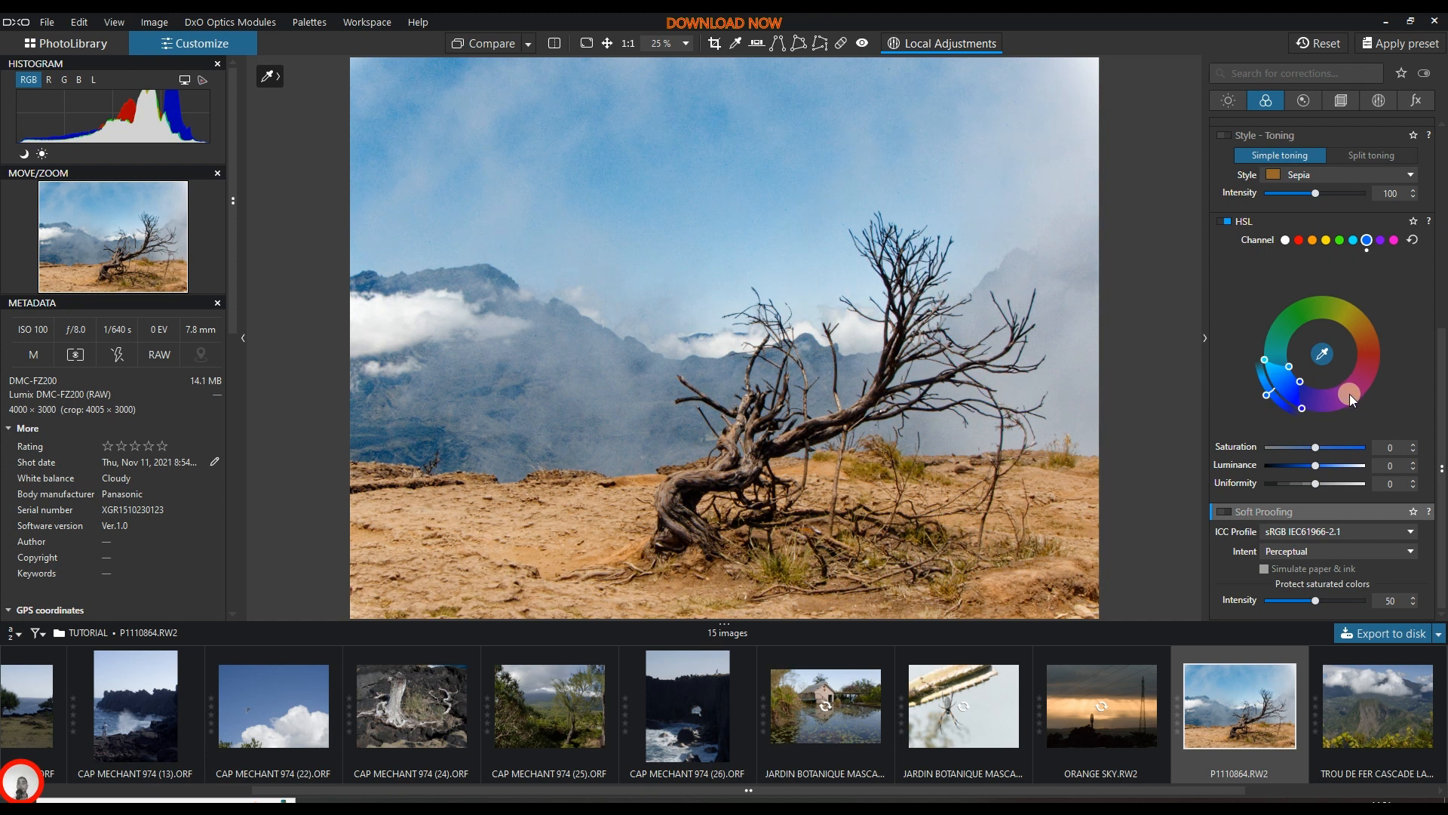
click(1414, 240)
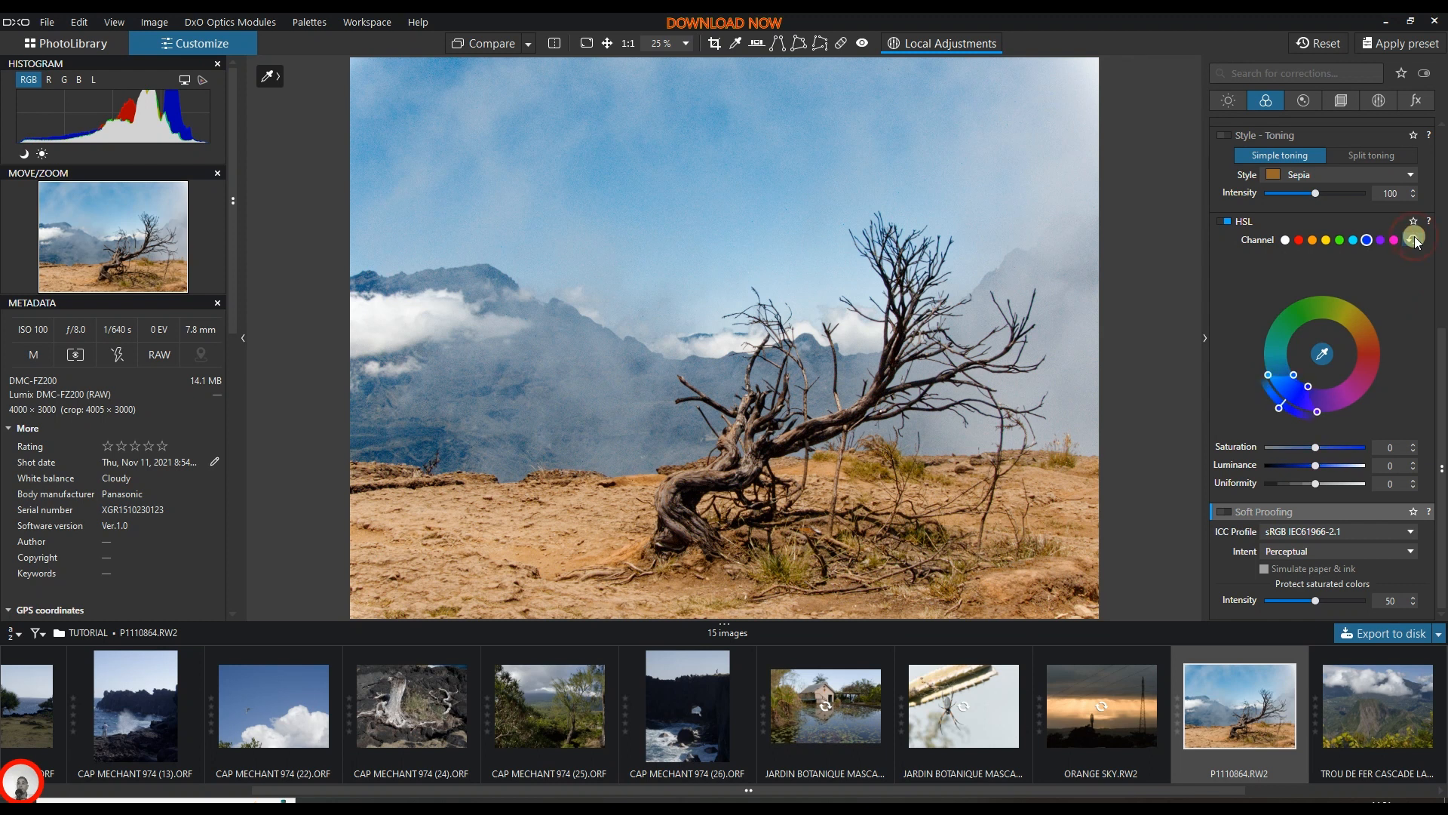
Pick the orange of the ground in the photo as the HSL channel and shift its hue to blue and finally to pink.
click(1328, 353)
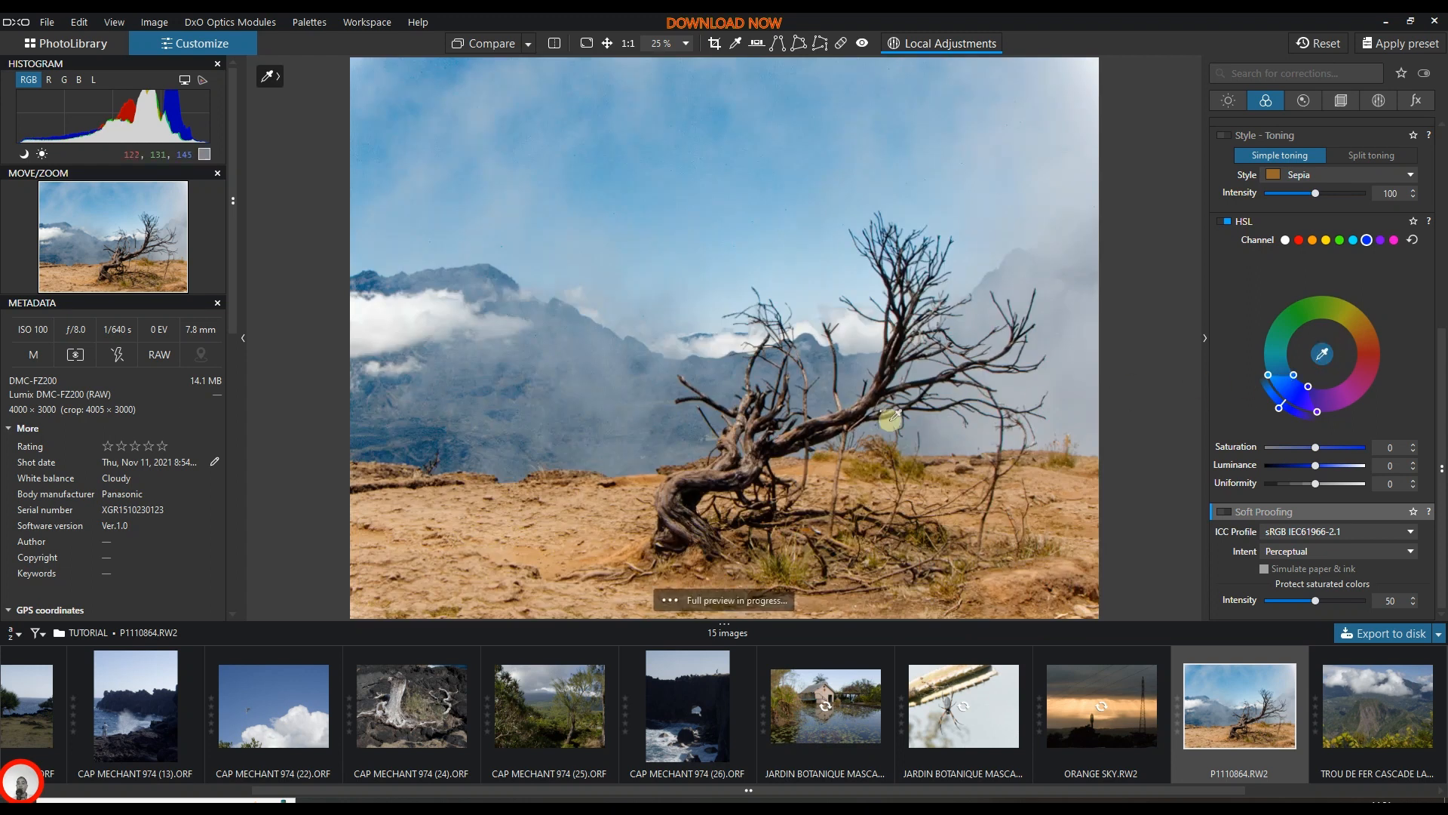
click(516, 554)
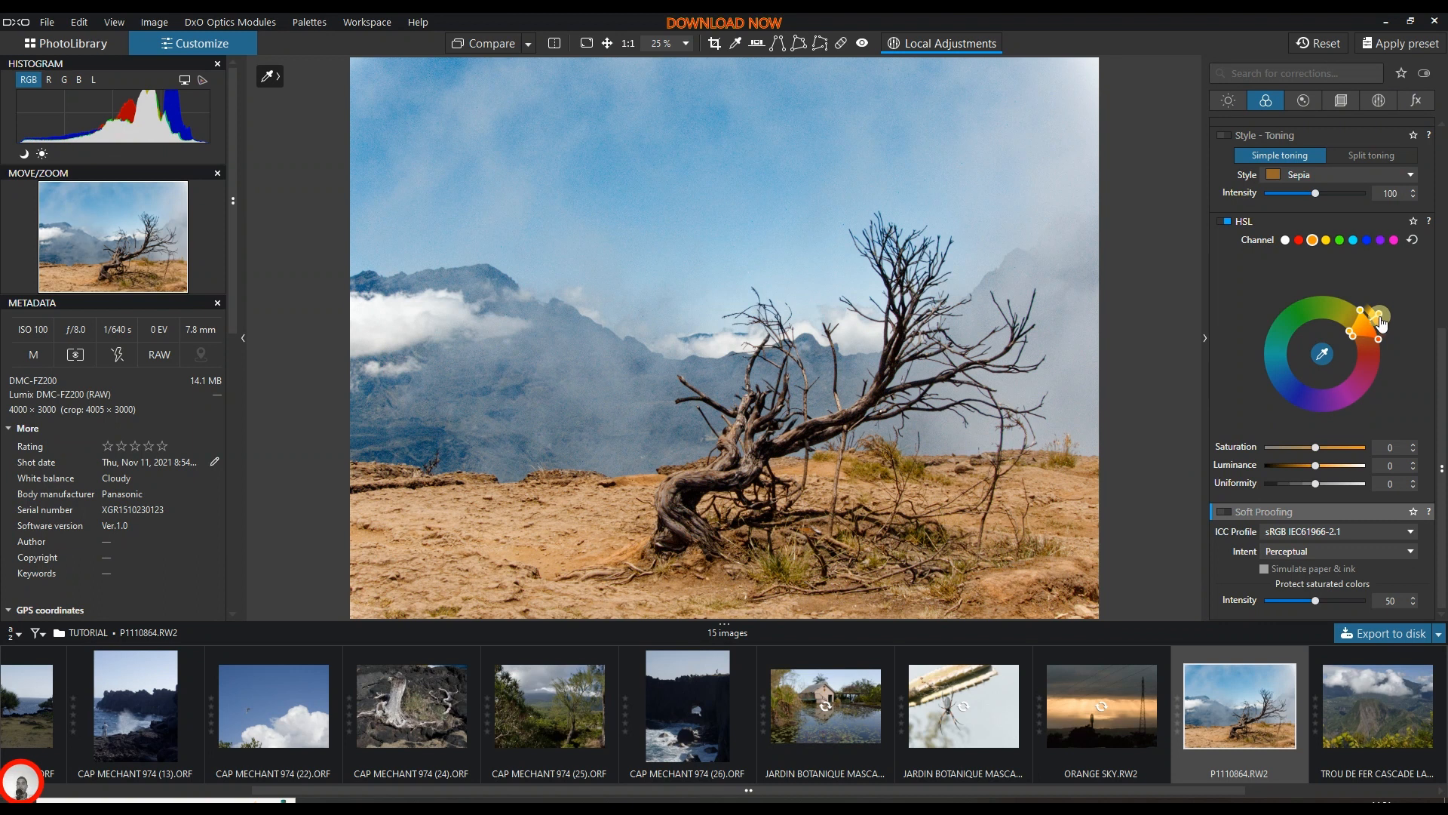
drag(1380, 320, 1281, 415)
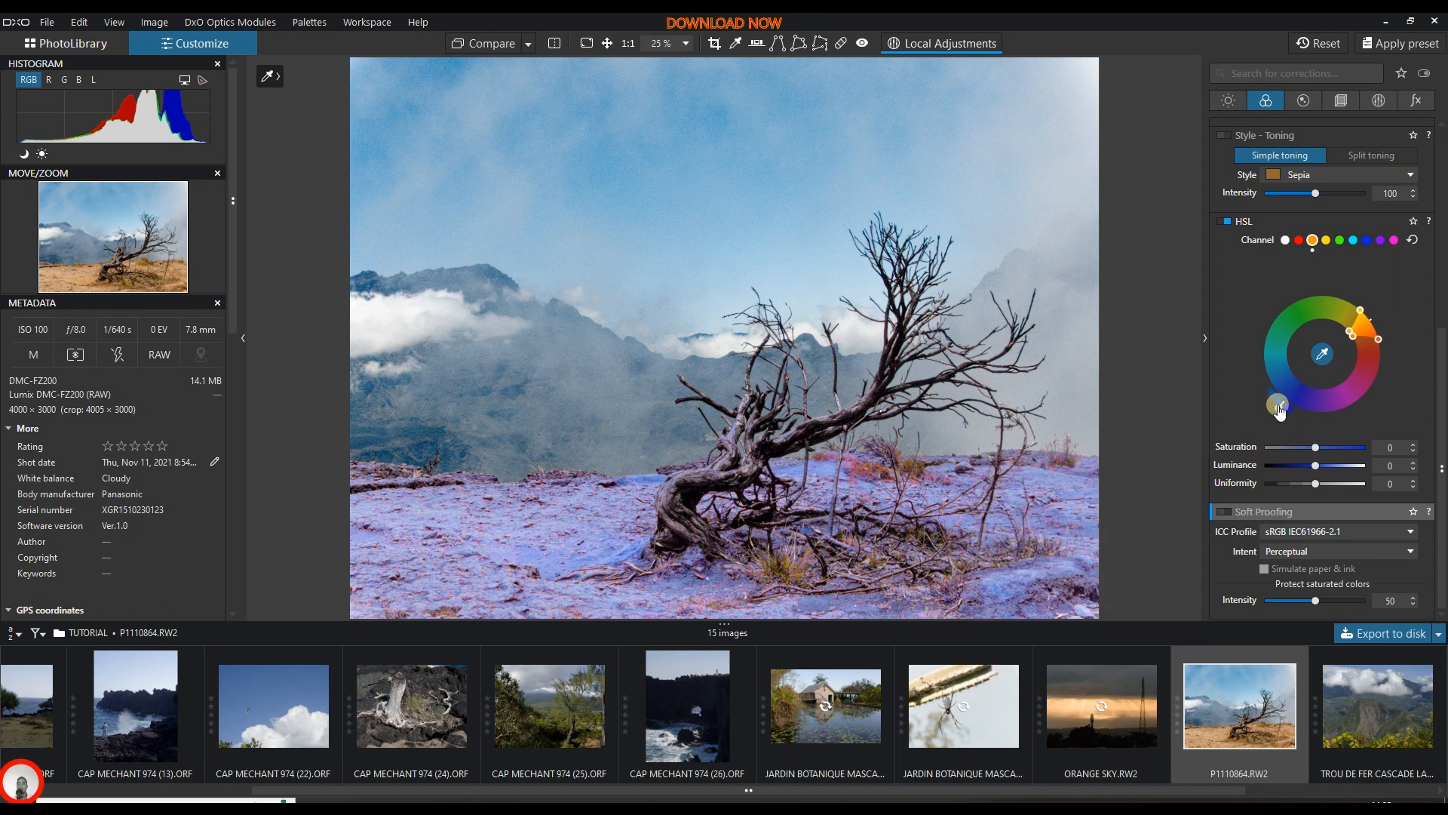
drag(1280, 410, 1360, 397)
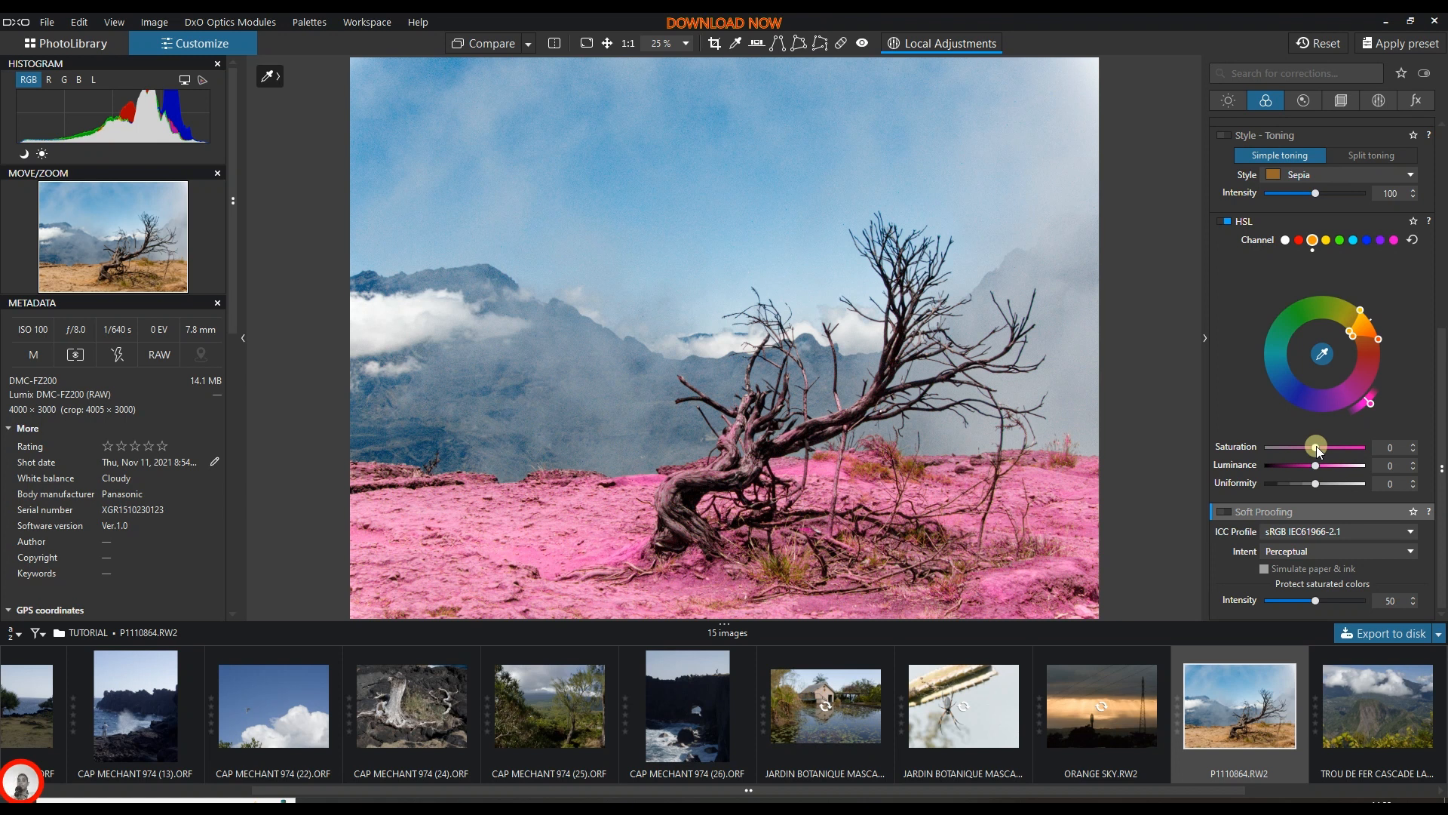
mouse_move(1342, 524)
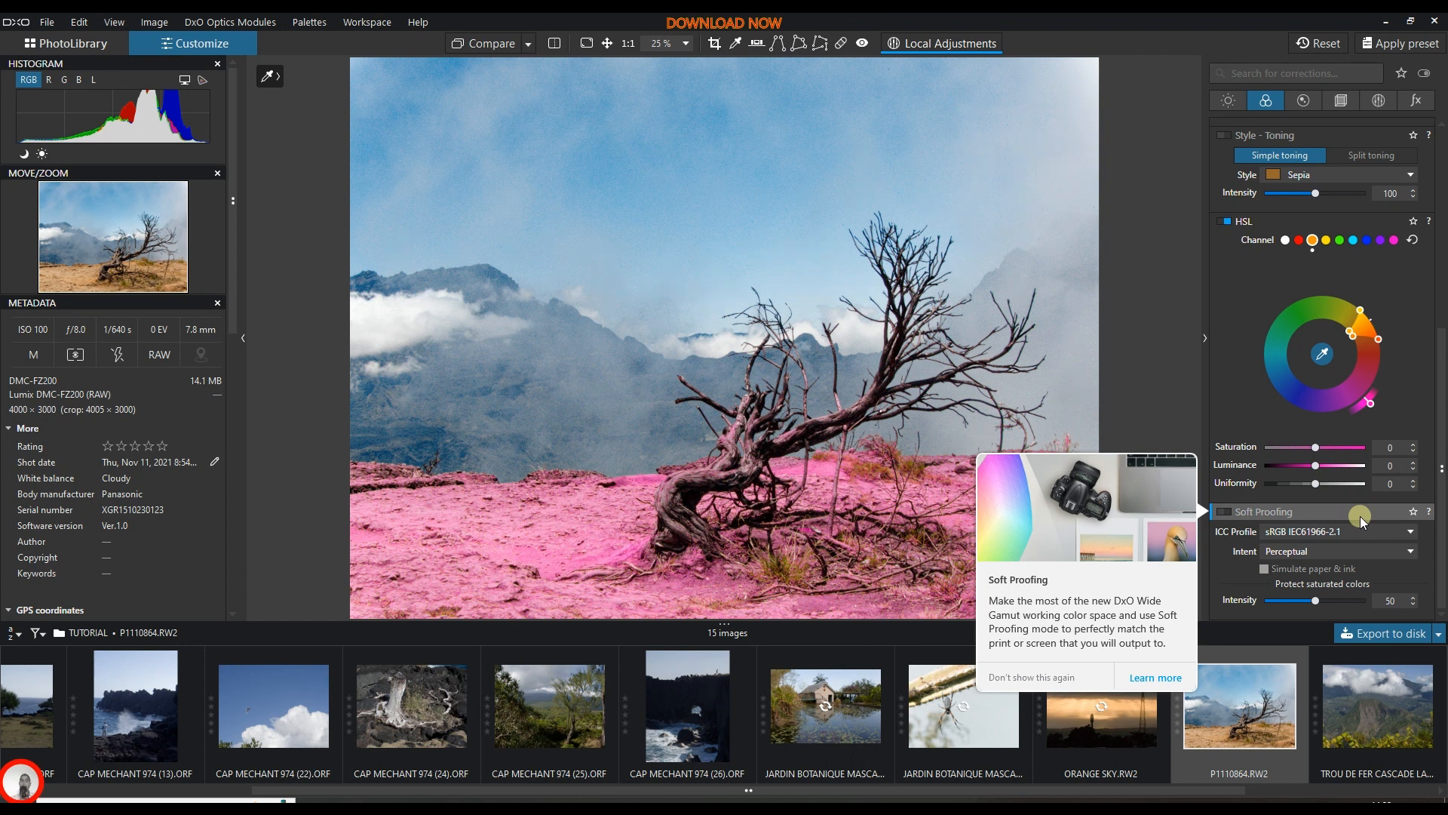
click(1328, 351)
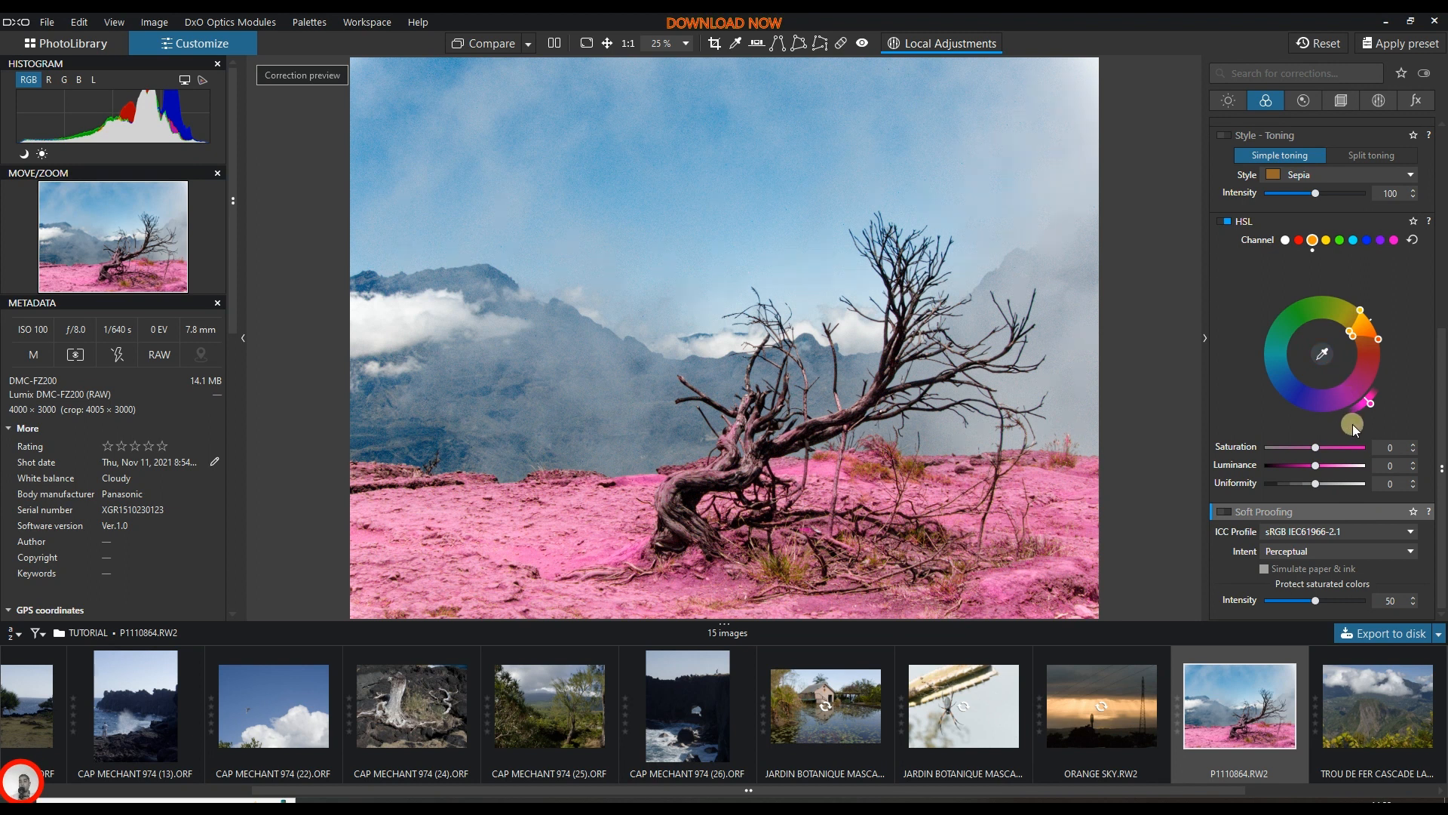
mouse_move(1243, 514)
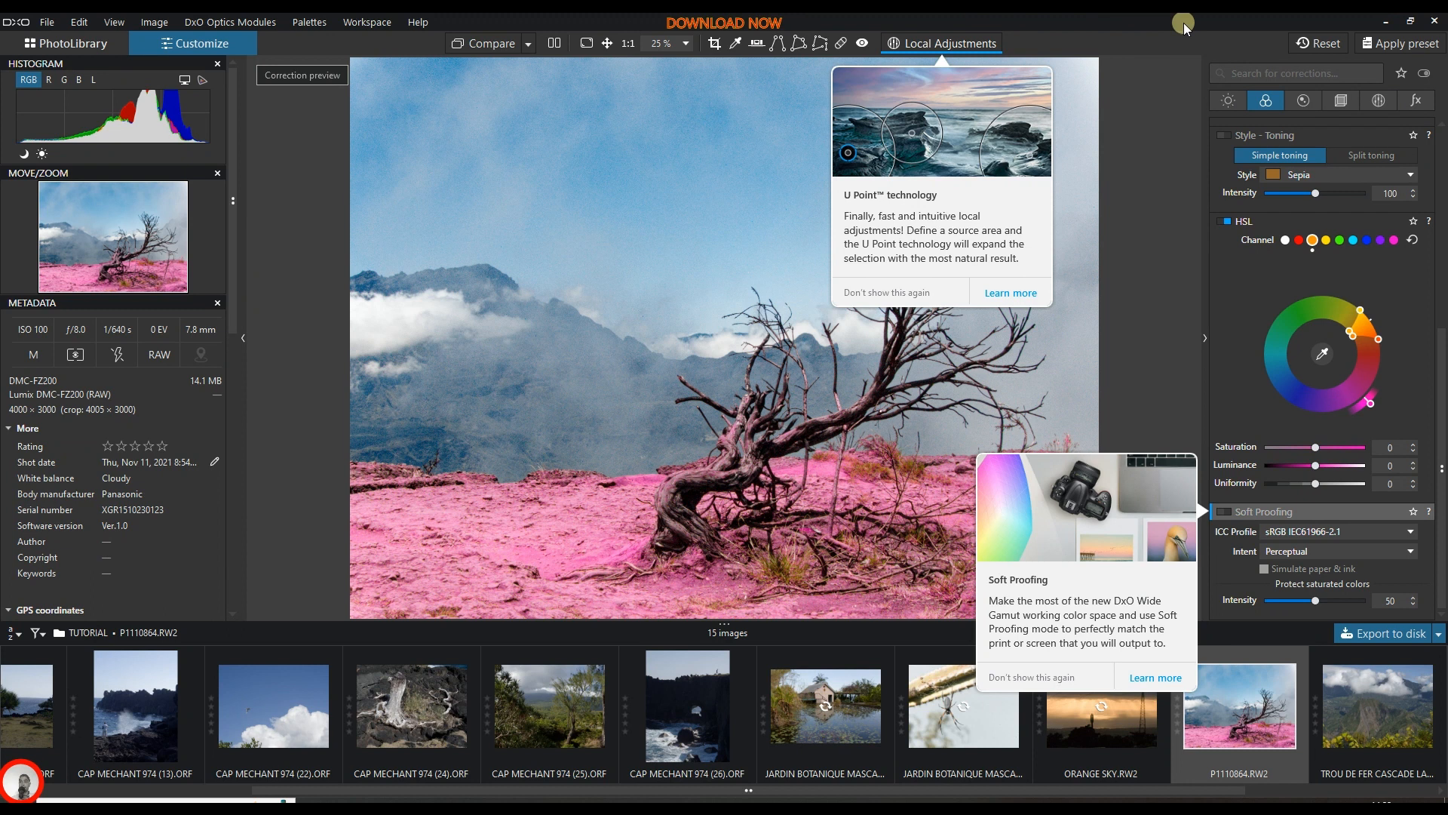
Try DeepPRIME XD denoising, switch to High Quality denoising and set its luminance to 48.
click(1303, 100)
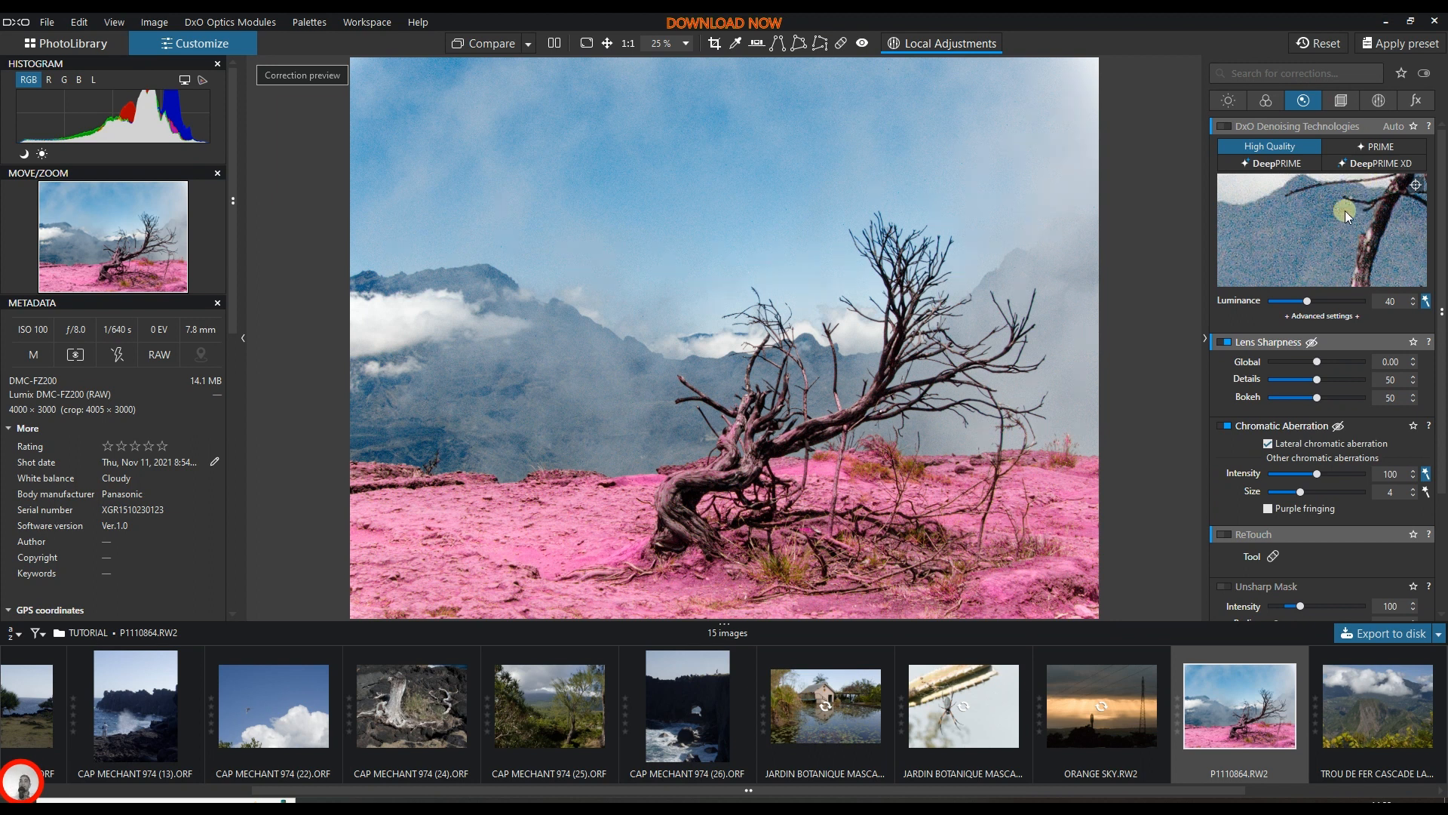
mouse_move(1379, 122)
click(1355, 161)
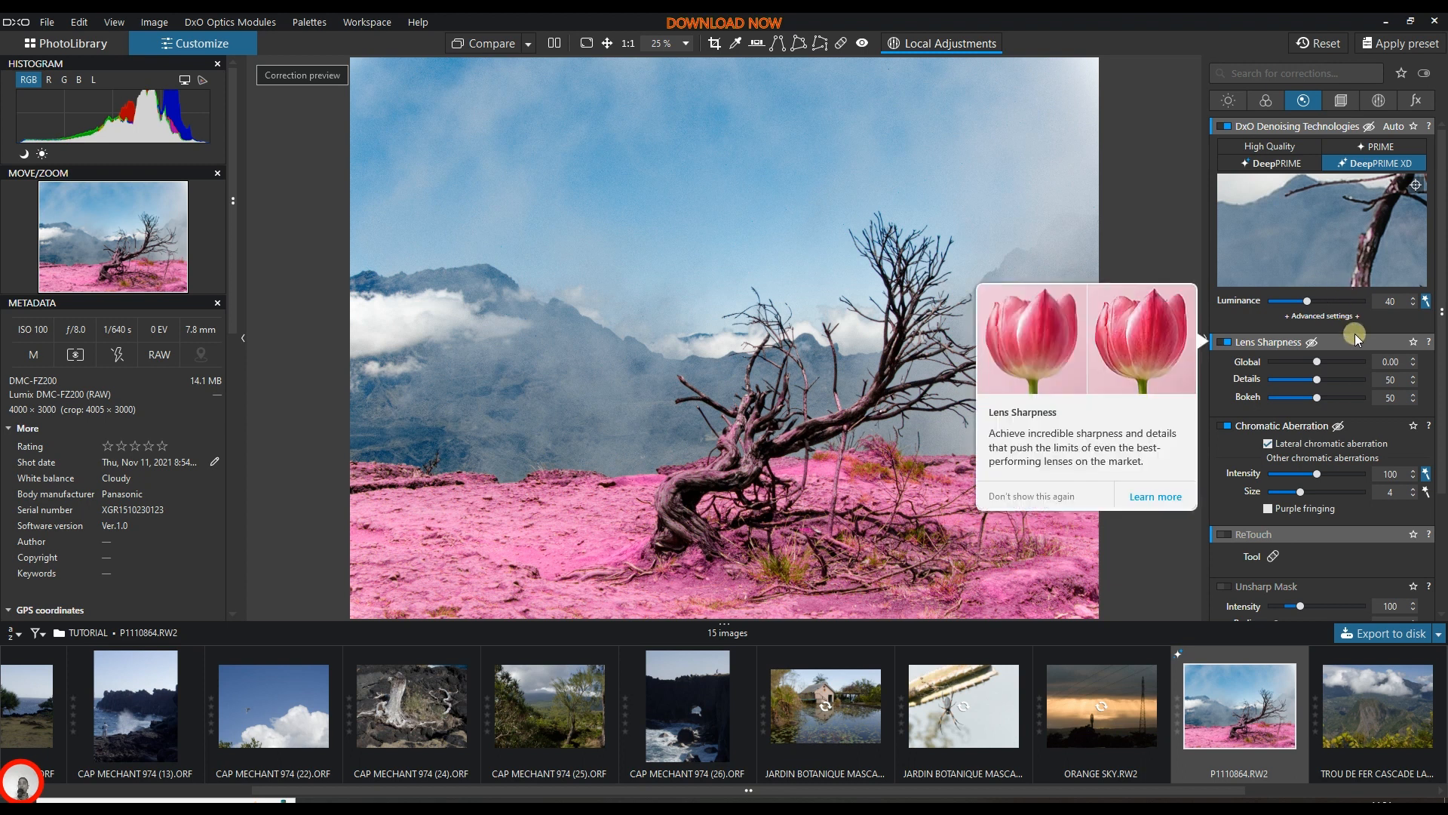
click(1280, 151)
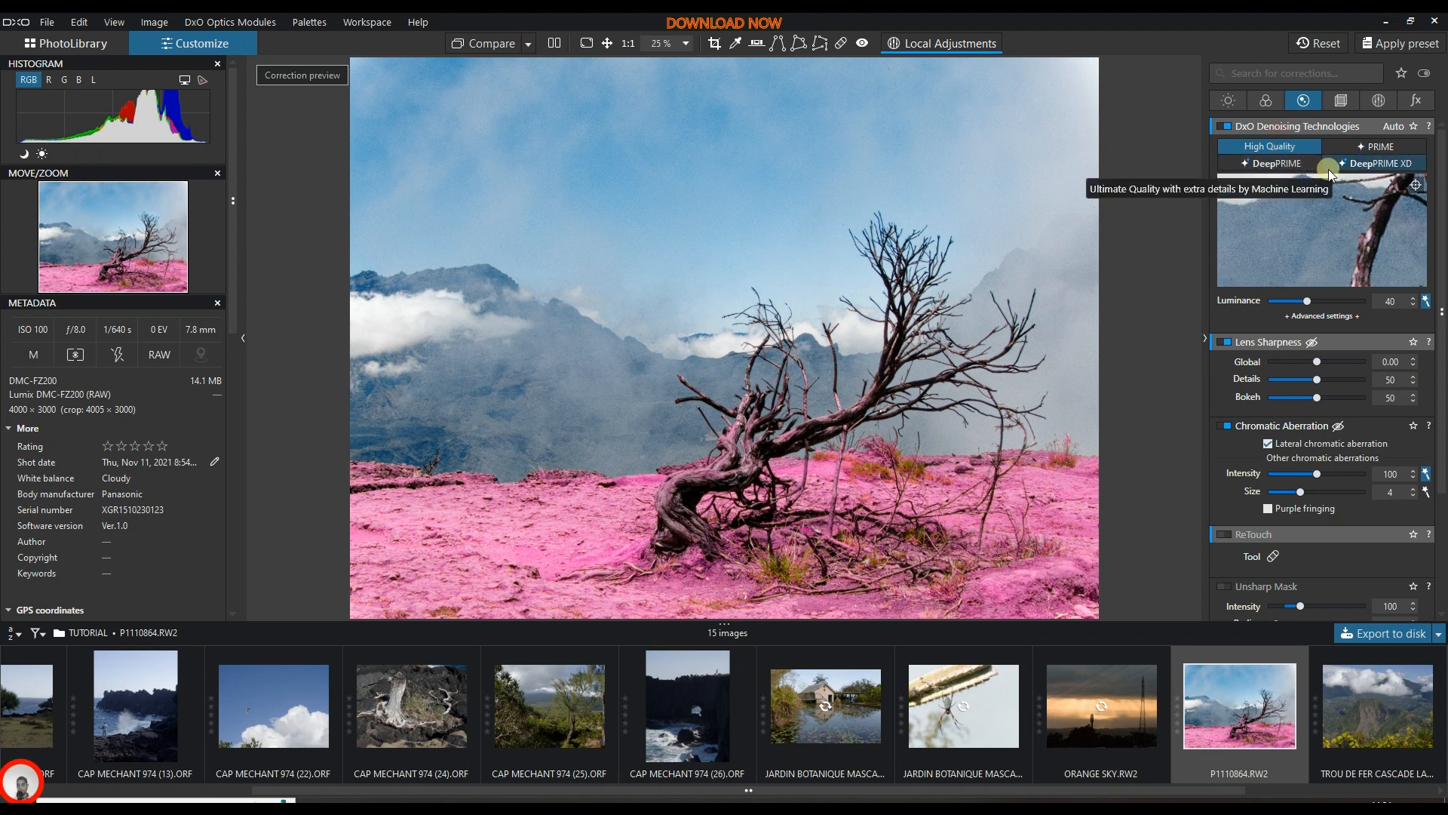
drag(1308, 303, 1316, 302)
mouse_move(1320, 341)
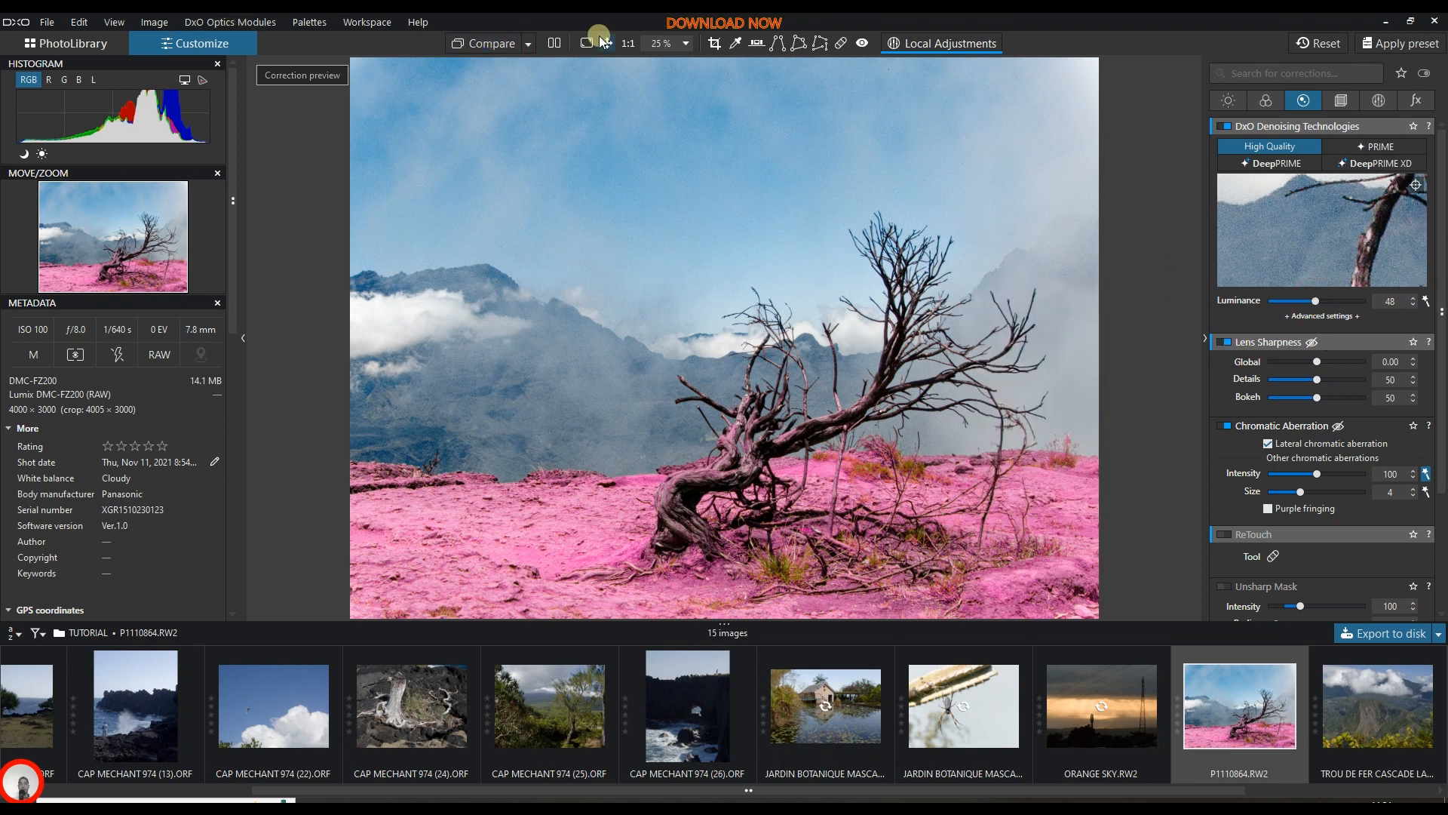
Compare the uncorrected and corrected tree trunk side by side at 75 % zoom, with Lens Sharpness switched off and on.
click(555, 43)
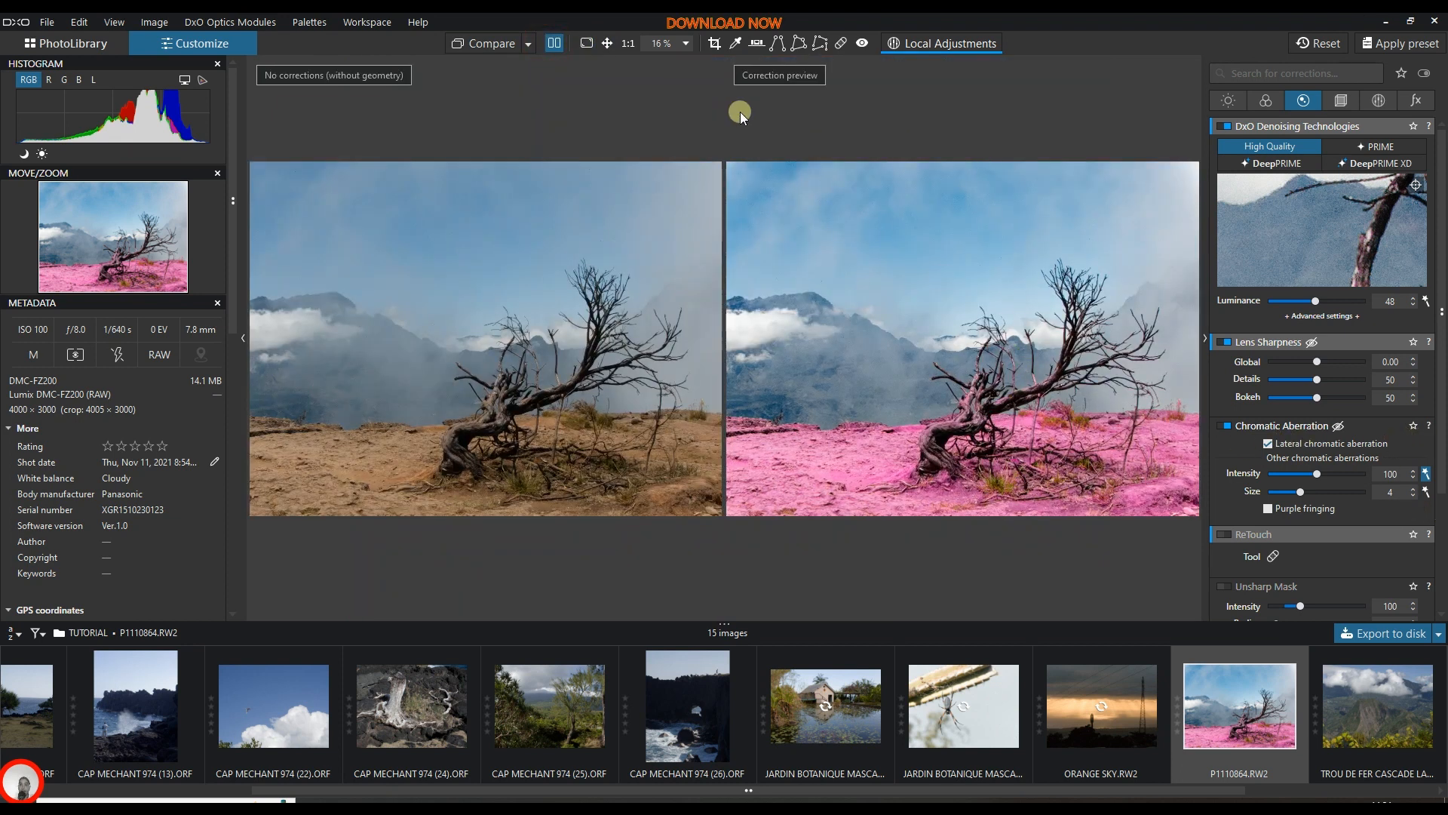
scroll(883, 319, up, 5)
drag(1057, 556, 737, 252)
drag(1023, 473, 1125, 448)
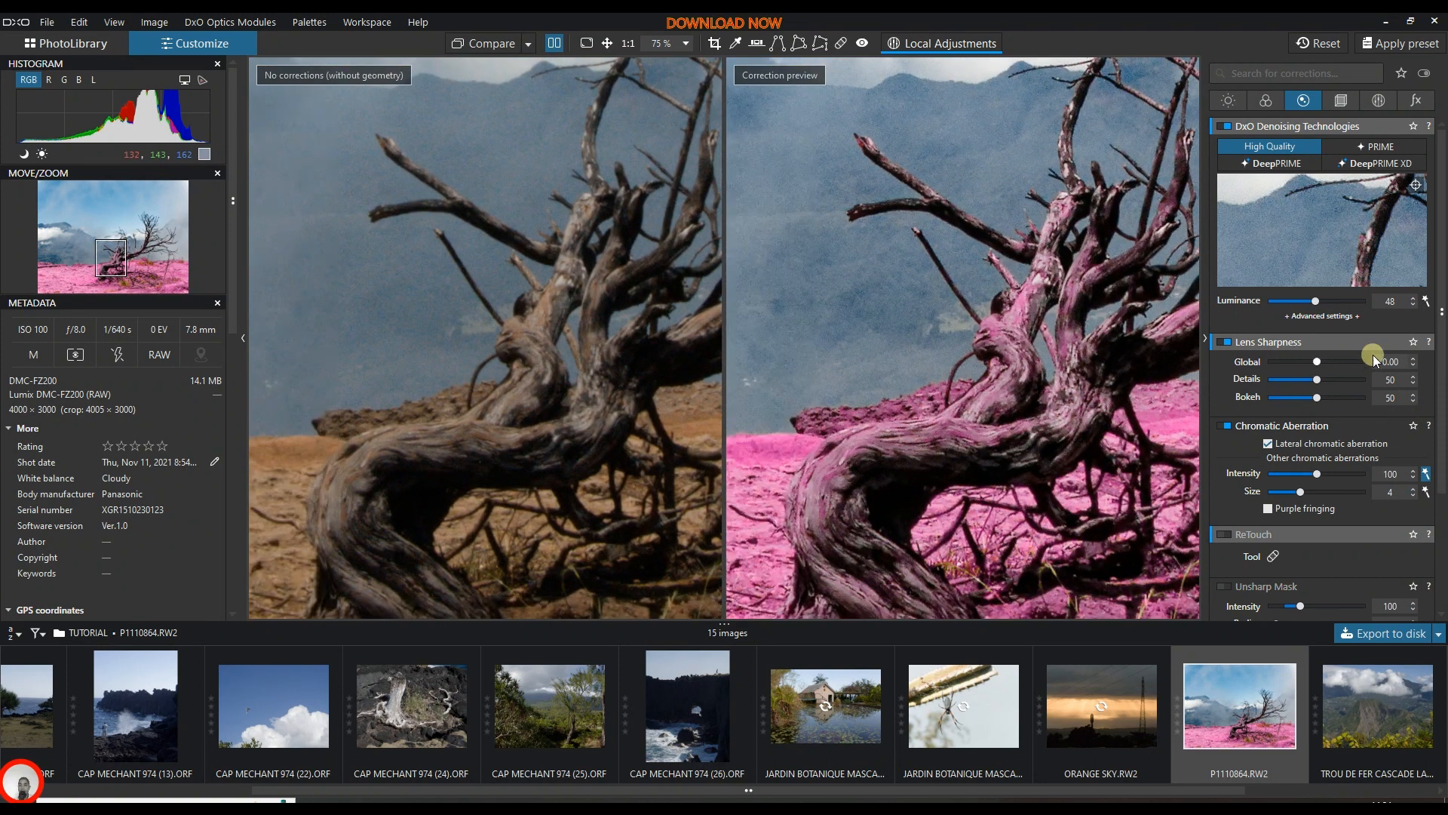
click(1225, 343)
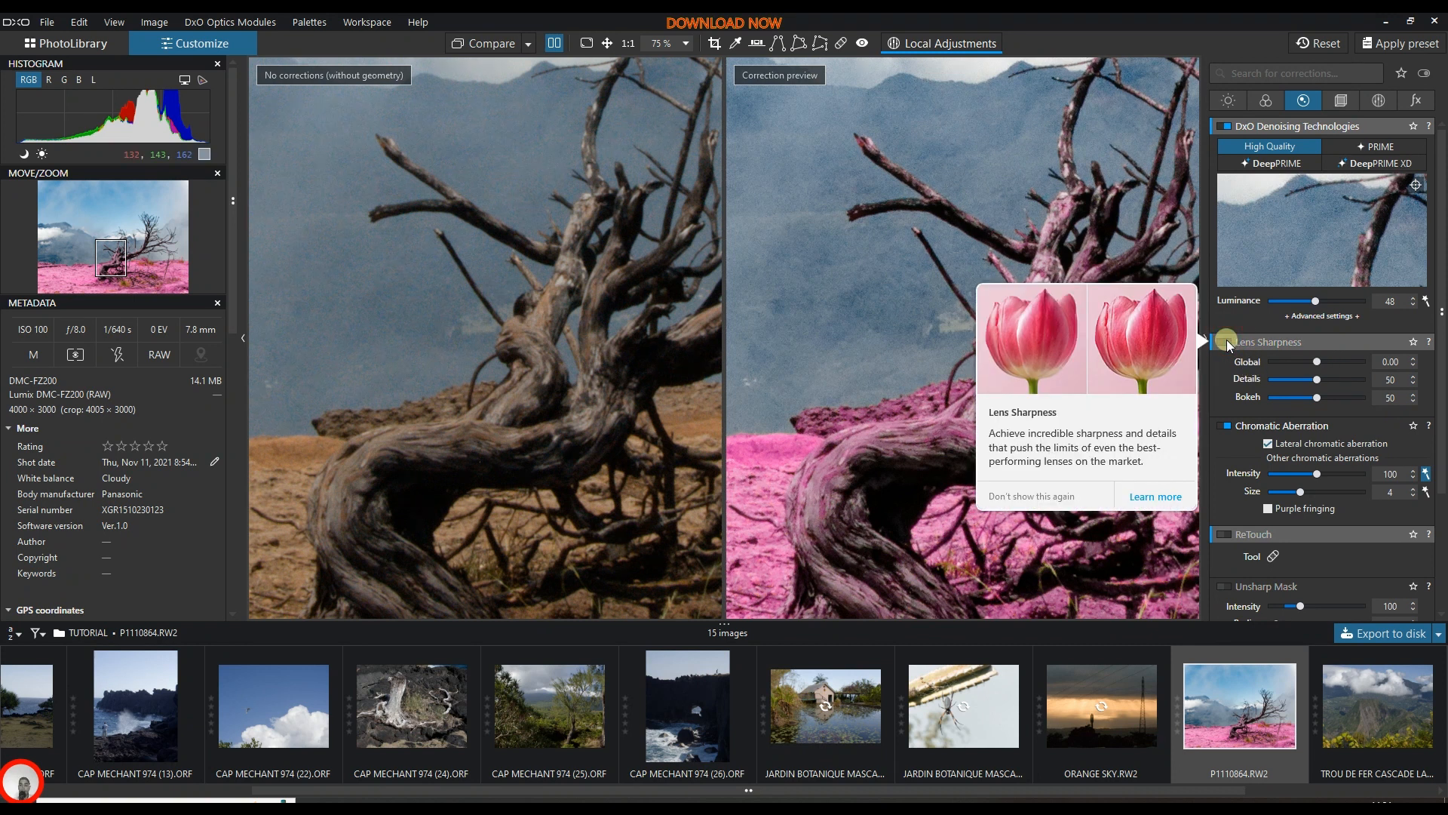
click(1226, 341)
Disable the HSL correction to bring back the natural ground color.
click(1266, 98)
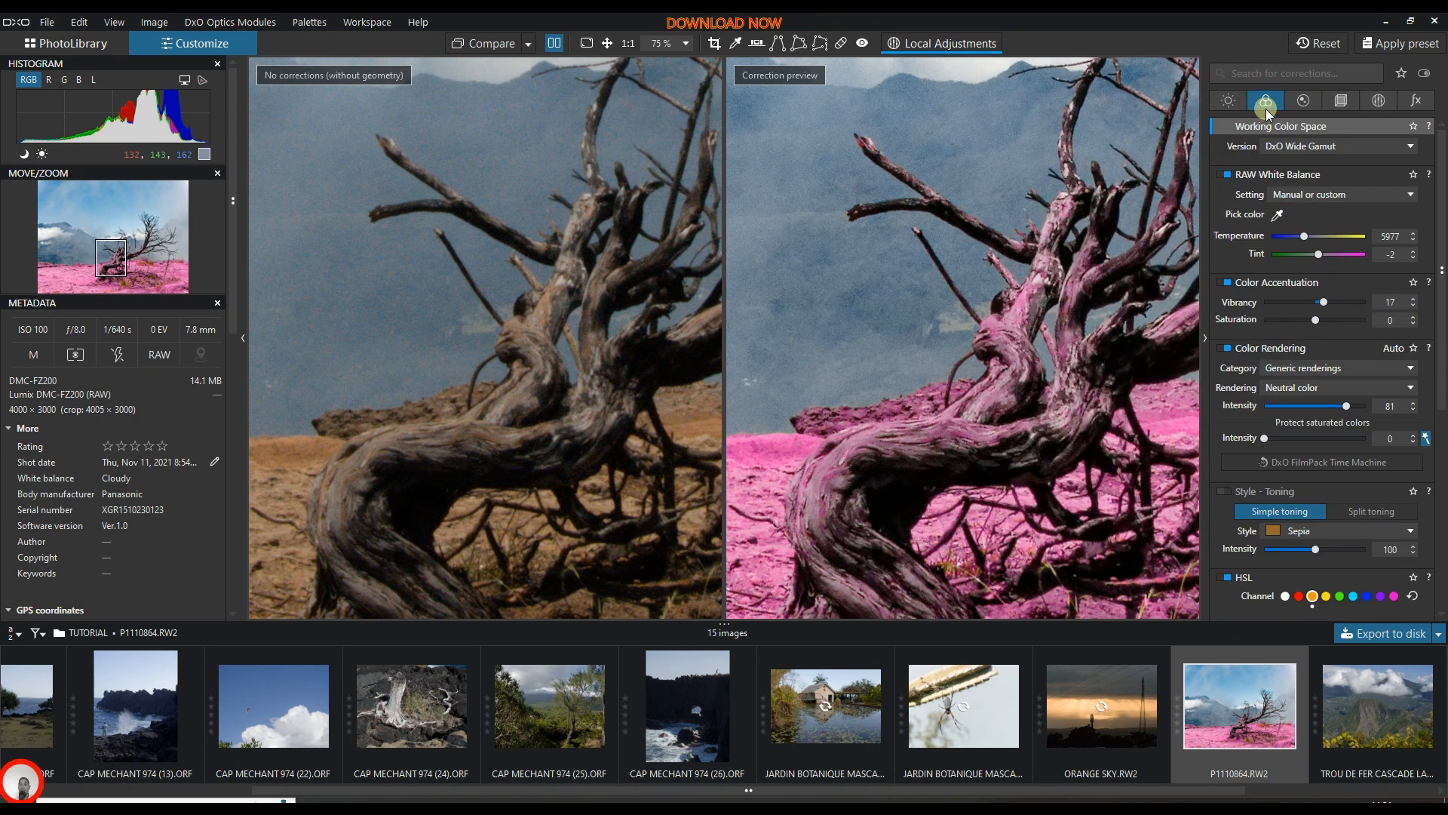
scroll(1266, 307, down, 3)
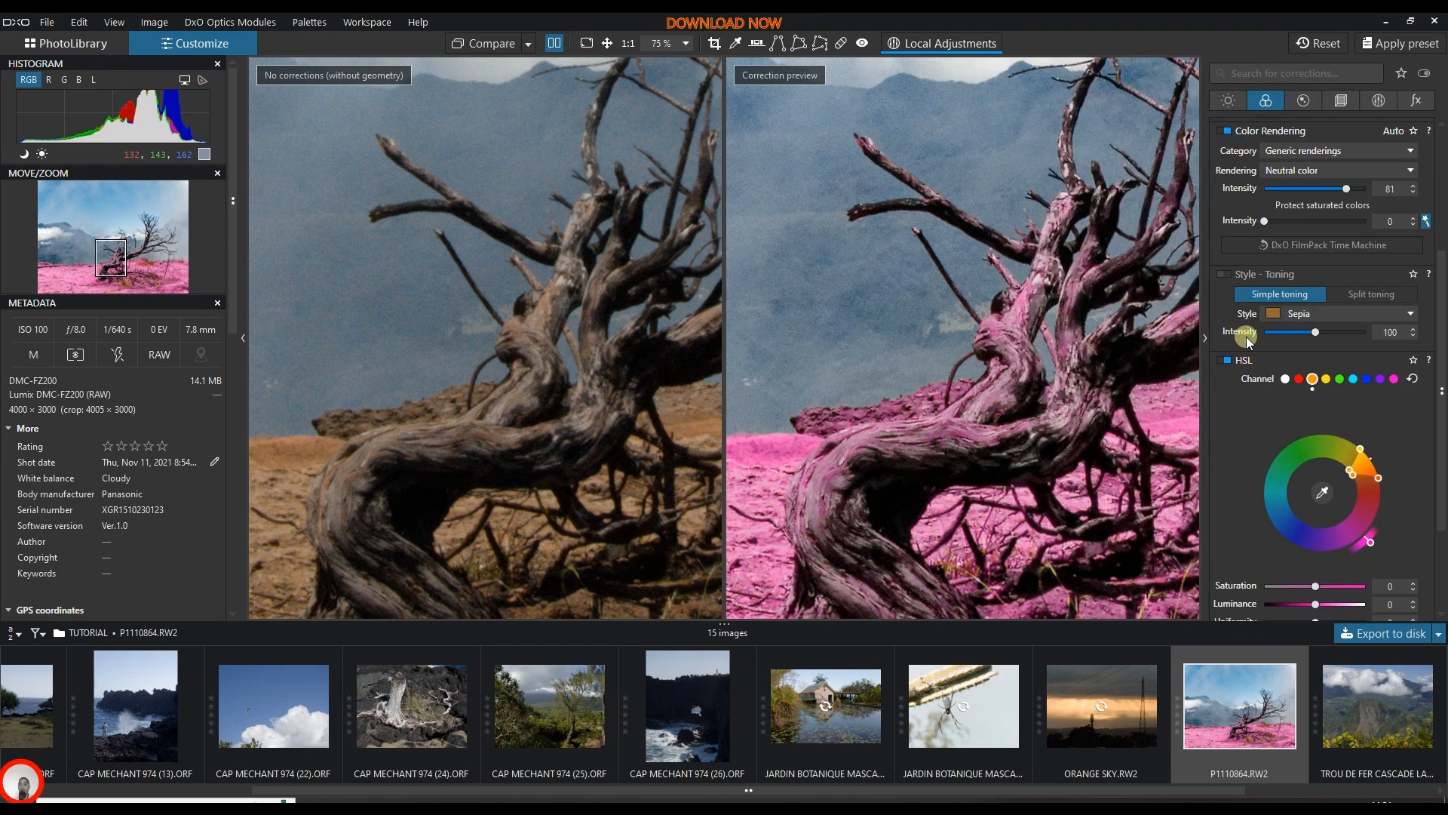
click(1227, 359)
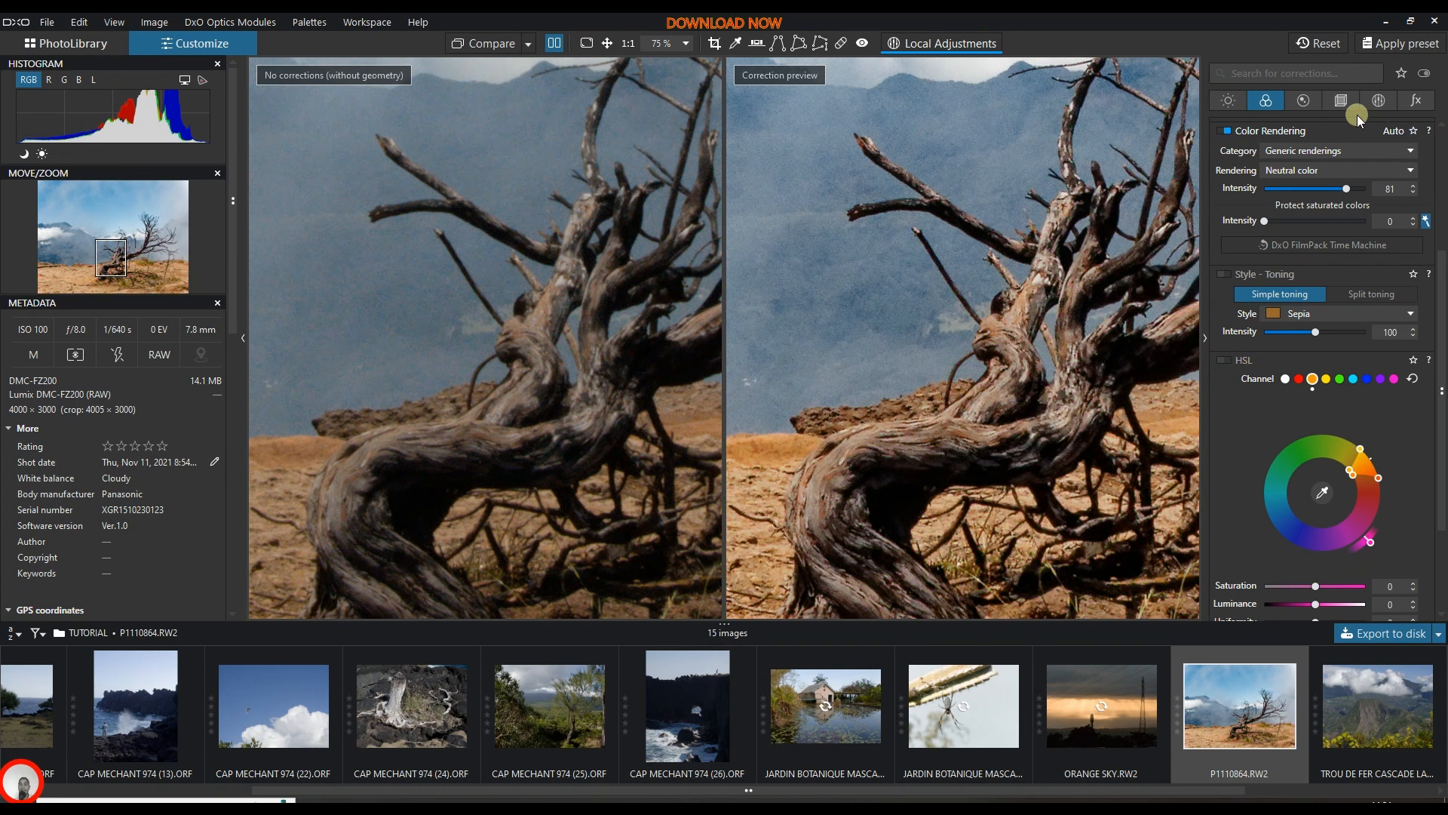
Switch Lens Sharpness off and back on to compare the detail of the tree trunk.
click(1308, 101)
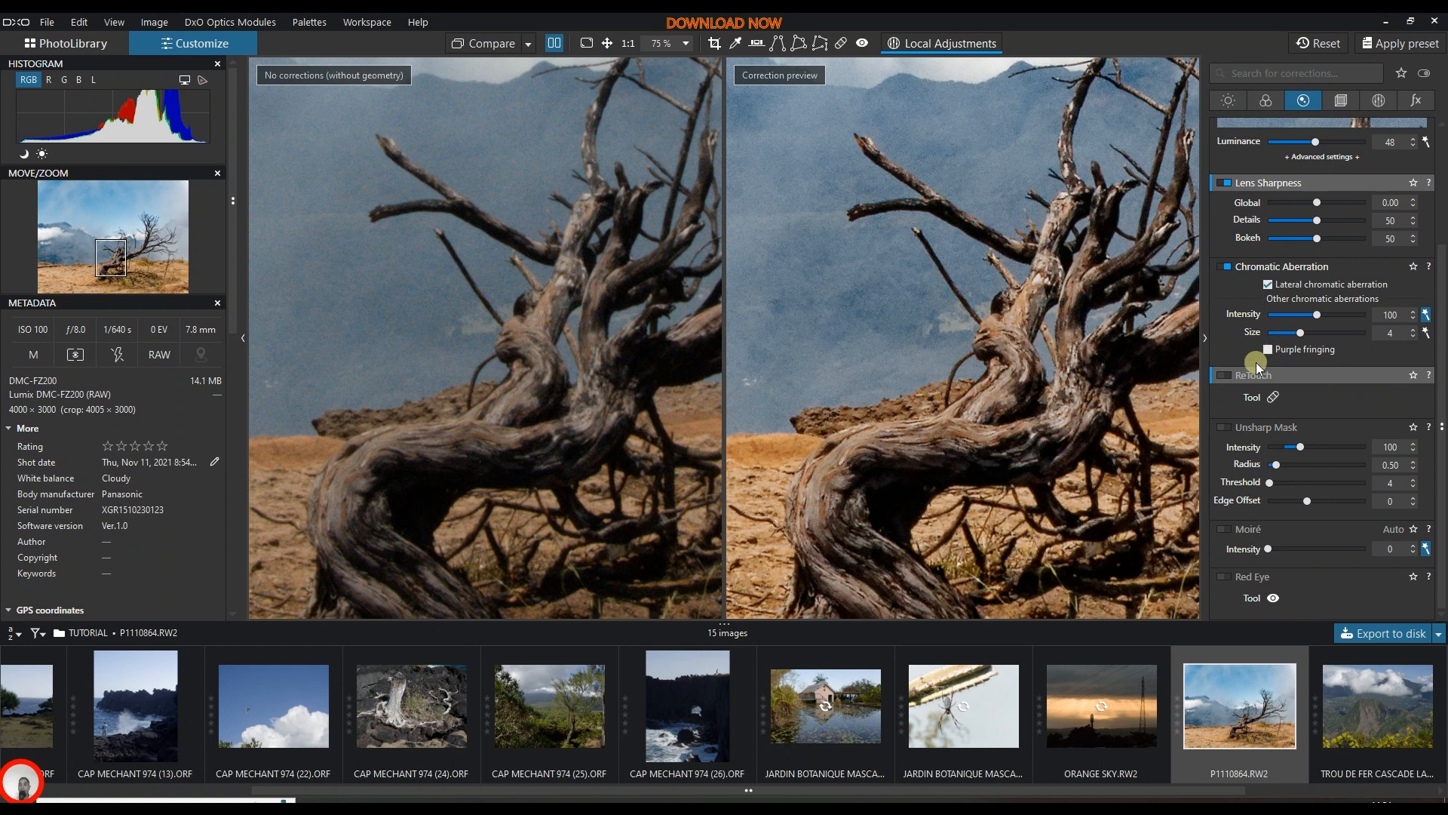
scroll(1241, 255, up, 1)
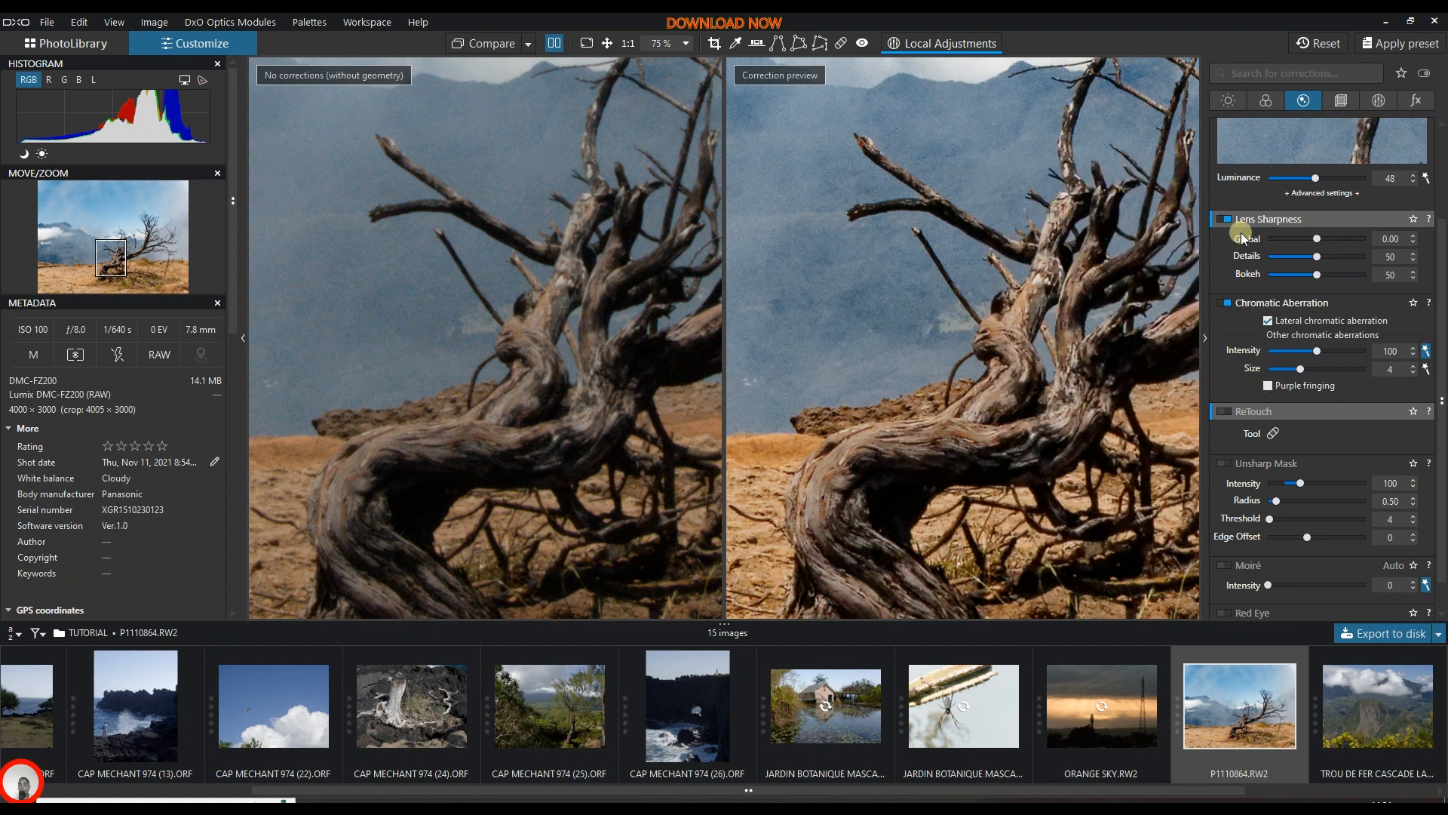
click(1225, 219)
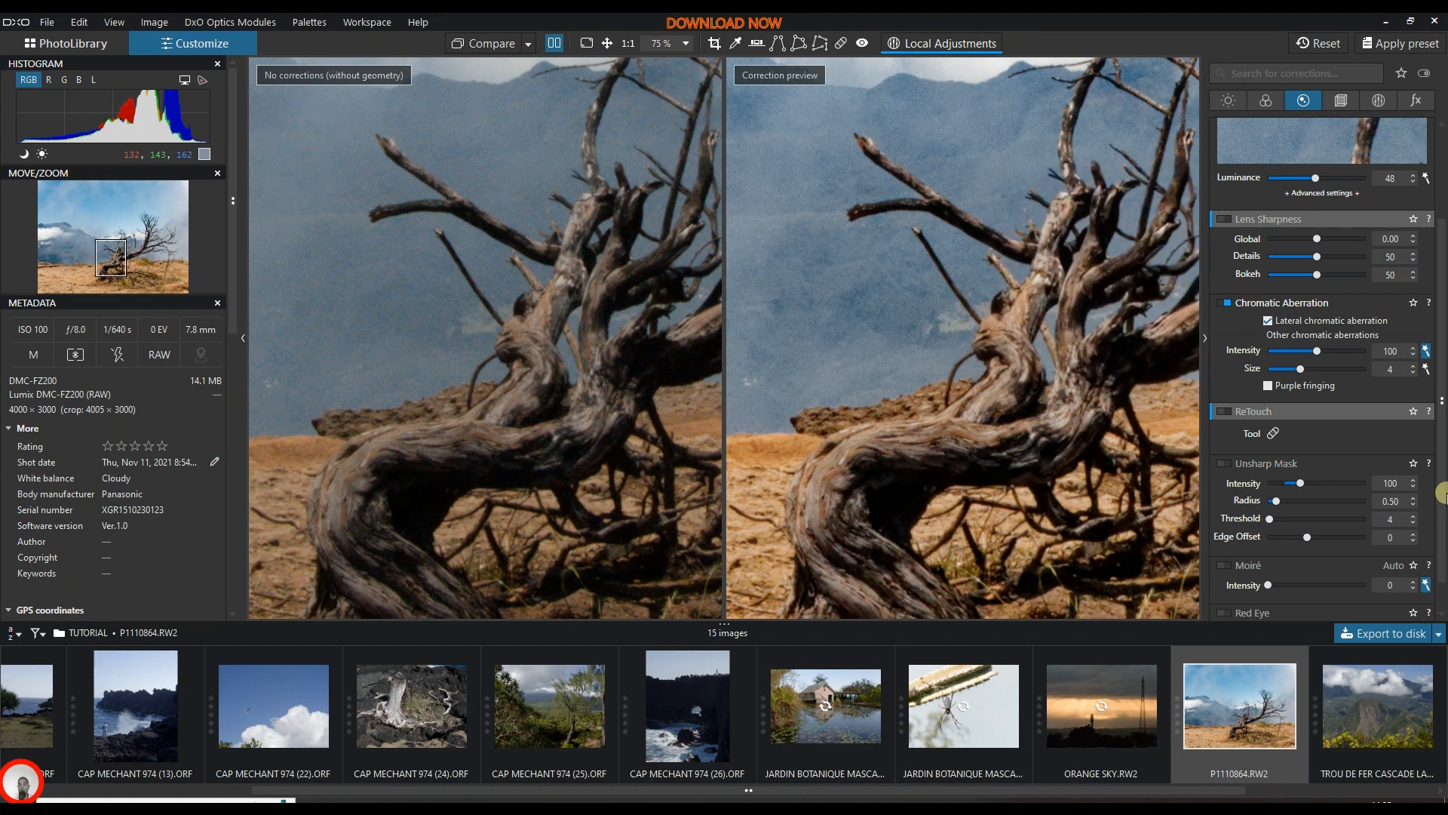
click(1225, 219)
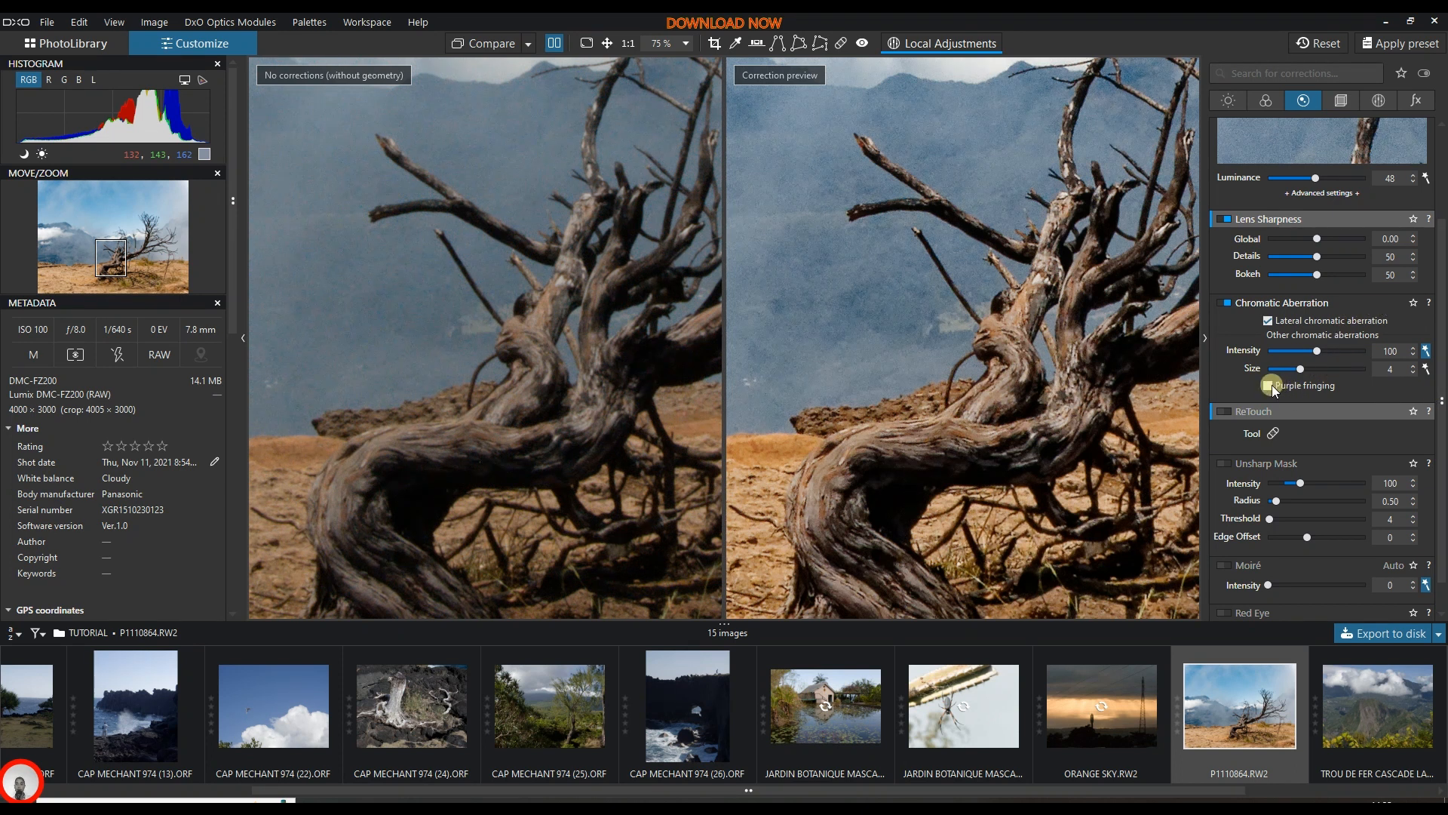
Enable the Purple fringing correction in Chromatic Aberration, checking it on the tree branches, and collapse the ReTouch section.
drag(1044, 222, 964, 416)
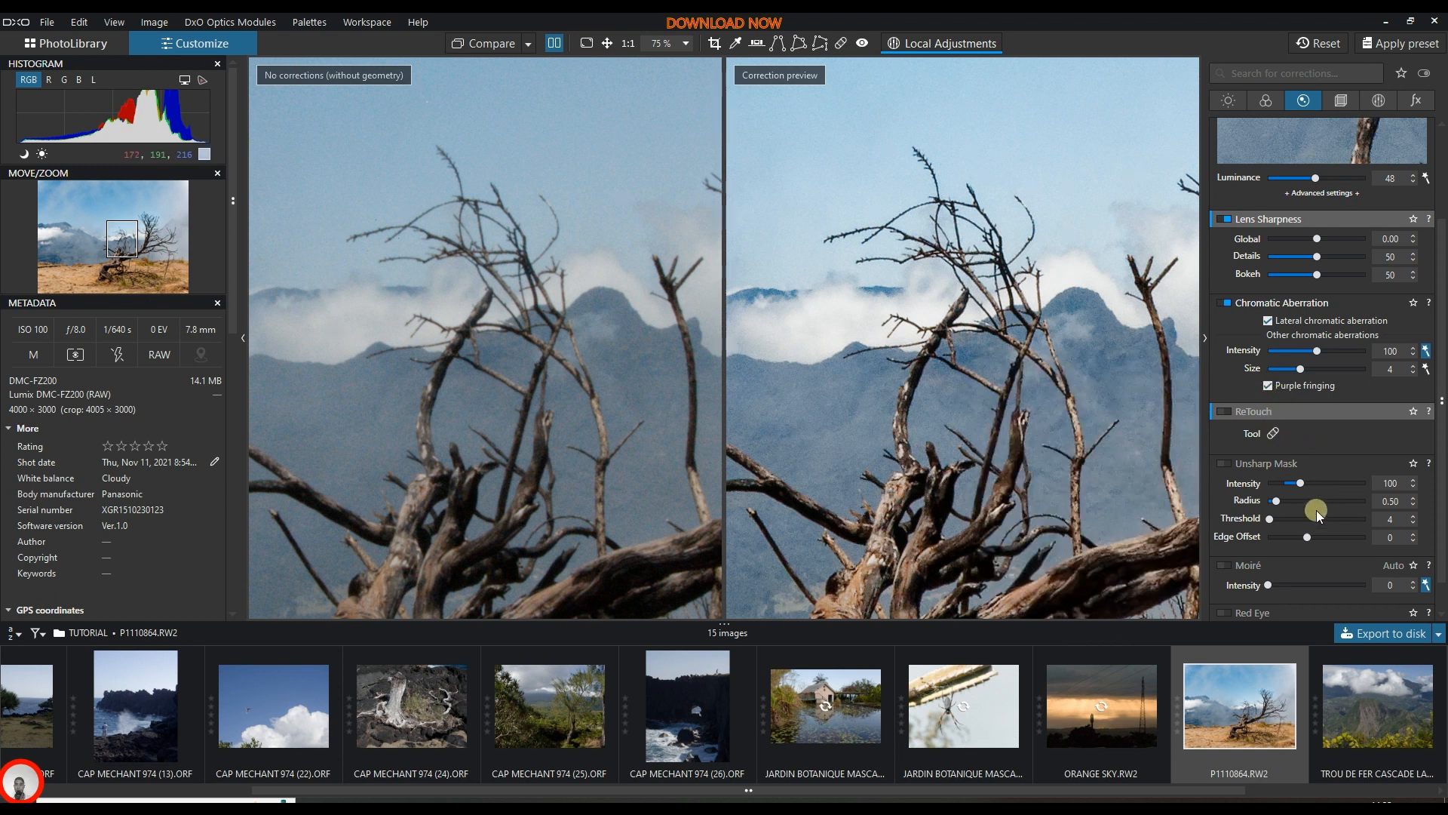
drag(1003, 398, 1092, 191)
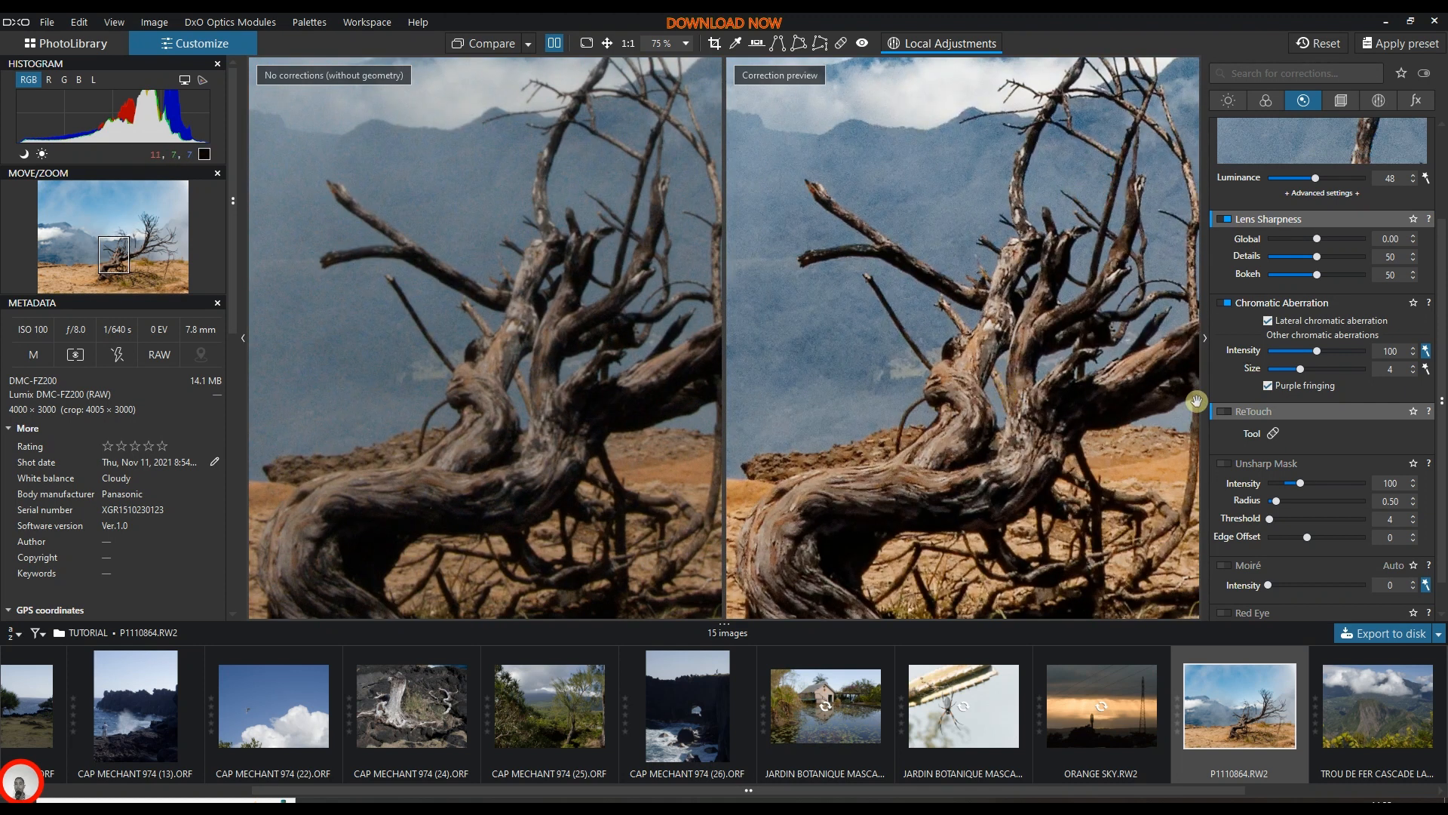
mouse_move(1269, 410)
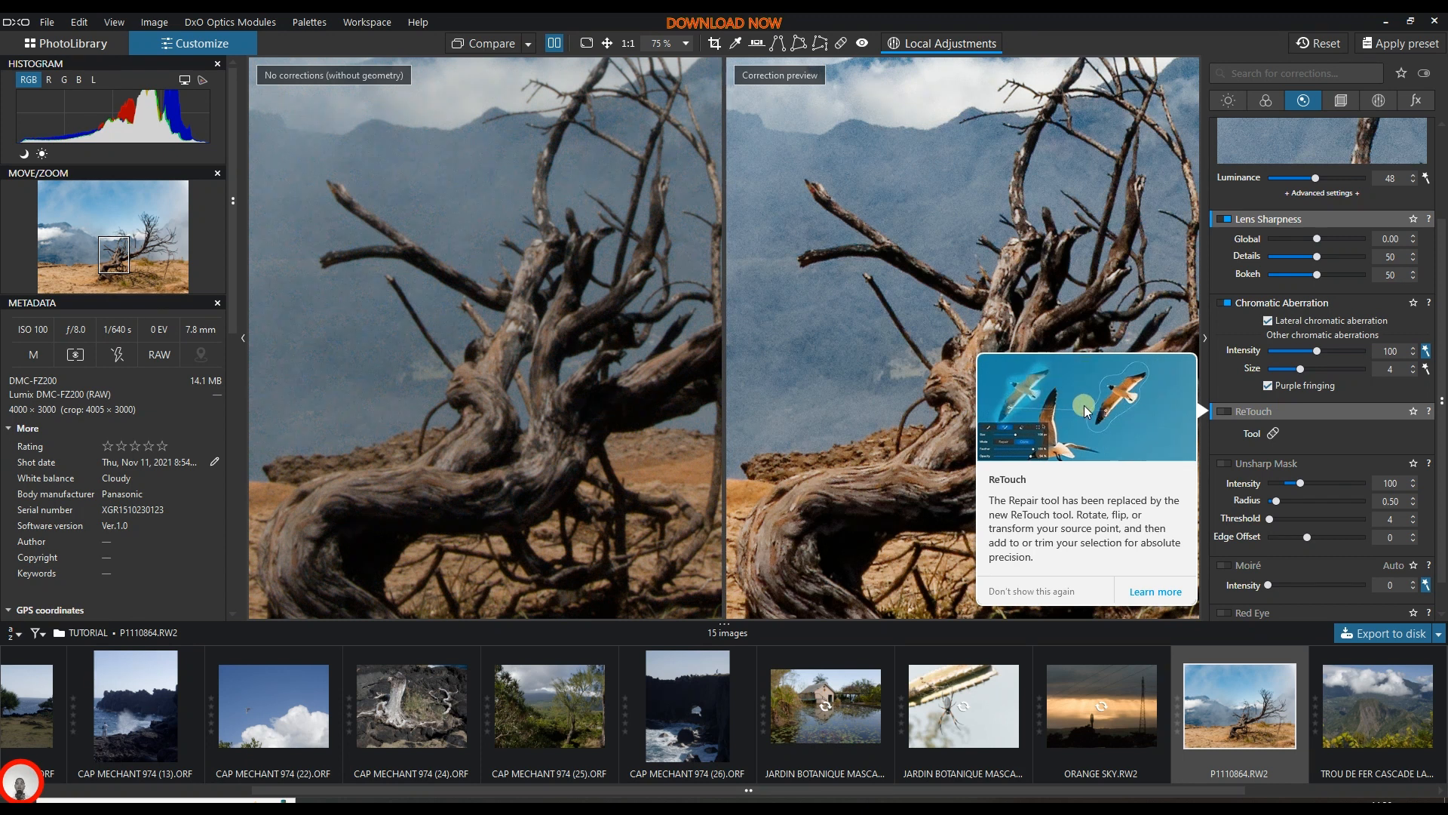
click(1297, 415)
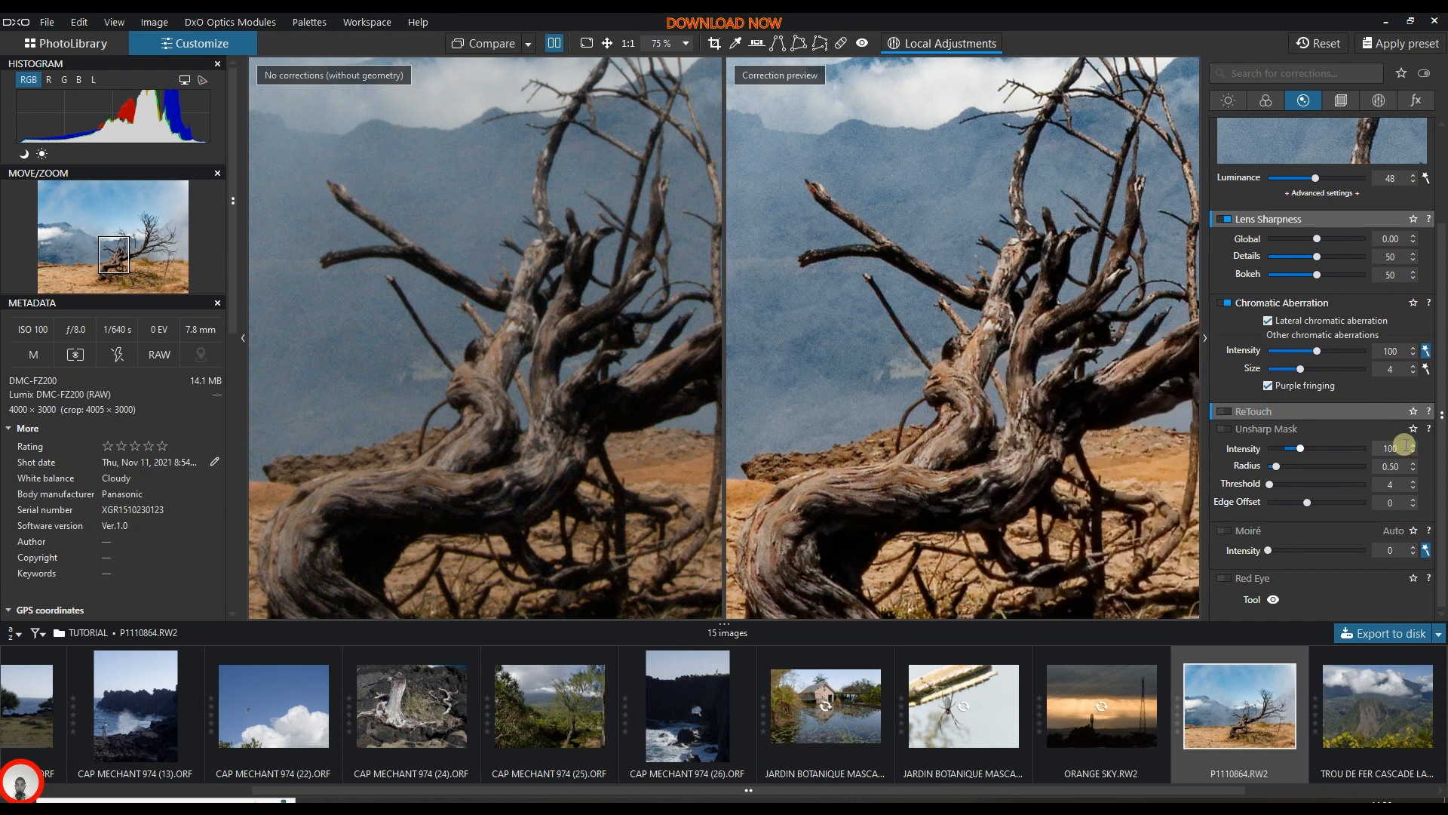
scroll(1405, 445, down, 1)
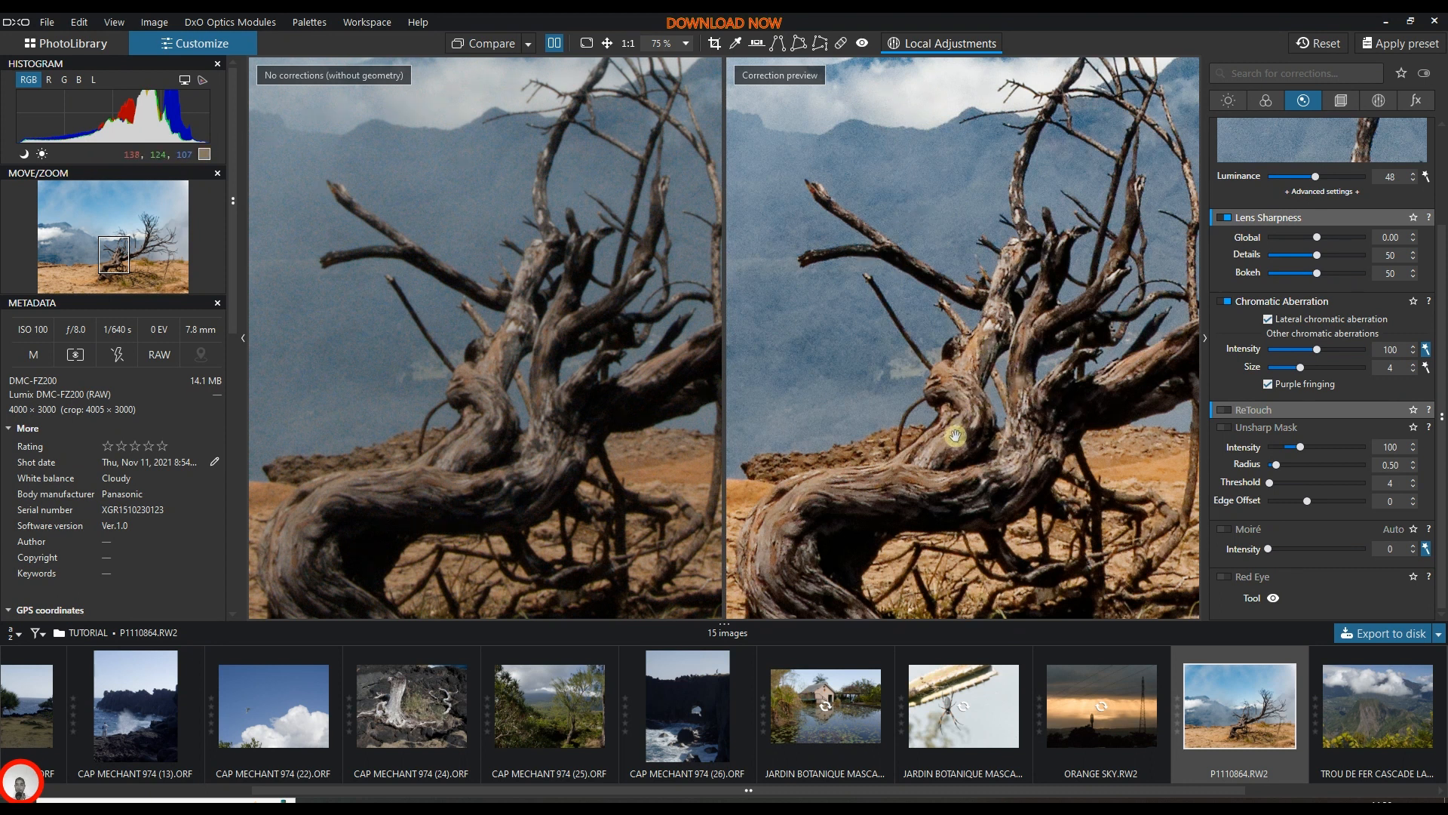
scroll(1297, 468, up, 2)
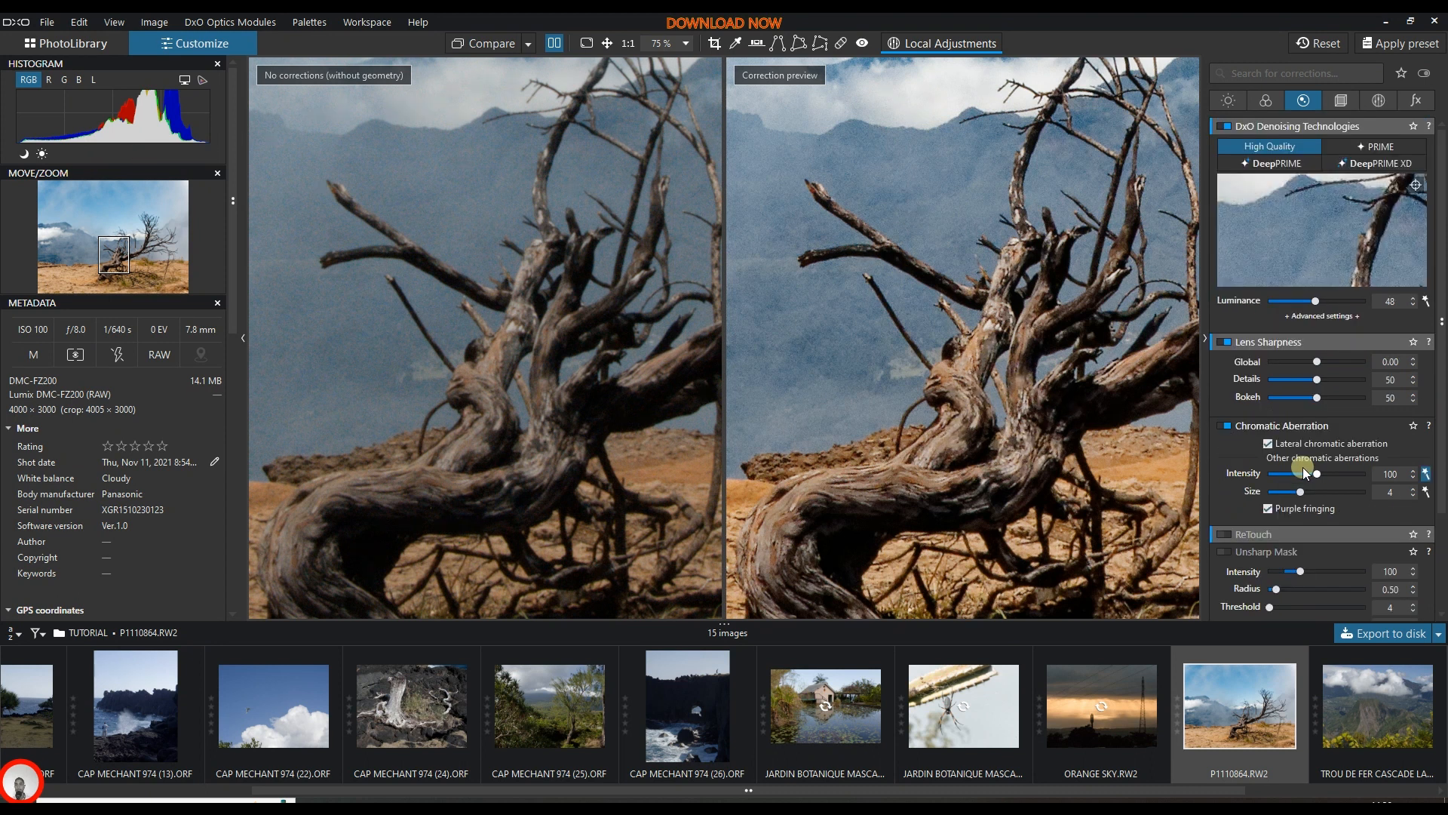
Show the whole photo in both comparison views and re-enable the HSL correction.
click(1351, 102)
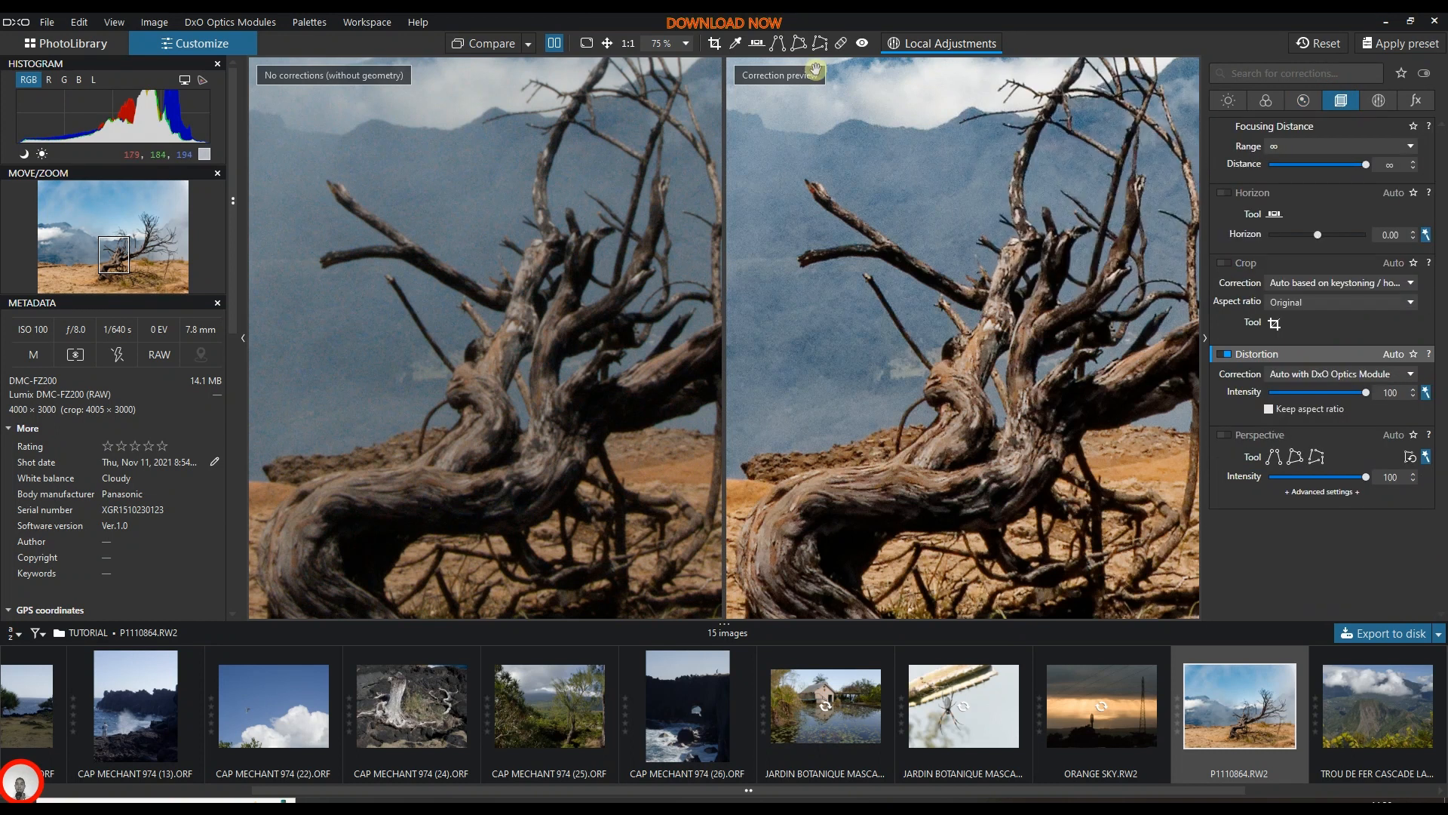
scroll(933, 337, down, 5)
scroll(933, 337, down, 1)
scroll(933, 337, down, 1)
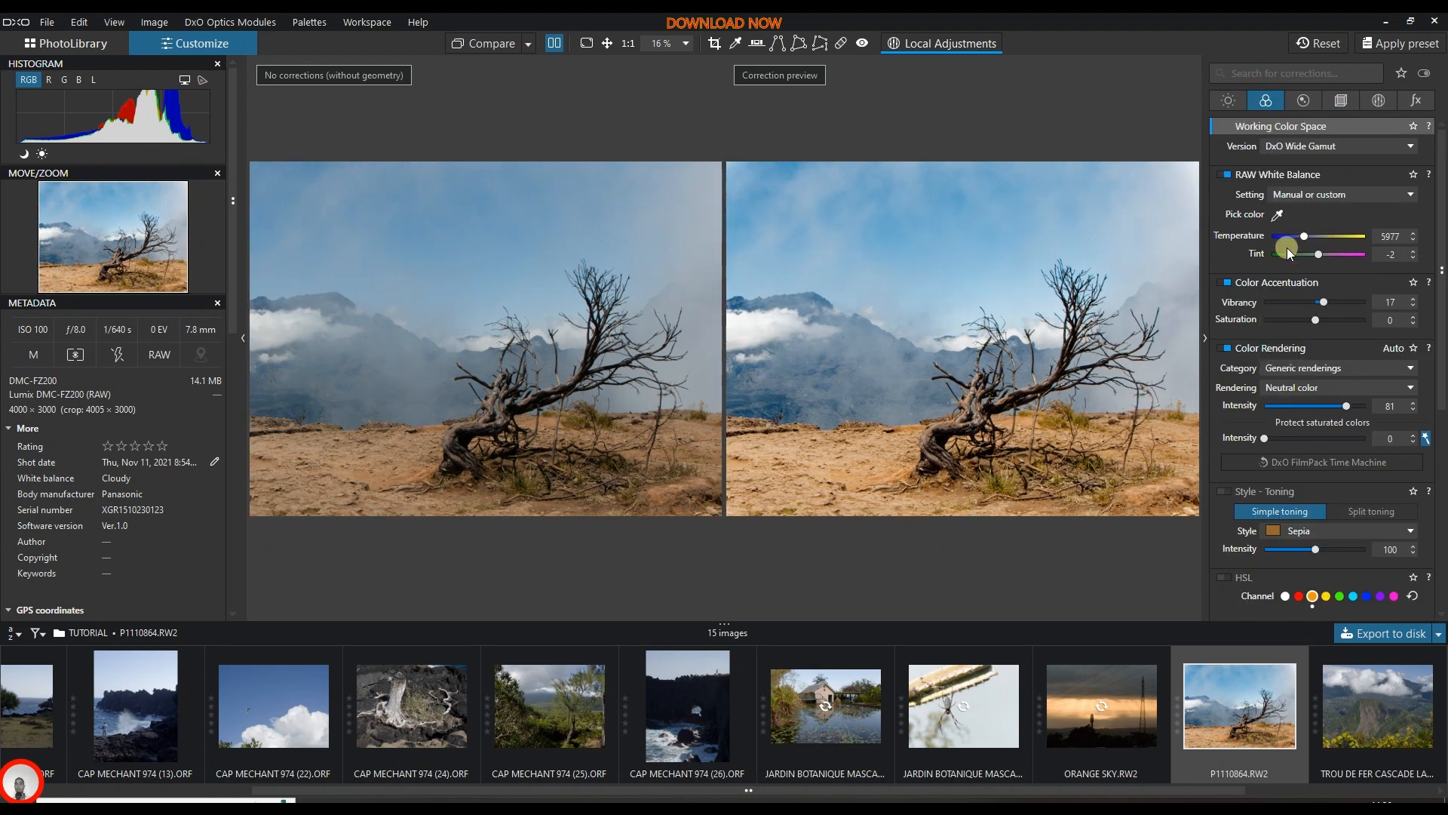
scroll(1240, 365, down, 2)
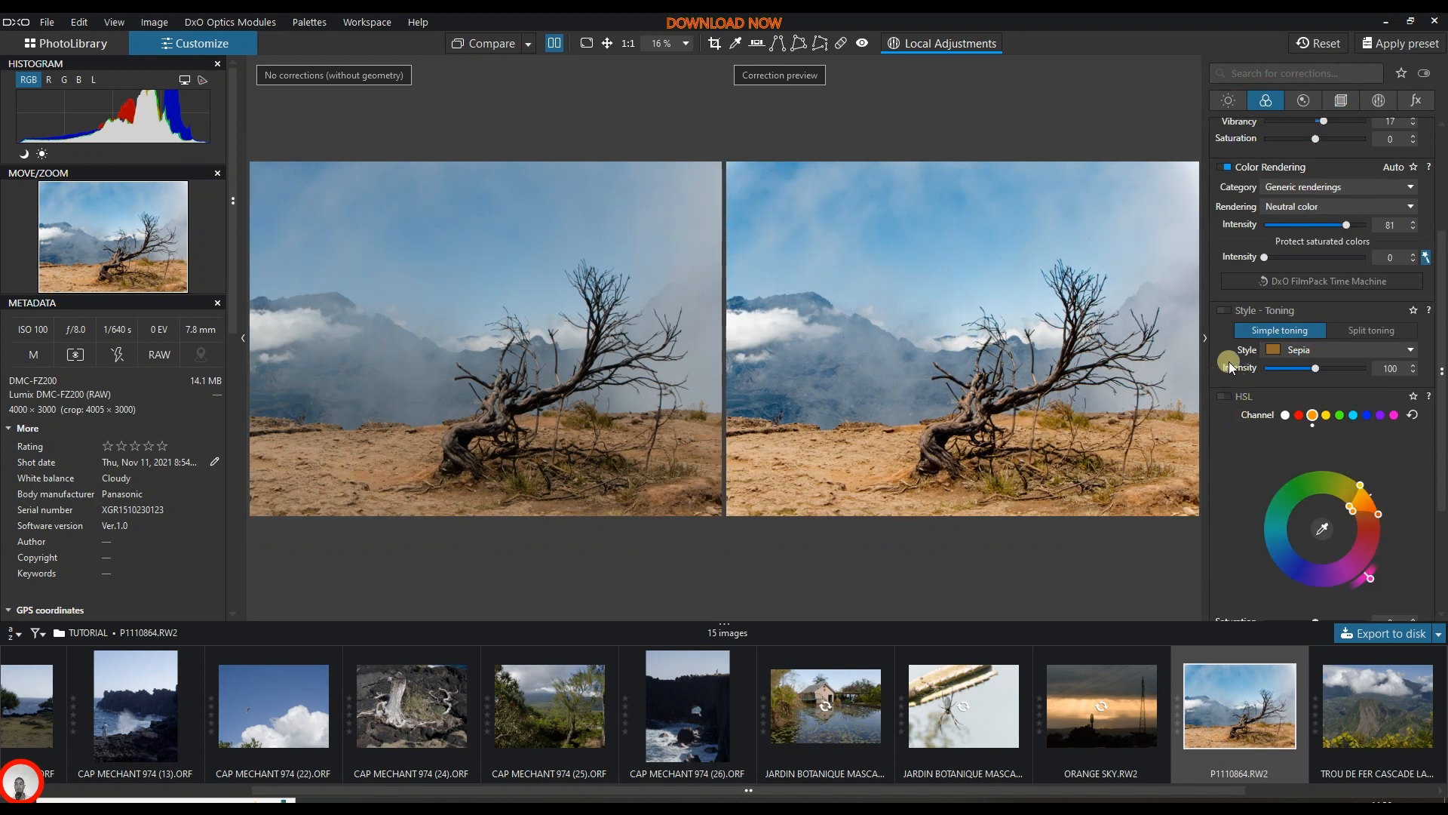
click(1224, 396)
Enable the automatic Horizon correction among the geometry corrections, leaving the focusing distance range at infinity.
click(1342, 100)
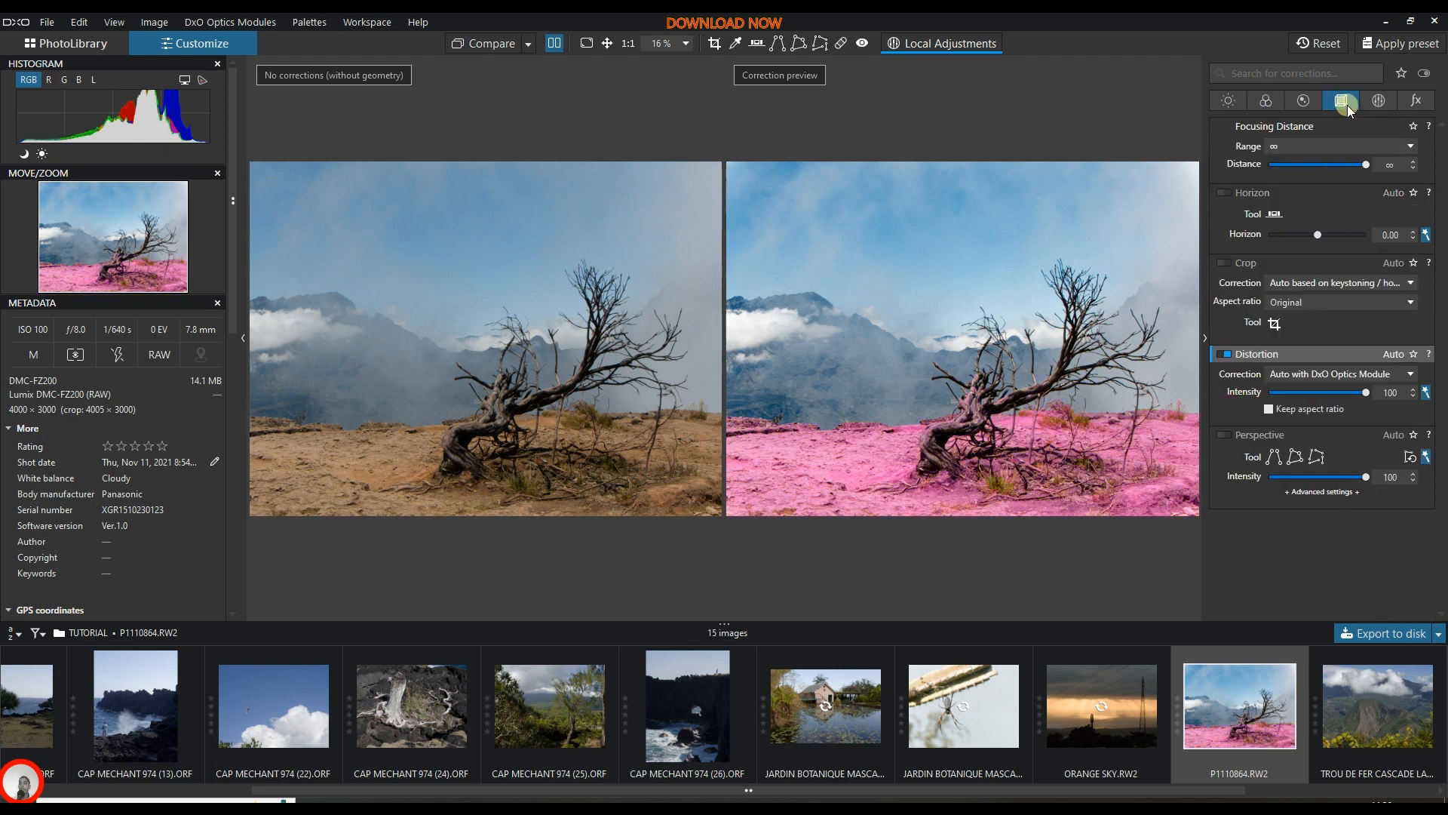
click(1340, 148)
click(1338, 150)
click(1226, 193)
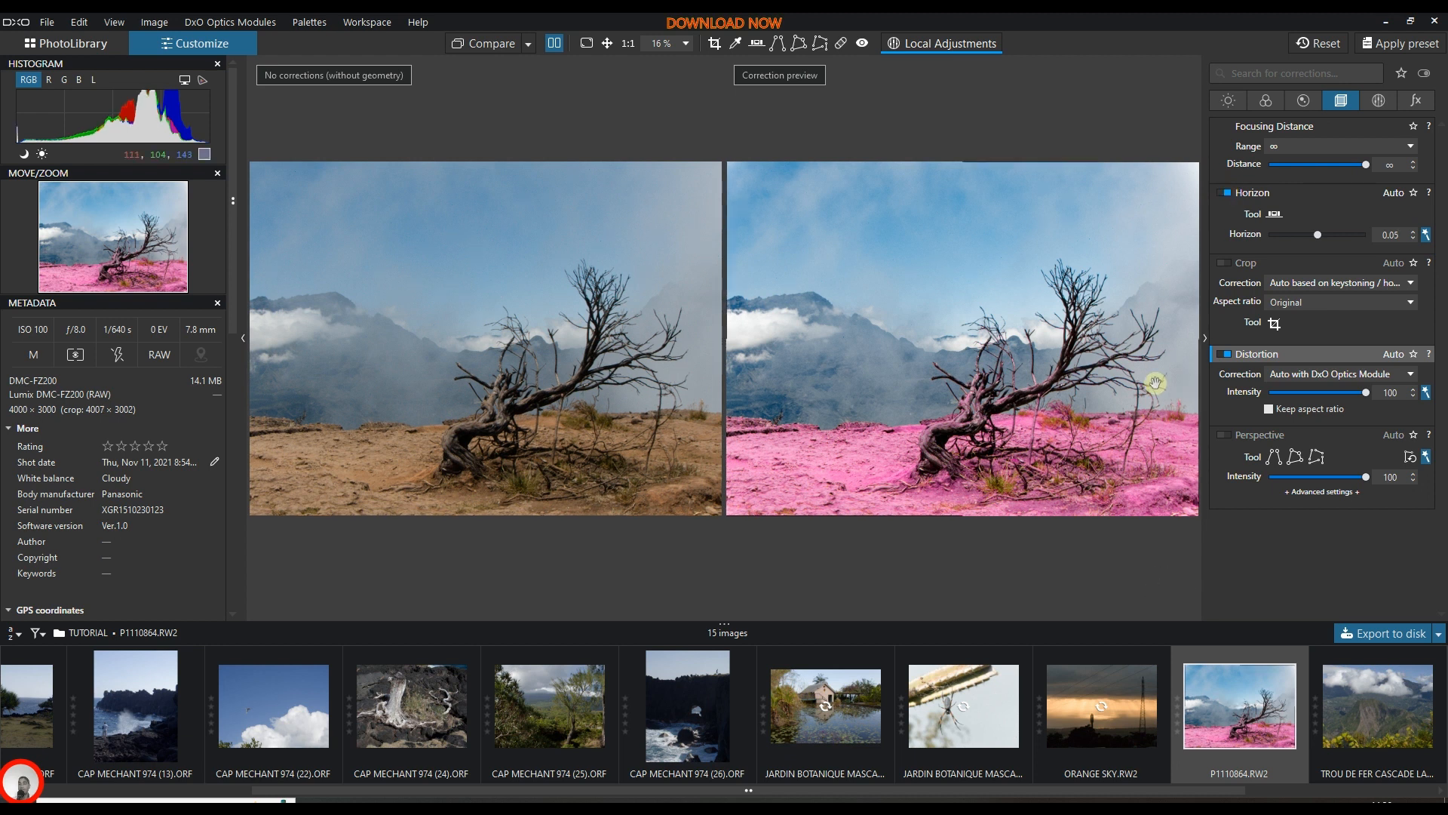
click(1226, 194)
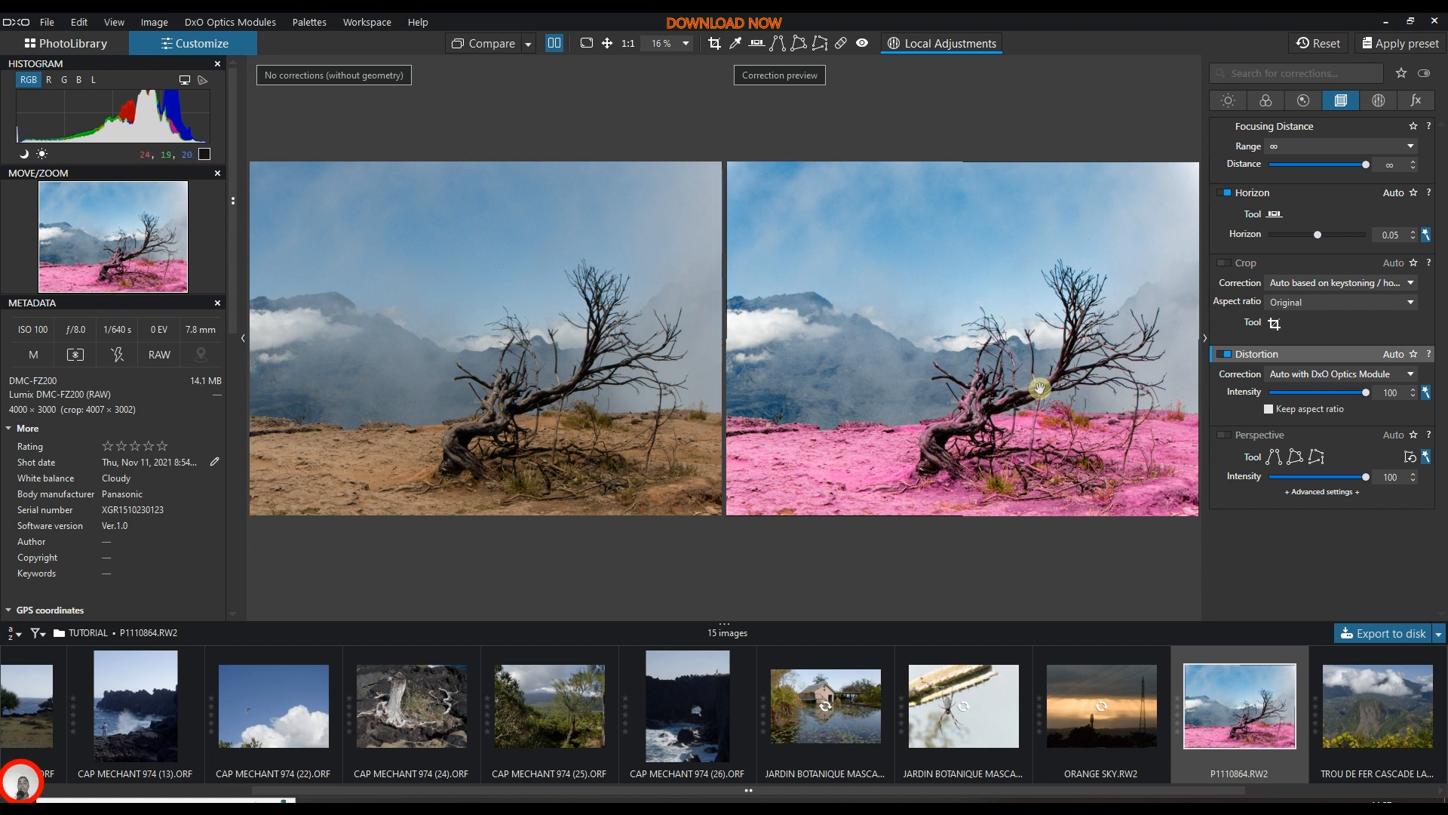
Enable the Crop correction with a 1 × 1 aspect ratio and set its correction mode to Manual.
click(1227, 263)
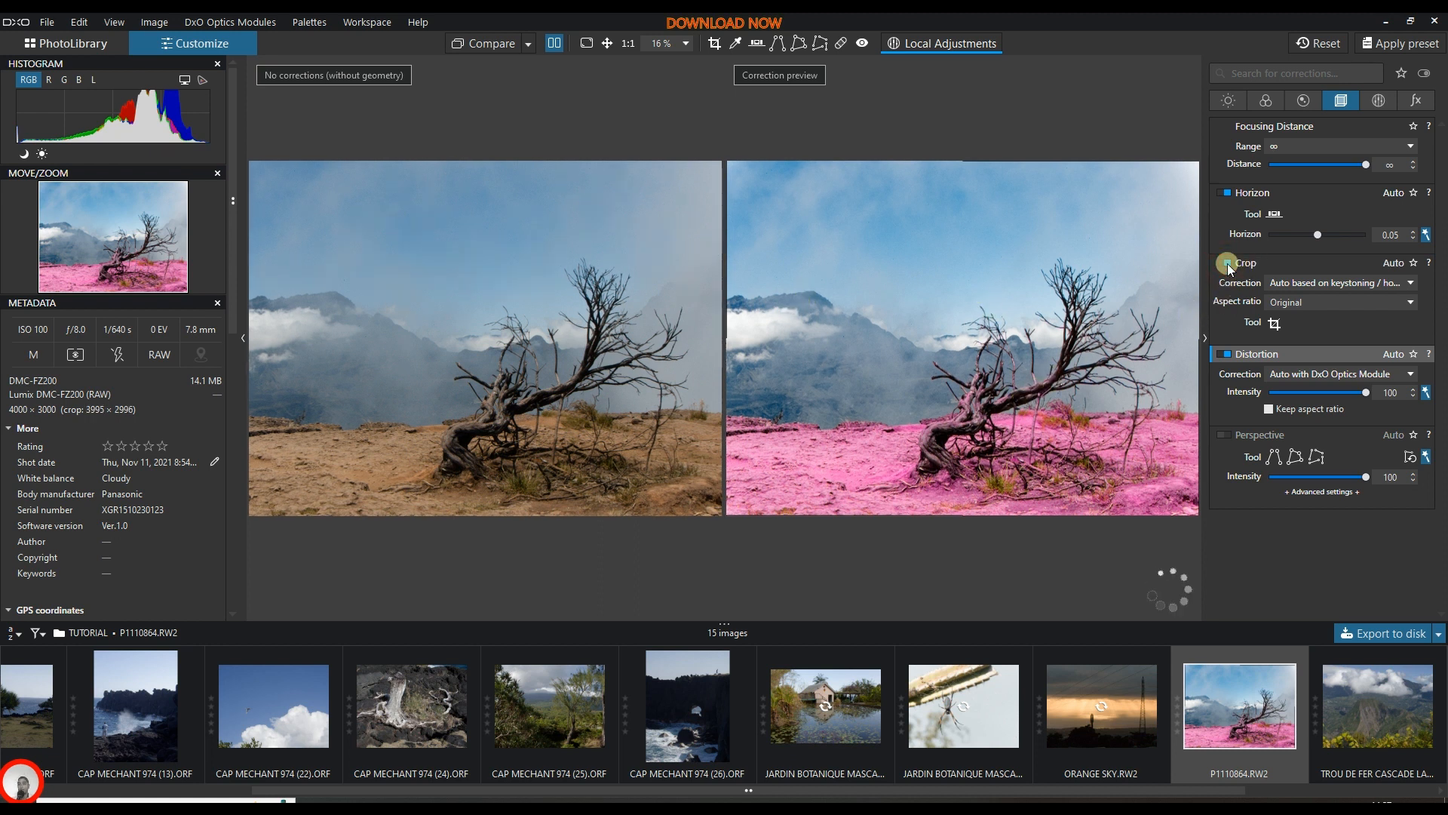
click(1299, 301)
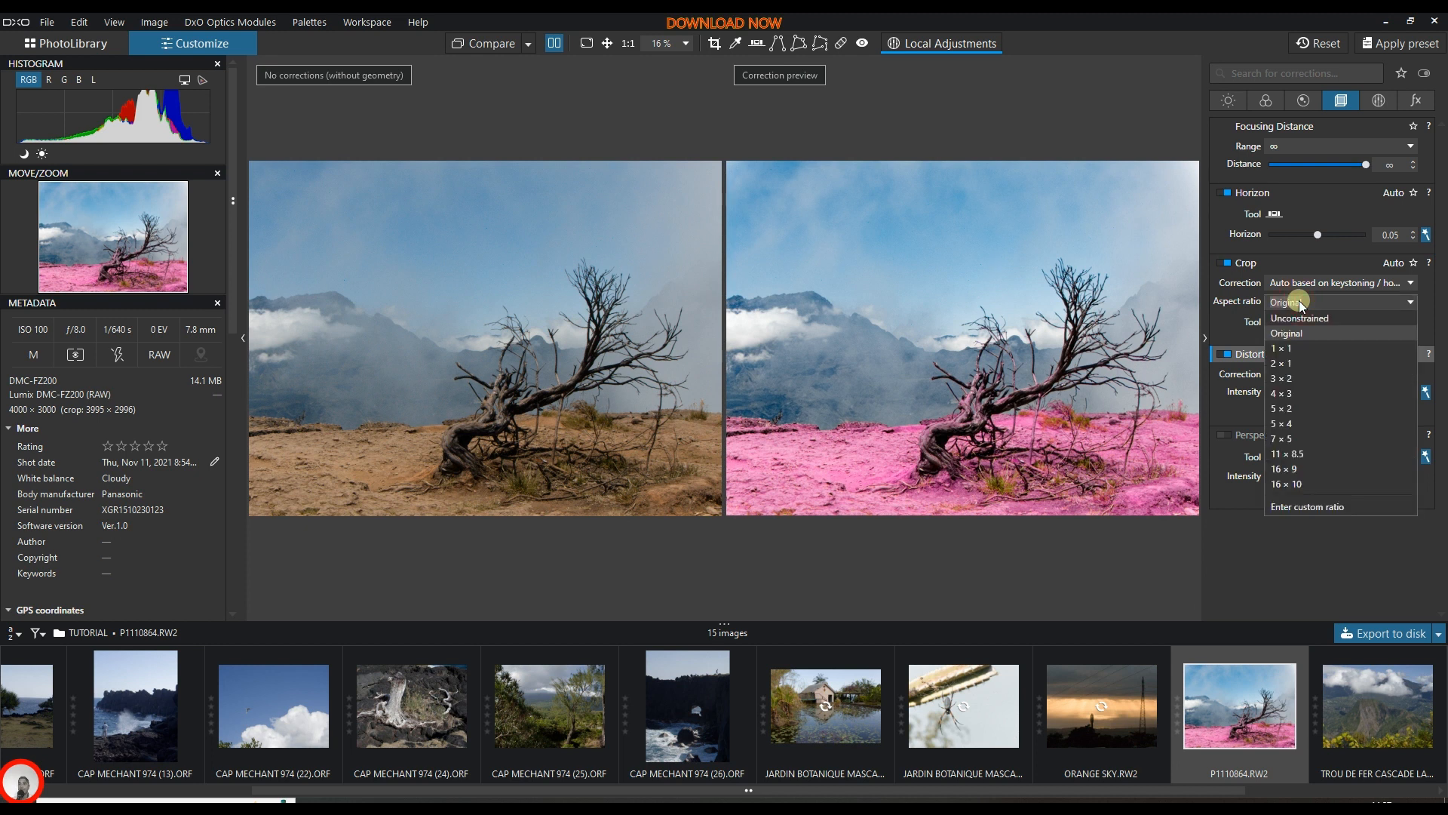
click(1290, 347)
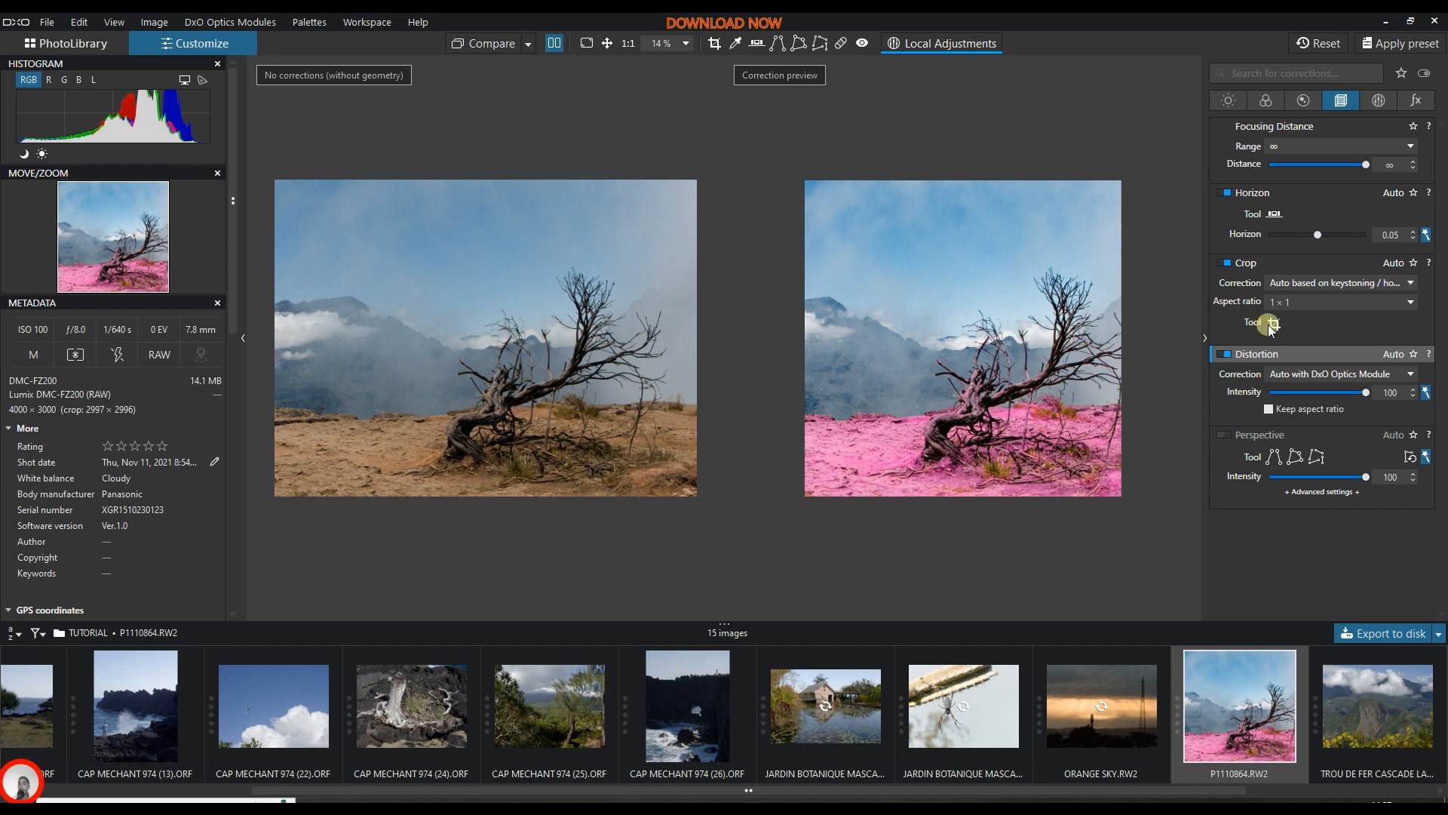
click(1334, 288)
click(1310, 302)
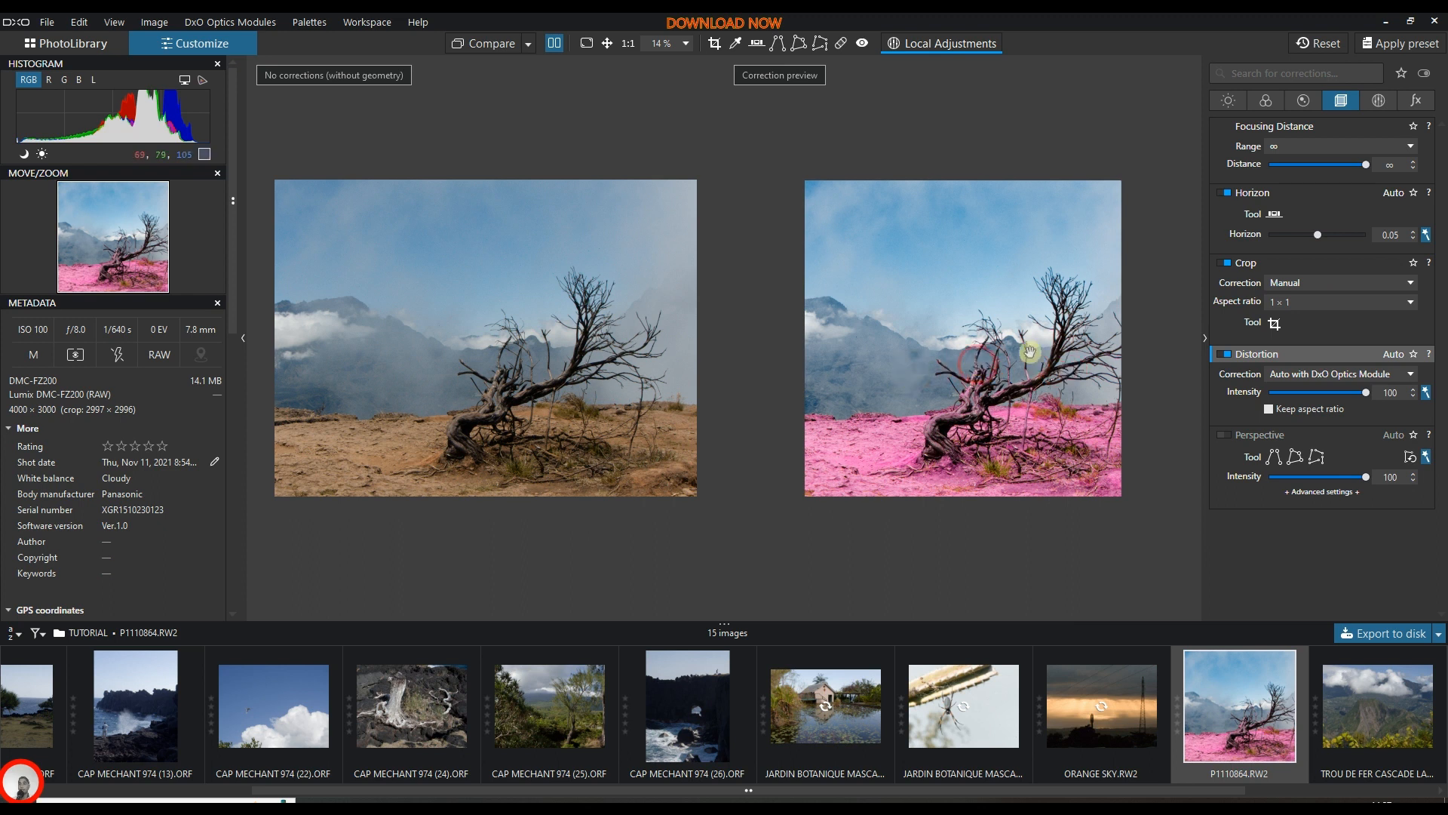
Shift the square crop sideways to frame the whole dead tree, apply it and return to the side-by-side comparison.
click(1275, 323)
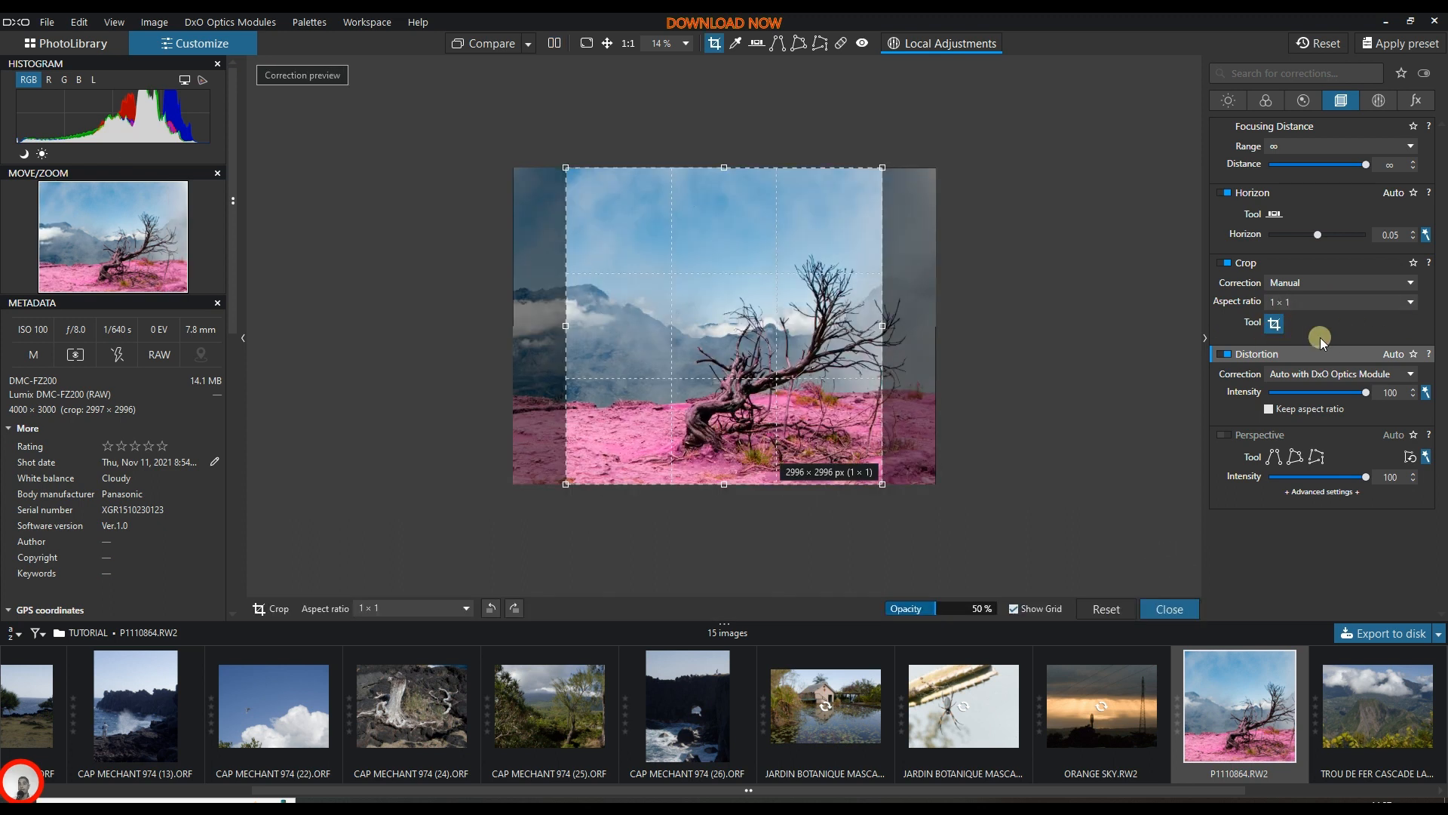
drag(721, 335, 760, 337)
drag(602, 324, 586, 324)
drag(717, 330, 715, 331)
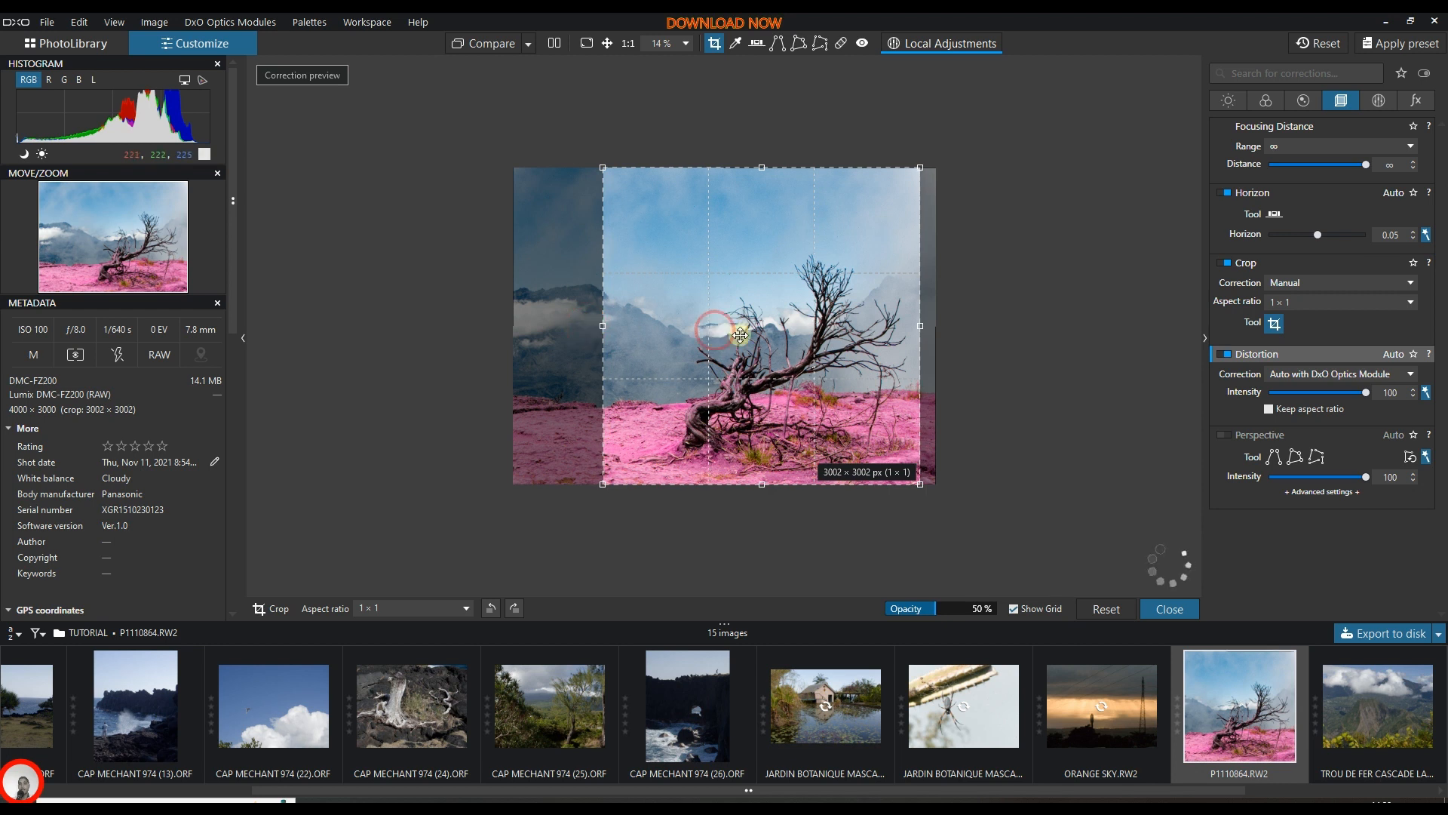
click(1274, 324)
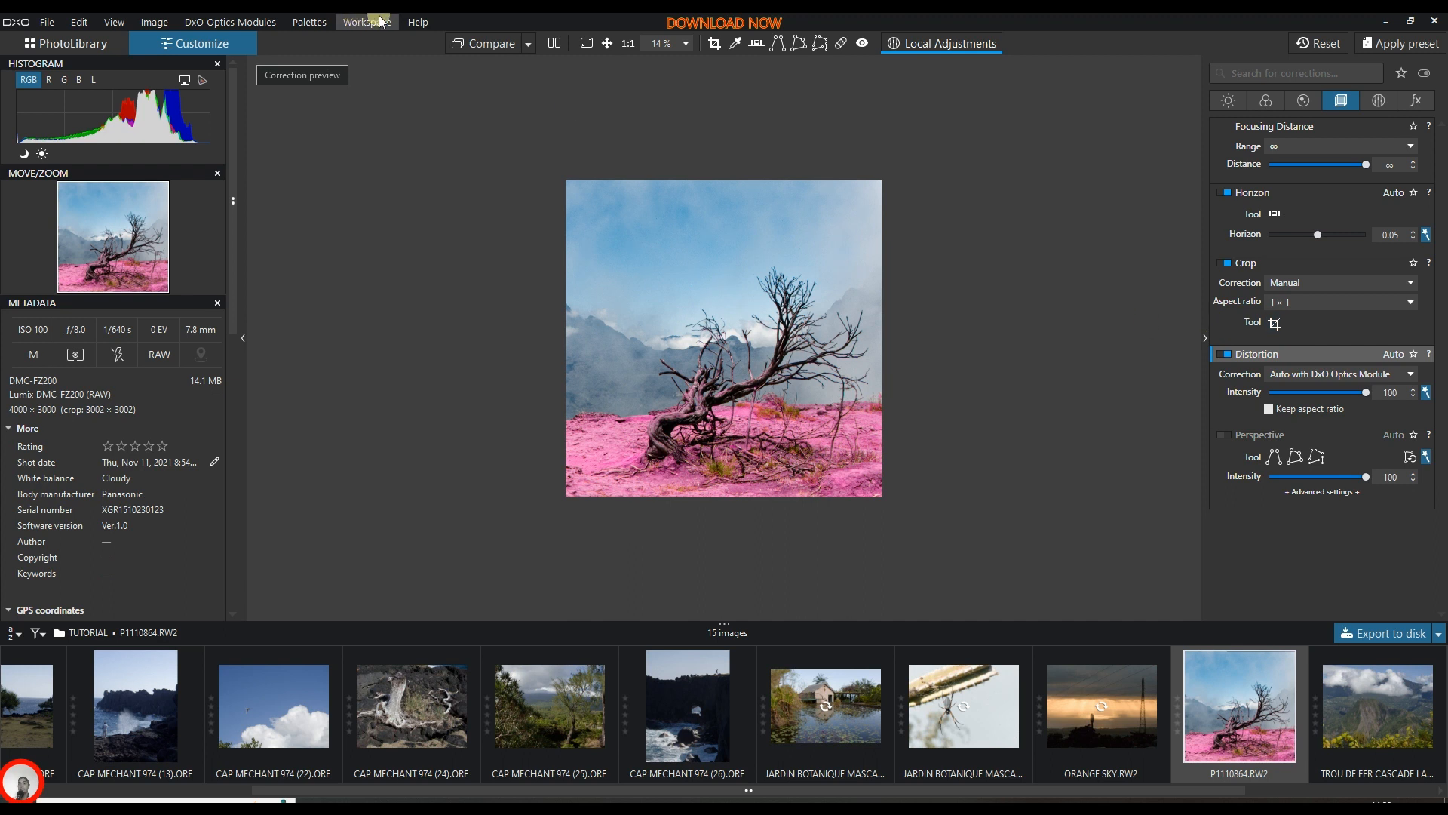
click(553, 43)
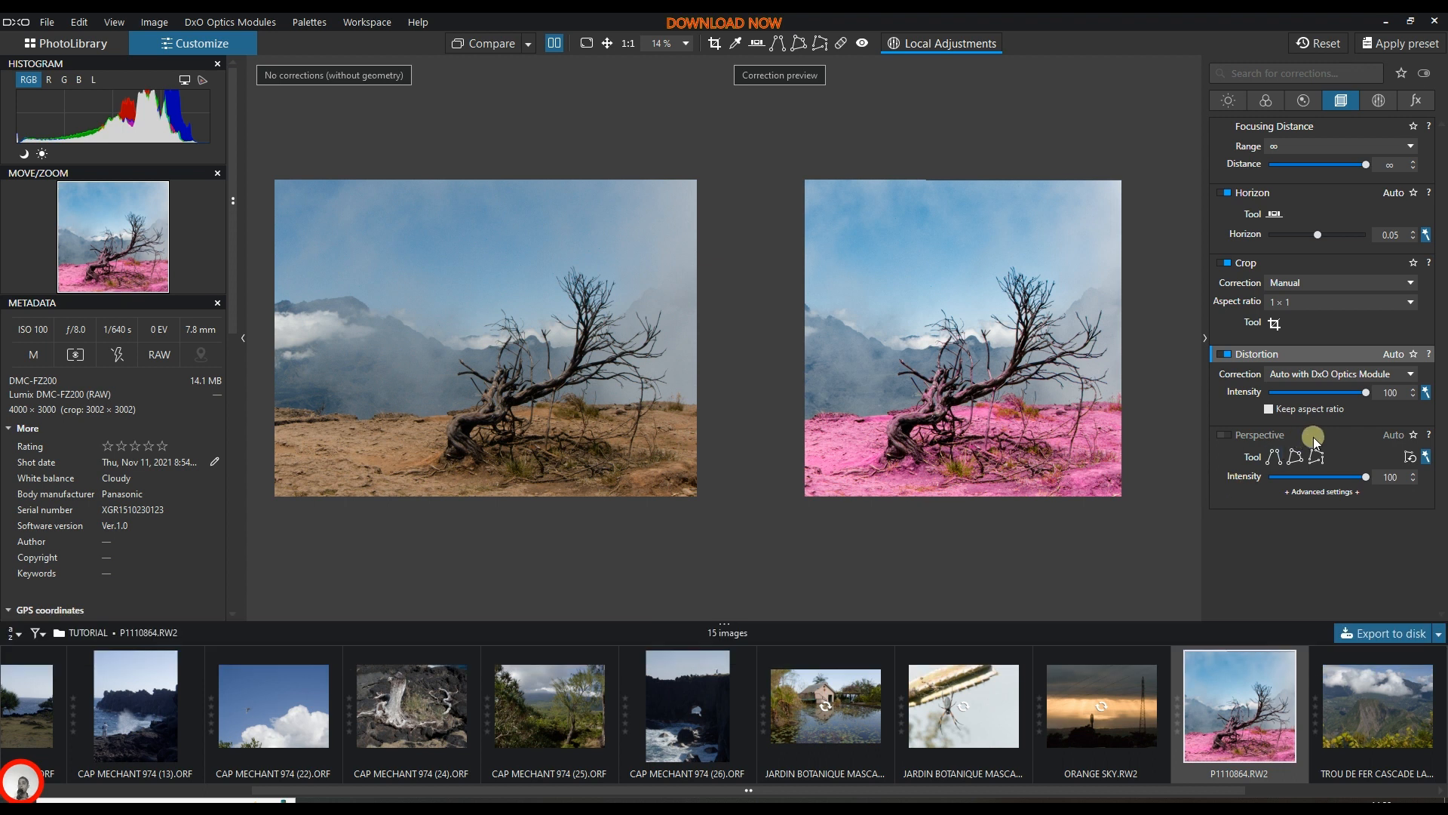
Activate Local Adjustments, choose the Control Point masking tool and place a control point in the blue sky.
click(1370, 101)
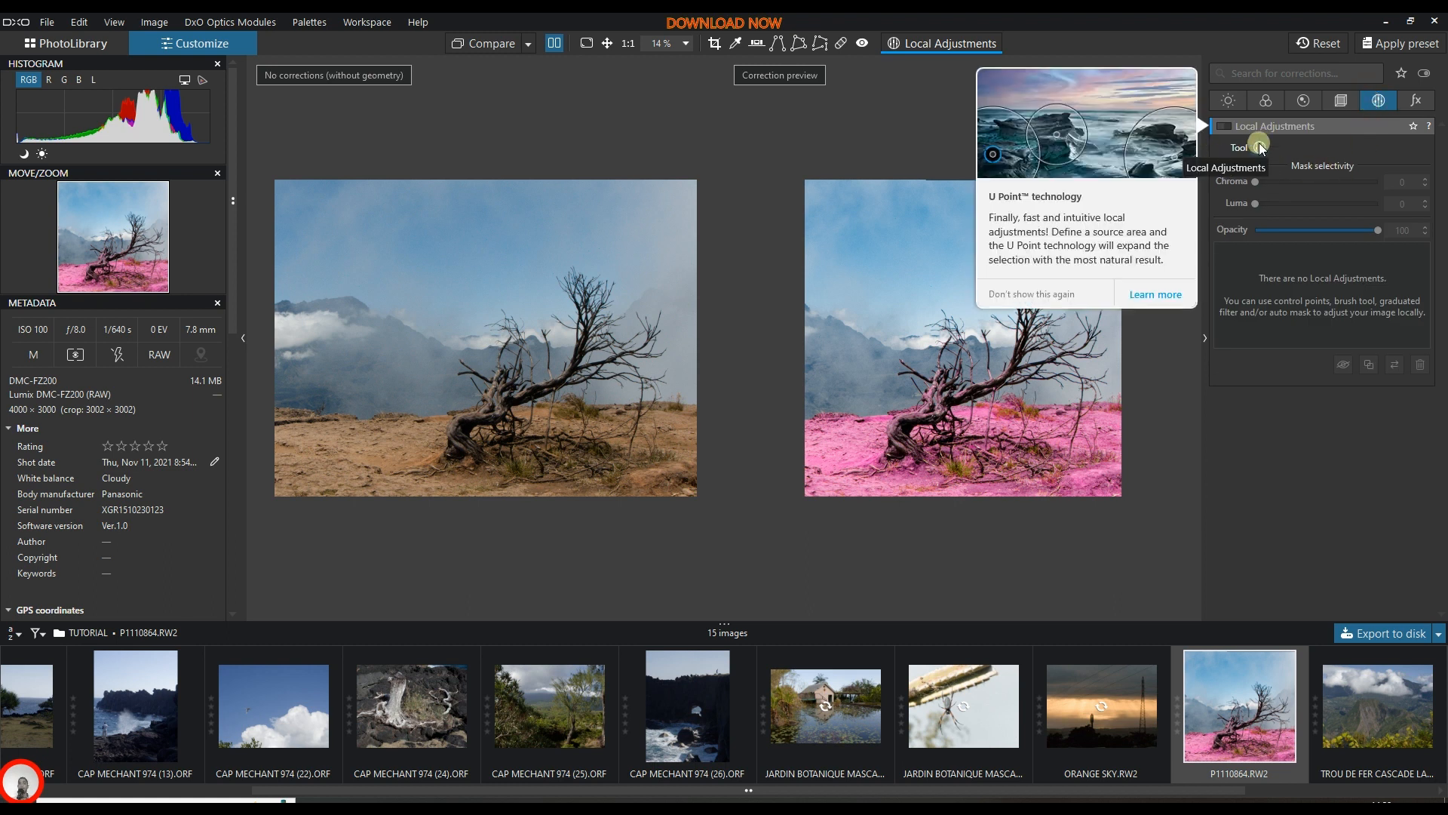
click(921, 47)
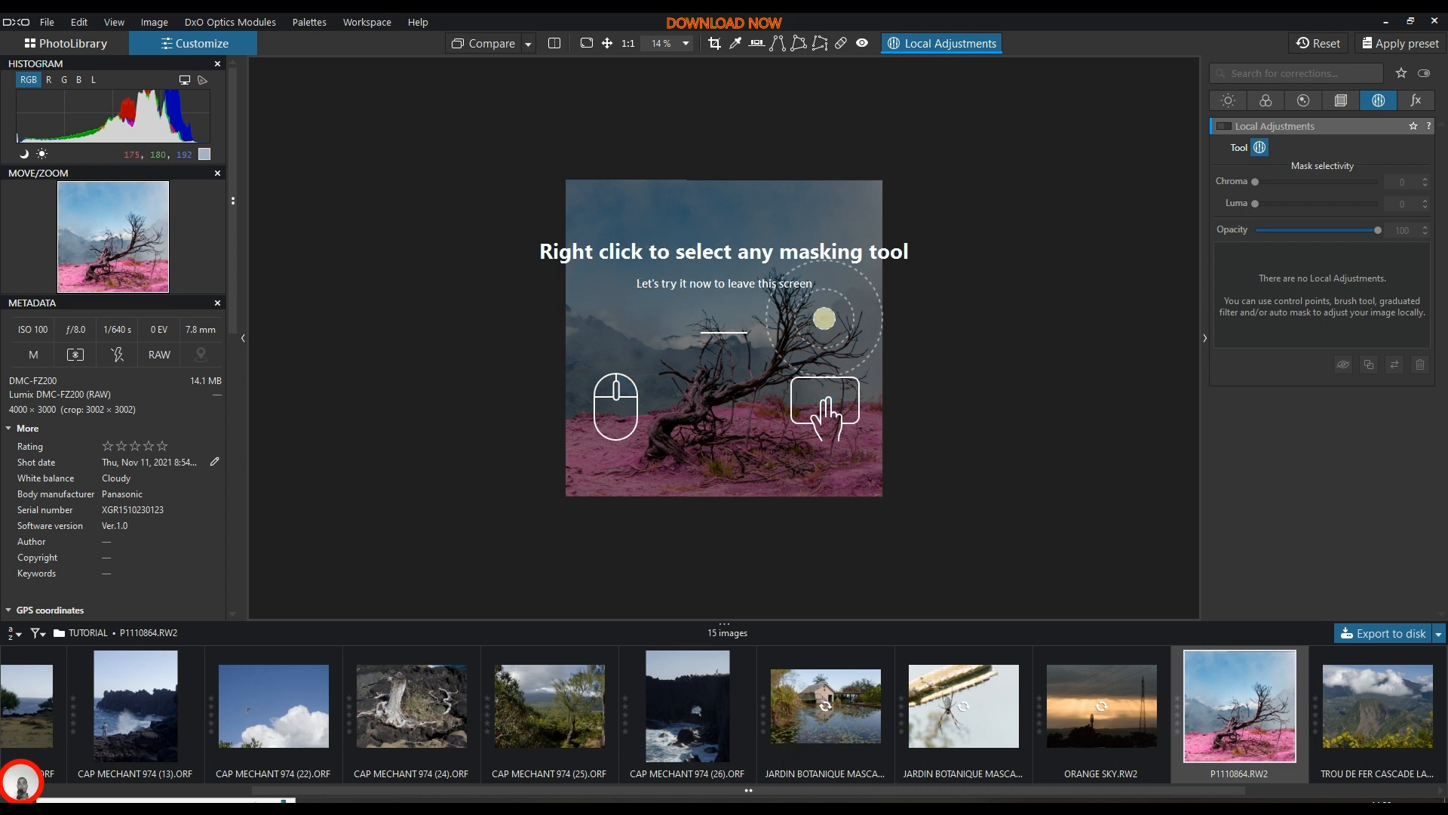
right_click(826, 319)
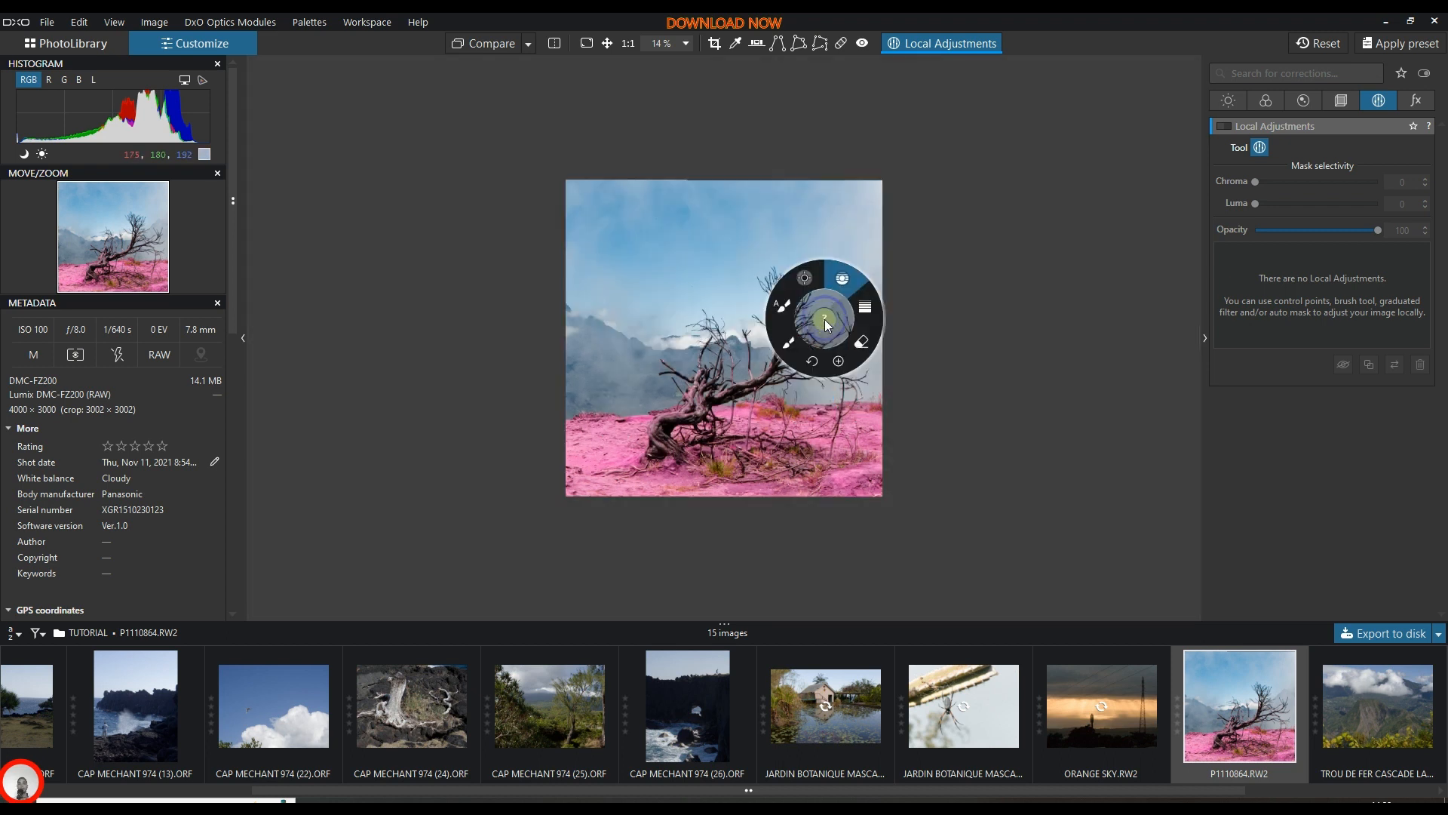
right_click(665, 249)
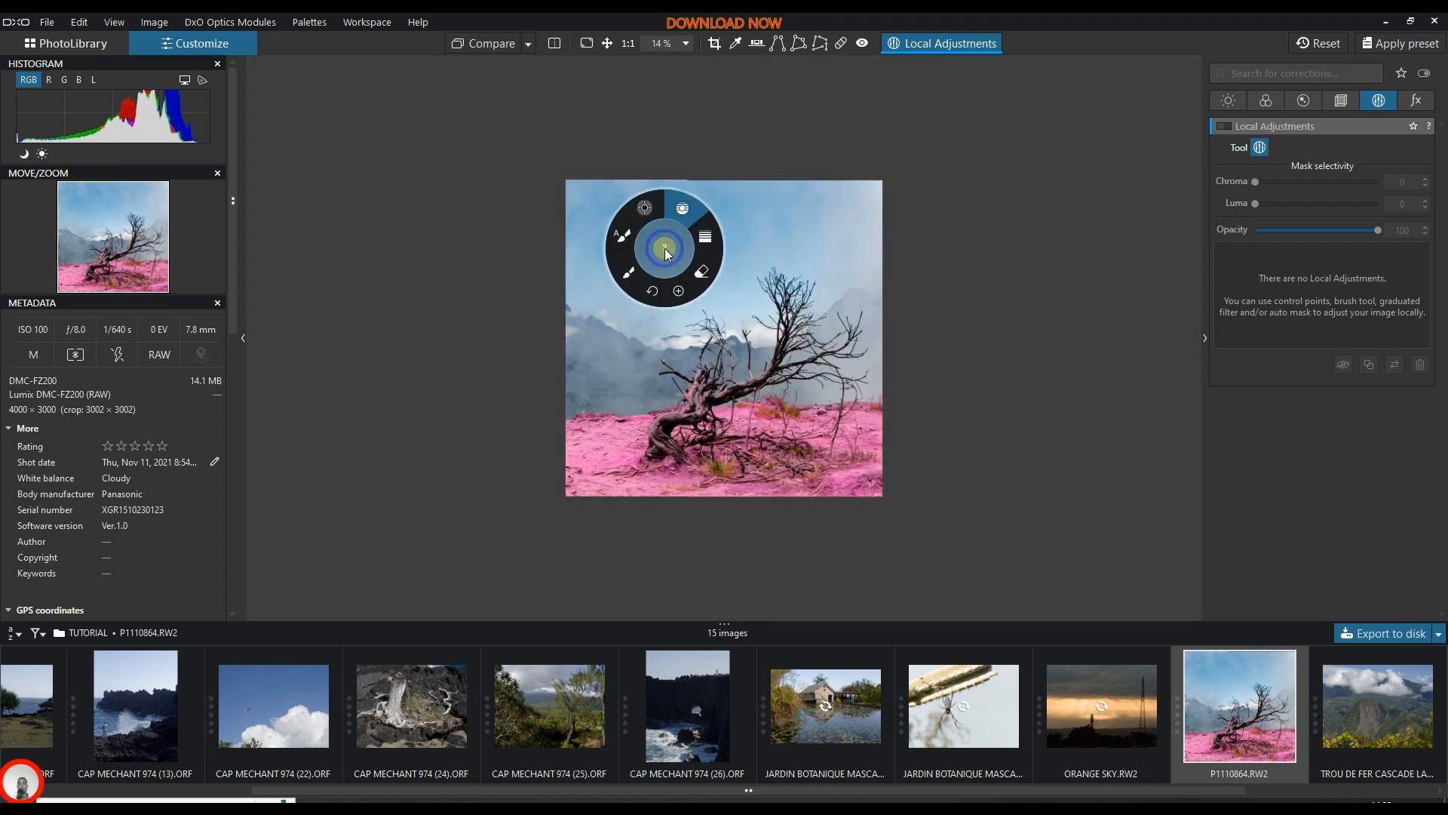
click(653, 209)
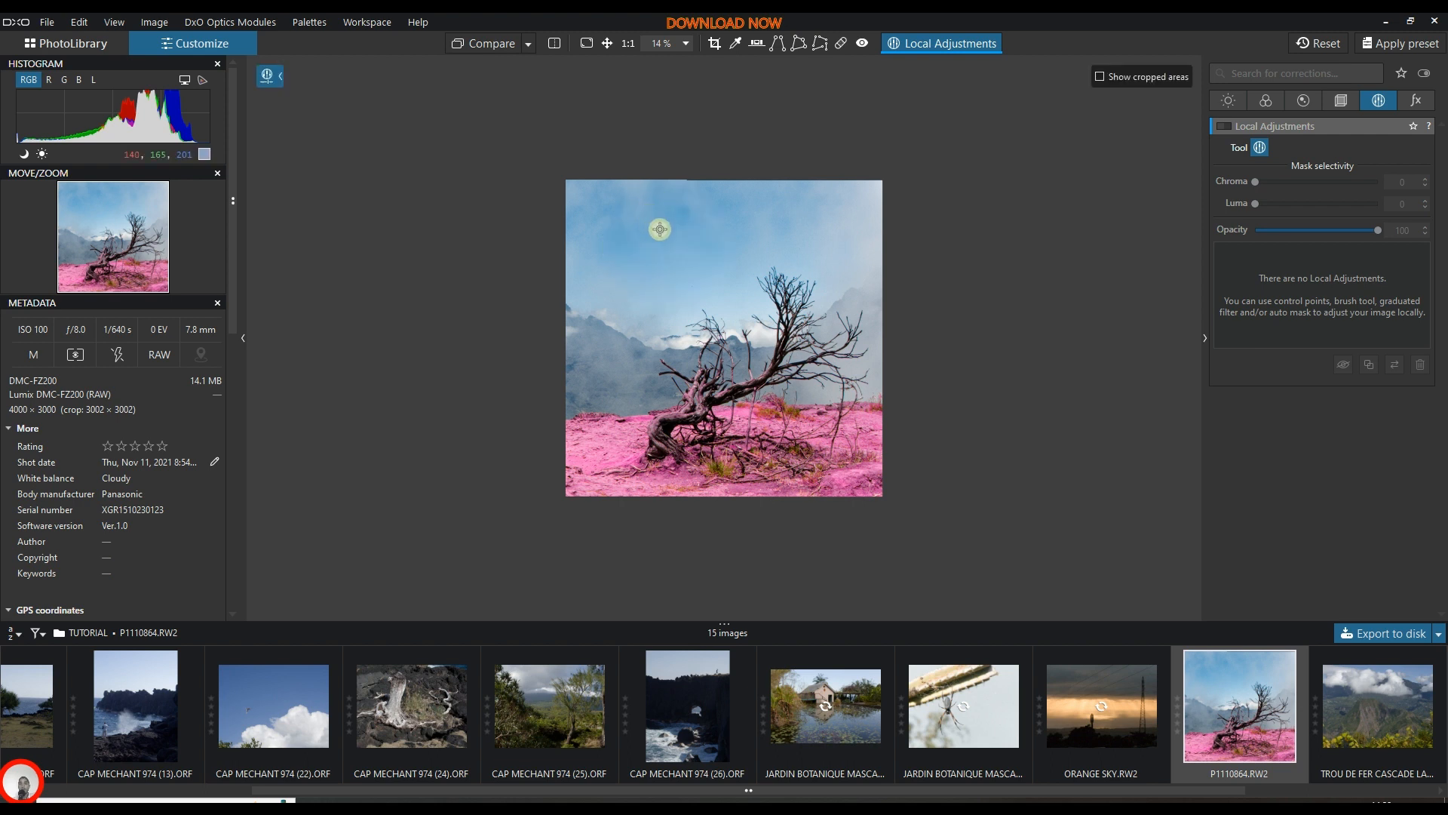
click(660, 228)
drag(693, 259, 702, 269)
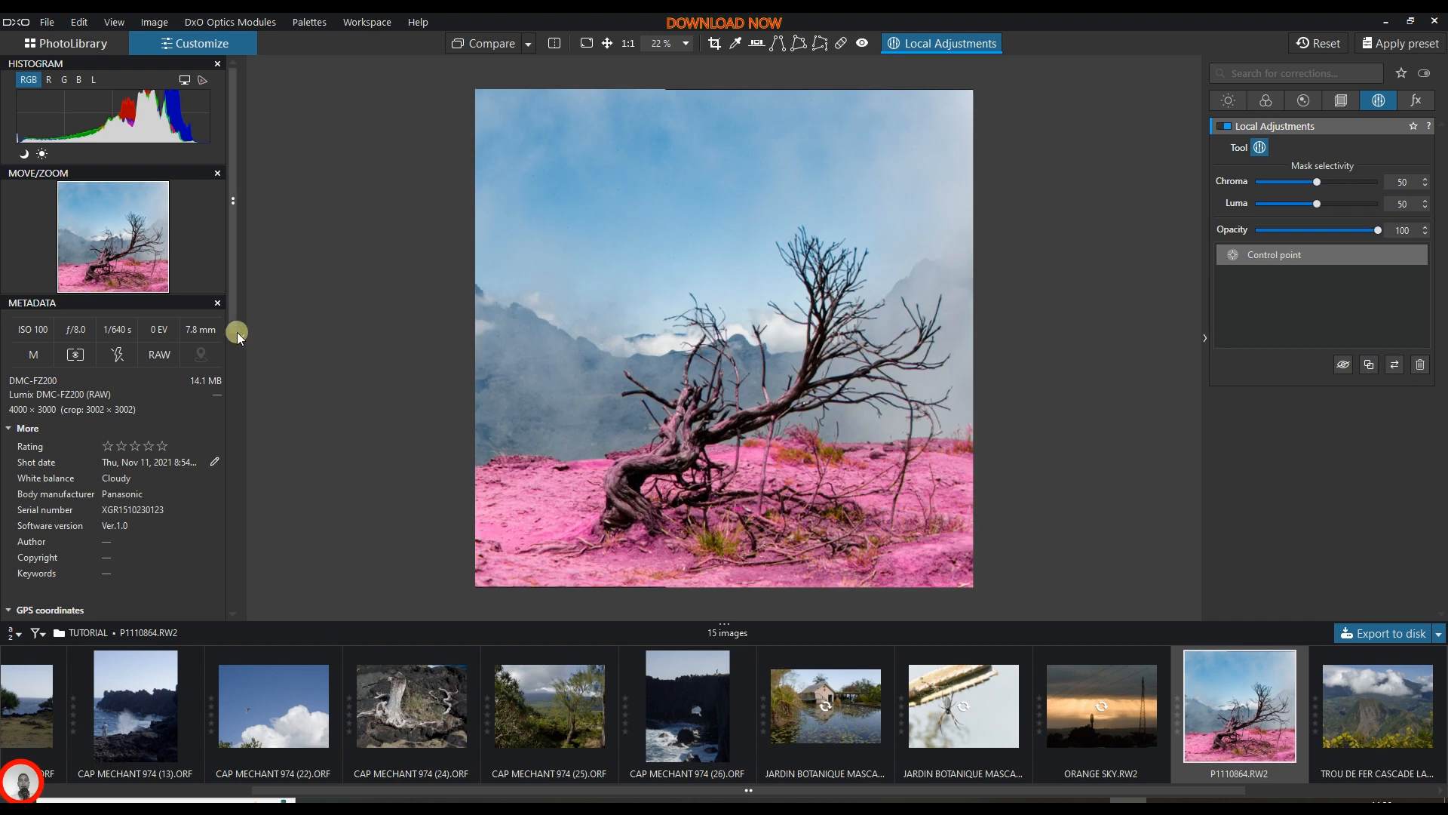
Hide the histogram and metadata palettes and reposition the control point slightly within the sky.
click(240, 336)
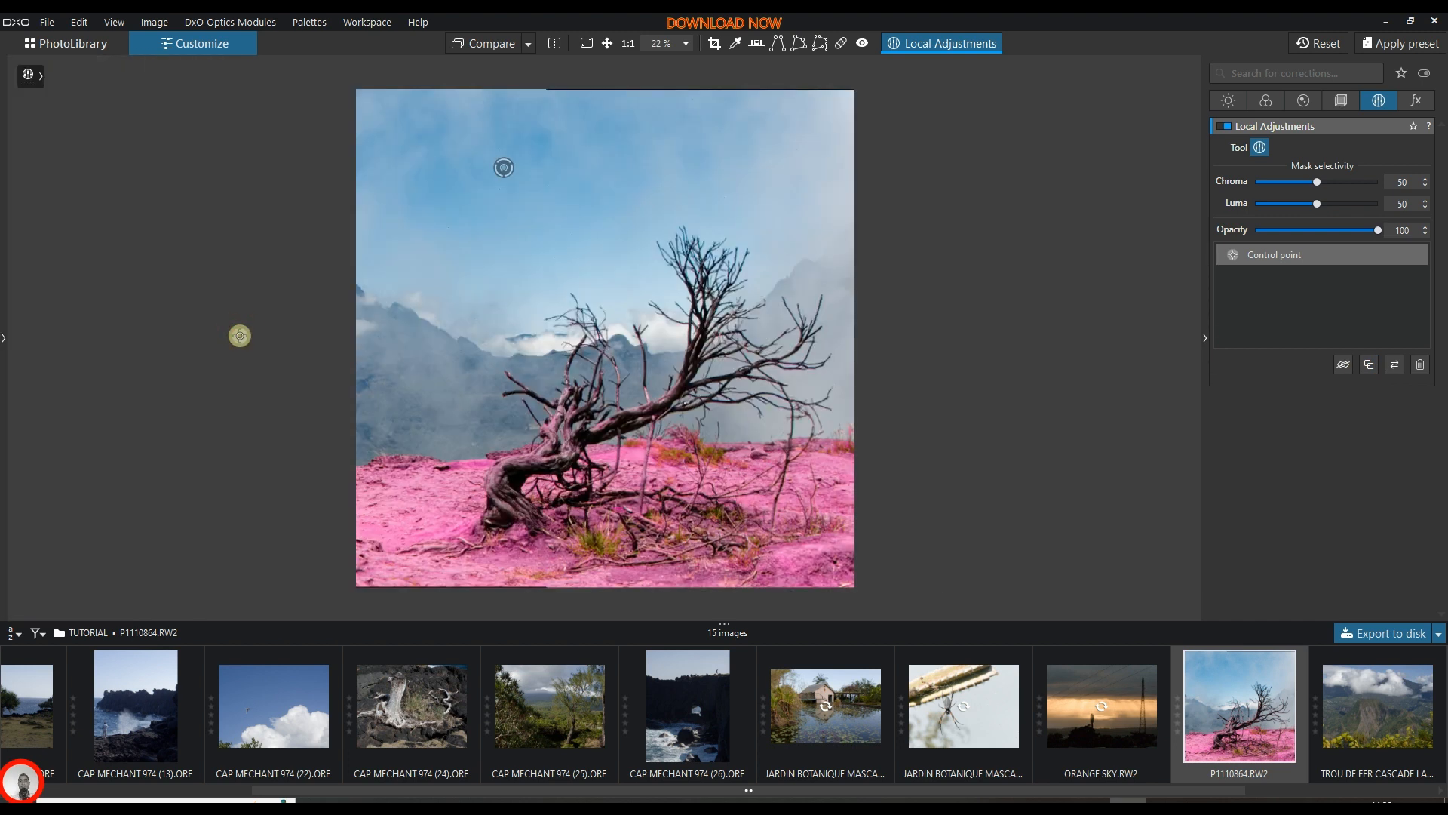
drag(504, 168, 497, 174)
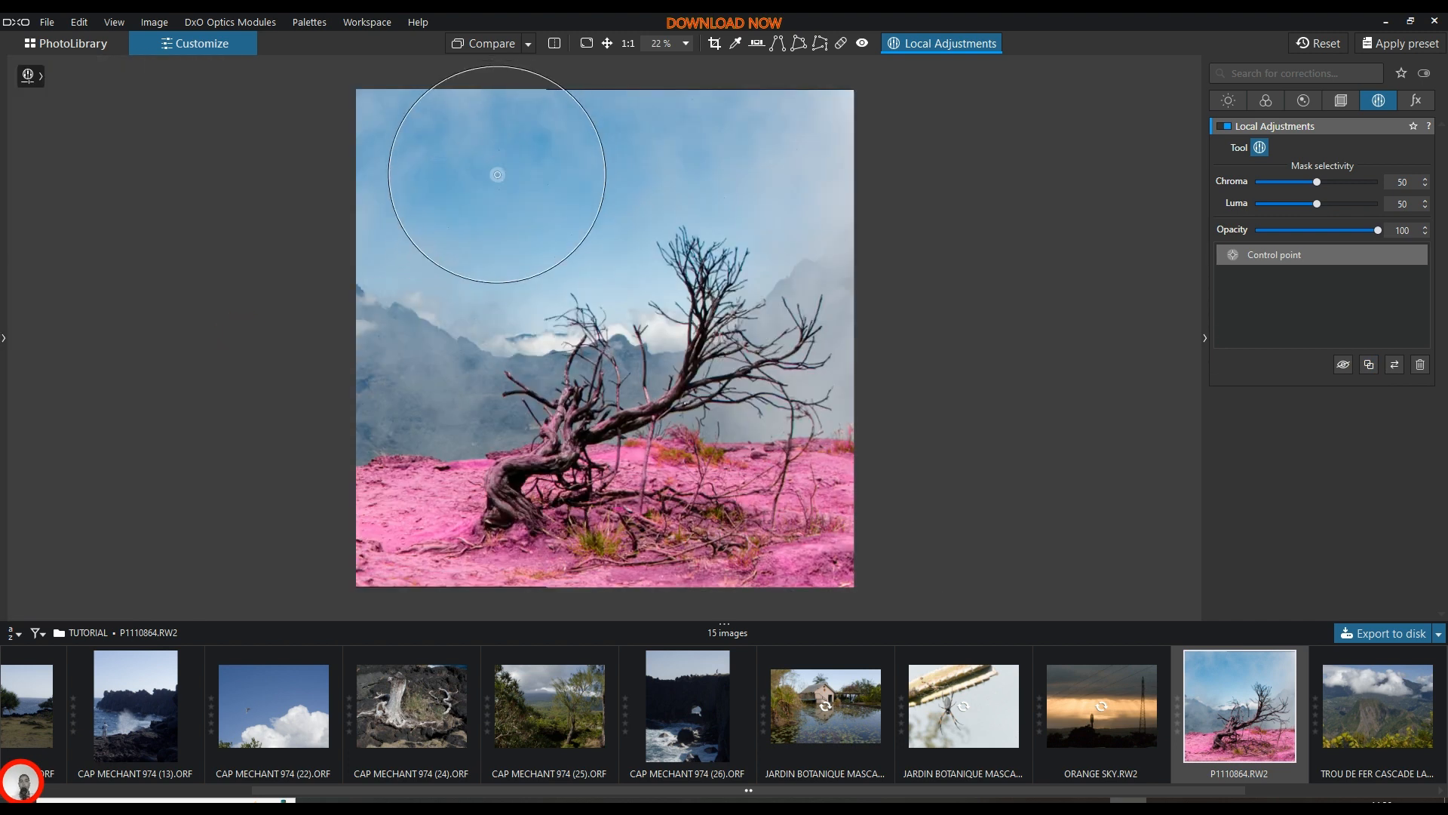
mouse_move(498, 174)
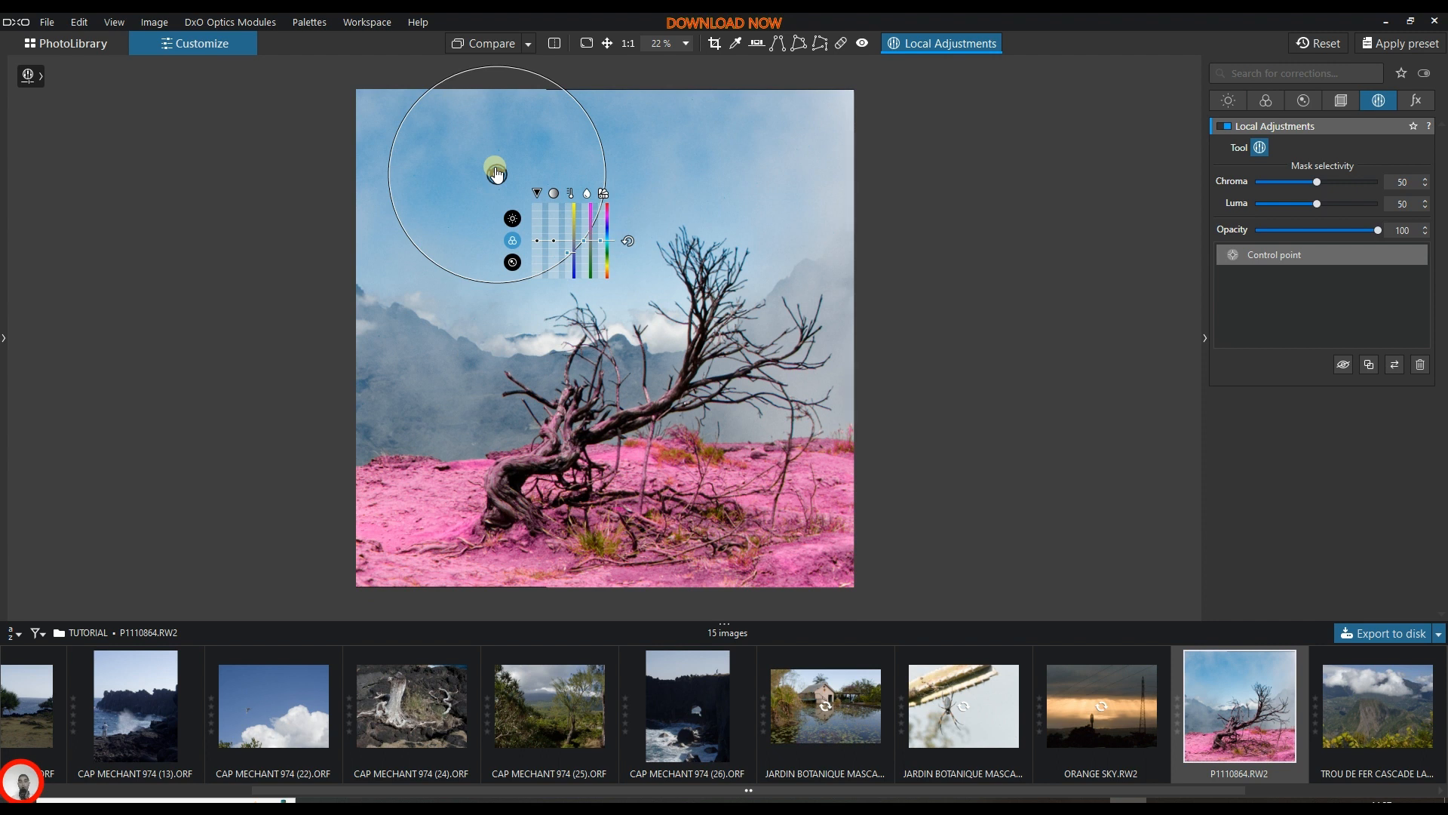
Display the list of Control Point shortcuts without changing the masking tool.
click(32, 74)
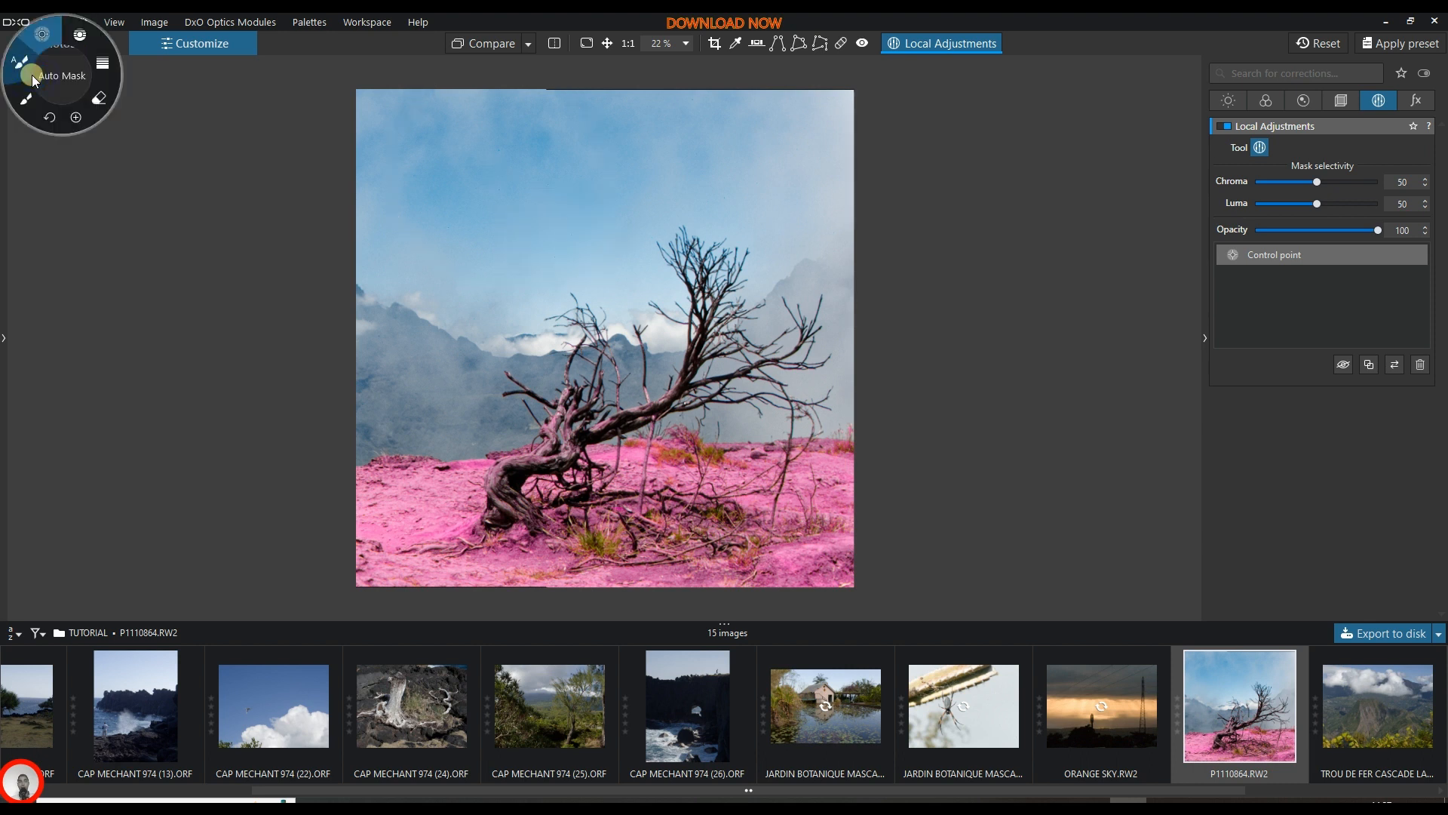
click(47, 81)
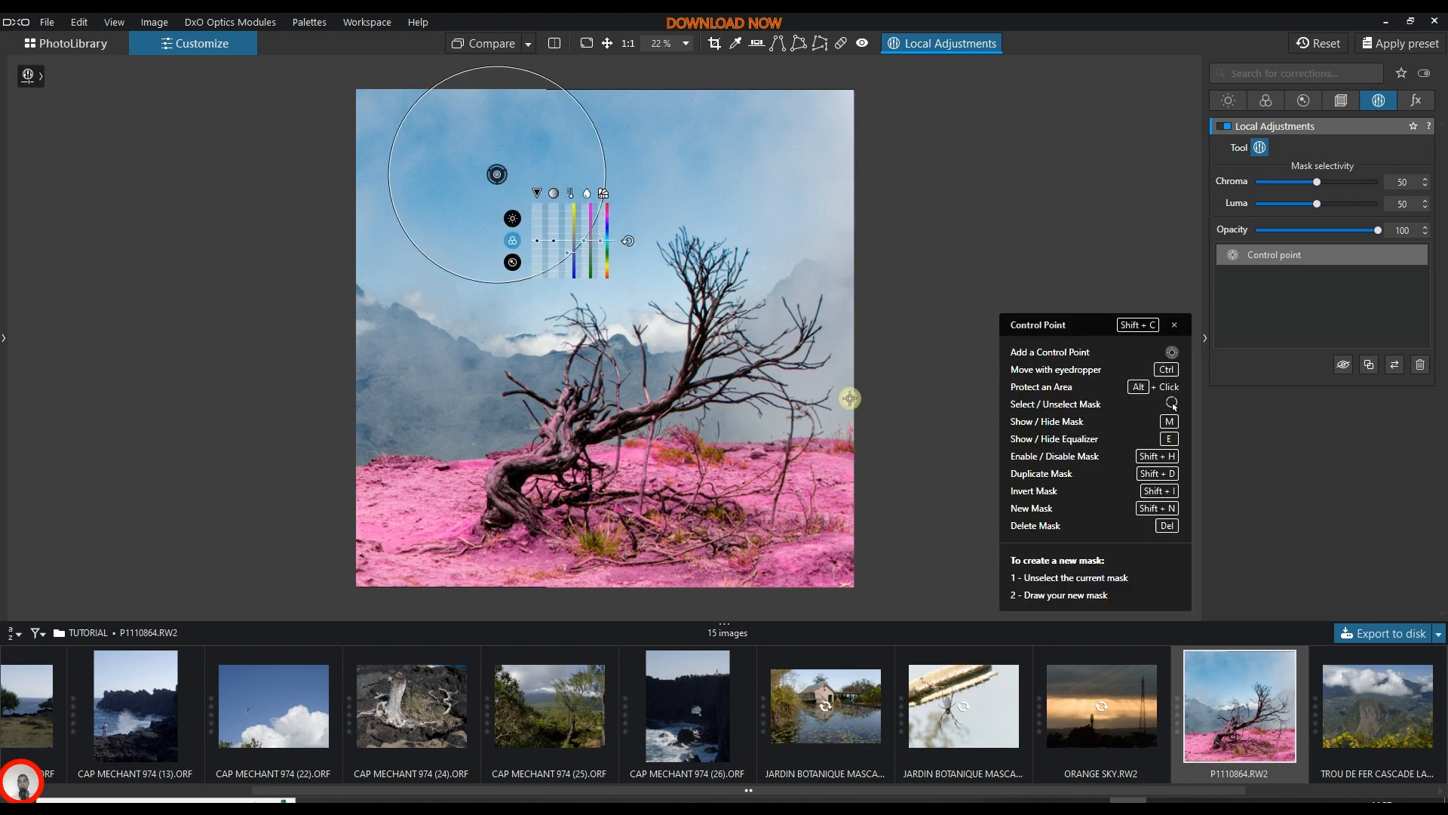
click(993, 266)
Show the mask, move the control point onto the tree trunk and enlarge its circle to cover the tree, comparing photo and mask views.
key(m)
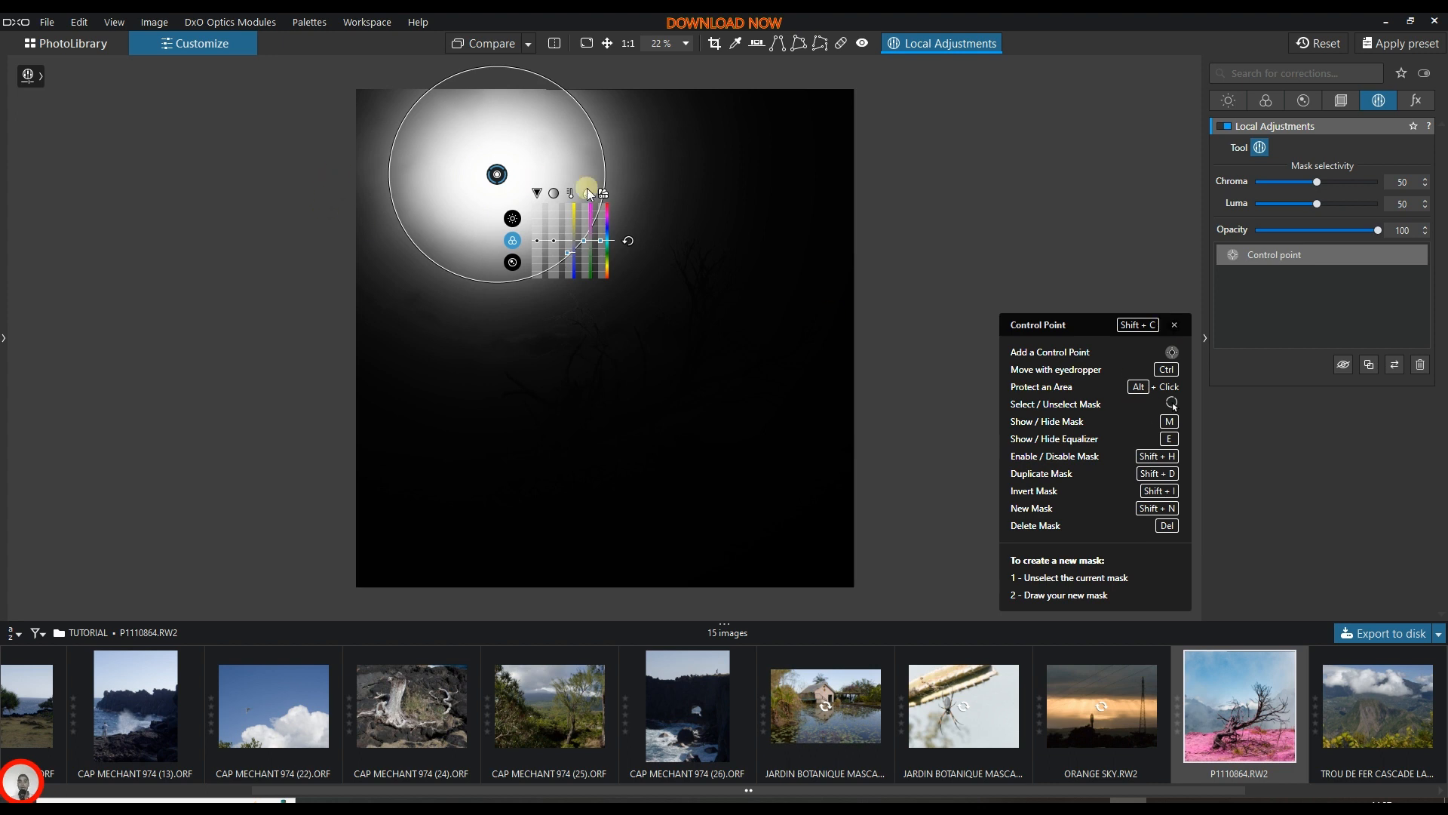
drag(498, 181, 515, 477)
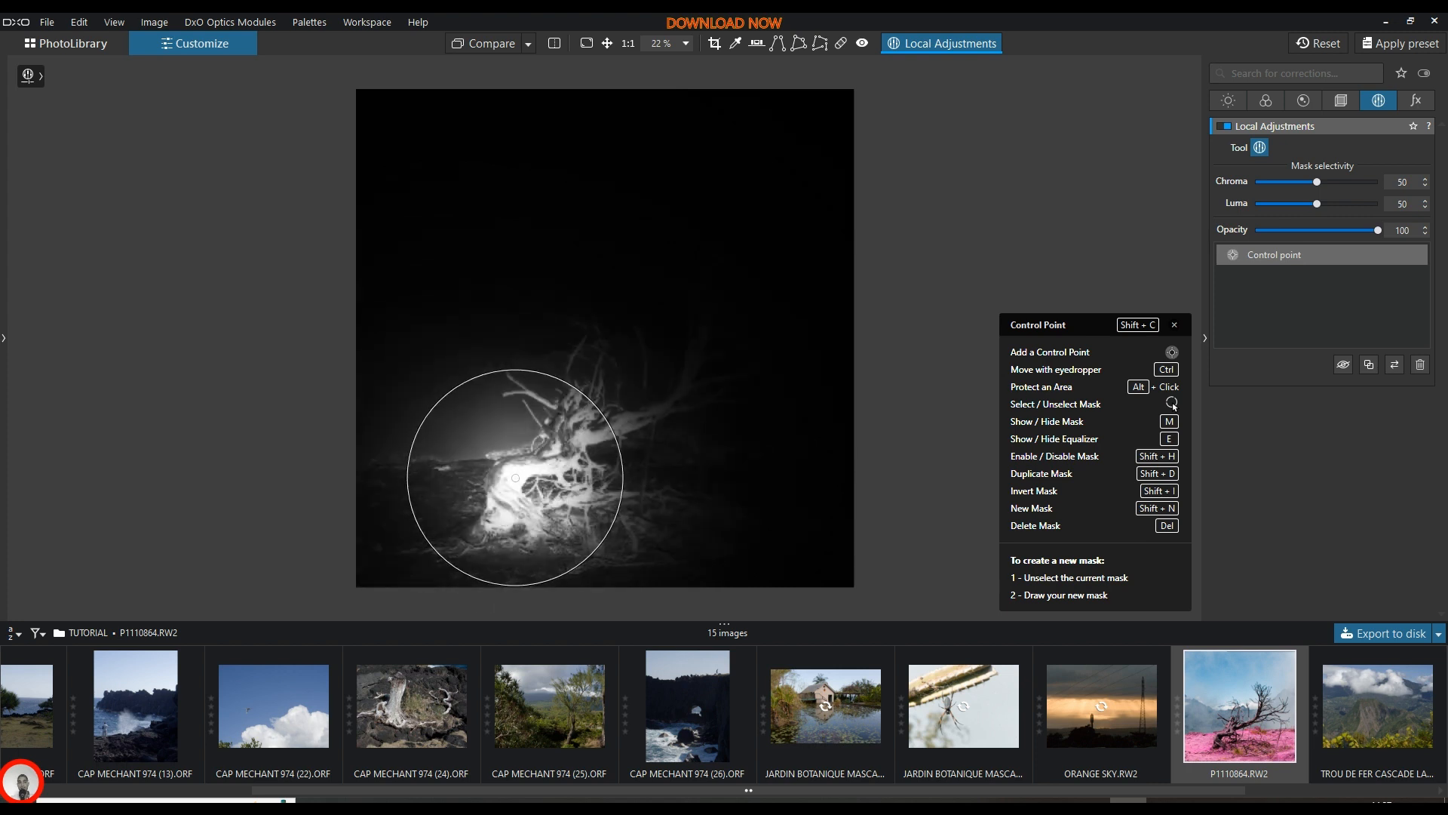
drag(598, 409, 765, 272)
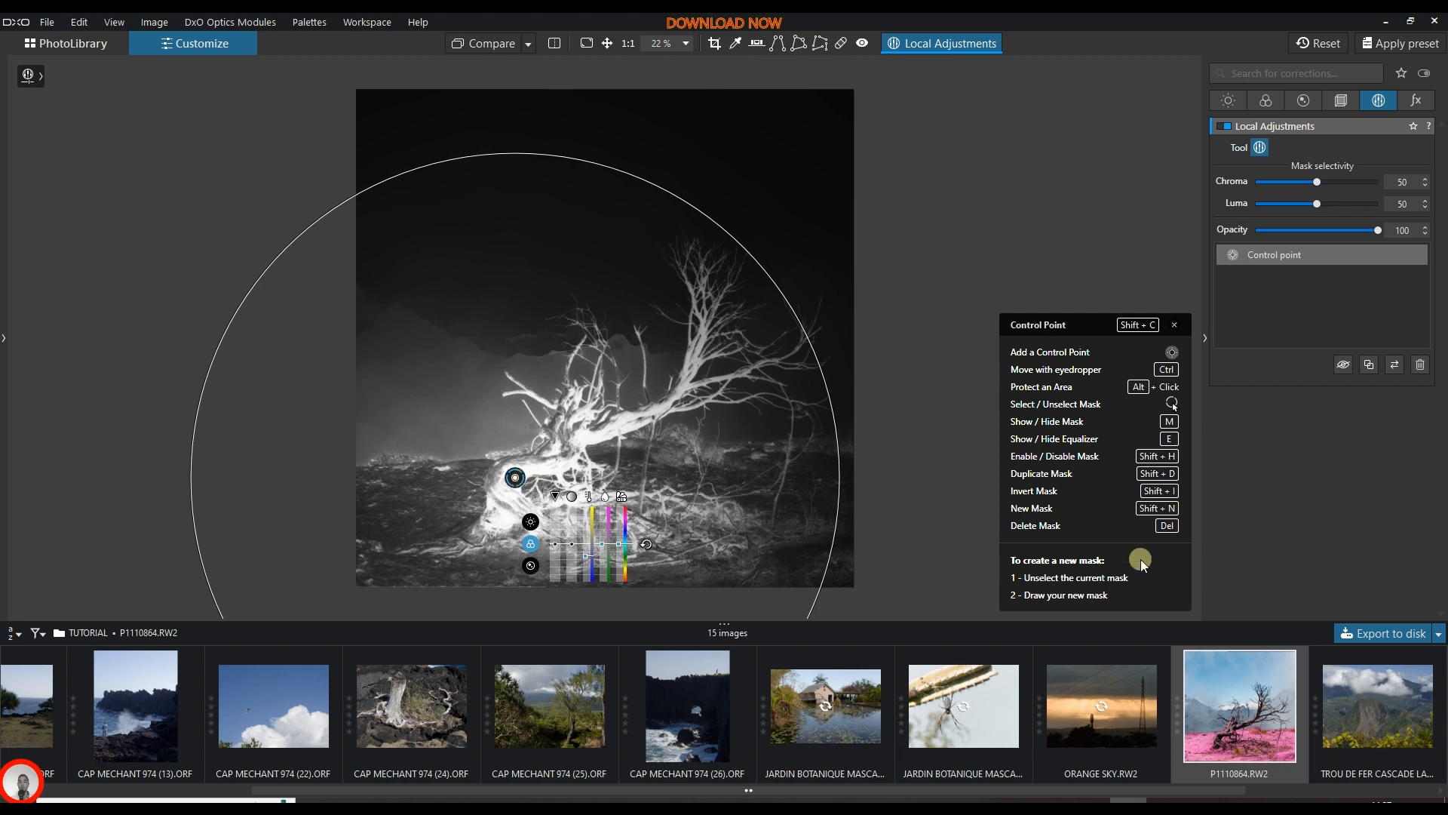
key(m)
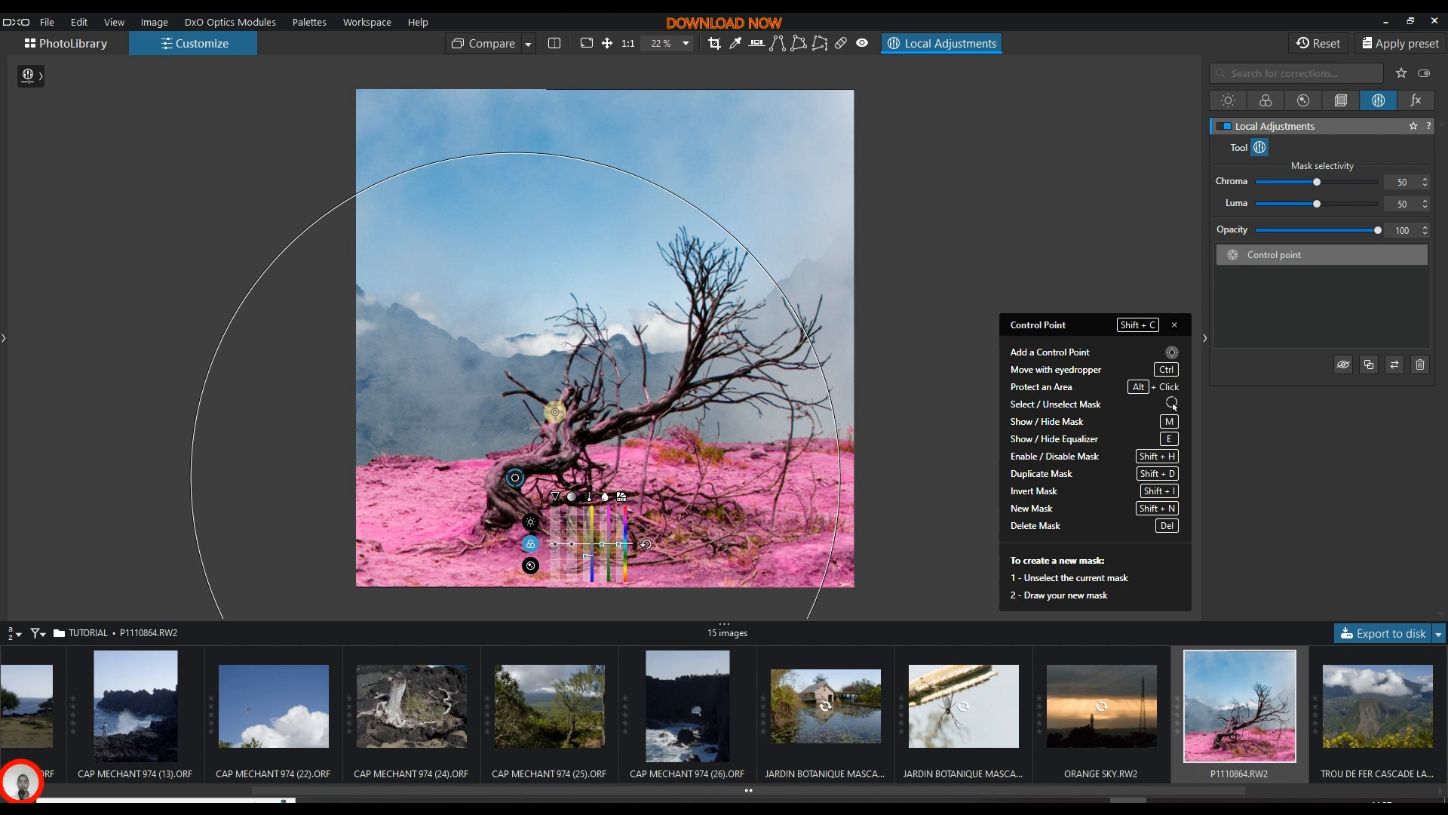
scroll(521, 491, up, 3)
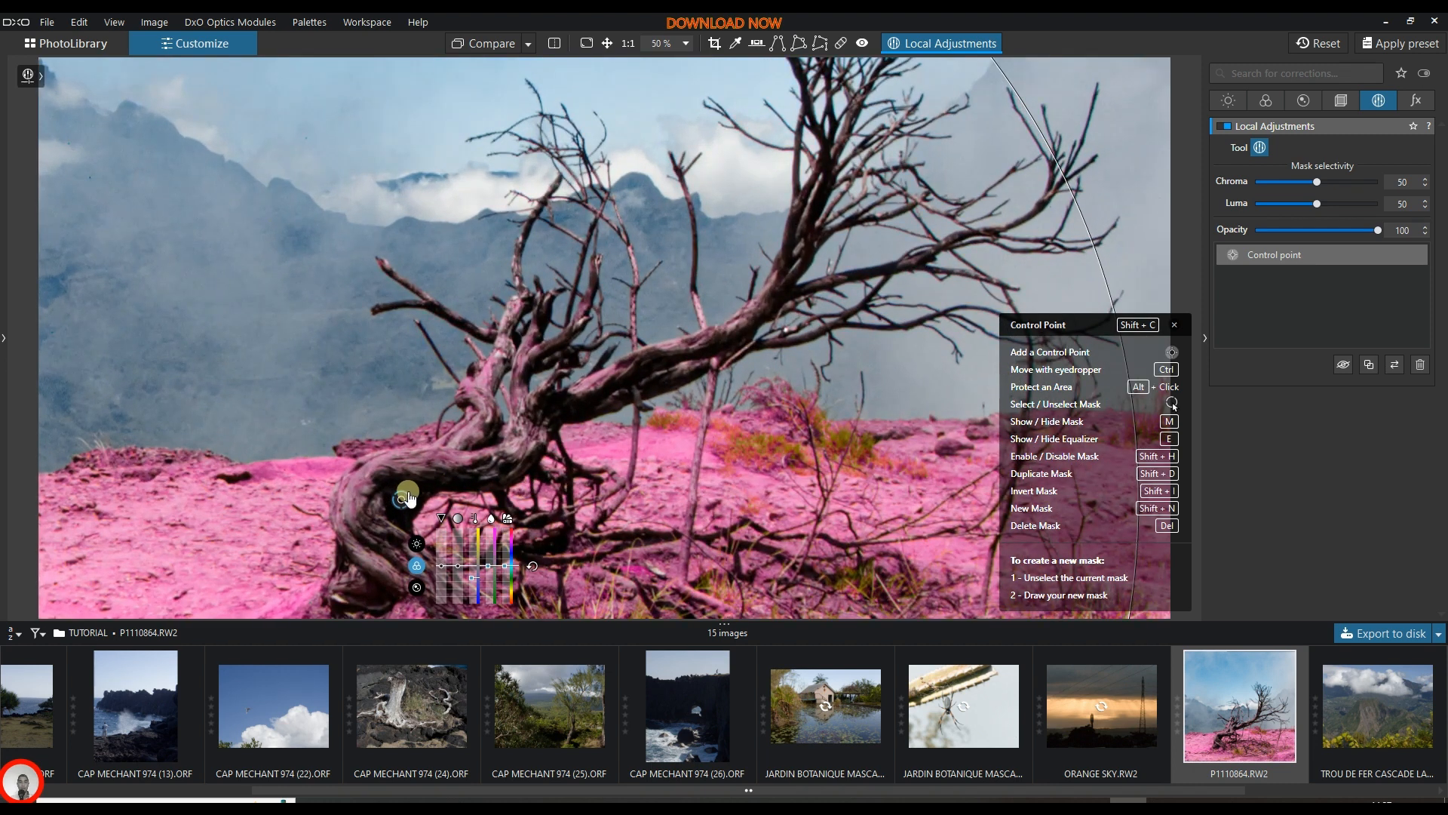
scroll(404, 501, down, 3)
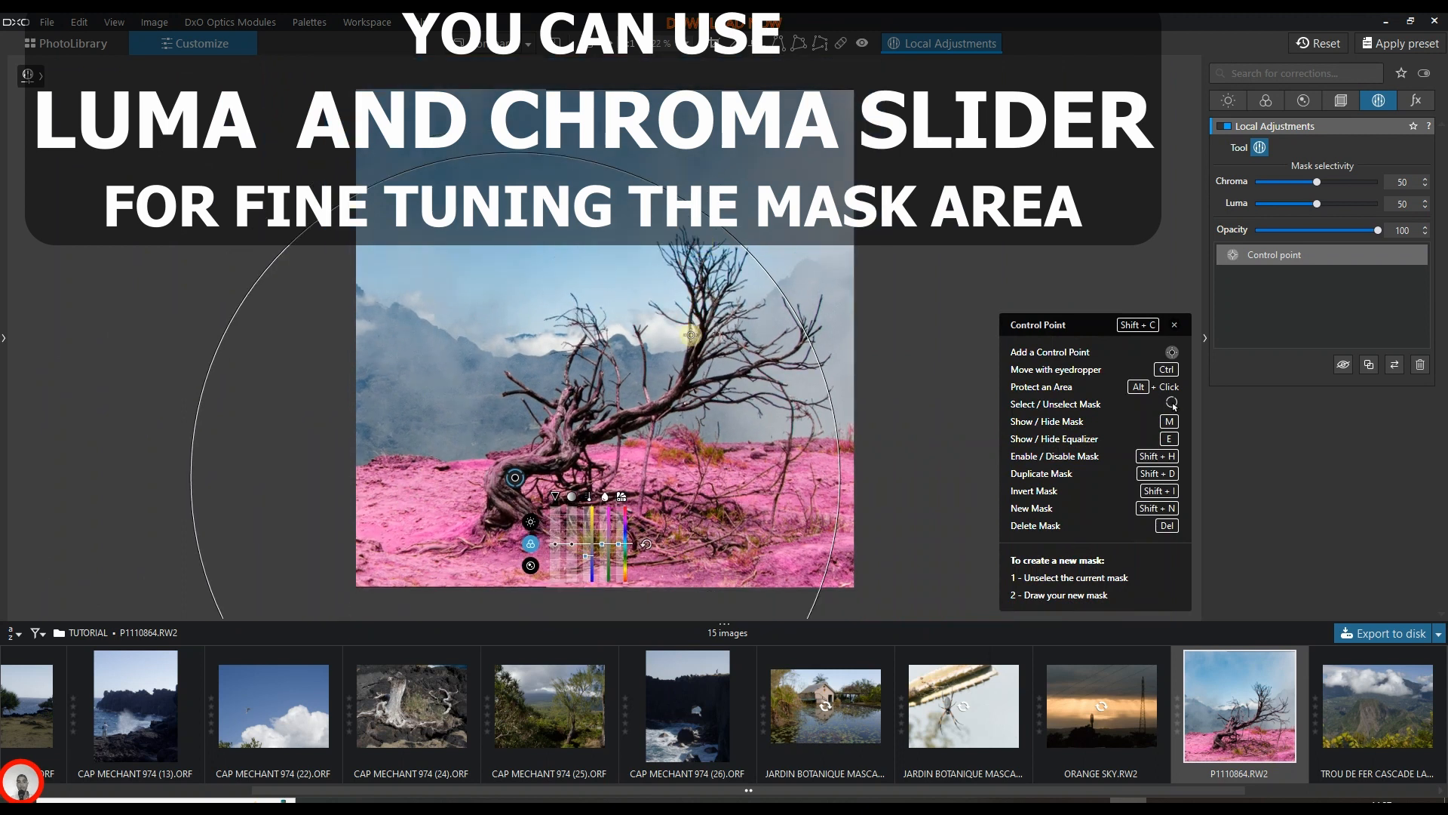
key(m)
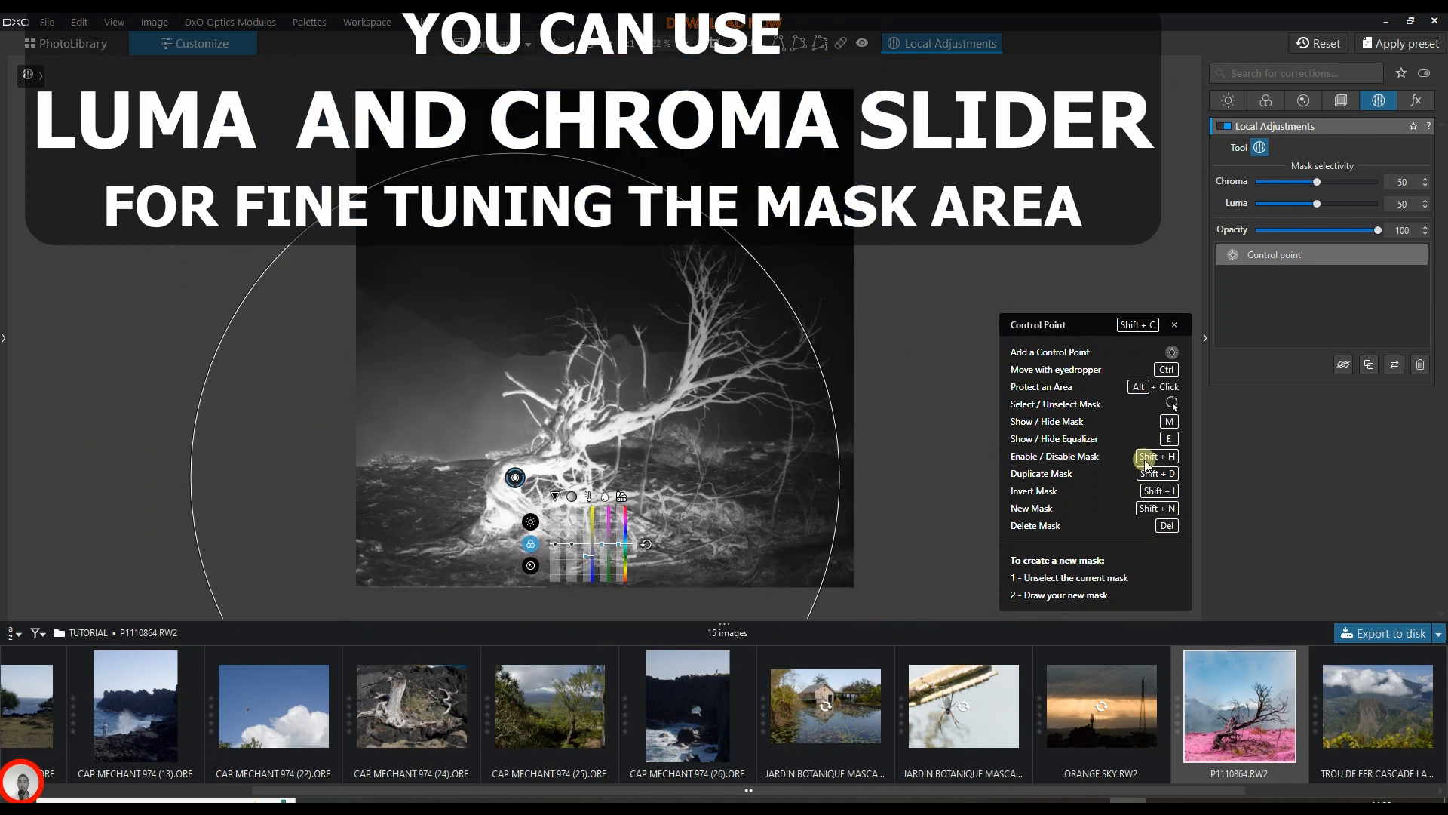
Hide the mask and, in the control point's Light equalizer, raise Exposure slightly, Contrast strongly and Microcontrast moderately.
scroll(1145, 433, down, 2)
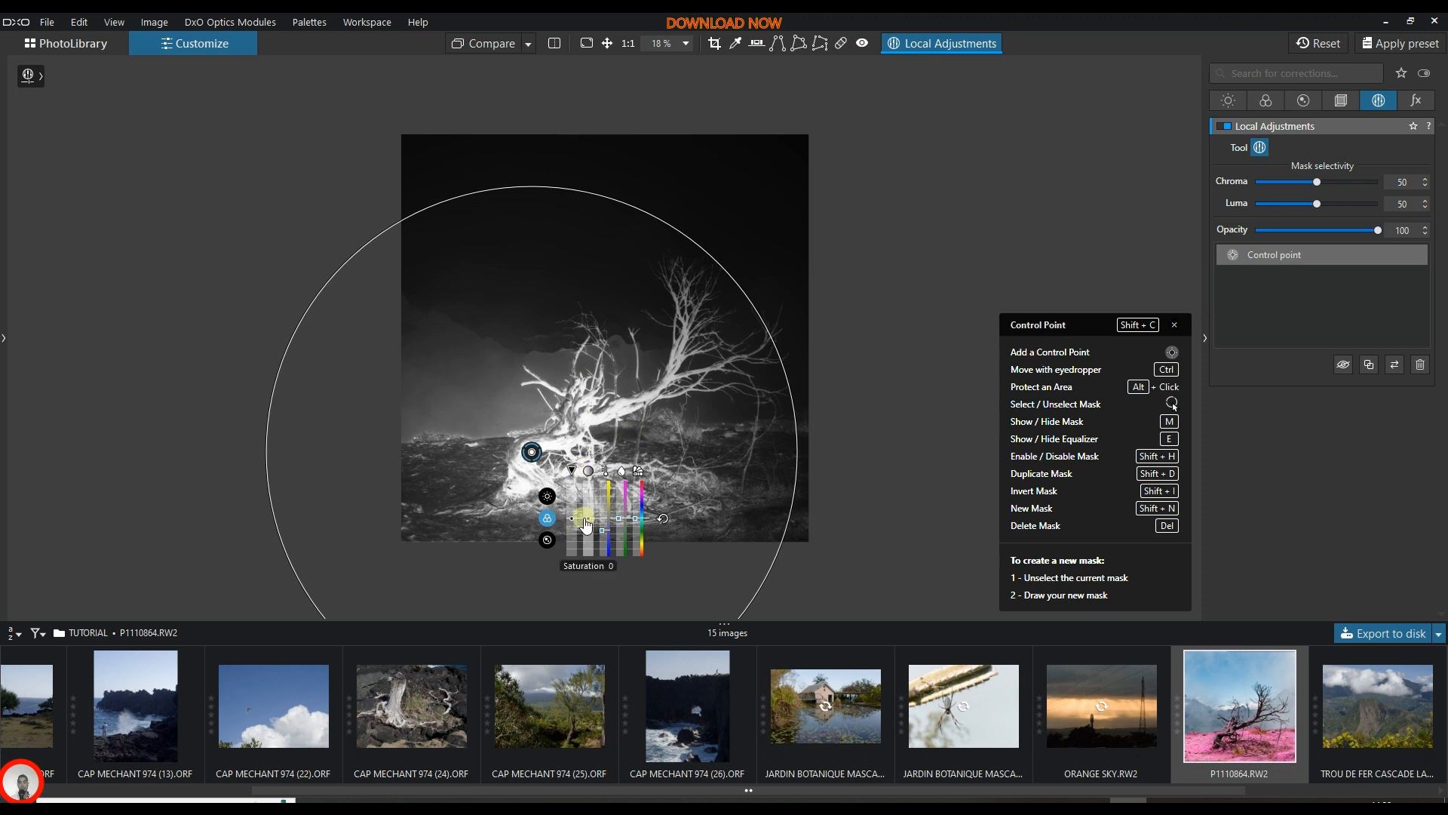
scroll(607, 534, up, 2)
scroll(607, 534, up, 4)
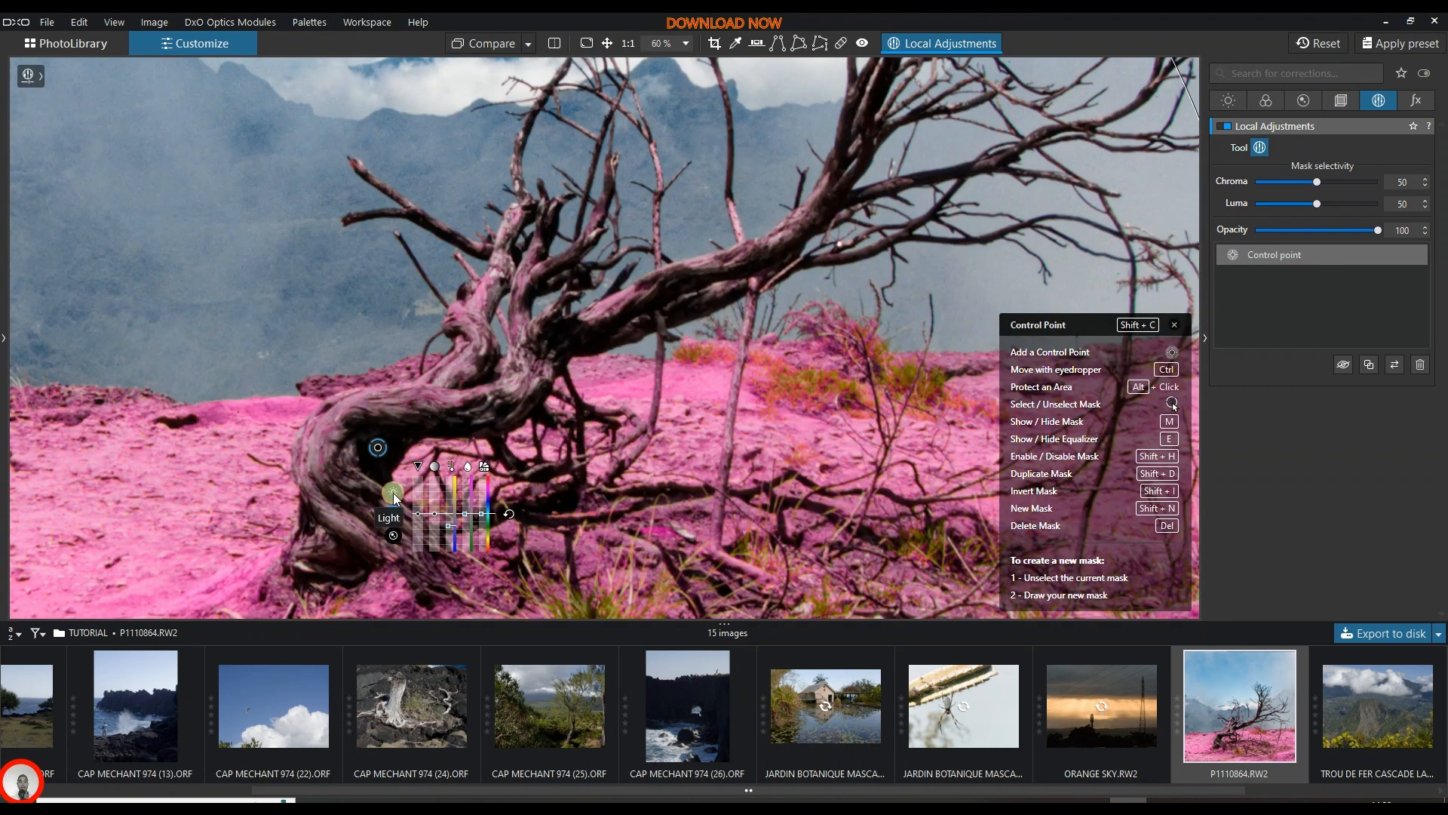
click(392, 490)
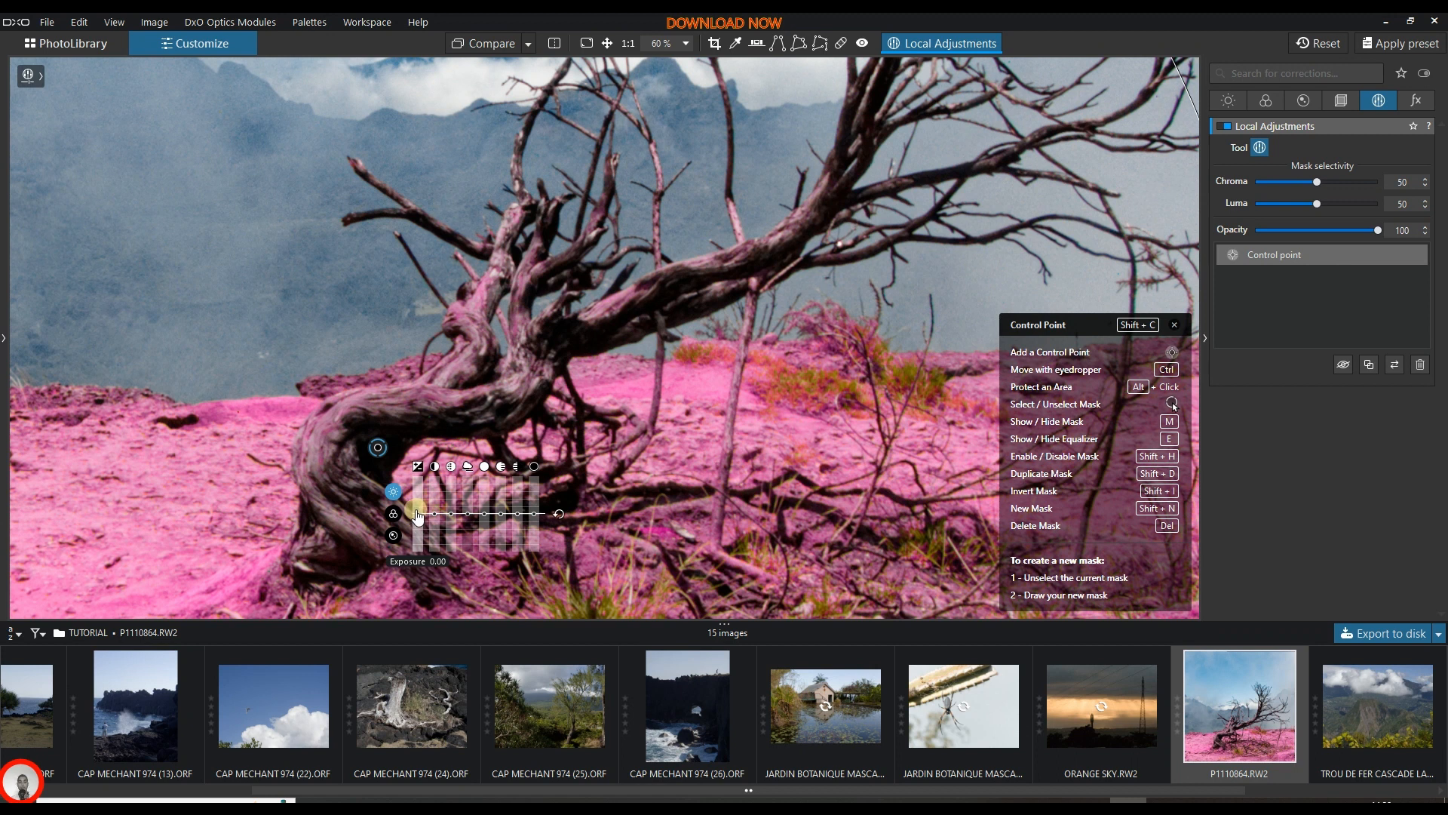
drag(418, 516, 412, 507)
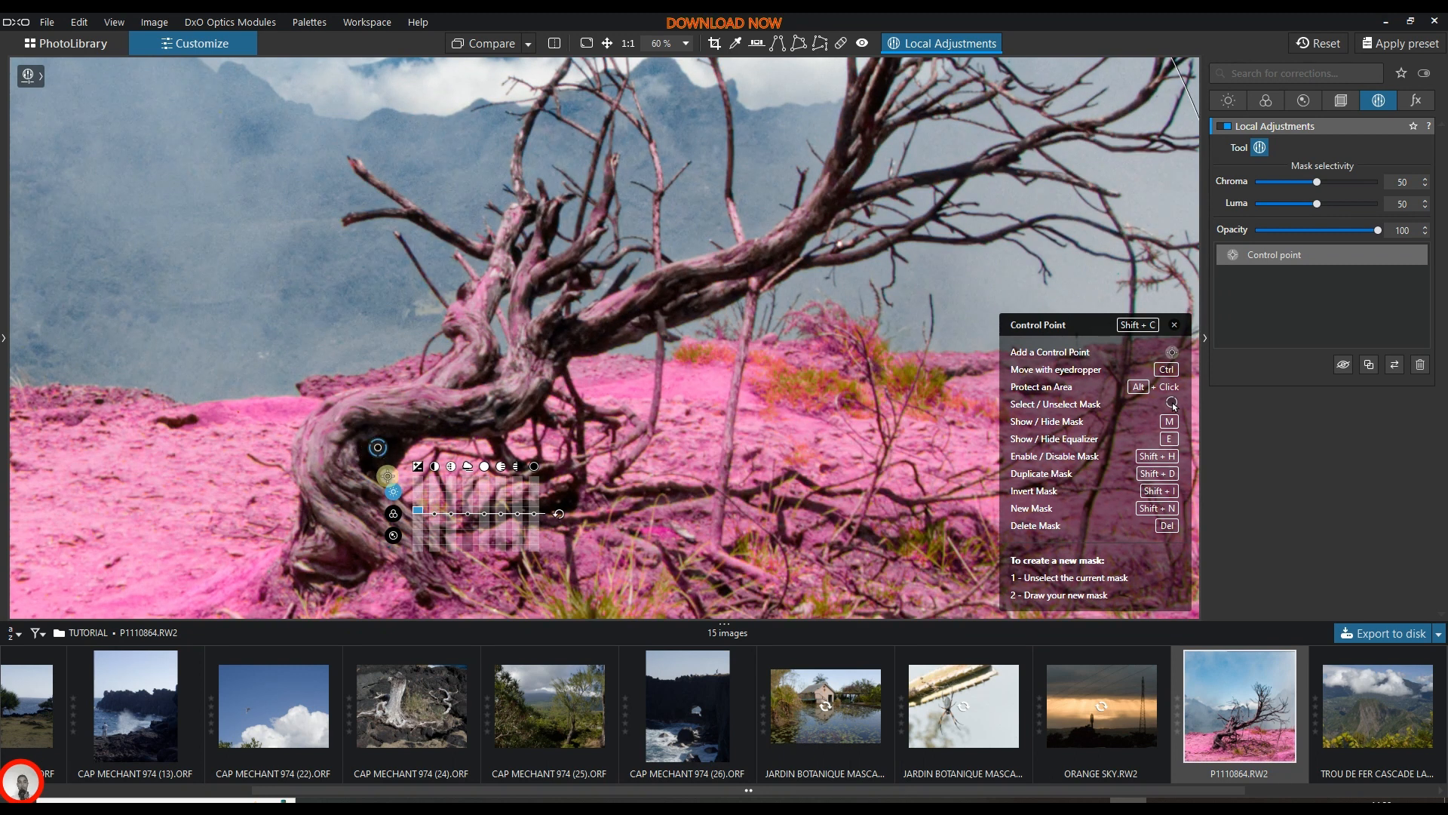
drag(434, 516, 434, 495)
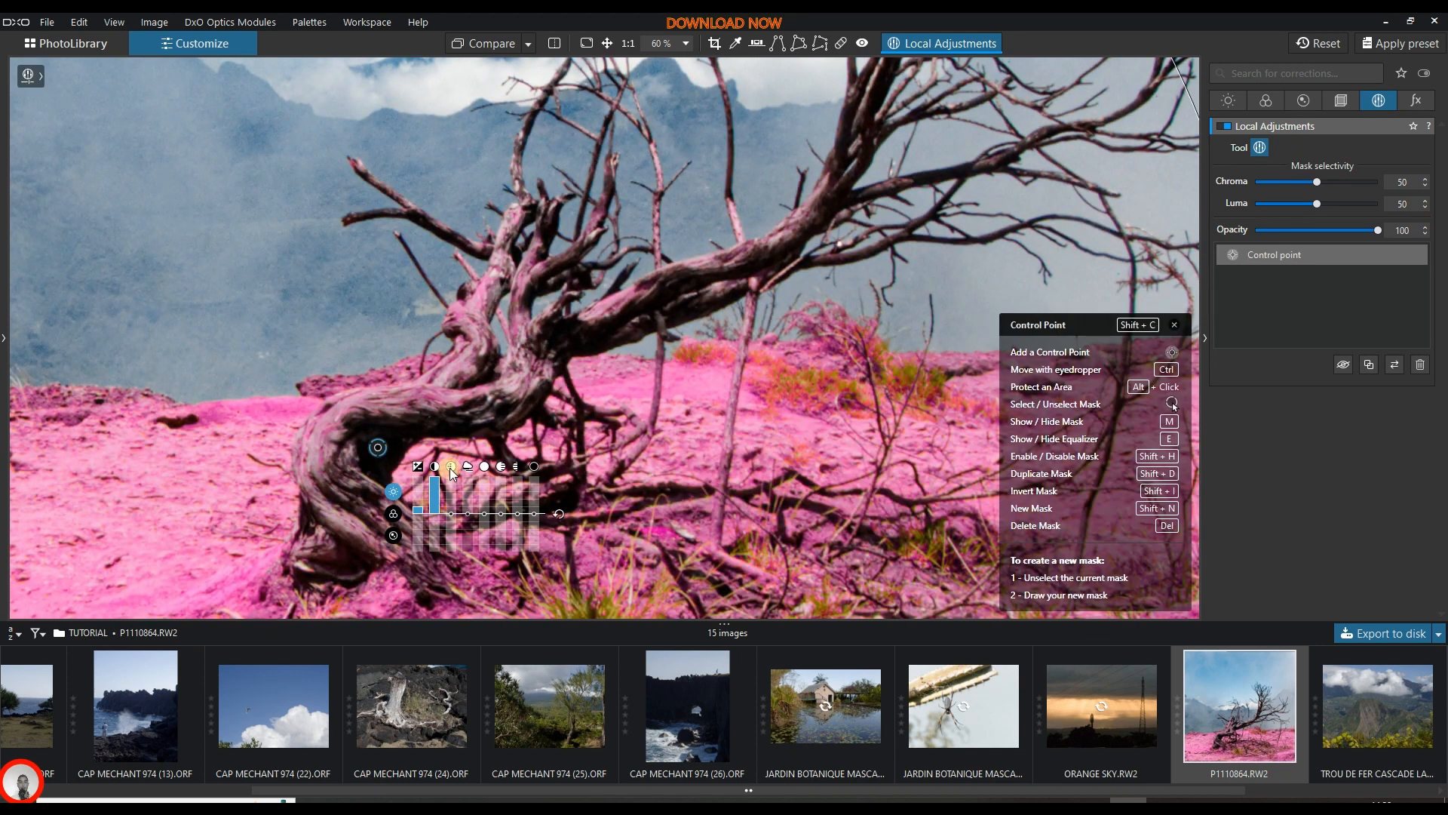
drag(452, 519, 453, 502)
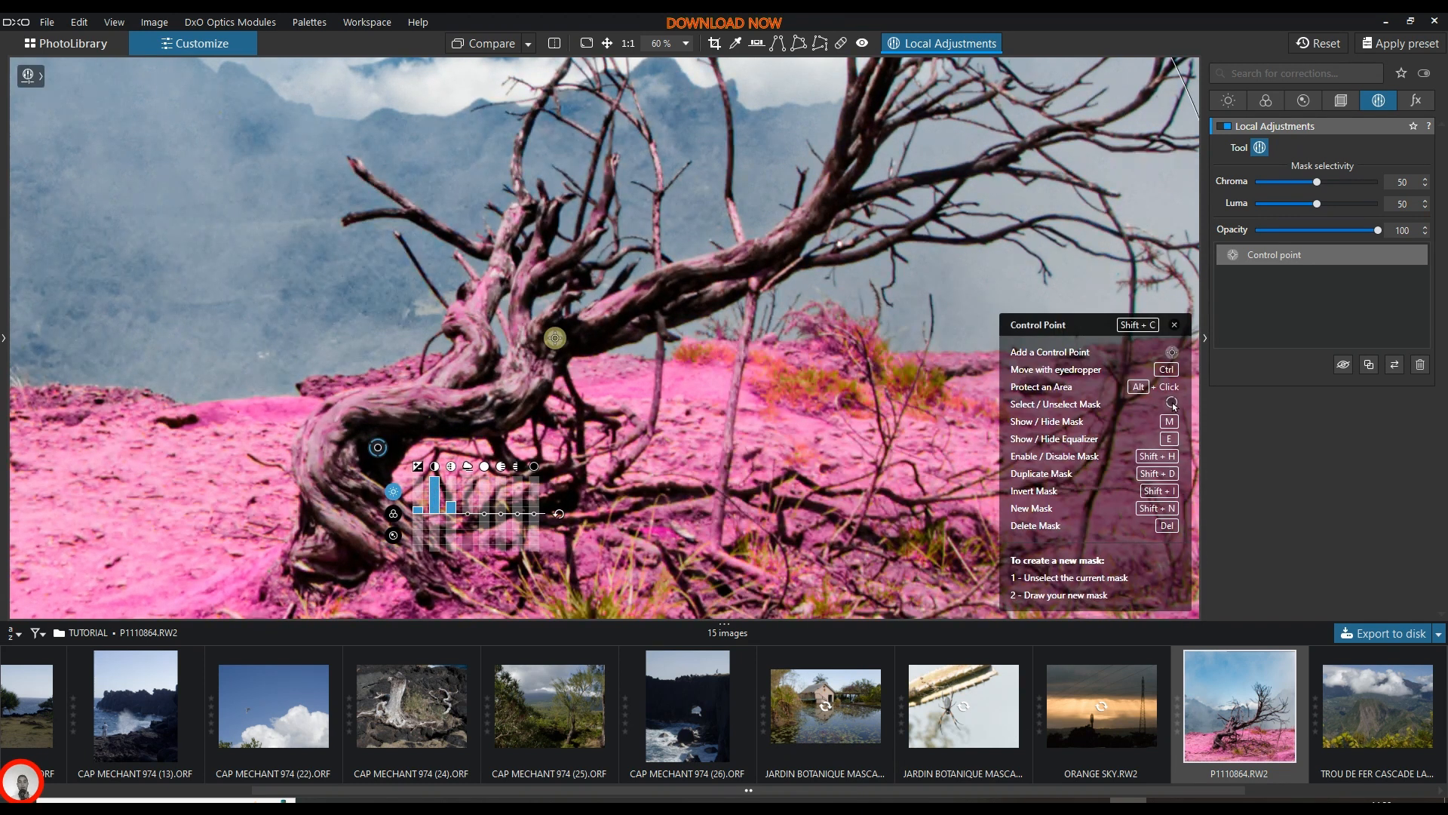
Show the whole photo and shrink the control point's circle so it reaches less of the sky.
key(ctrl+0)
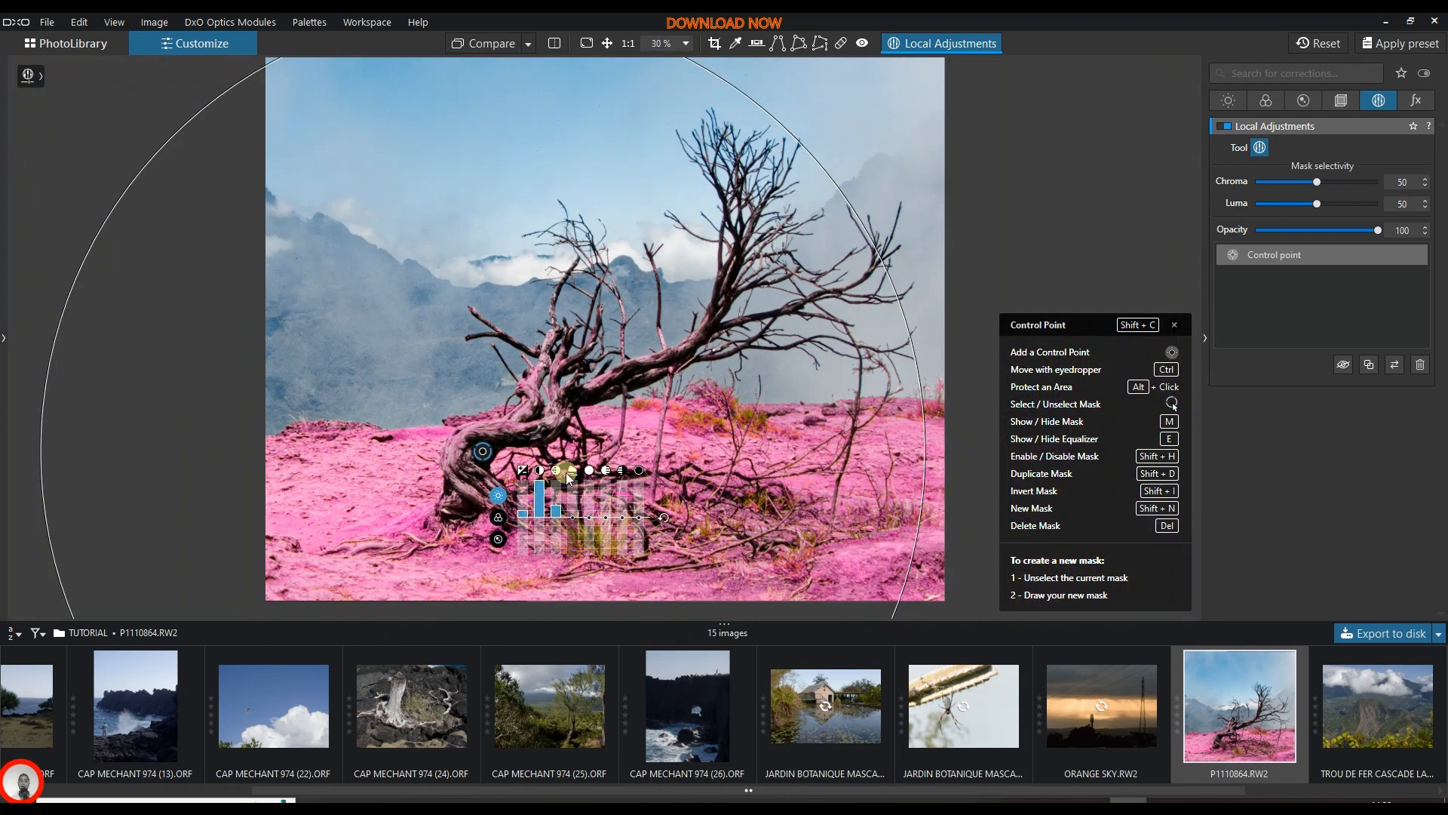
key(ctrl+minus)
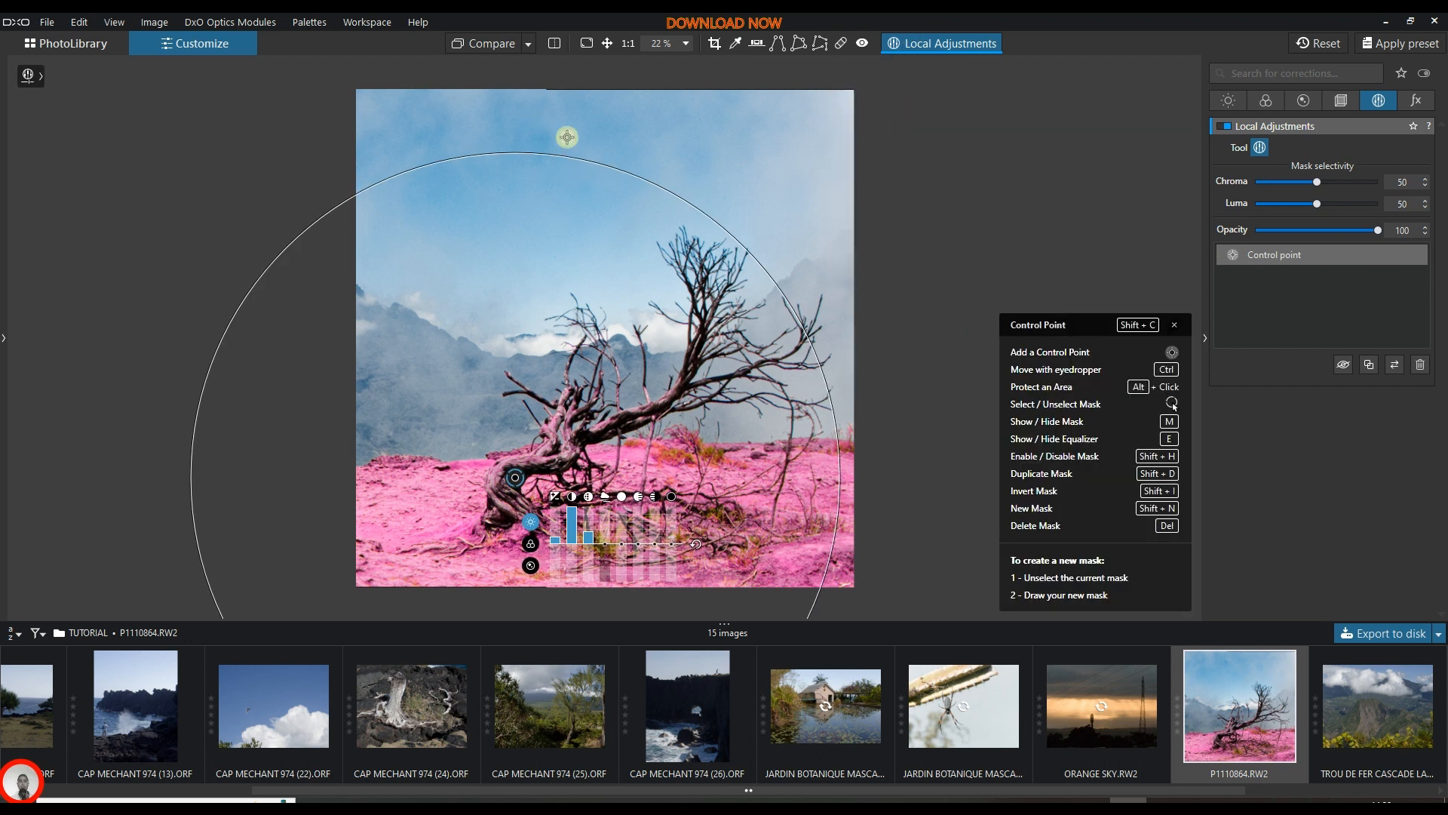
drag(572, 153, 553, 226)
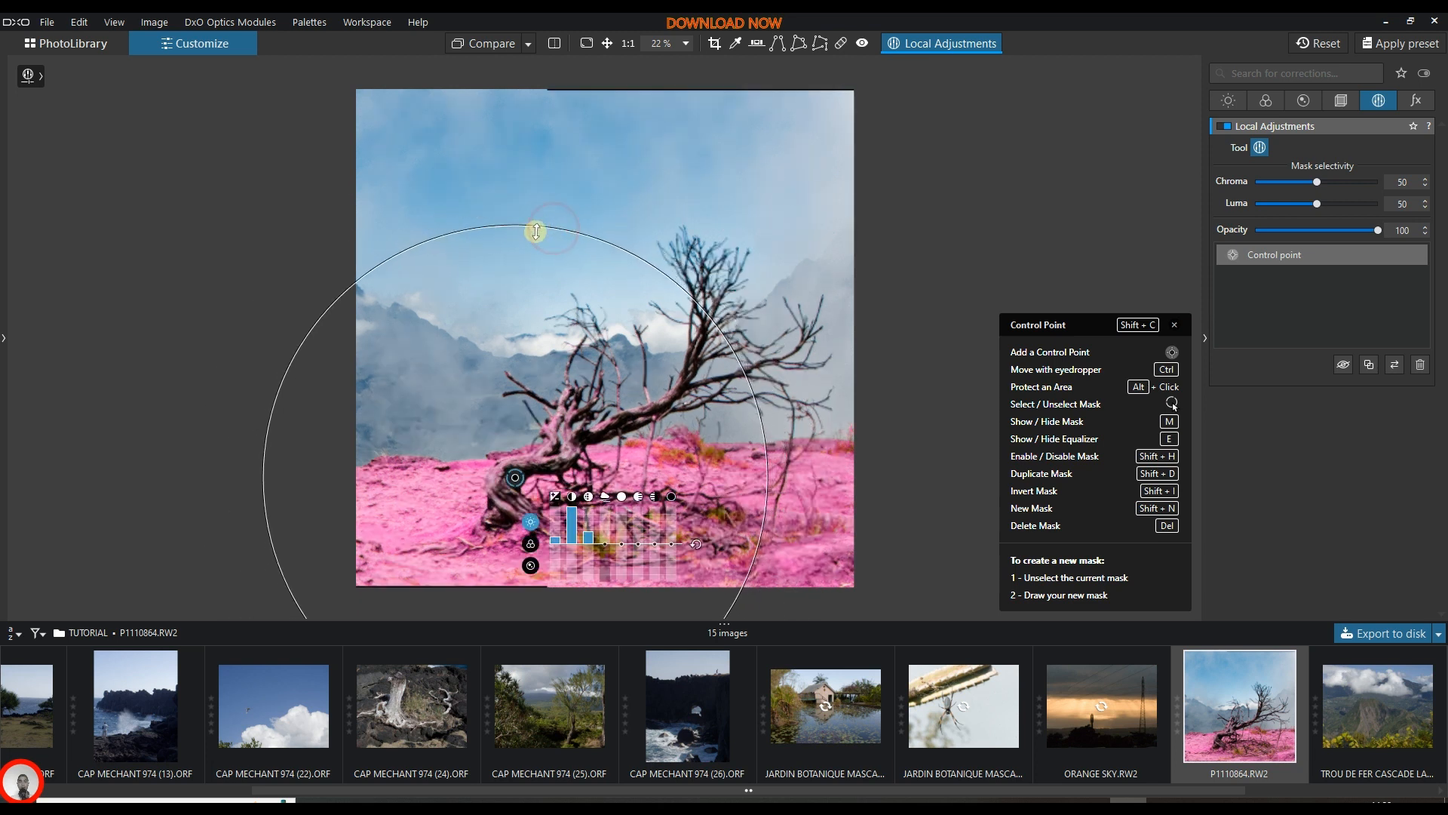
Show the mask and add a second control point in the sky to the tree's existing mask.
right_click(471, 154)
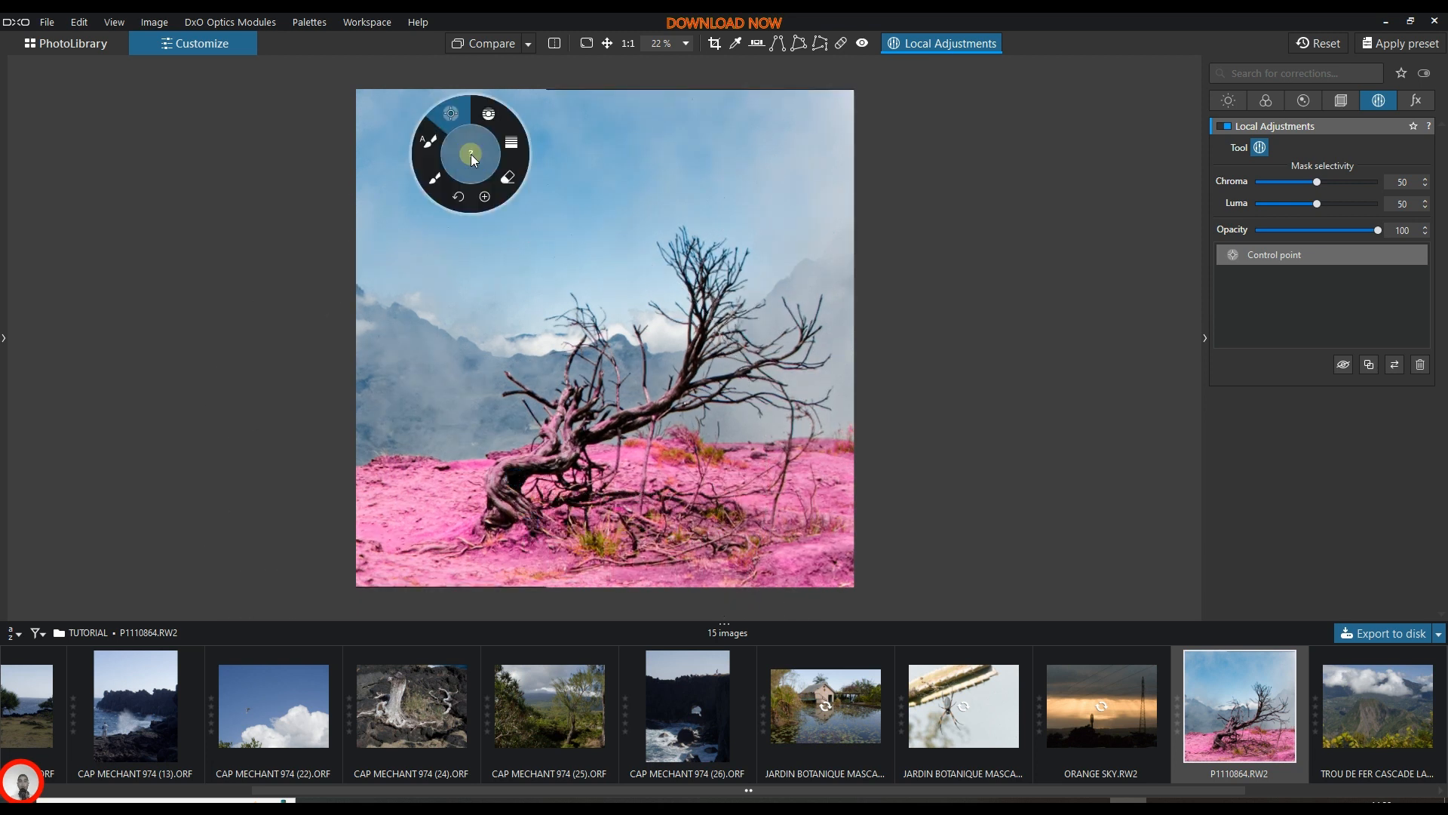
click(456, 116)
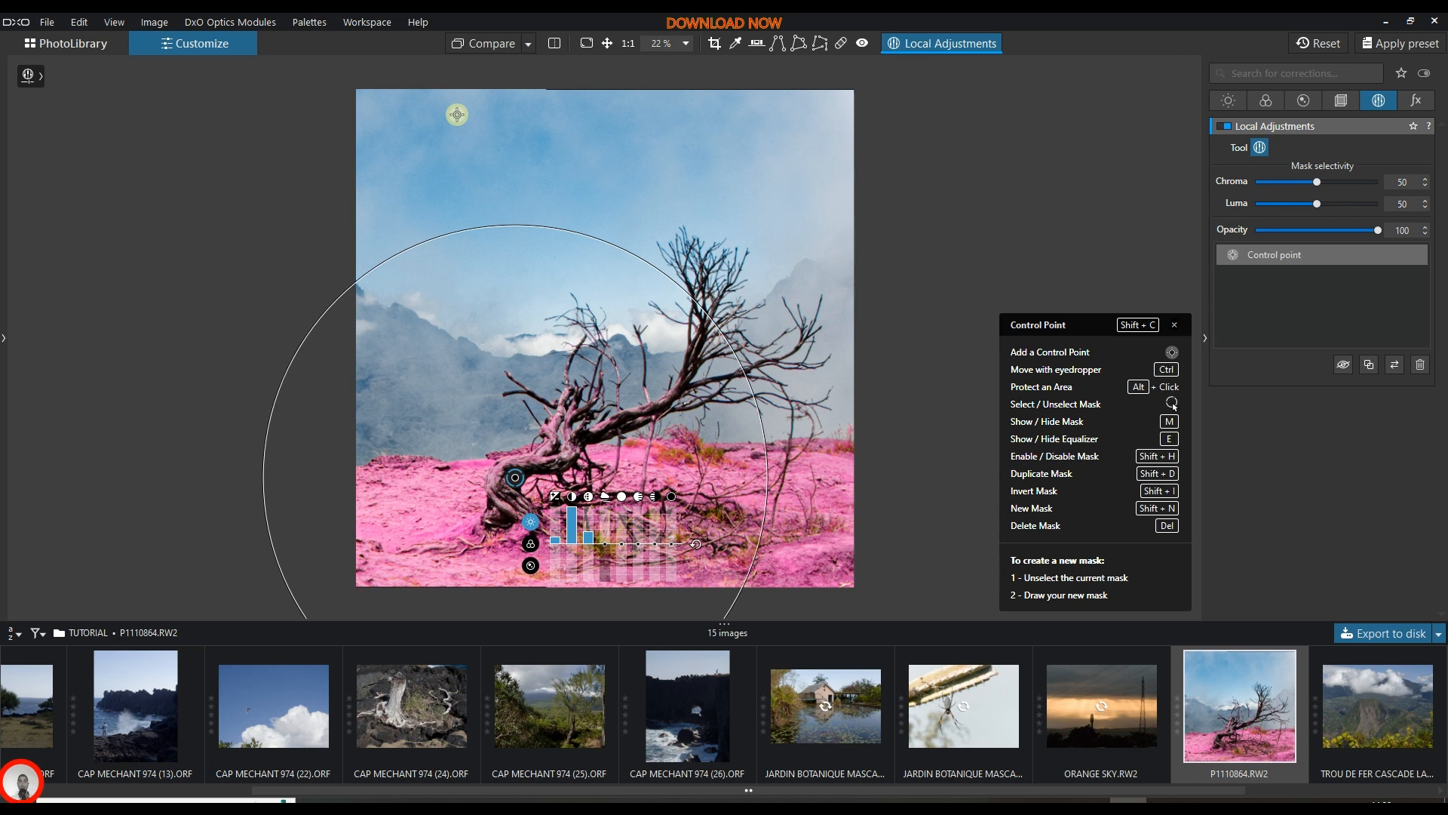
key(m)
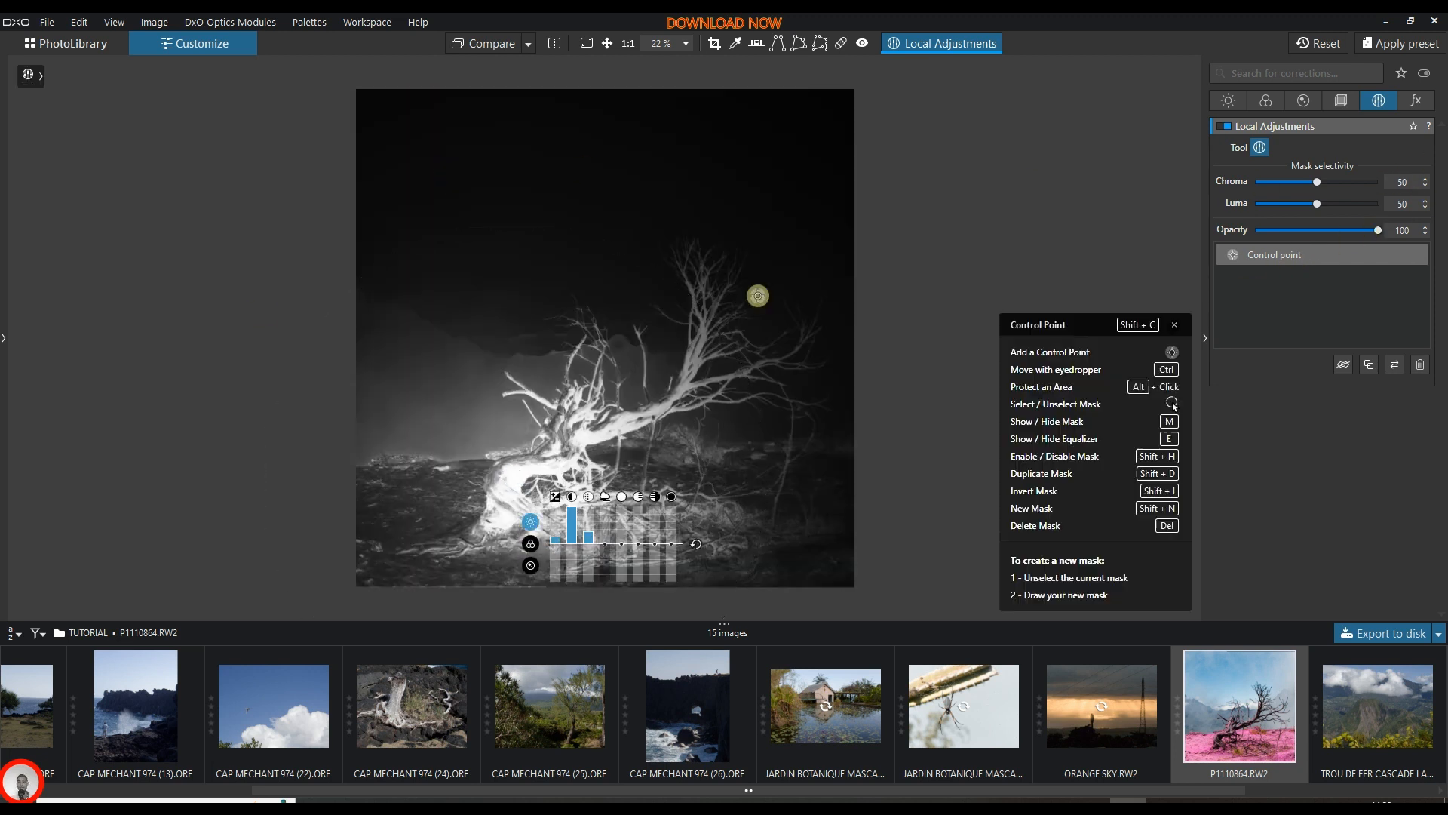
right_click(428, 131)
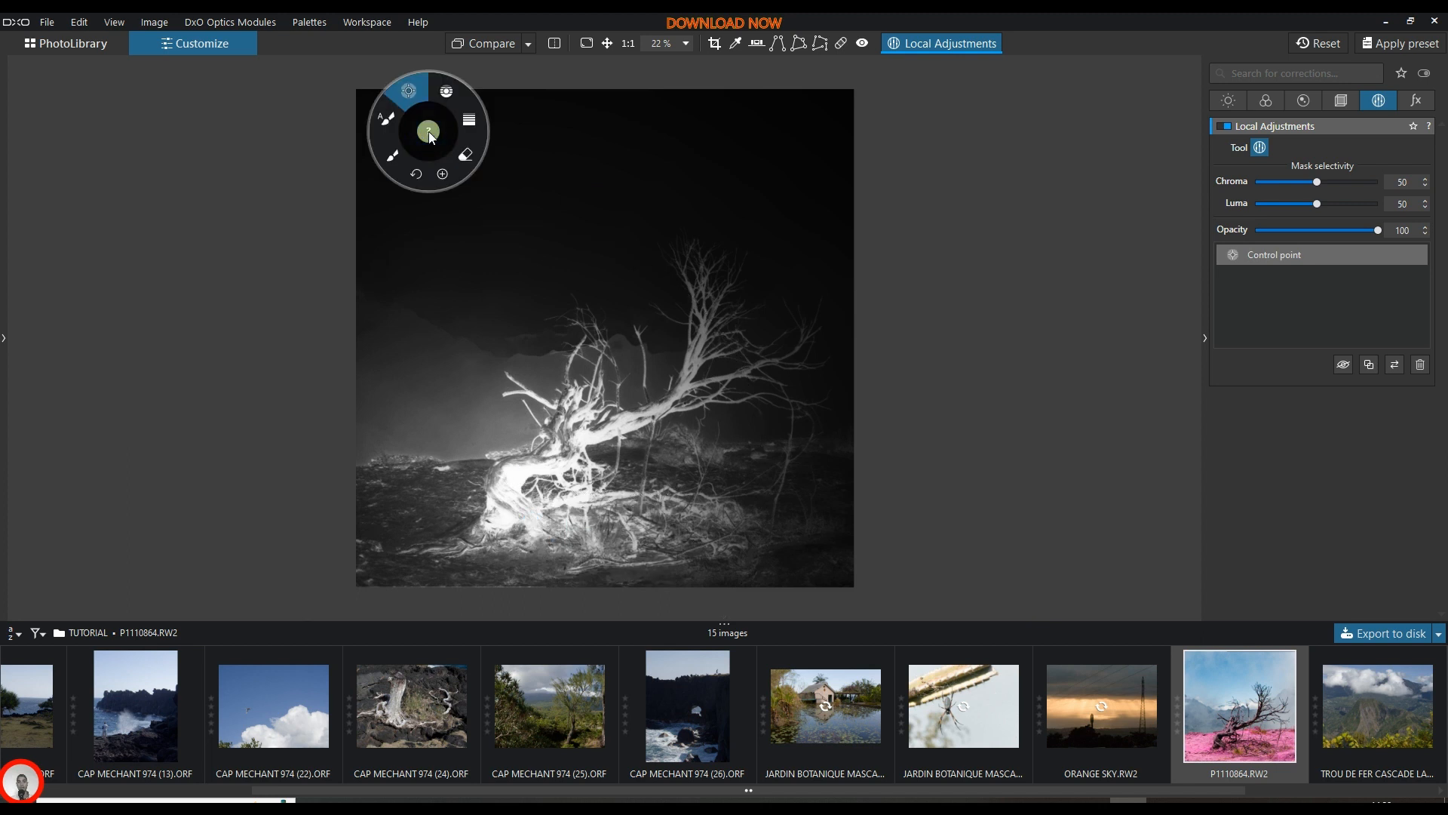
click(414, 93)
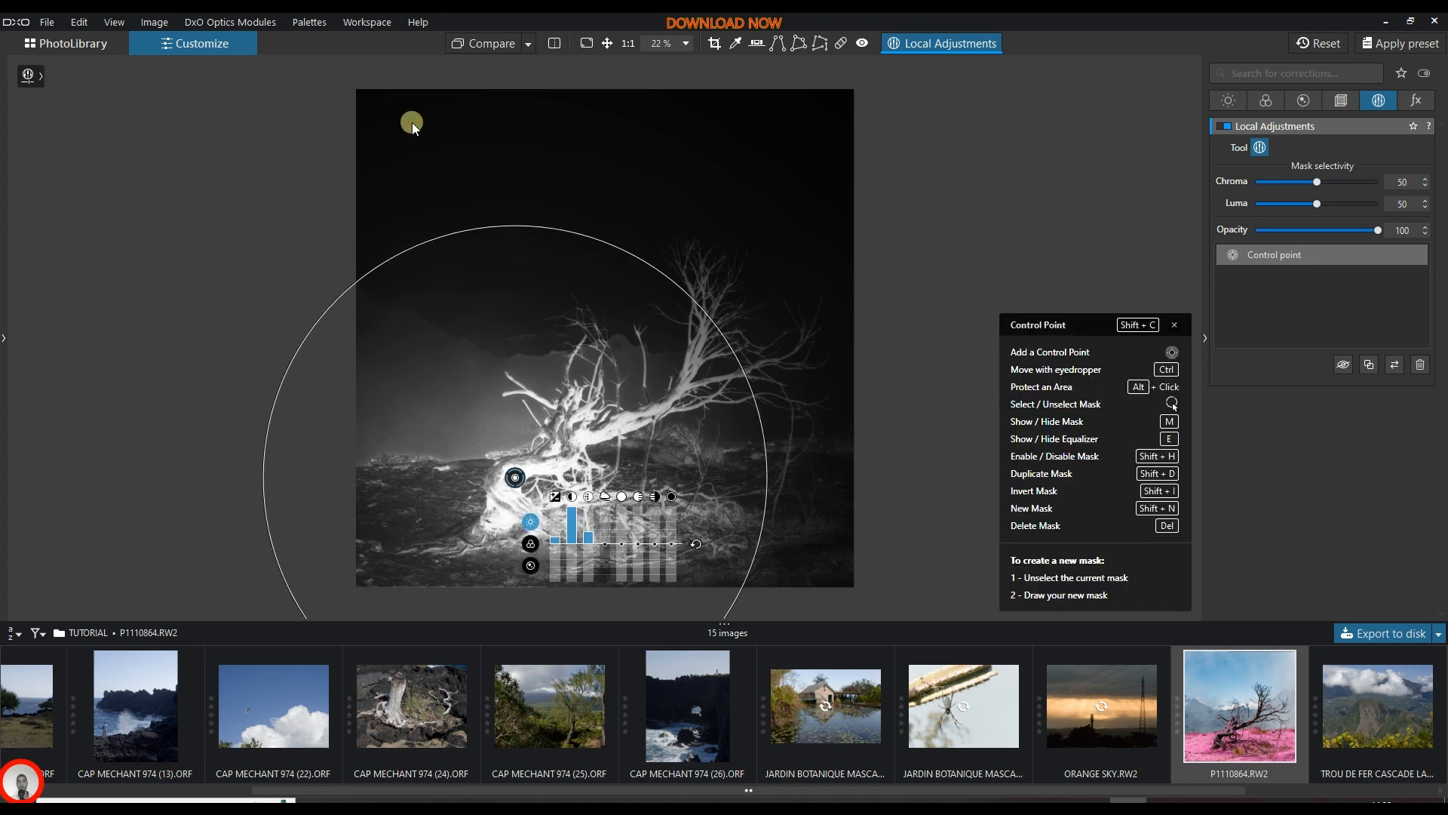
click(412, 123)
Move the added control point to the middle of the upper sky, shrink its circle to stay above the tree, and hide the mask.
scroll(419, 140, down, 3)
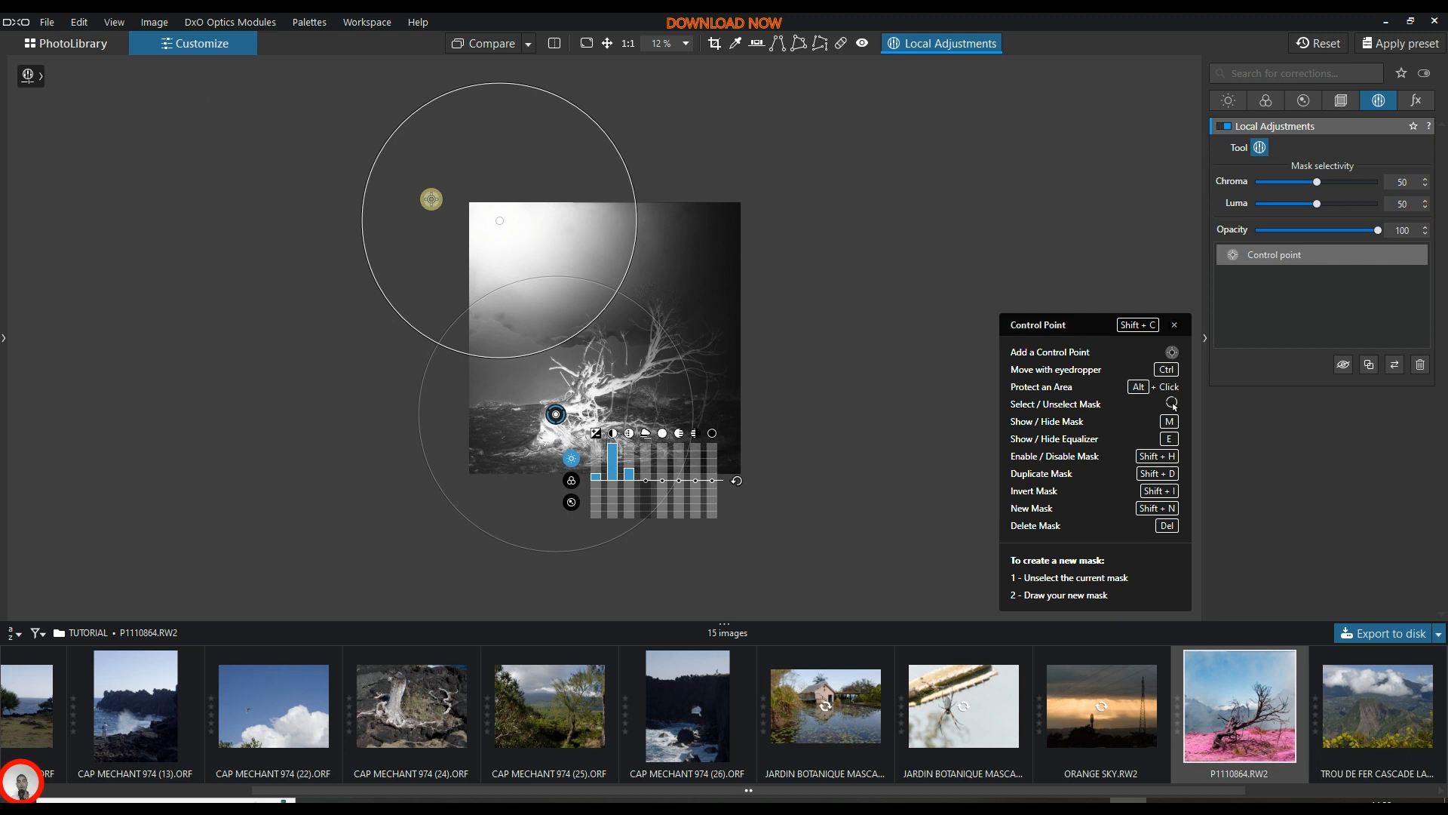
scroll(487, 186, up, 3)
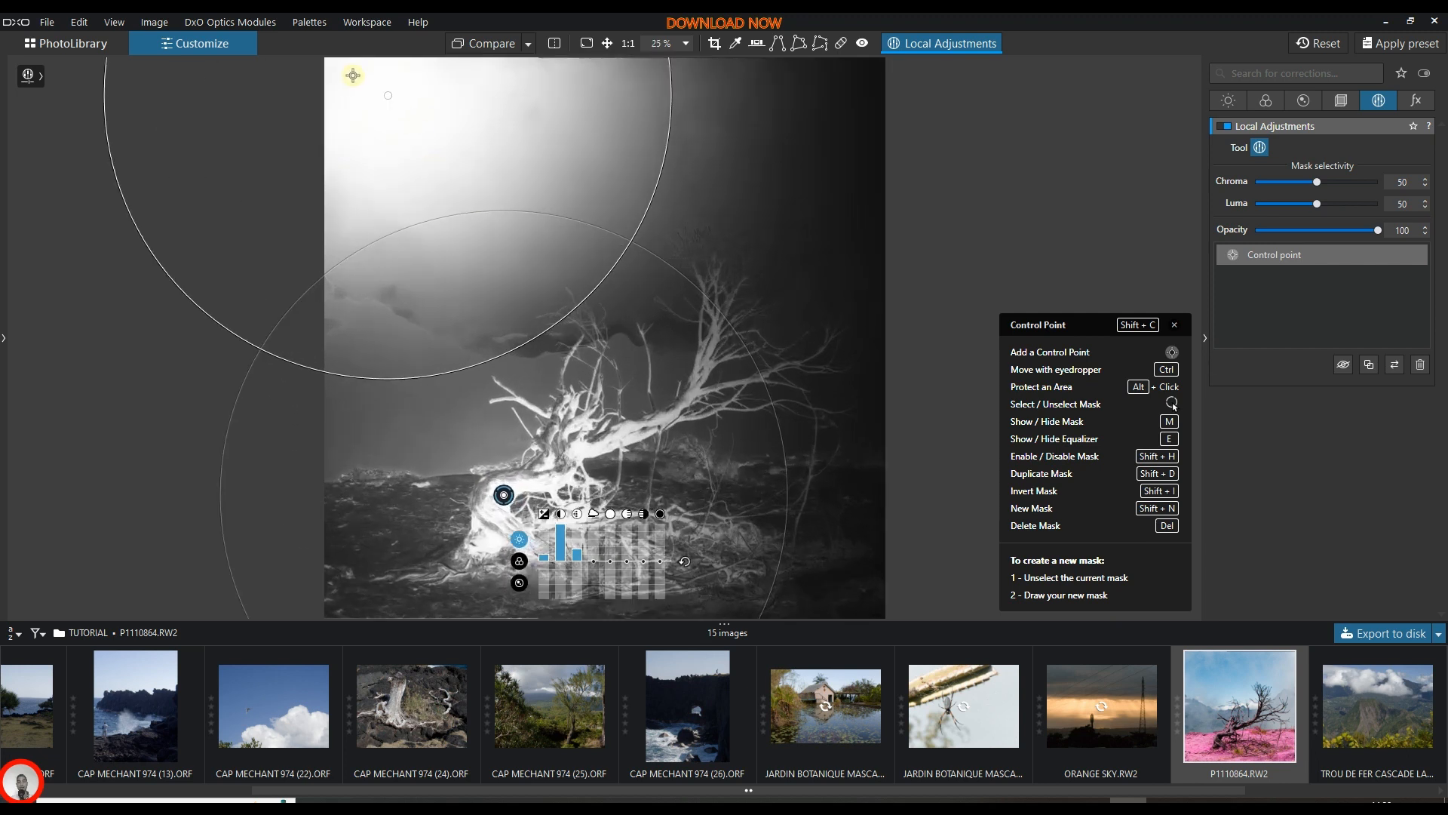
scroll(353, 75, up, 1)
drag(298, 102, 517, 112)
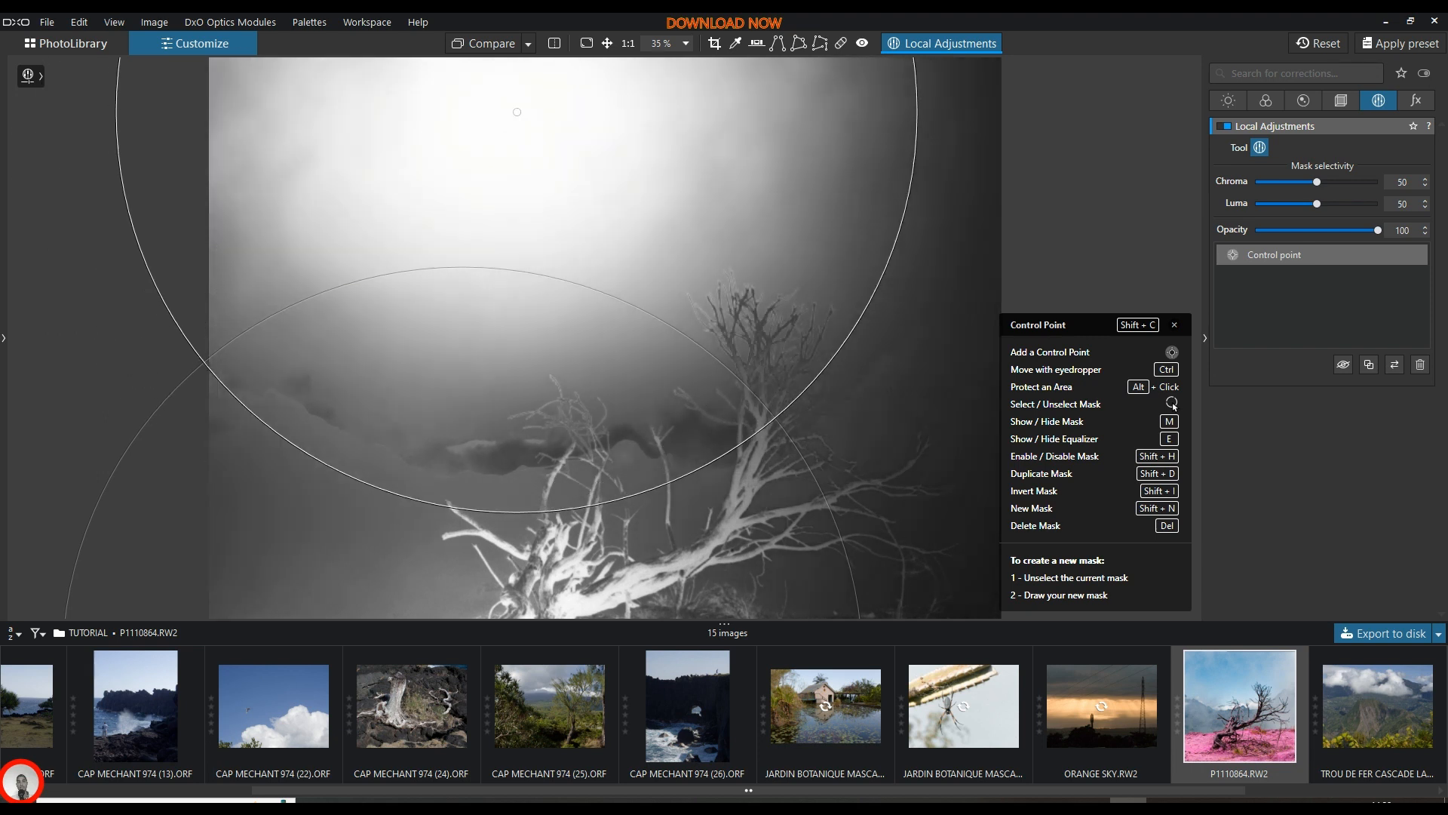
drag(437, 503, 468, 336)
scroll(475, 213, down, 2)
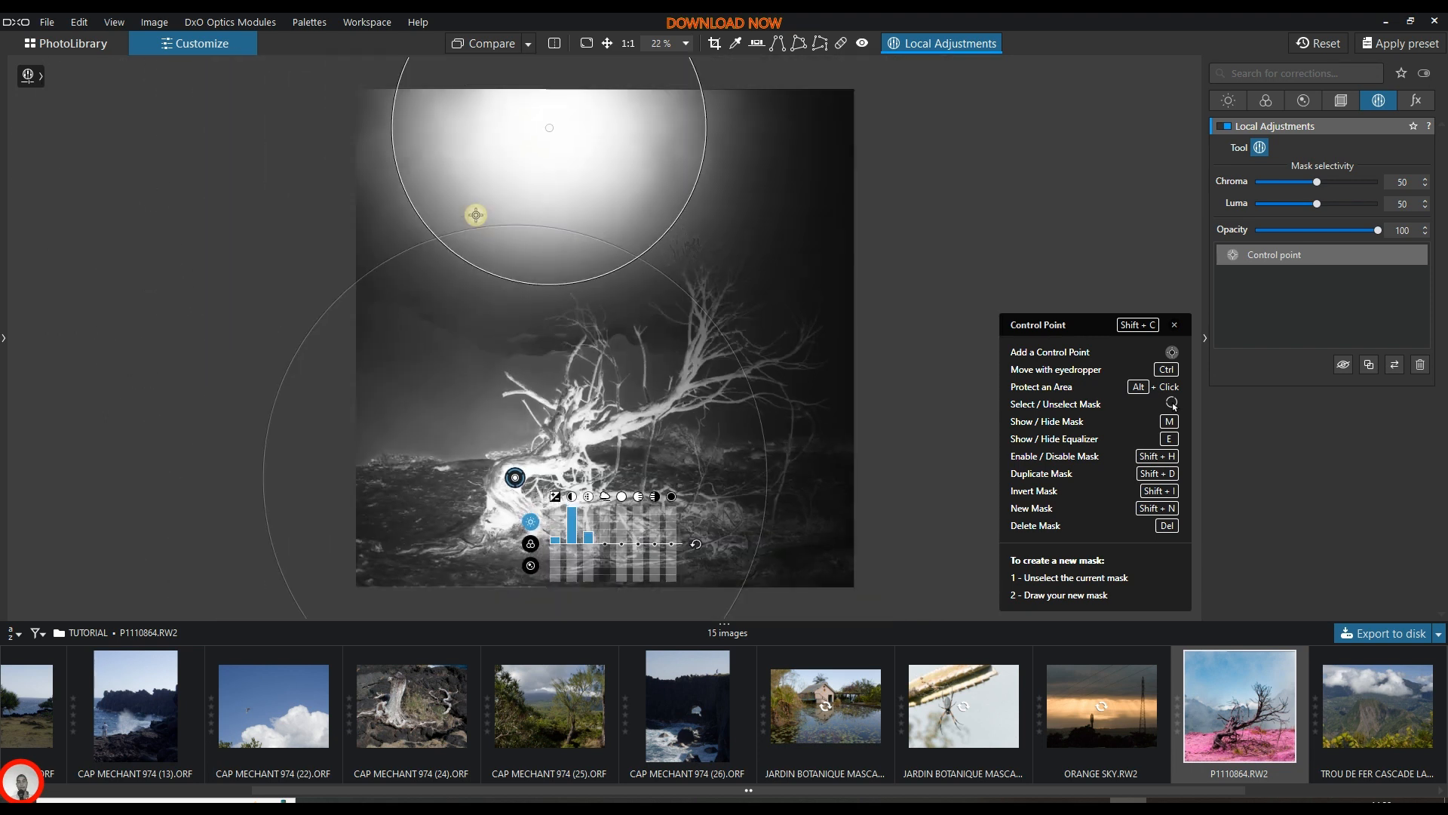
key(m)
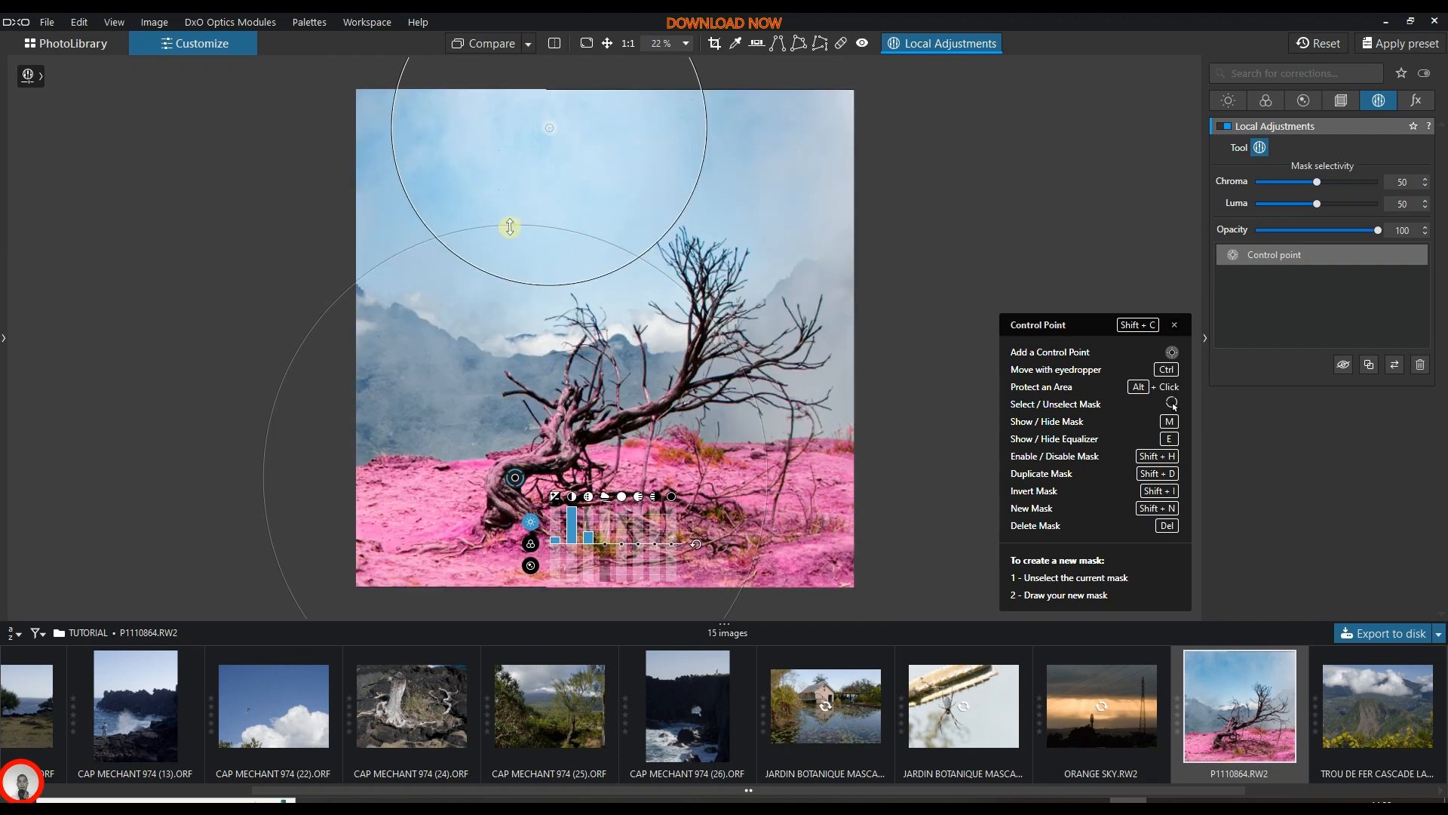
click(551, 129)
right_click(551, 129)
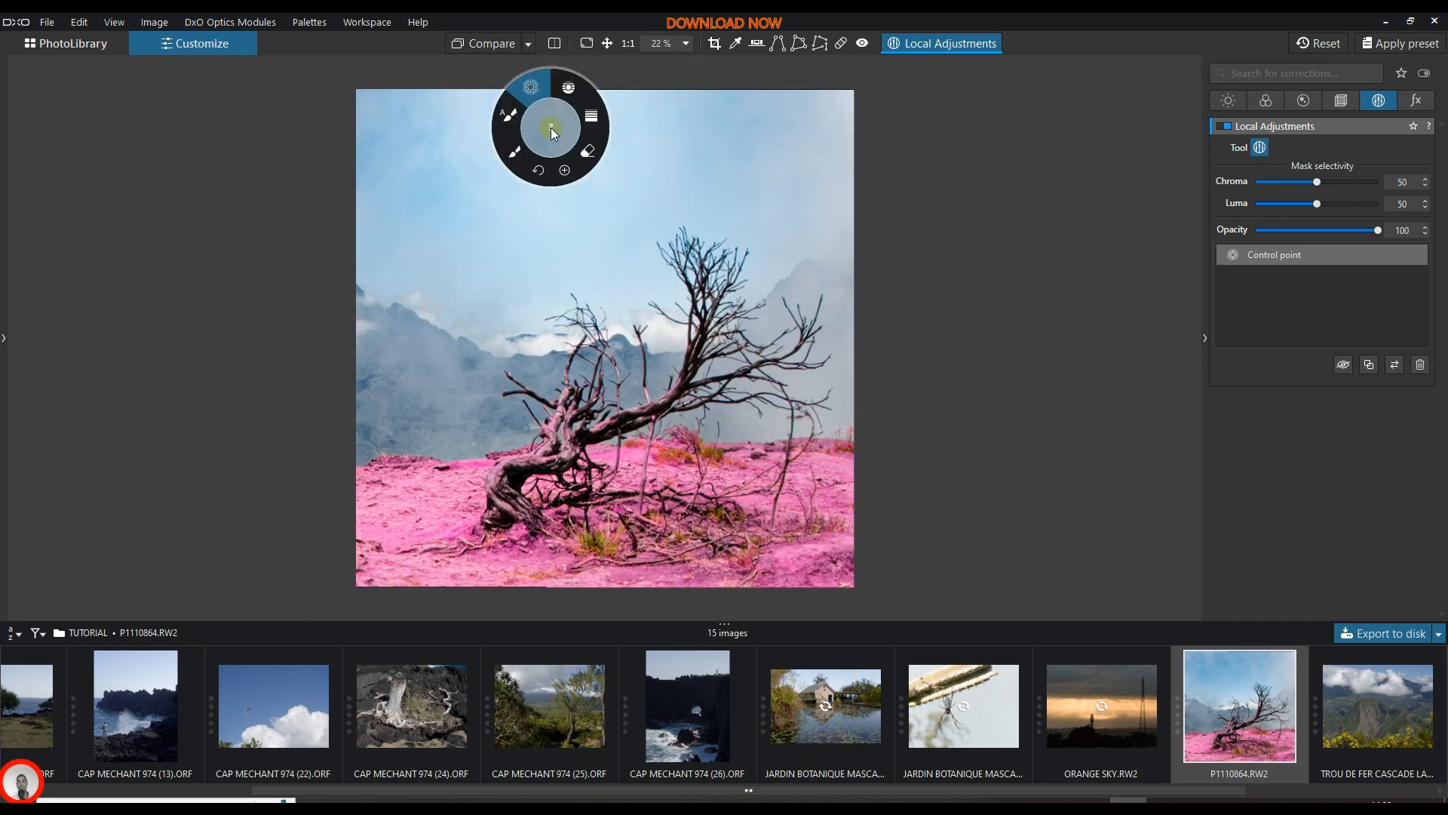
click(551, 128)
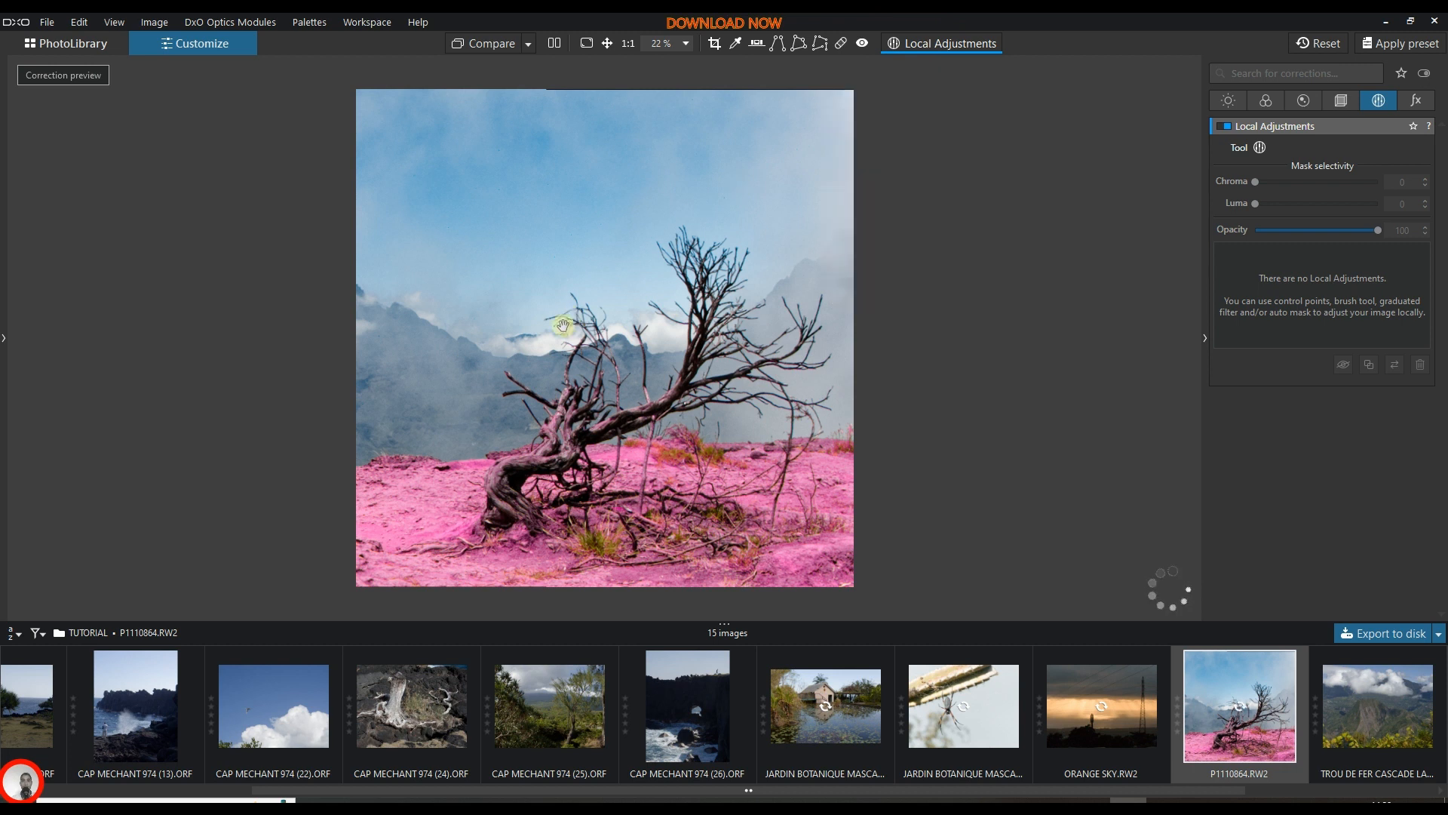
Reactivate Local Adjustments and place a new control point on the lower tree trunk.
right_click(521, 475)
click(531, 473)
click(943, 39)
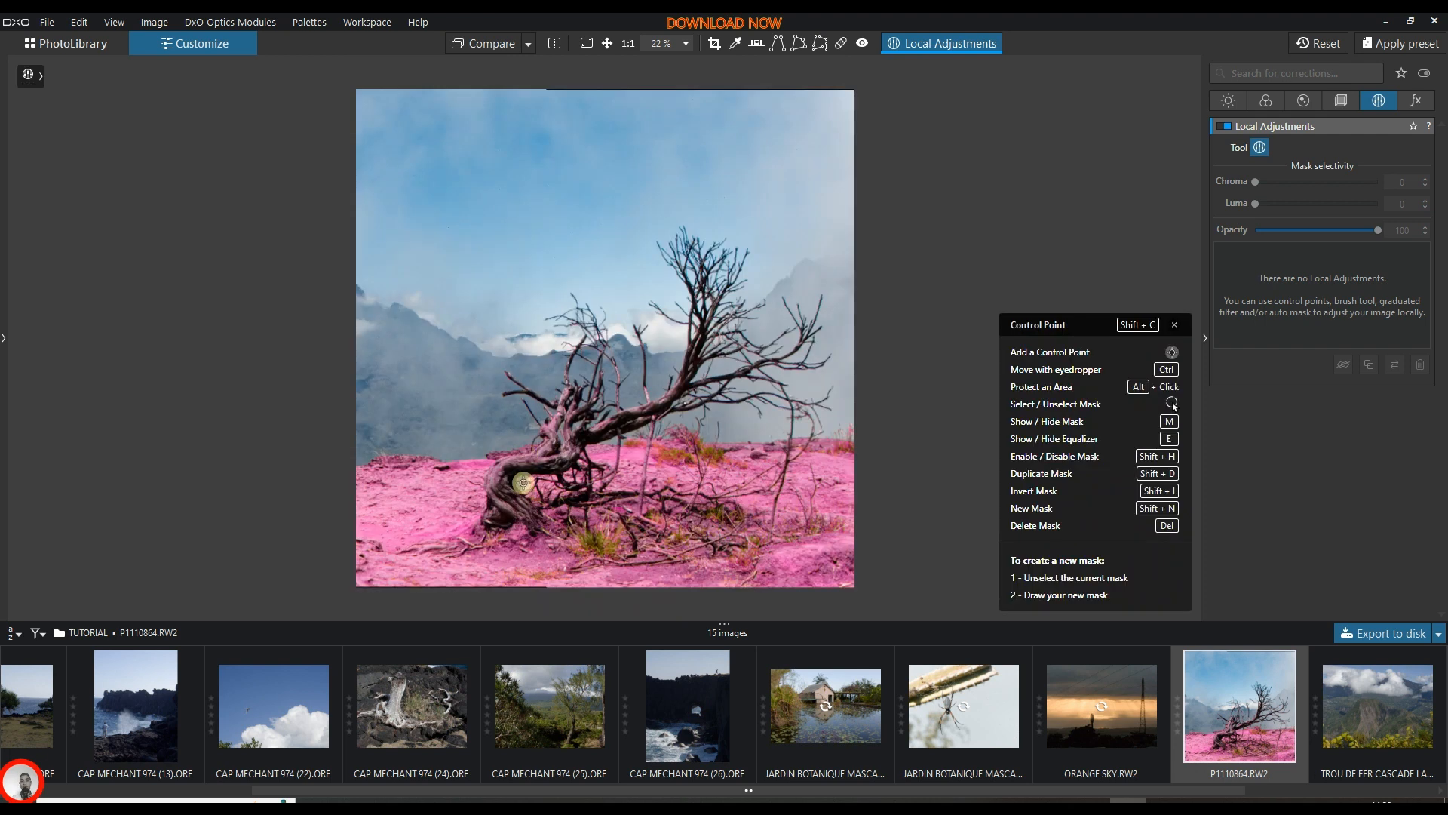
right_click(520, 476)
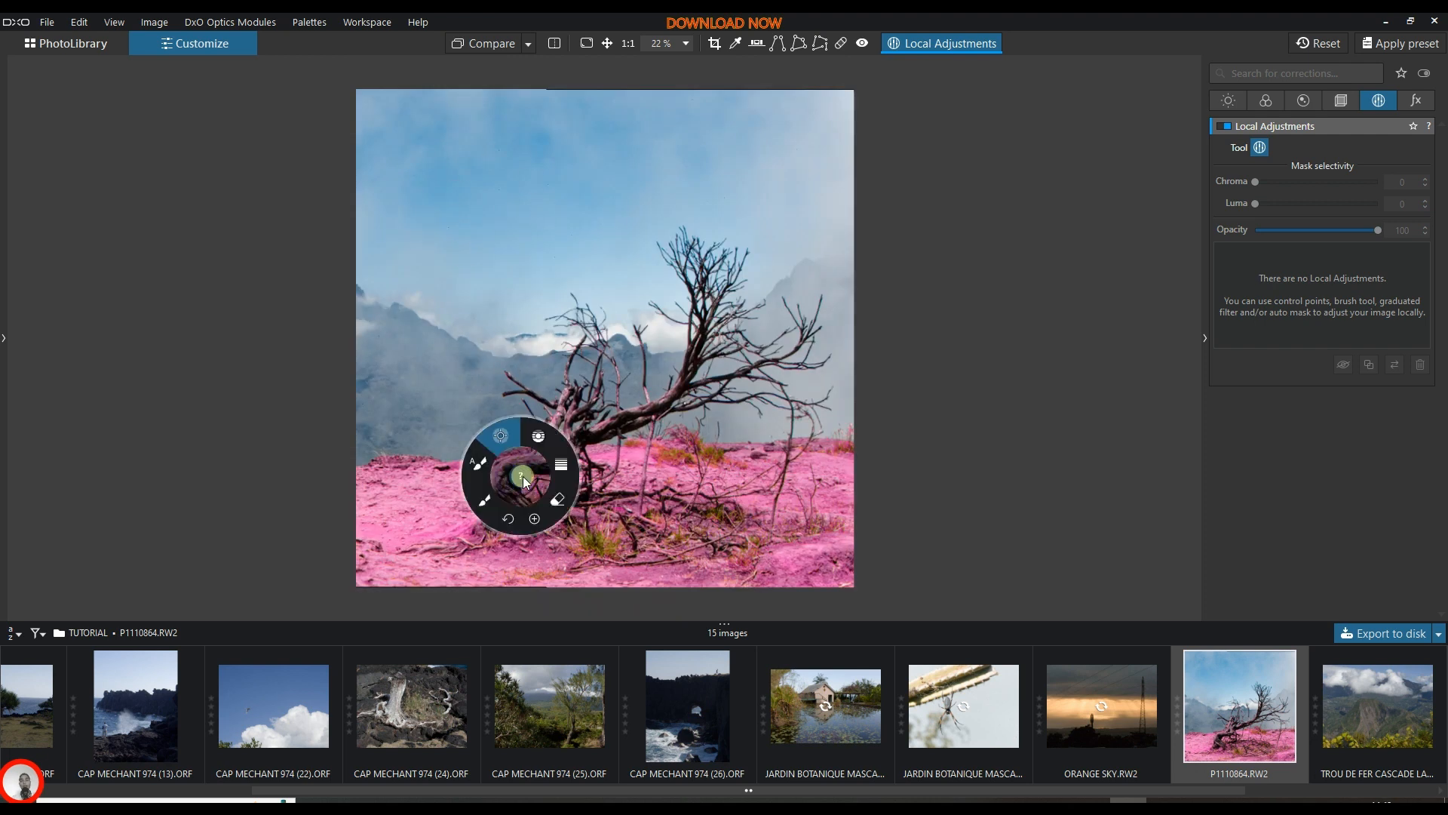
click(508, 442)
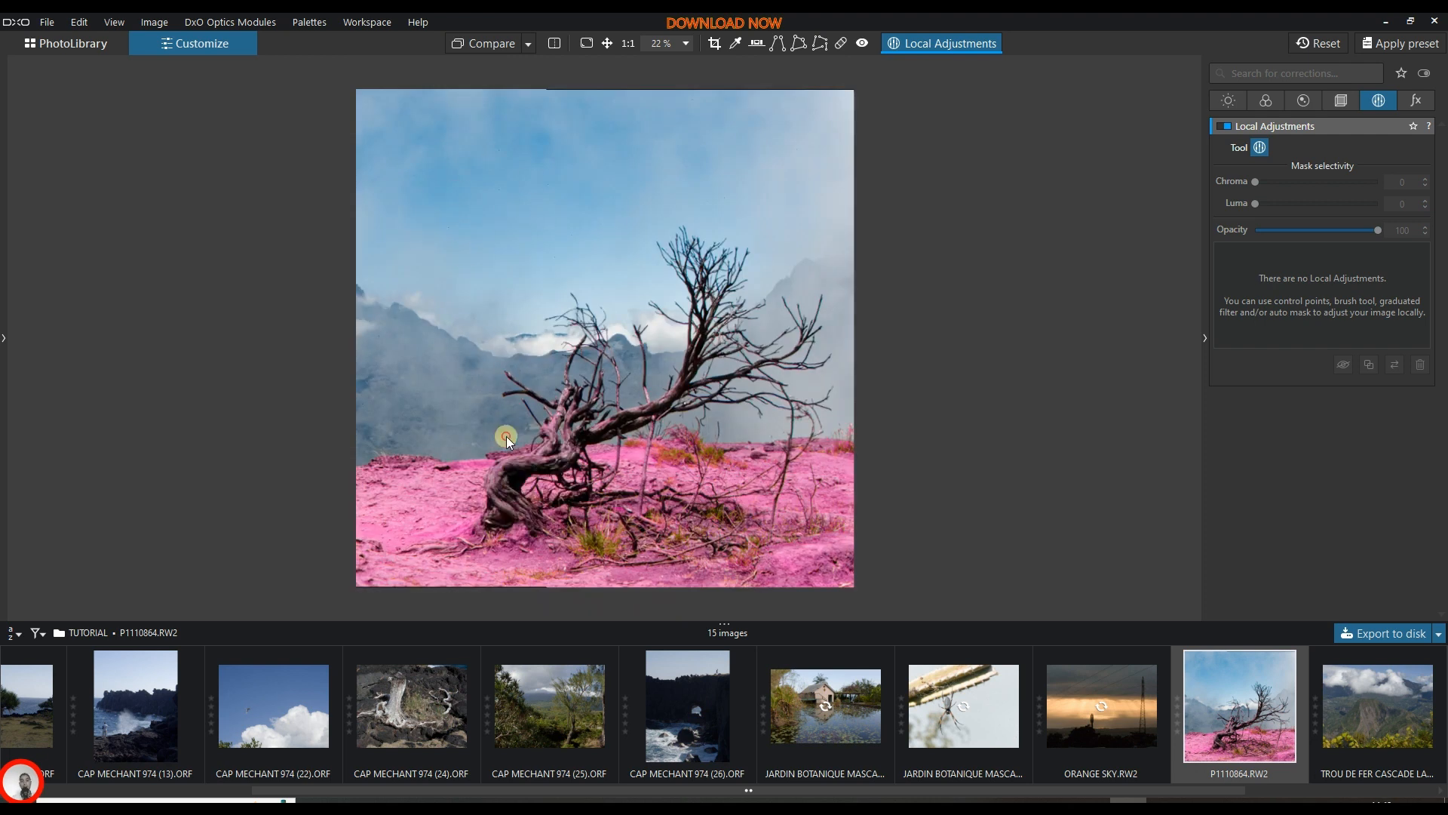
click(521, 474)
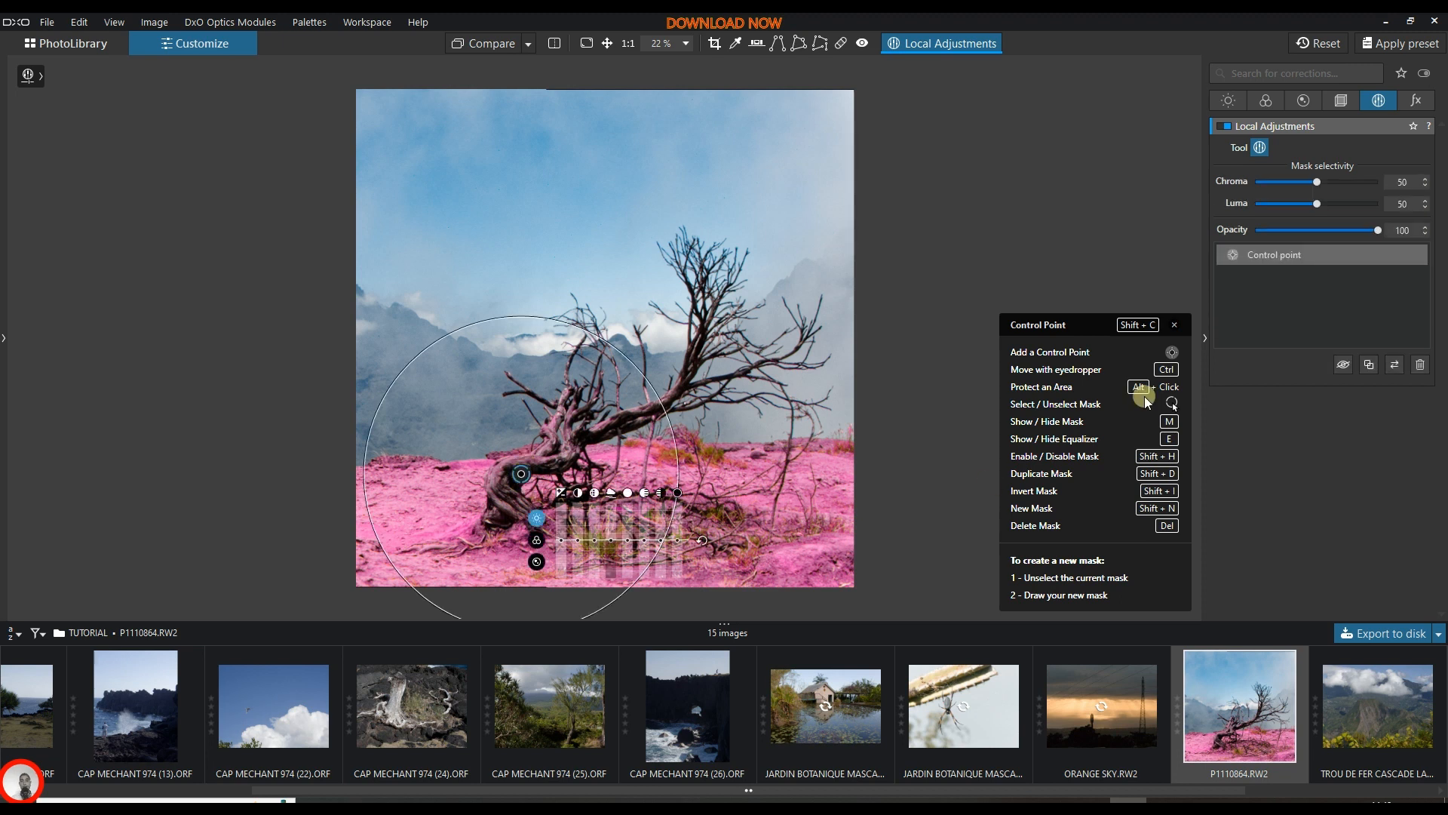
In the trunk control point's Light equalizer, raise Exposure slightly and Contrast and Microcontrast moderately, and try out its Color equalizer.
click(1245, 261)
drag(564, 545, 598, 525)
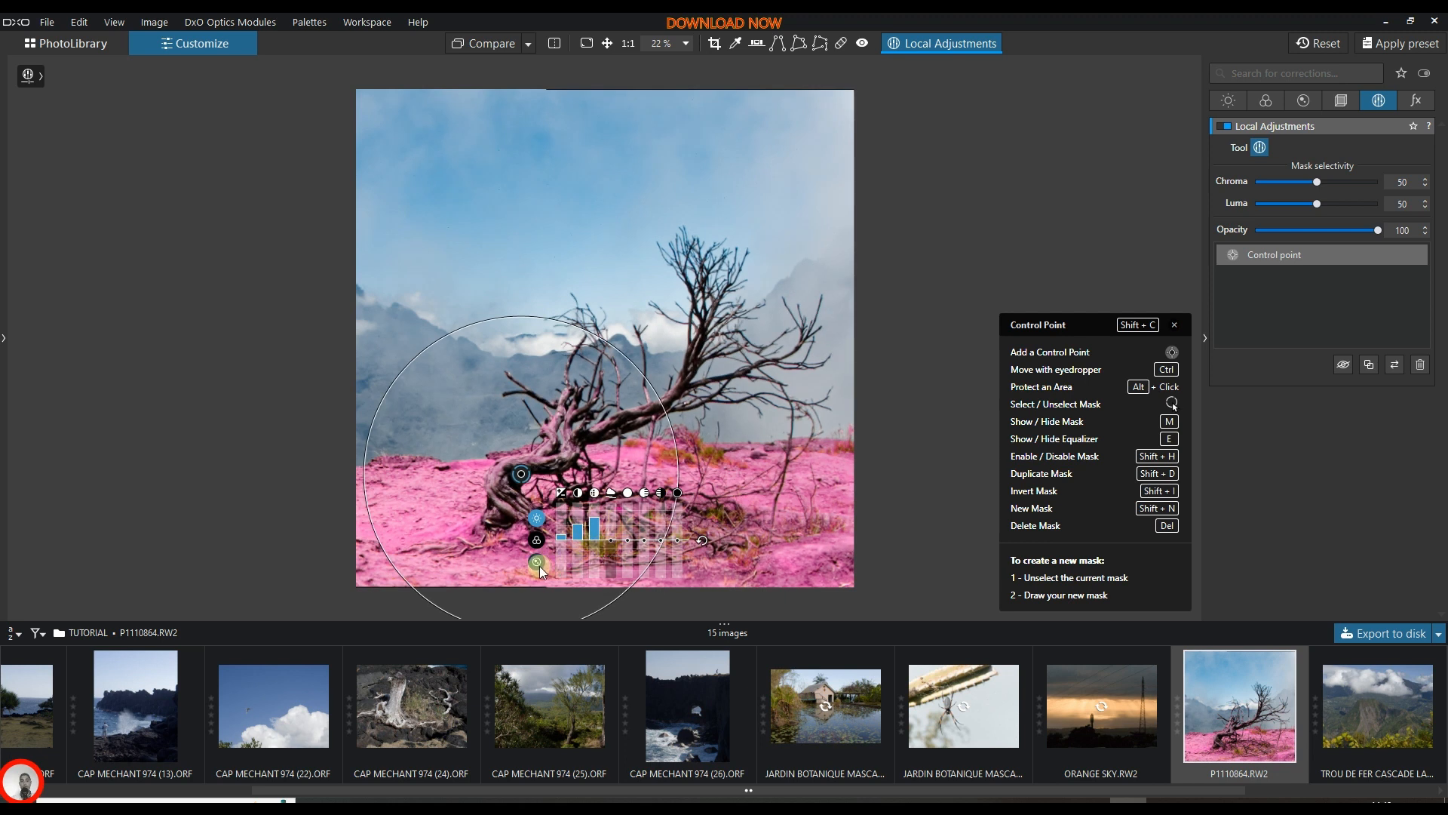
click(540, 541)
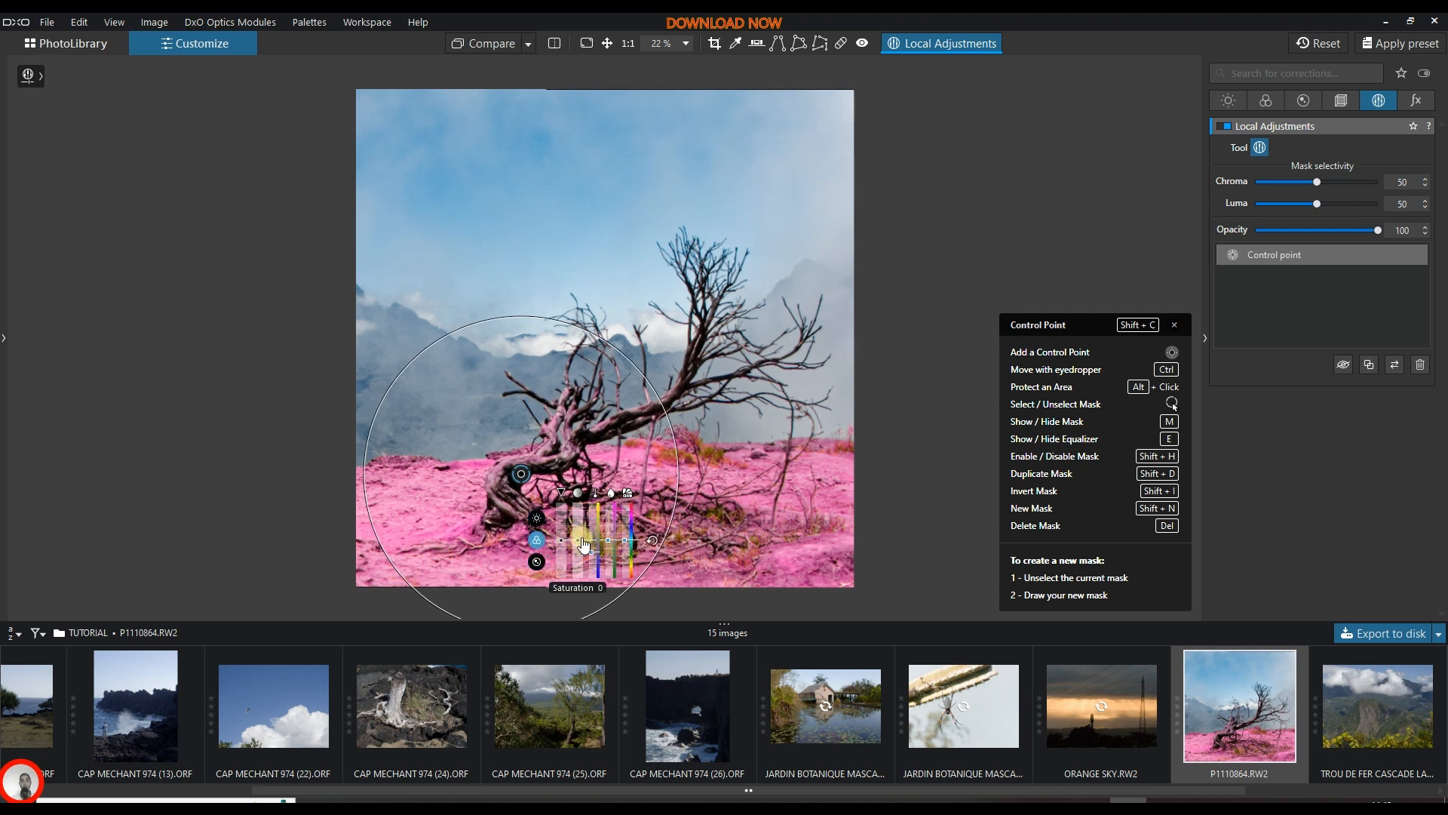
mouse_move(630, 542)
mouse_down()
mouse_move(625, 558)
mouse_move(613, 545)
mouse_up()
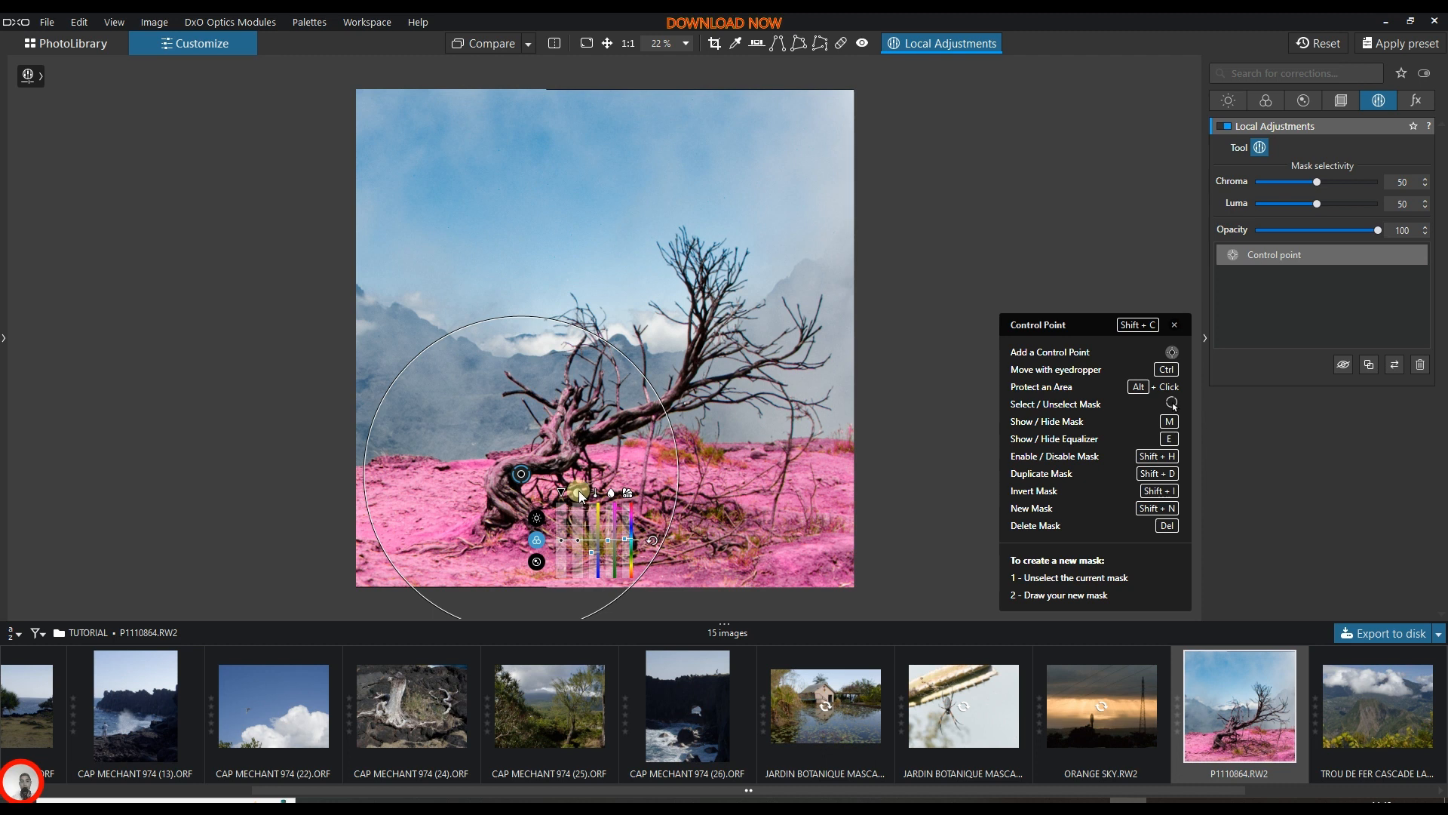
Restart the Local Adjustments tool and place a control point in the upper sky as a separate mask.
click(1285, 274)
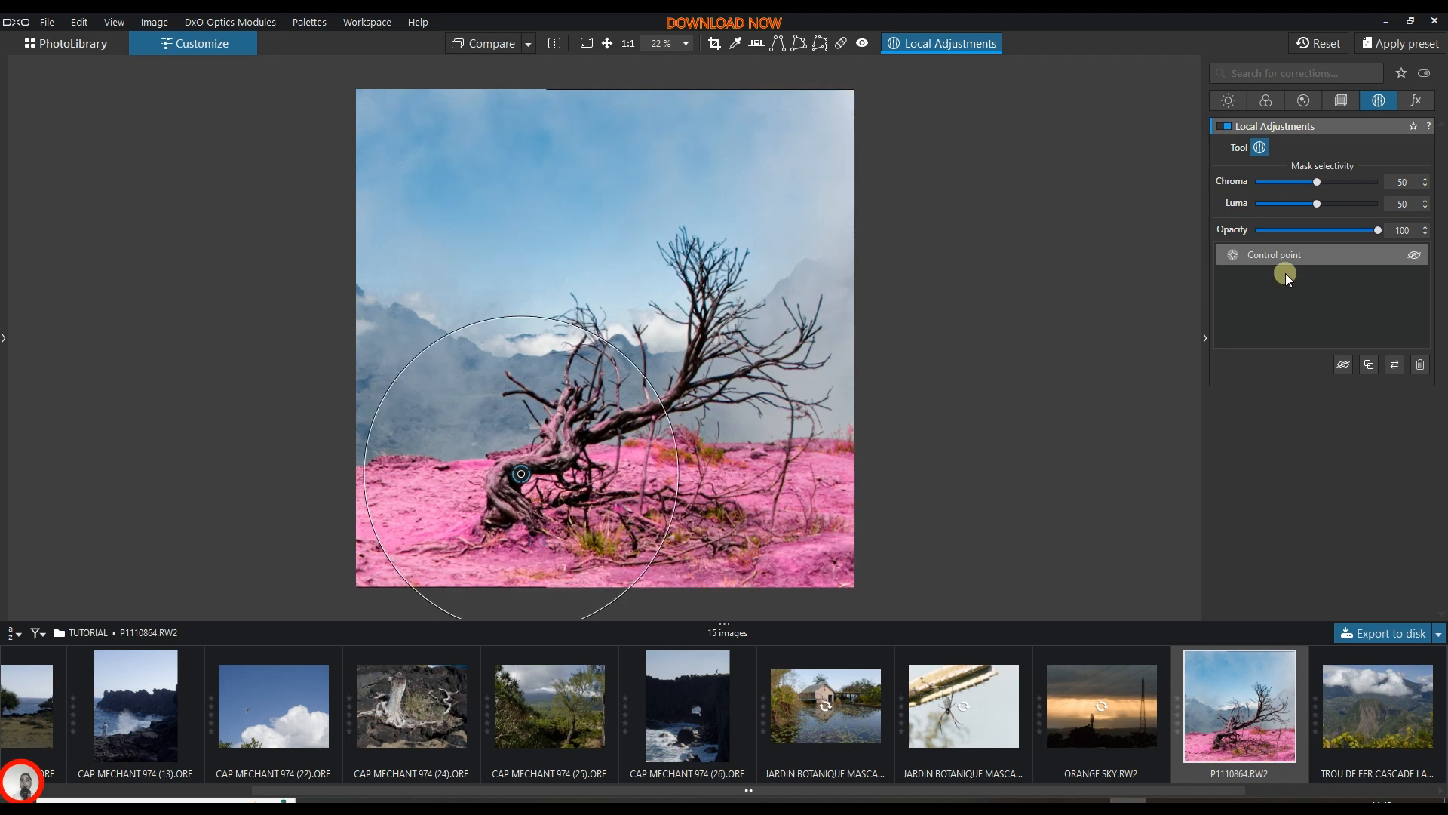
right_click(1271, 257)
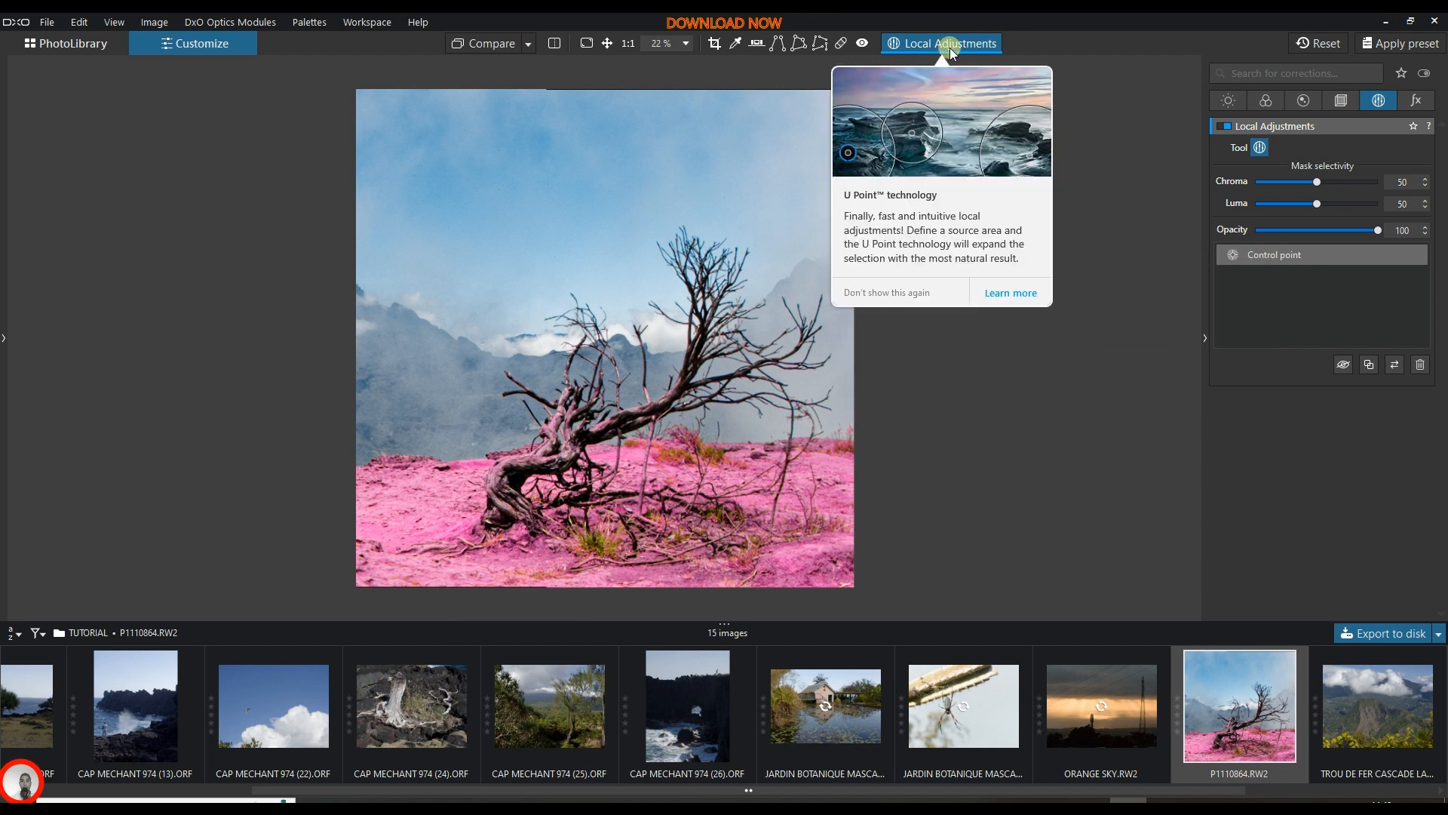
click(949, 47)
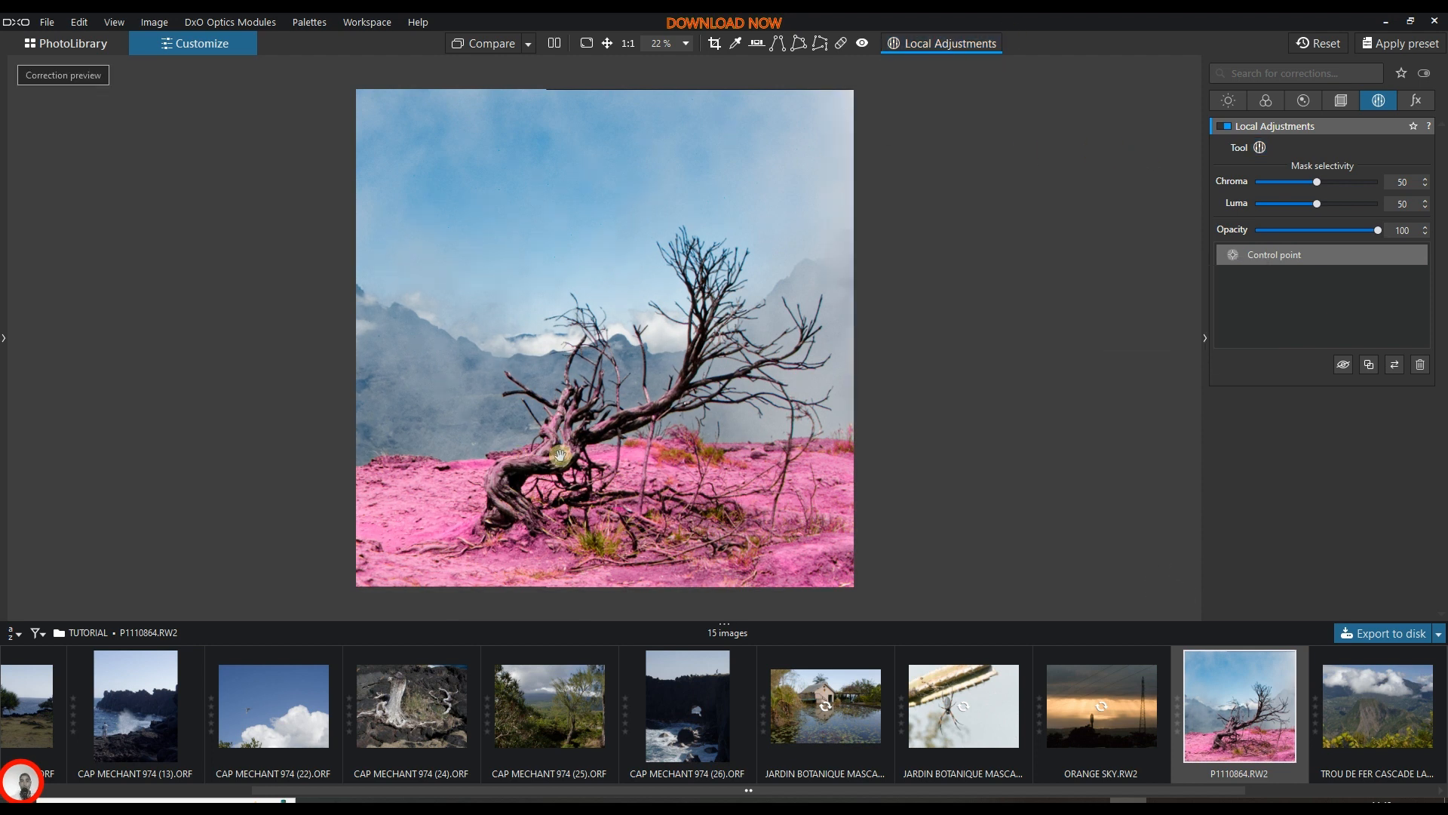
click(1257, 148)
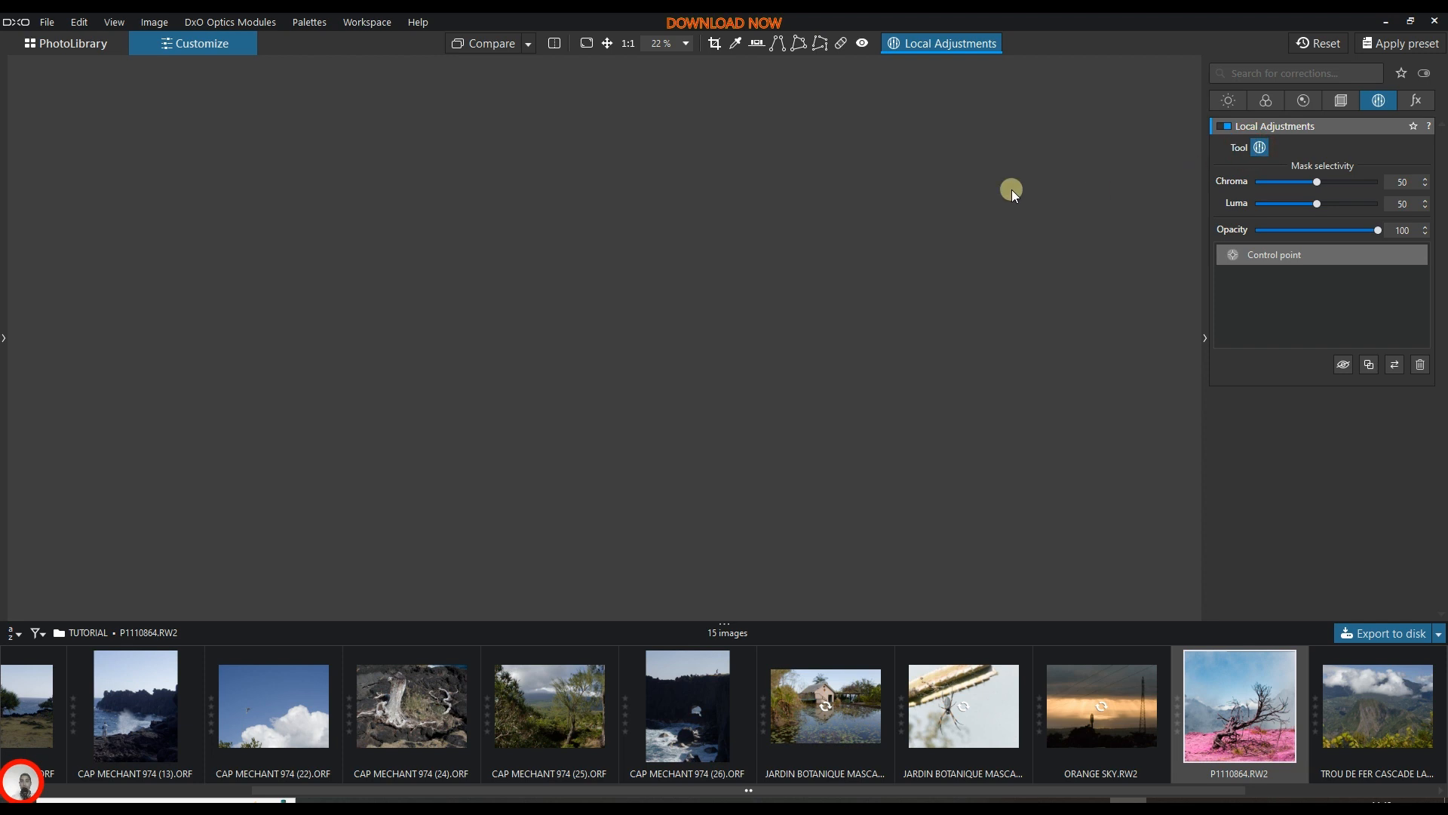
click(493, 153)
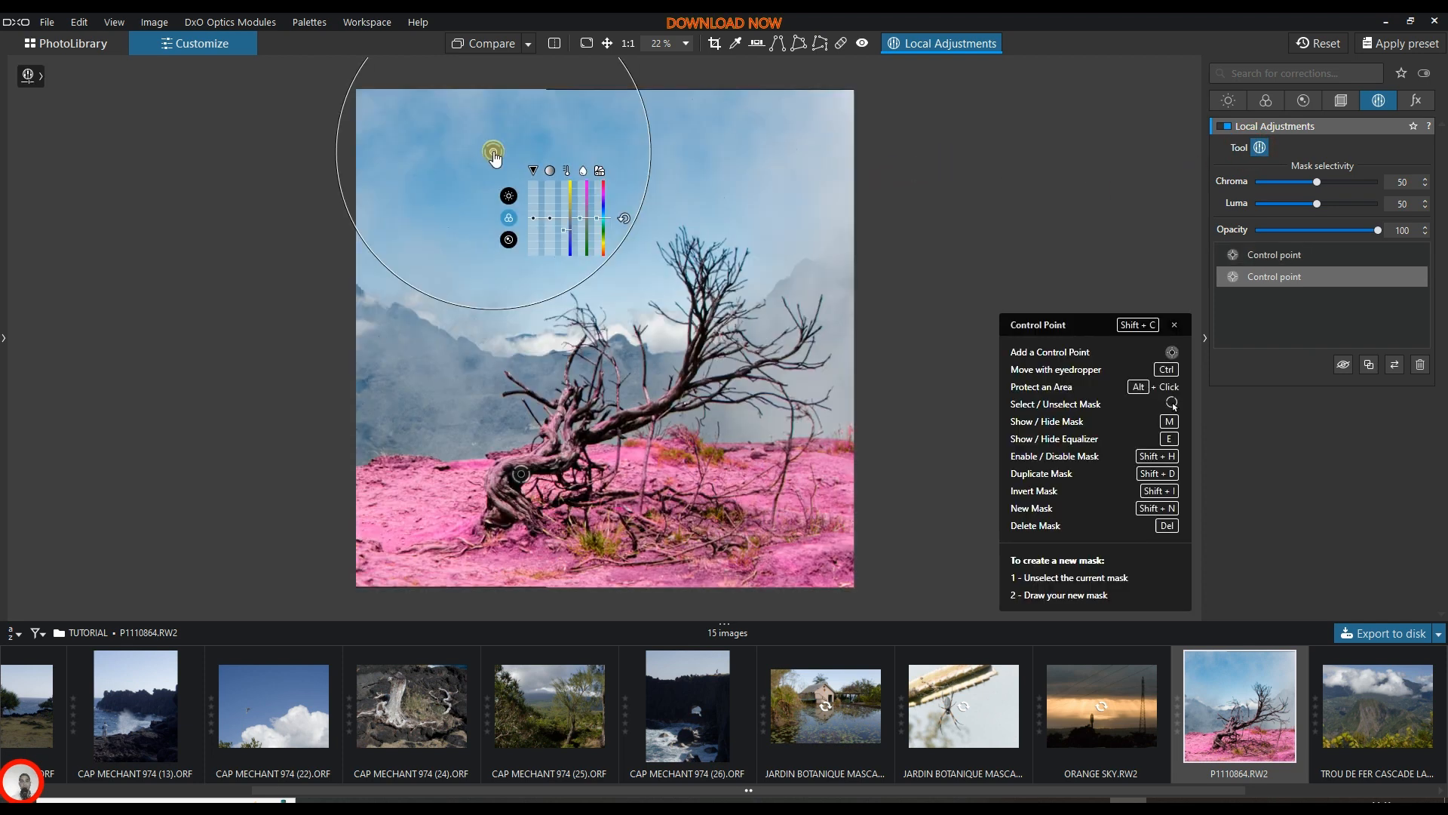
Rename the new sky control point mask as SKY.
click(1295, 279)
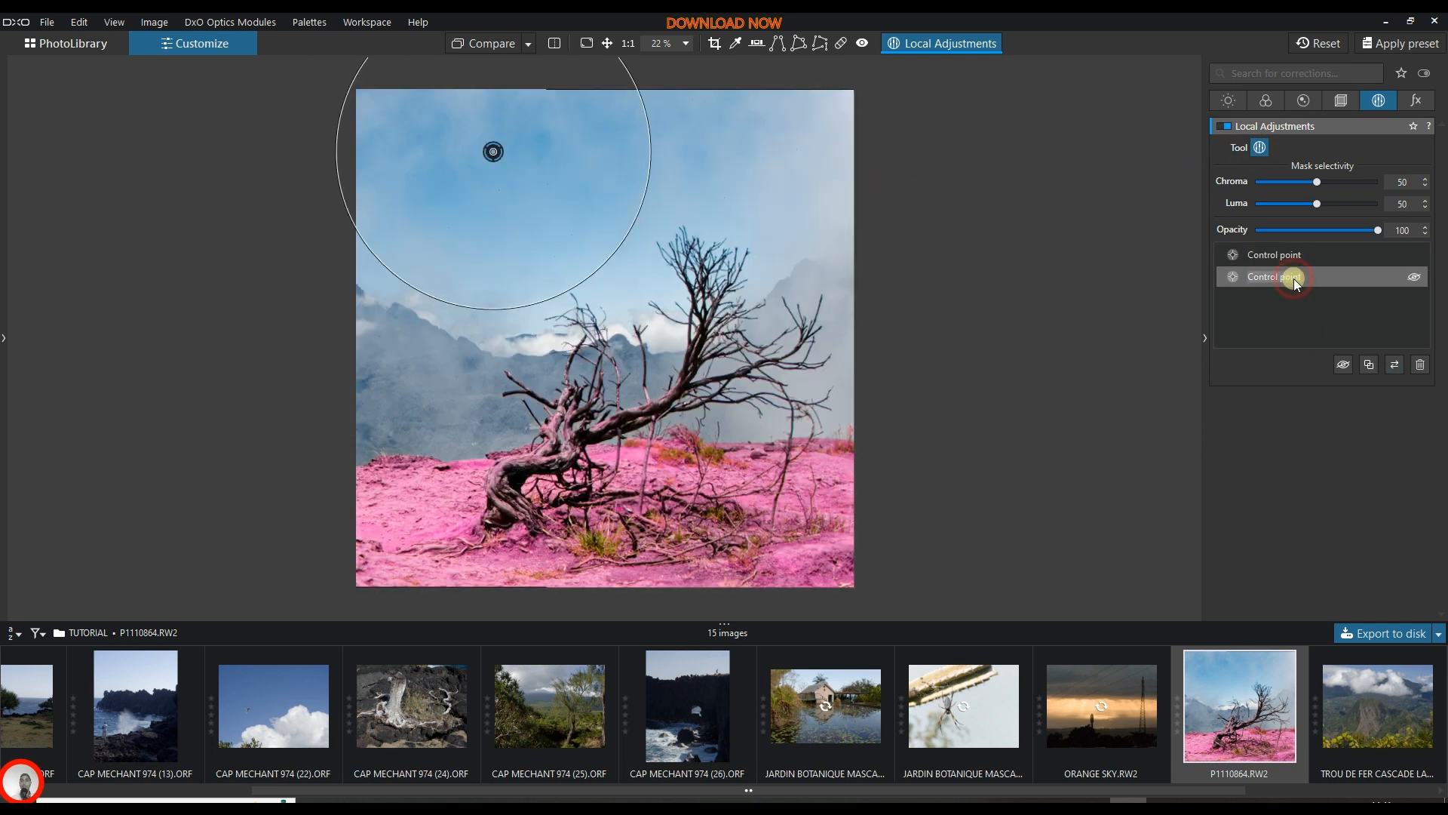
text(SKY)
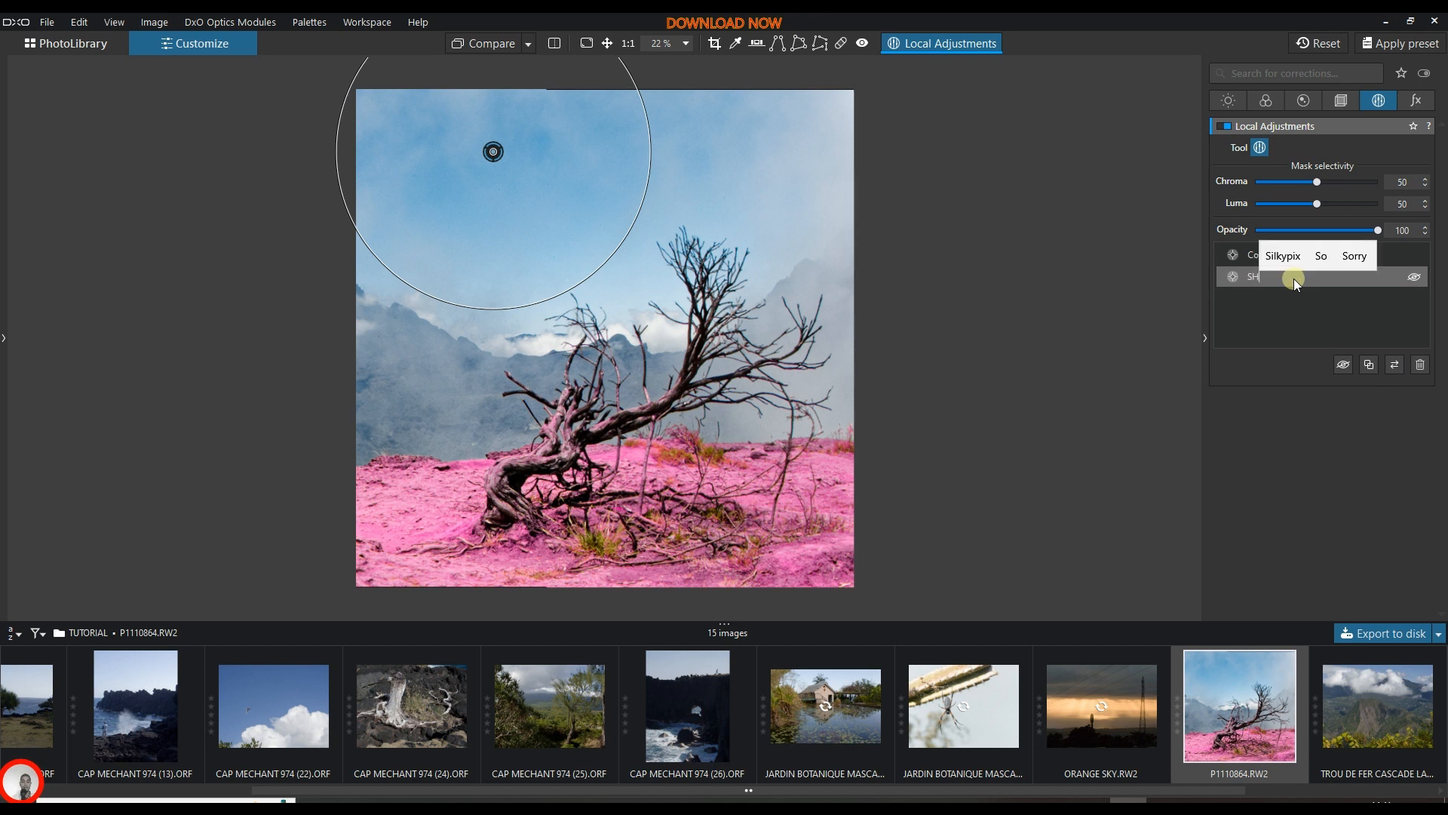
key(Return)
Lower the SKY mask's Exposure slightly in the Light equalizer, then enlarge its circle and shift it toward the middle of the sky.
drag(532, 224, 531, 225)
click(510, 196)
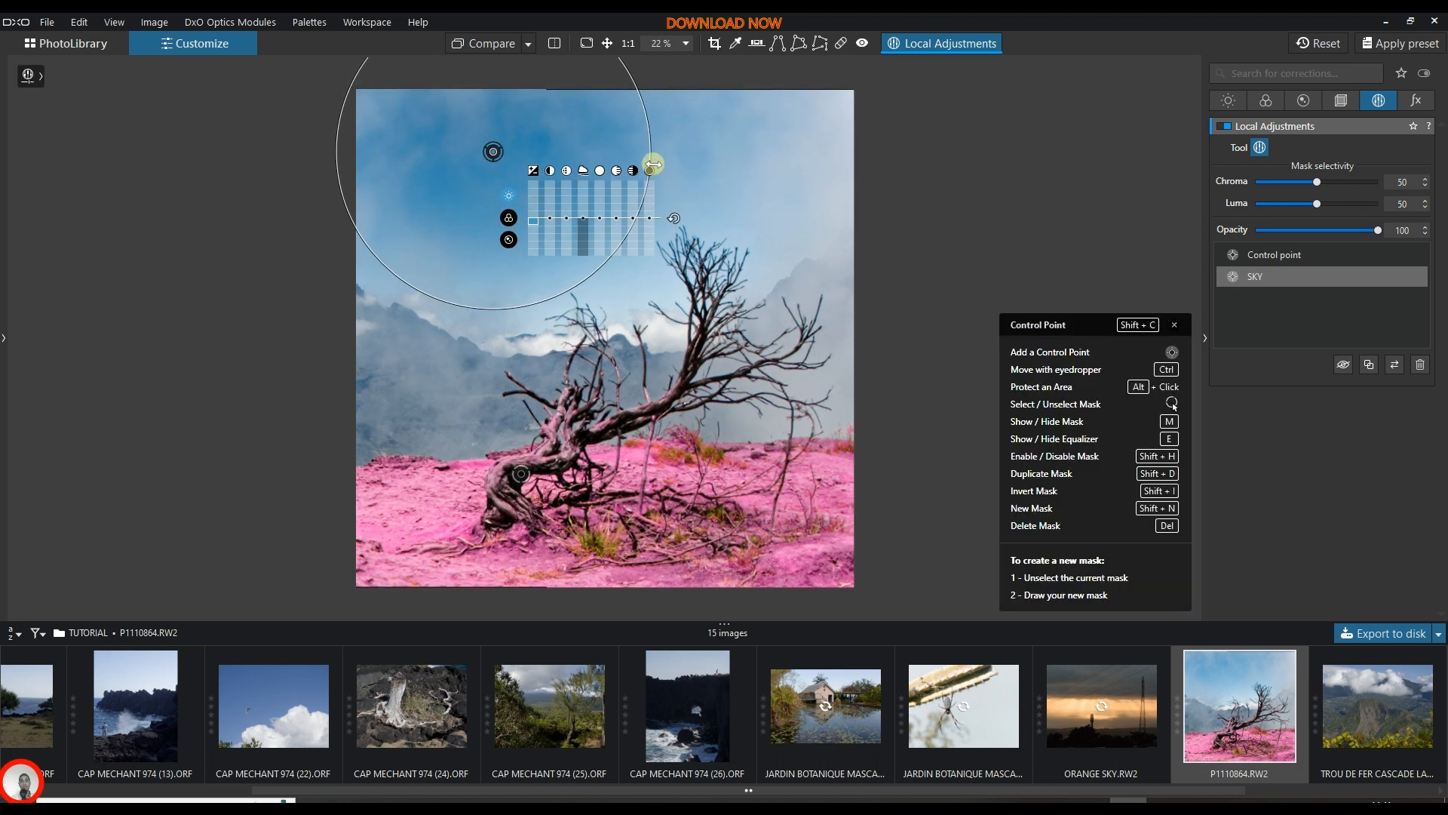
drag(655, 160, 762, 161)
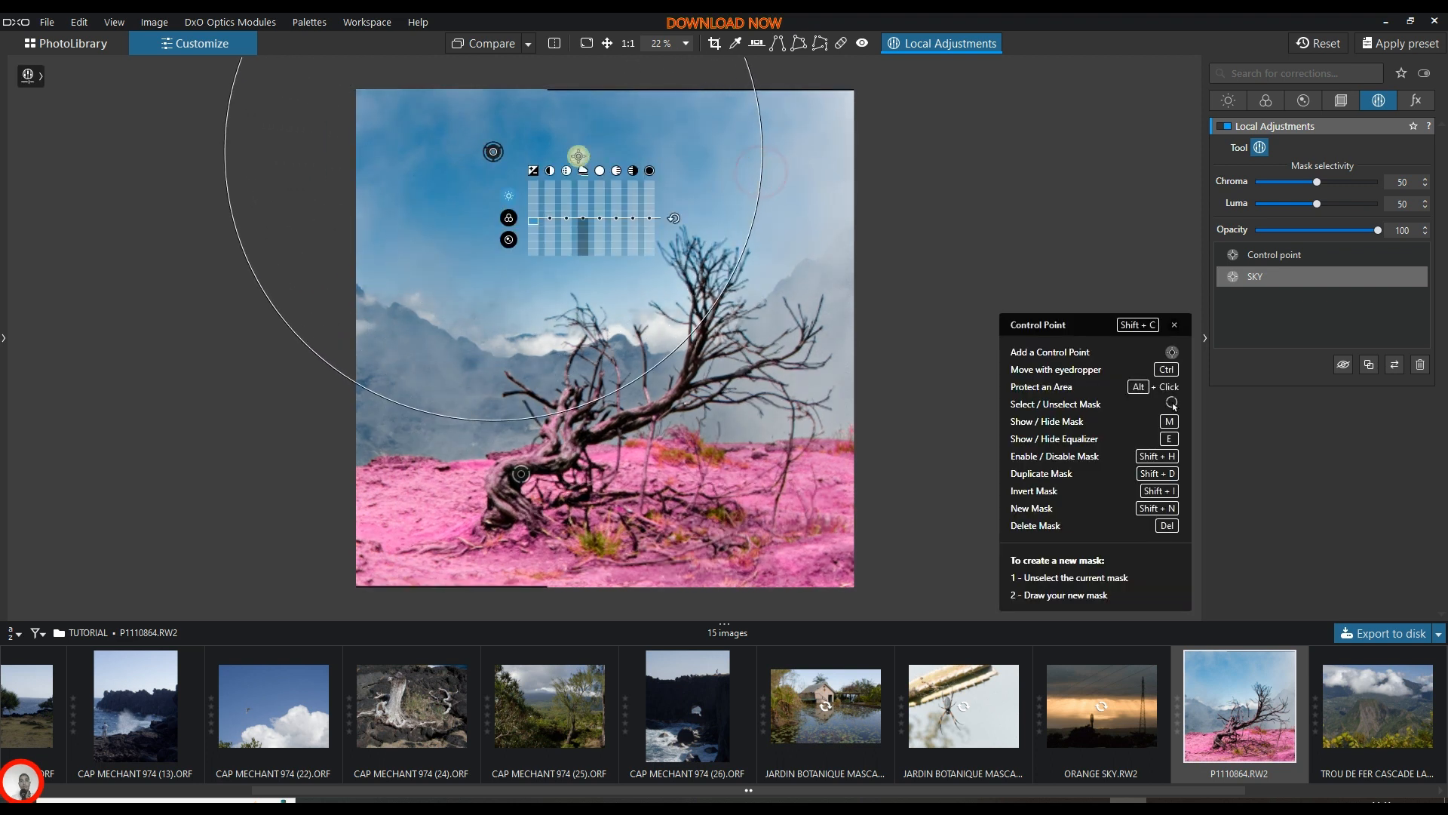
drag(492, 155, 586, 151)
In the SKY mask's Color equalizer, raise Vibrancy to about 20 and try shifting the Hue.
click(602, 217)
drag(629, 218, 629, 215)
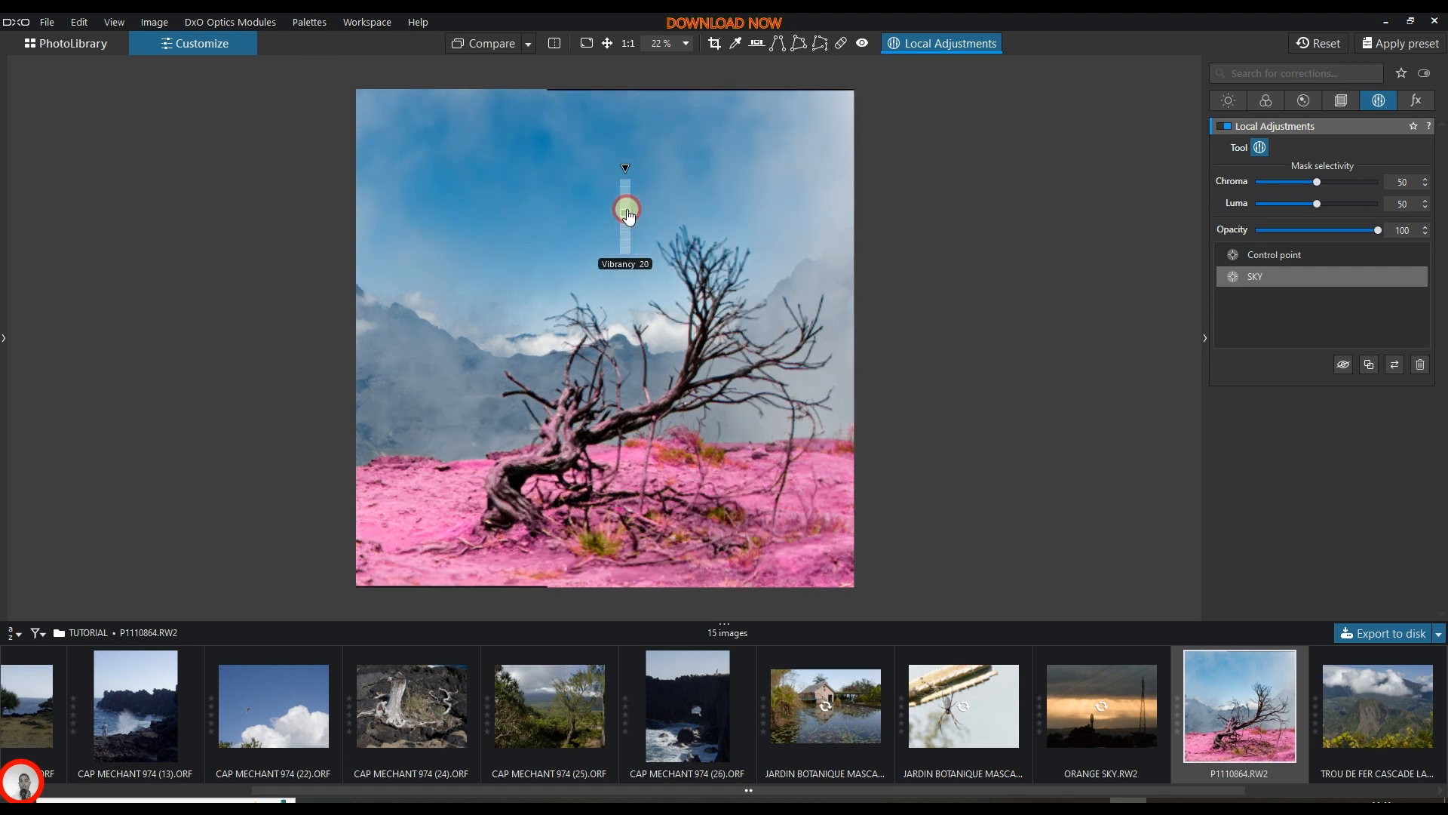
click(690, 217)
drag(691, 222, 689, 221)
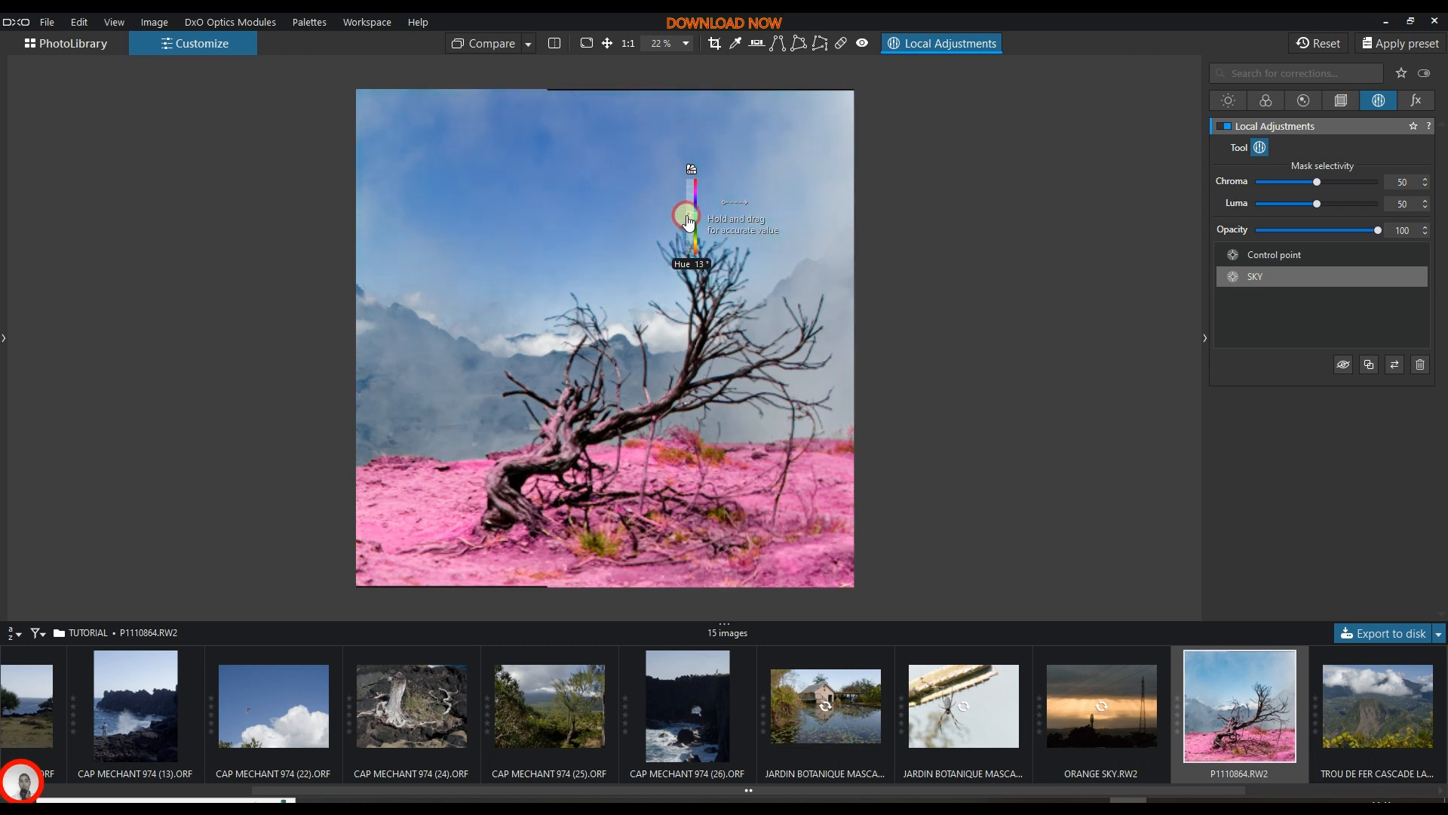
drag(689, 223, 687, 224)
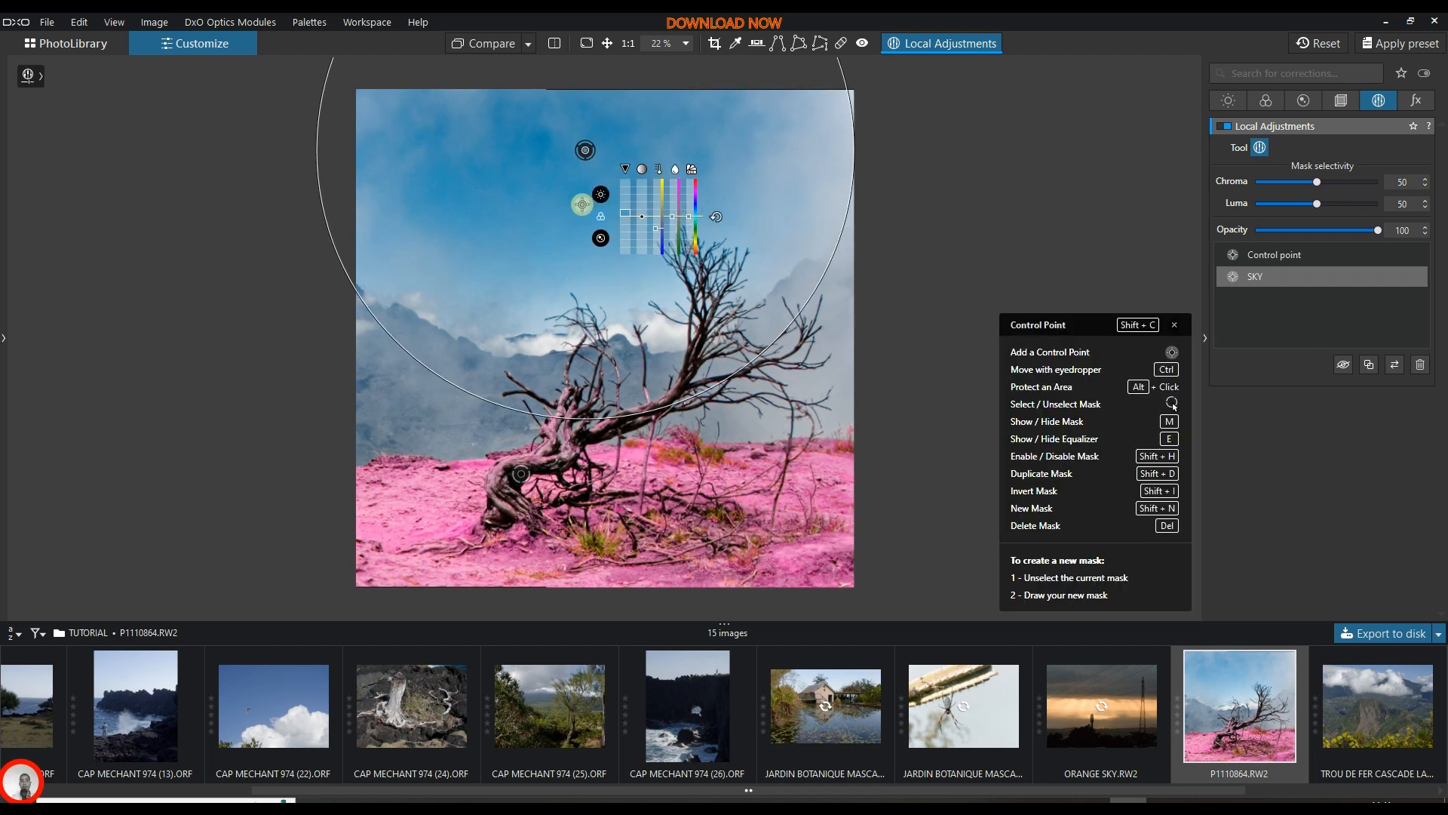
Duplicate the SKY mask, move the copy to the sky near the photo's right edge and shrink its circle to about half.
right_click(1254, 279)
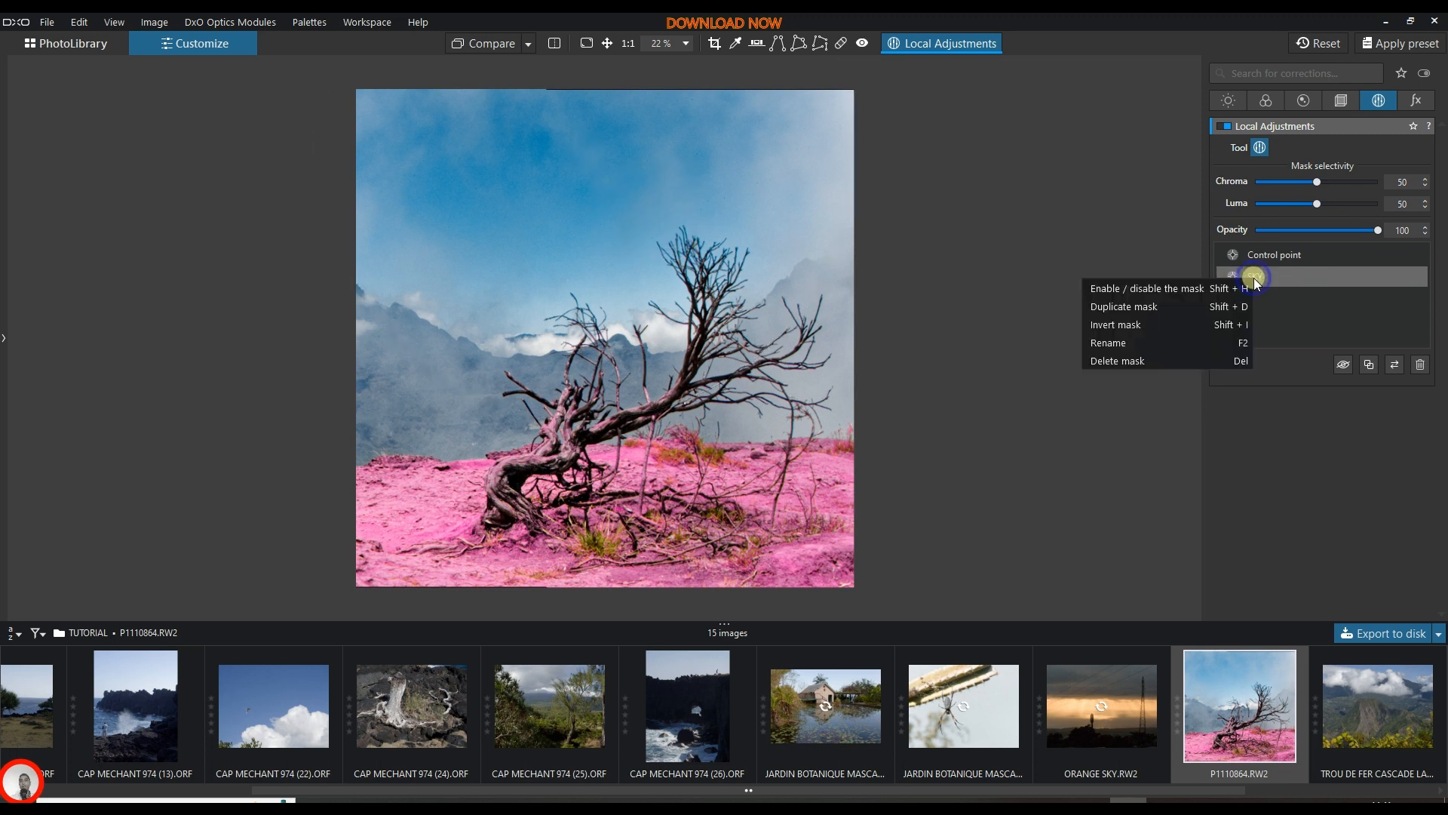
click(1112, 309)
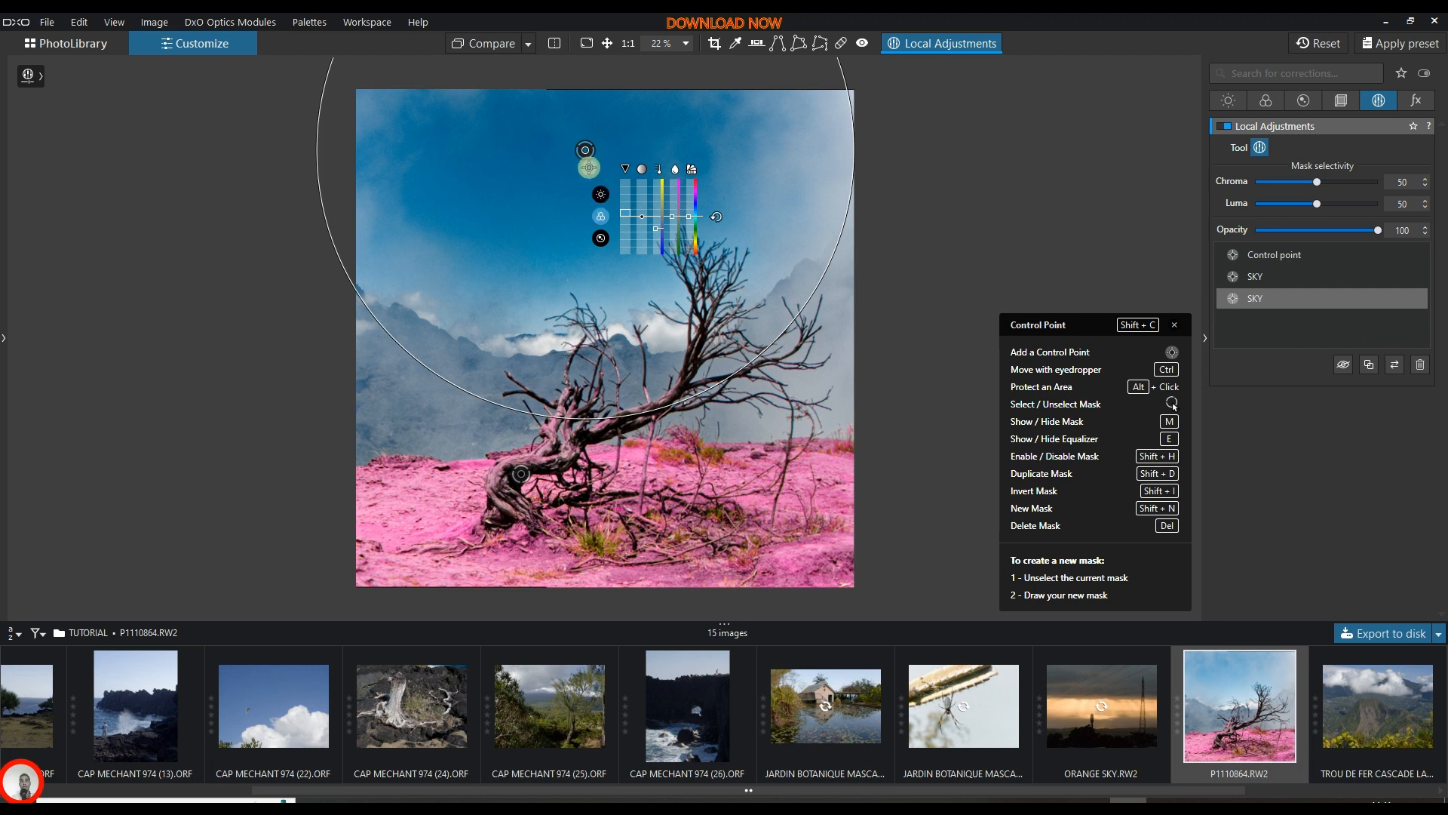
drag(589, 156, 810, 154)
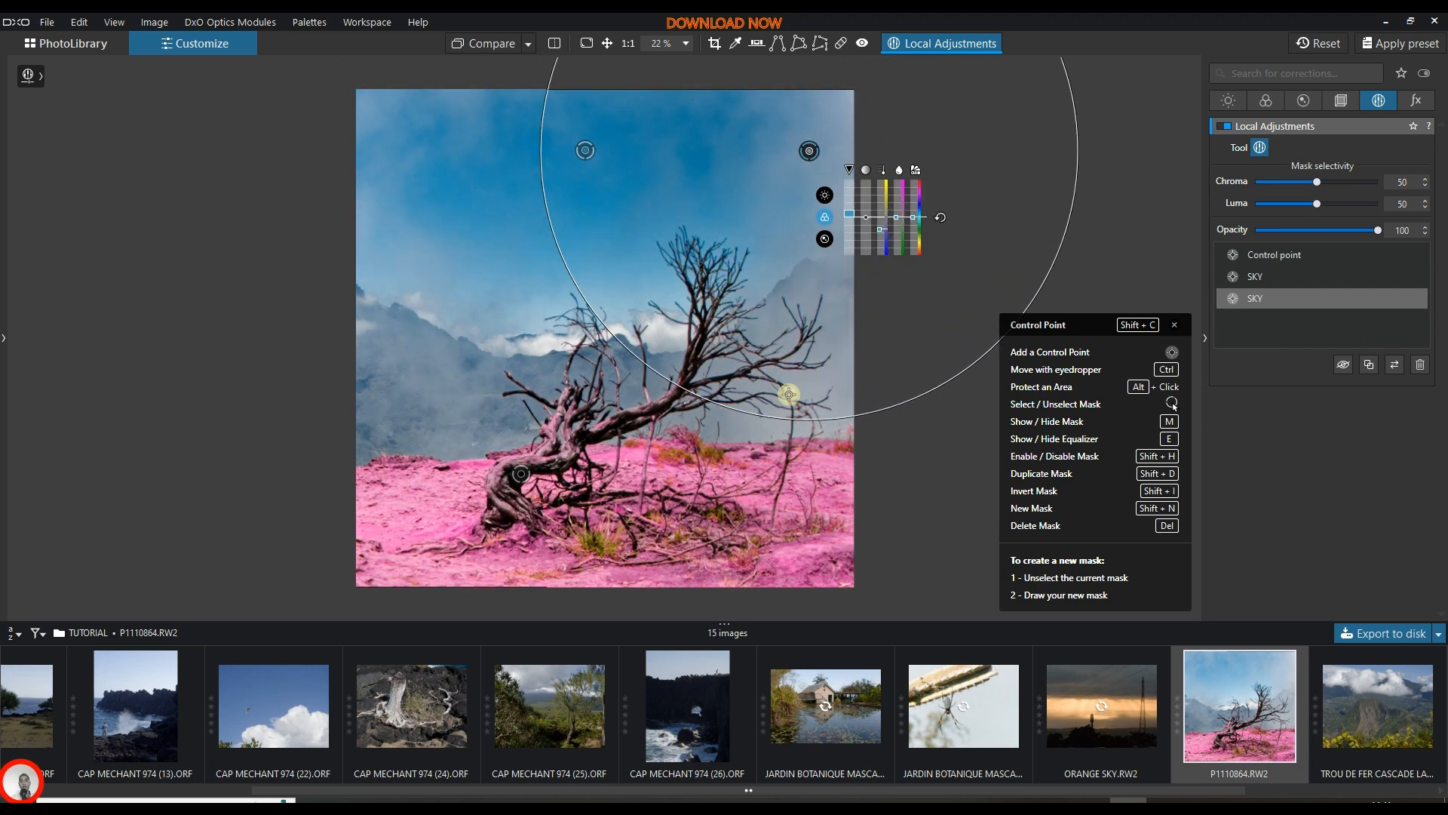
drag(810, 417, 810, 285)
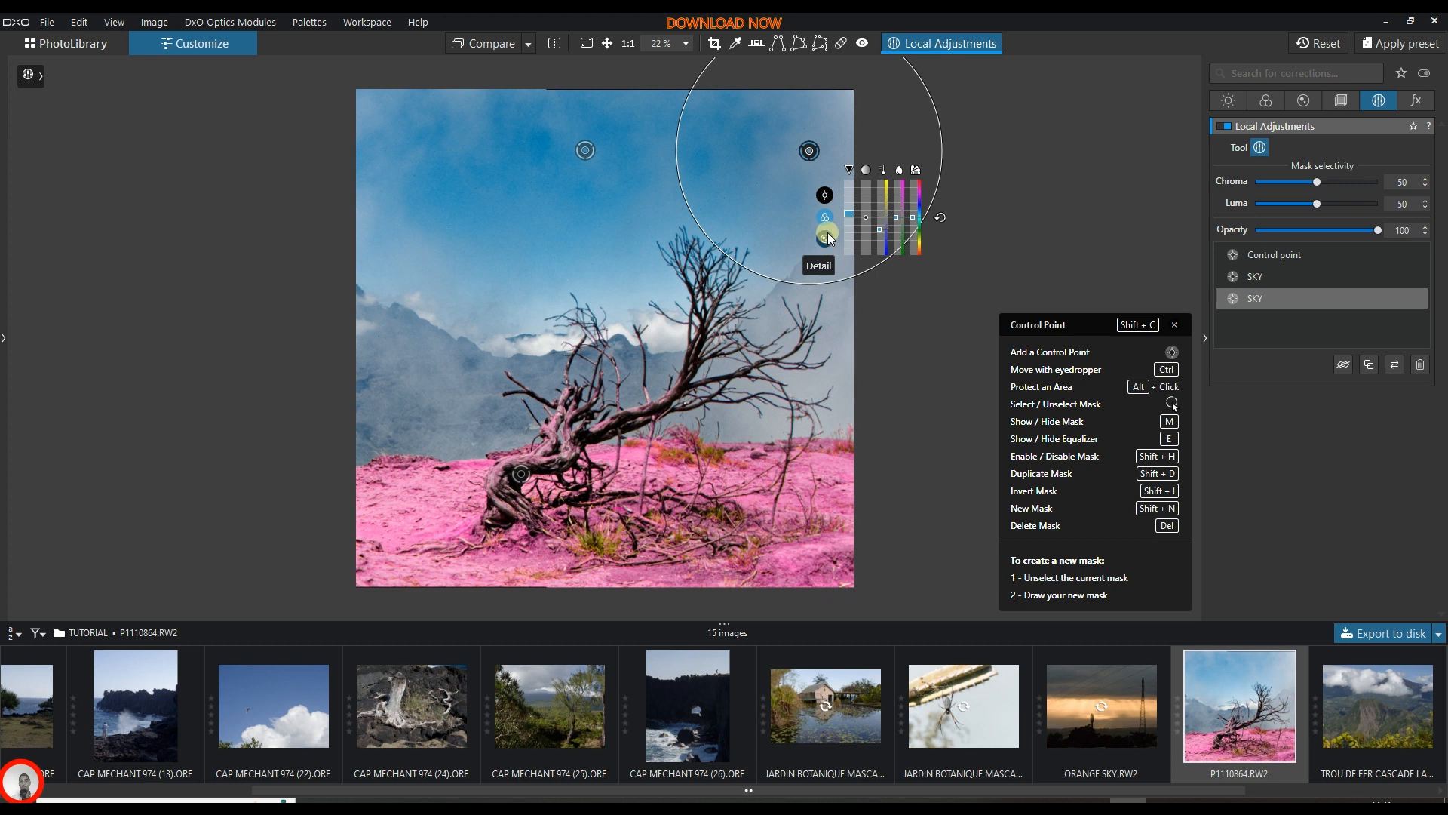
Raise ClearView Plus slightly in the duplicated SKY mask's Light equalizer, then dismiss the control point shortcut help.
click(824, 241)
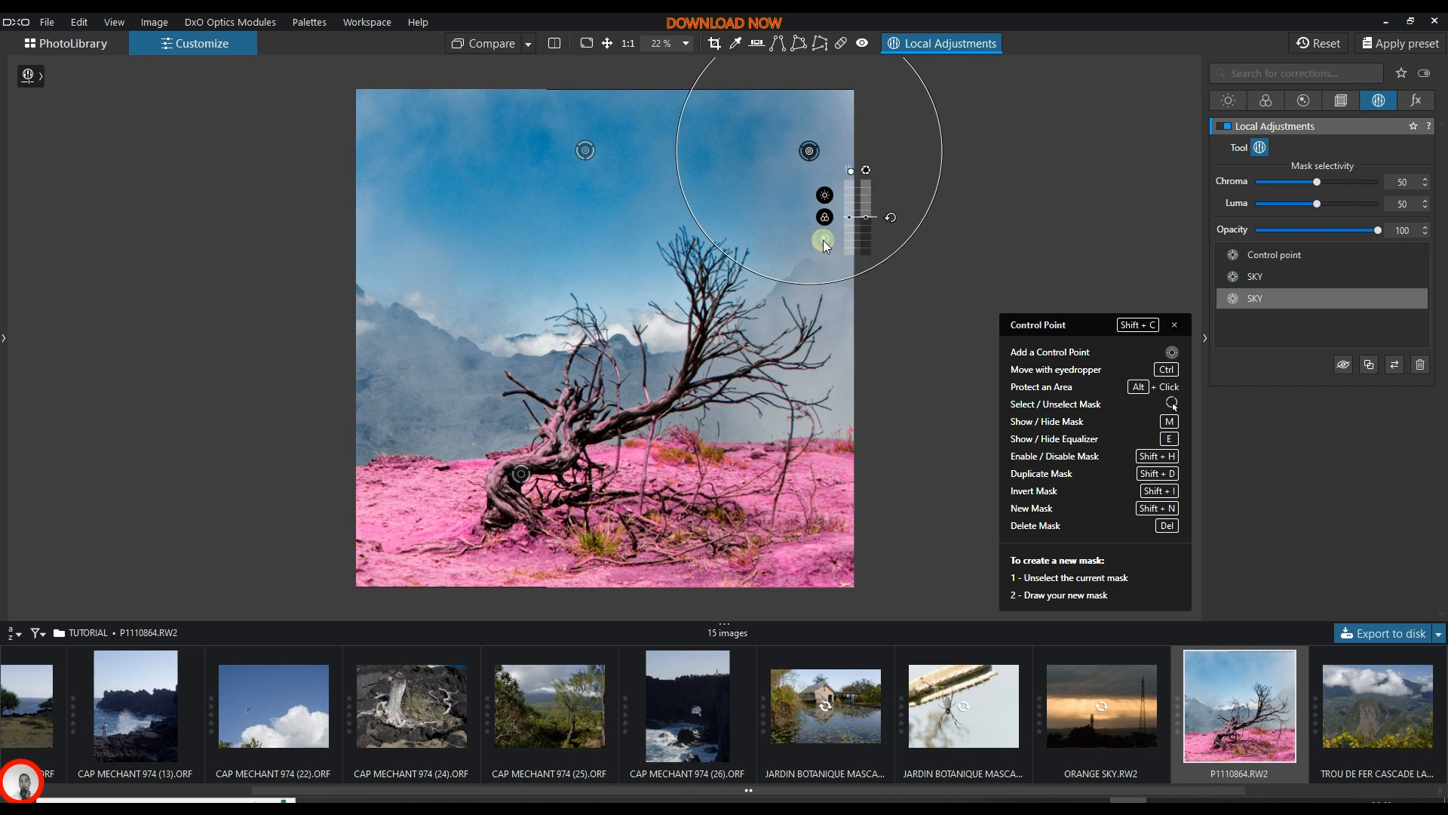
click(824, 239)
click(825, 217)
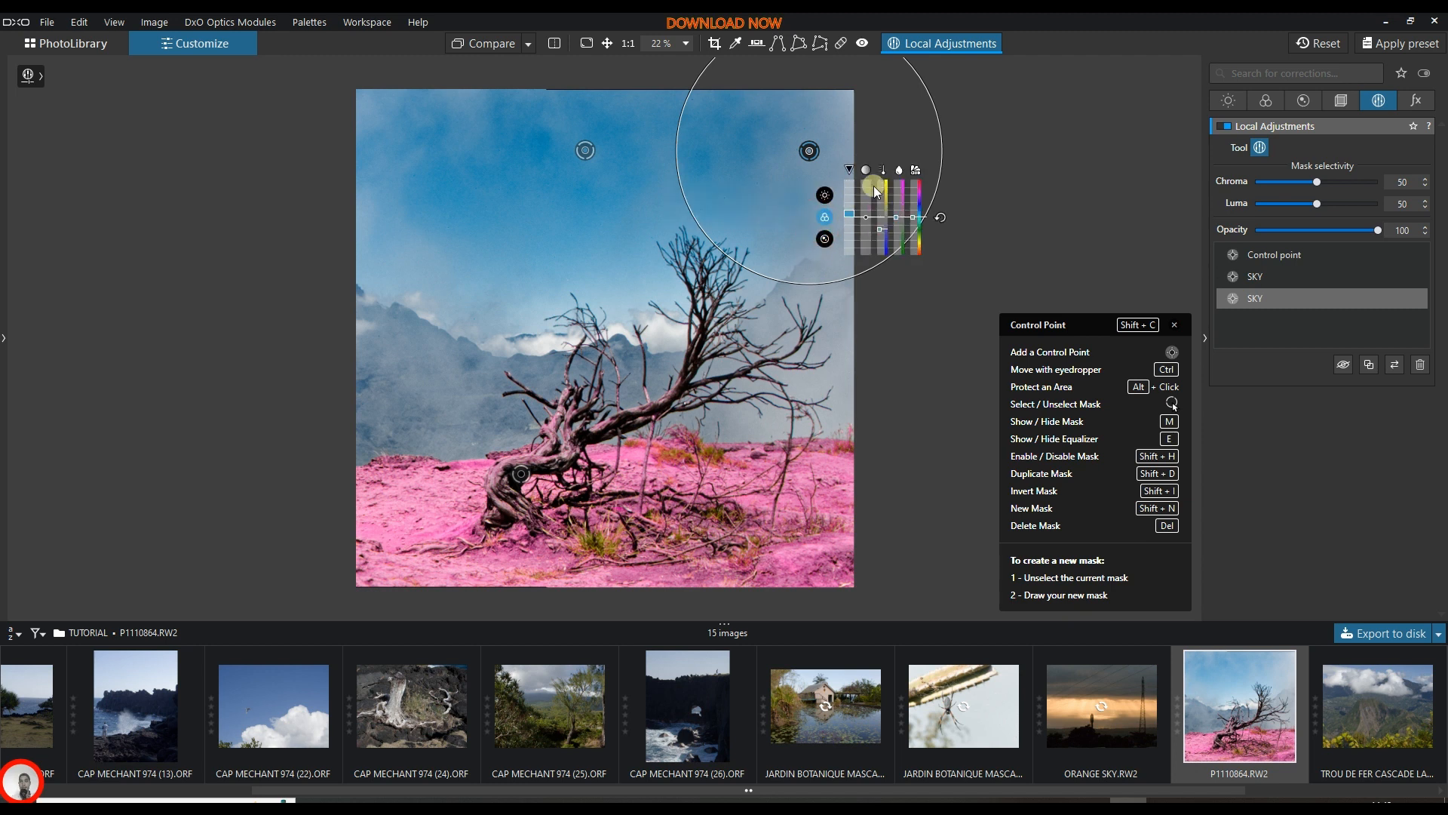
click(825, 194)
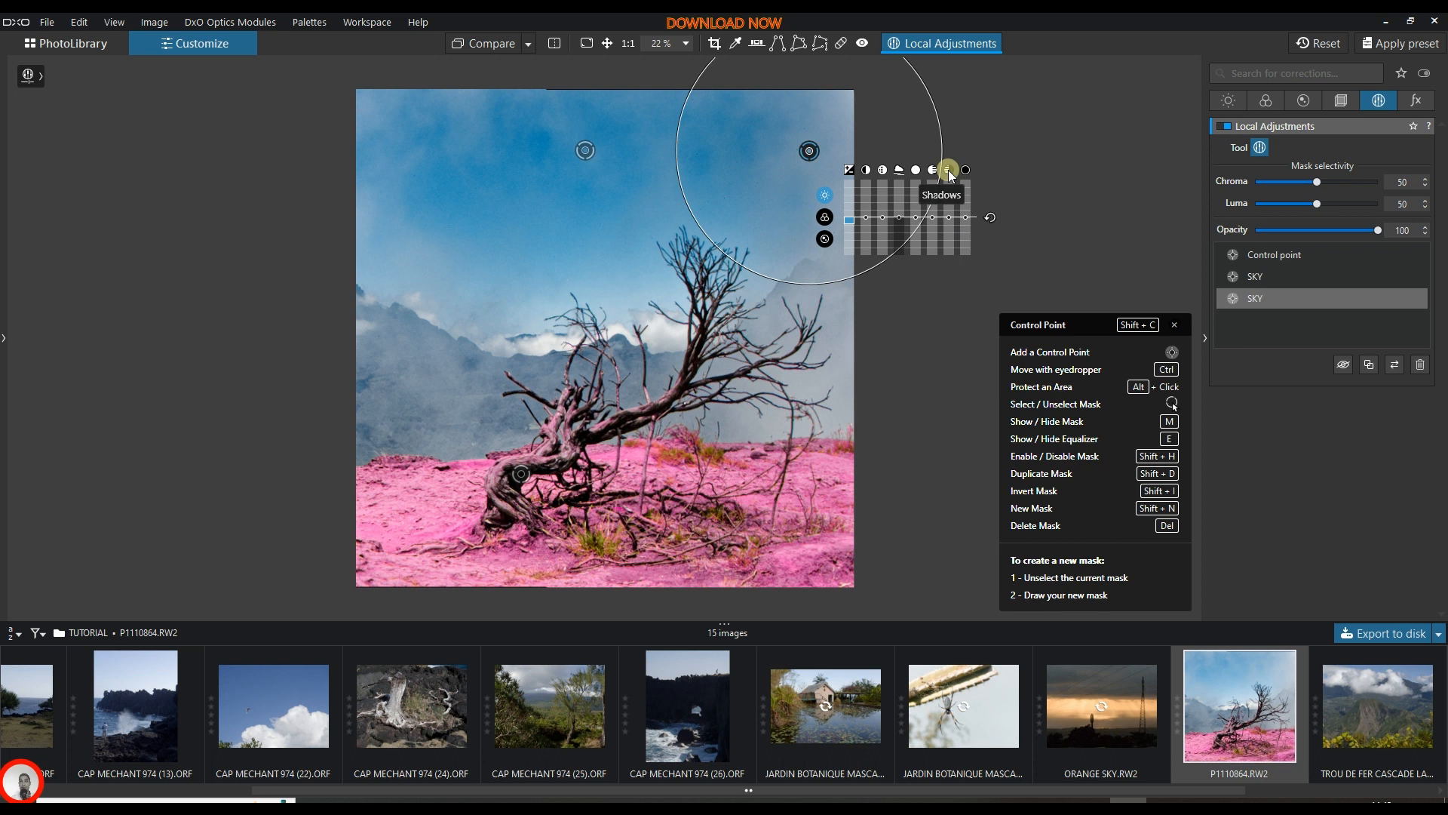
click(902, 171)
drag(899, 222, 899, 208)
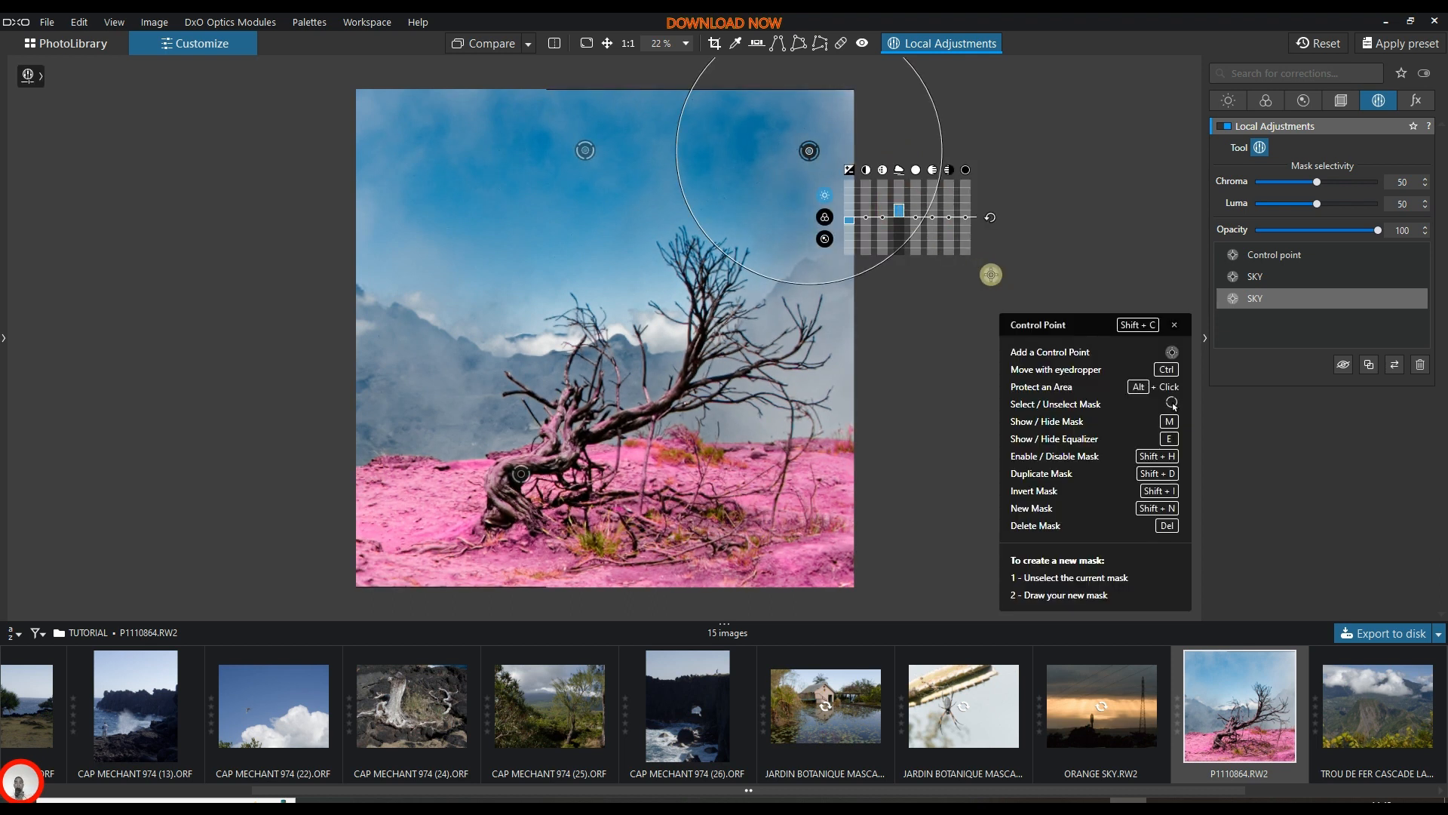
click(1173, 324)
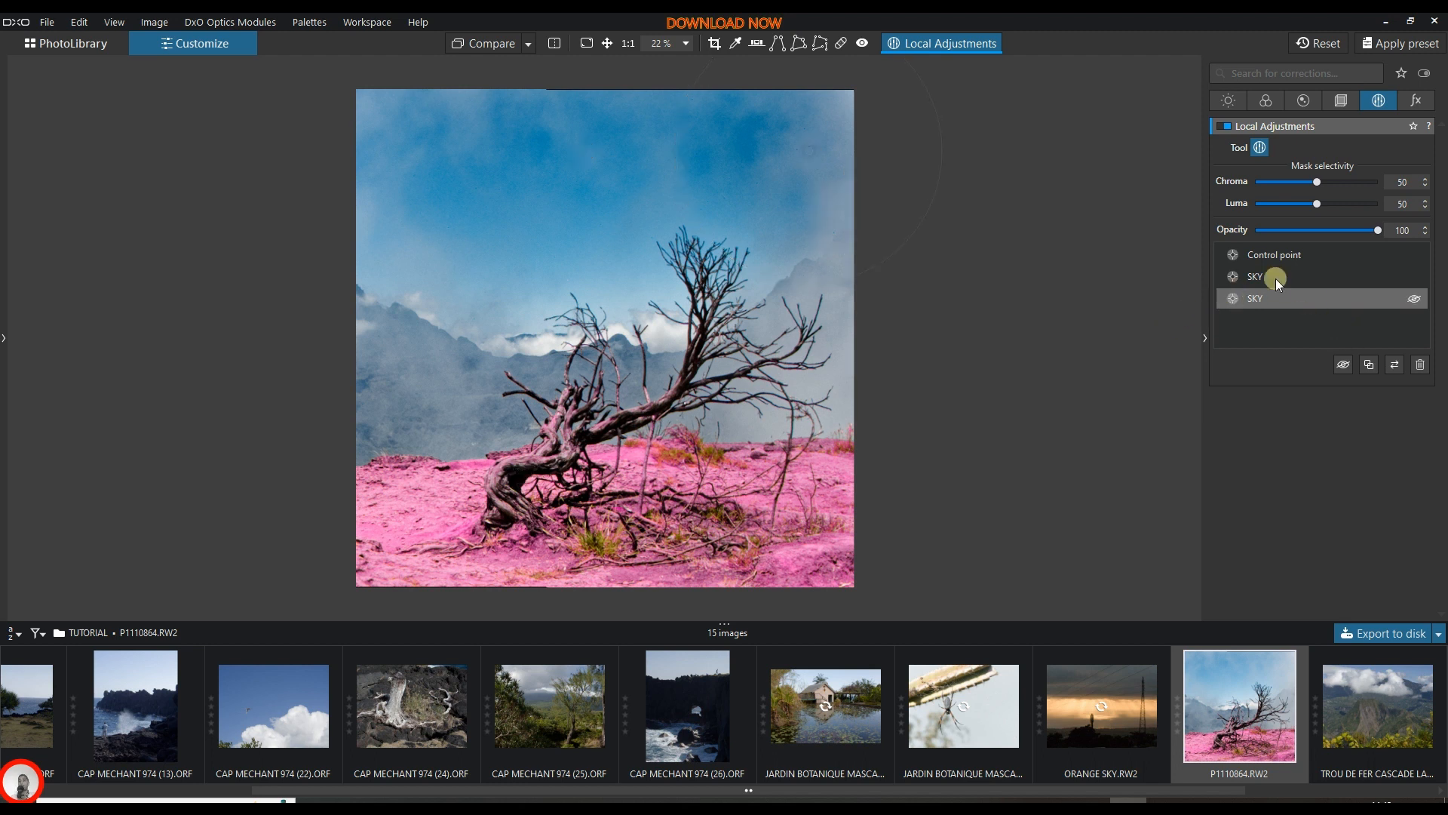
Compare the corrected photo with the original in a full-screen split view, moving the divider off the tree.
click(1234, 100)
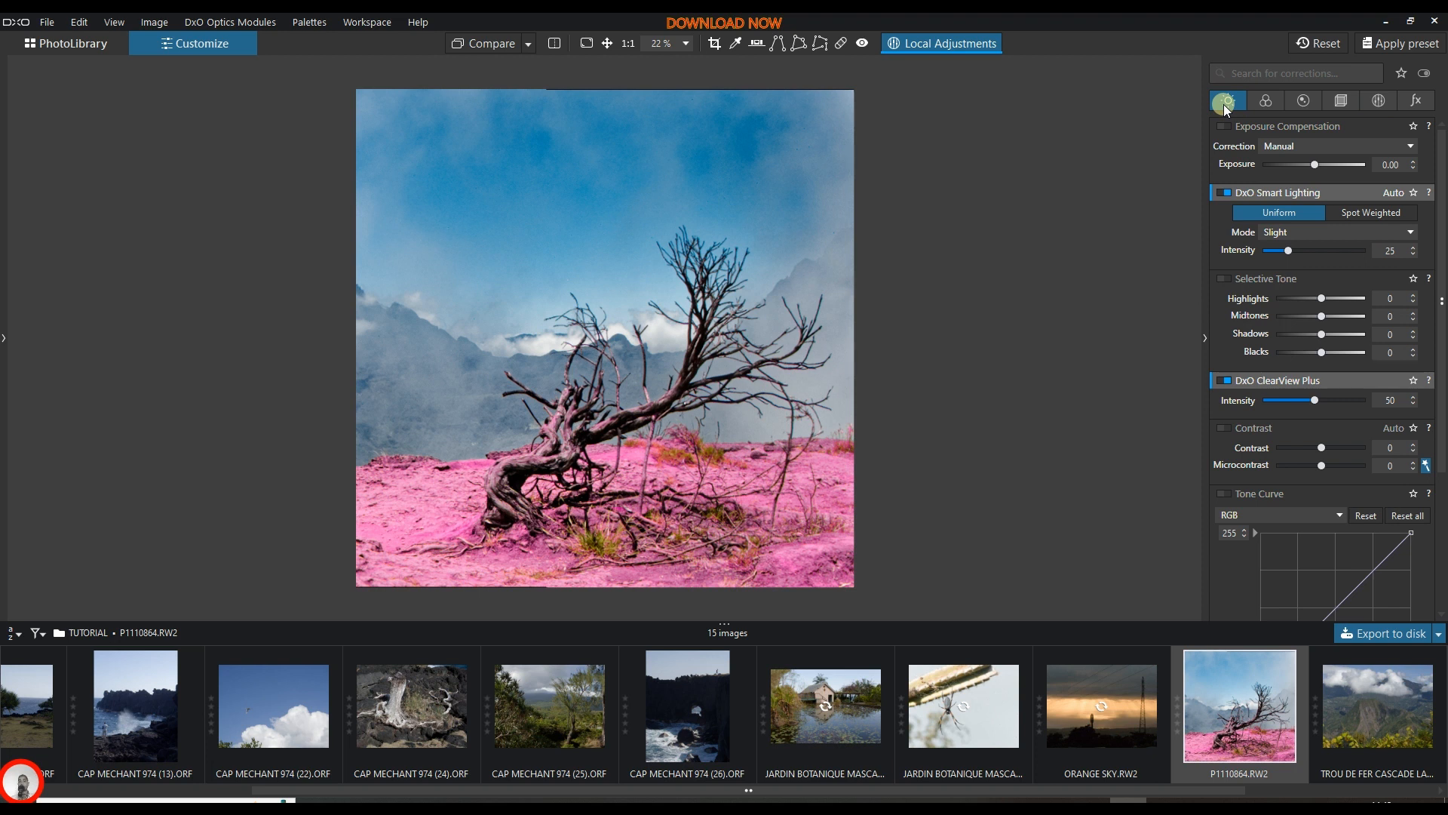
click(608, 42)
click(587, 43)
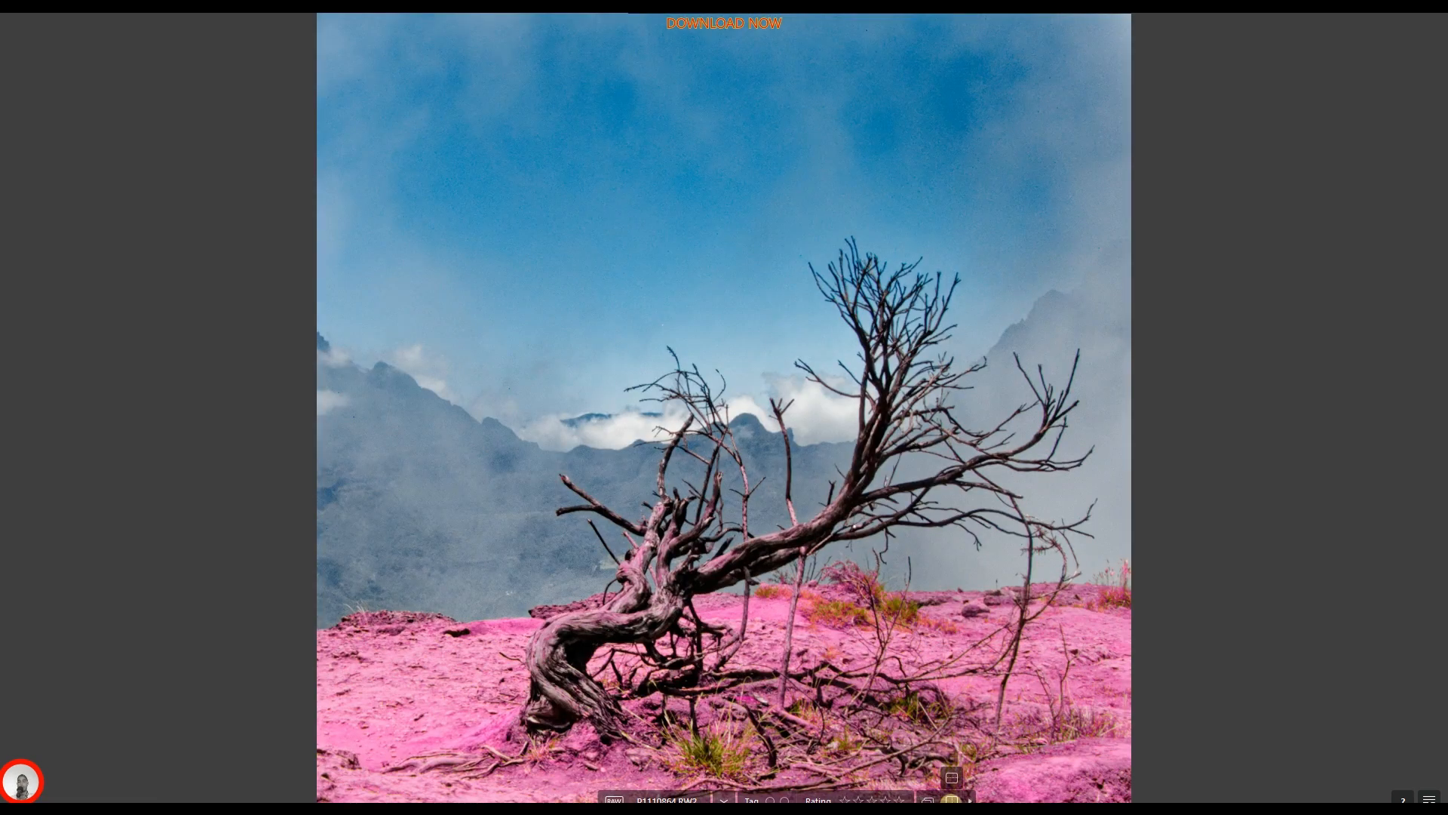
click(952, 800)
drag(764, 414, 479, 605)
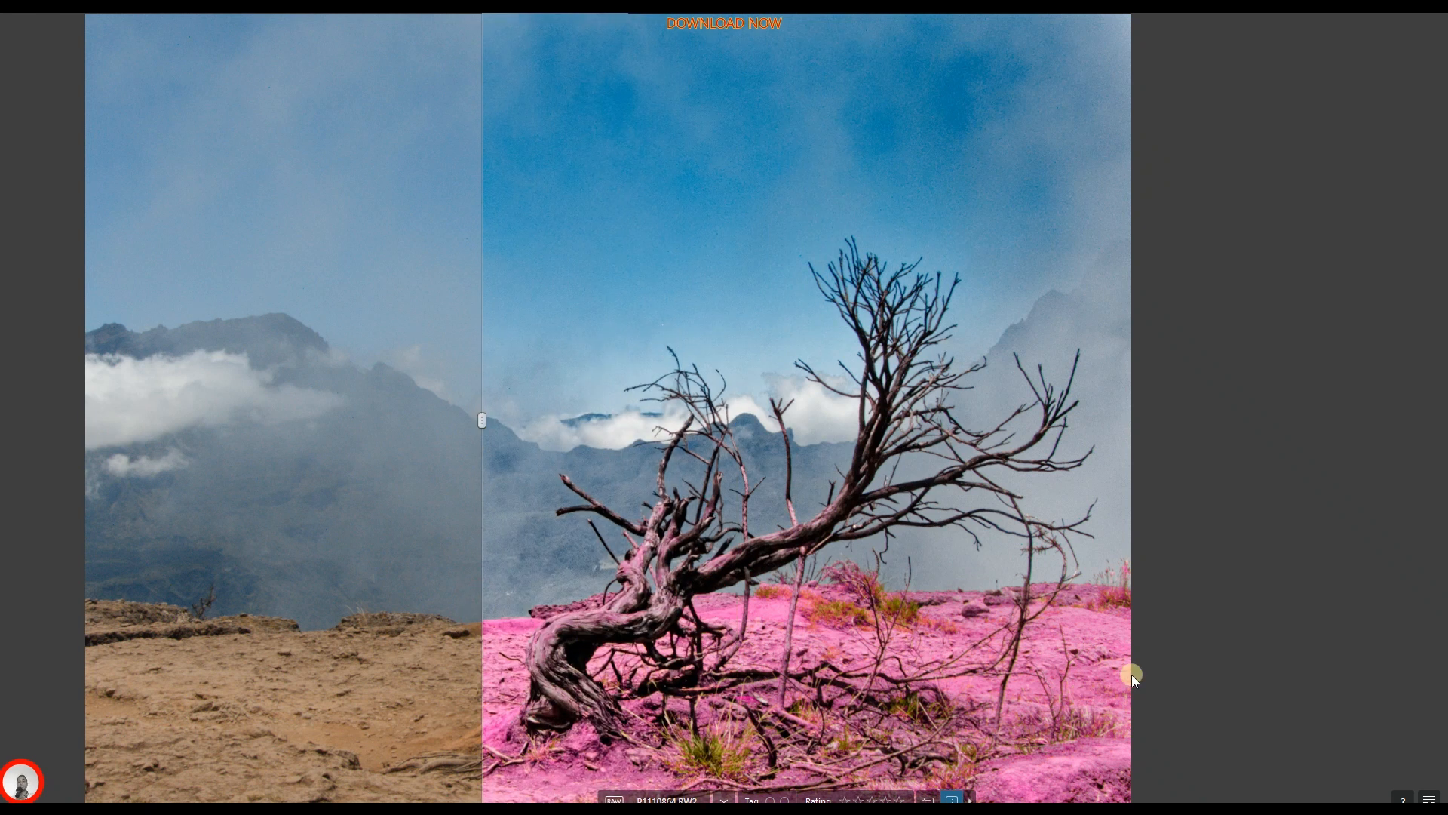
key(Escape)
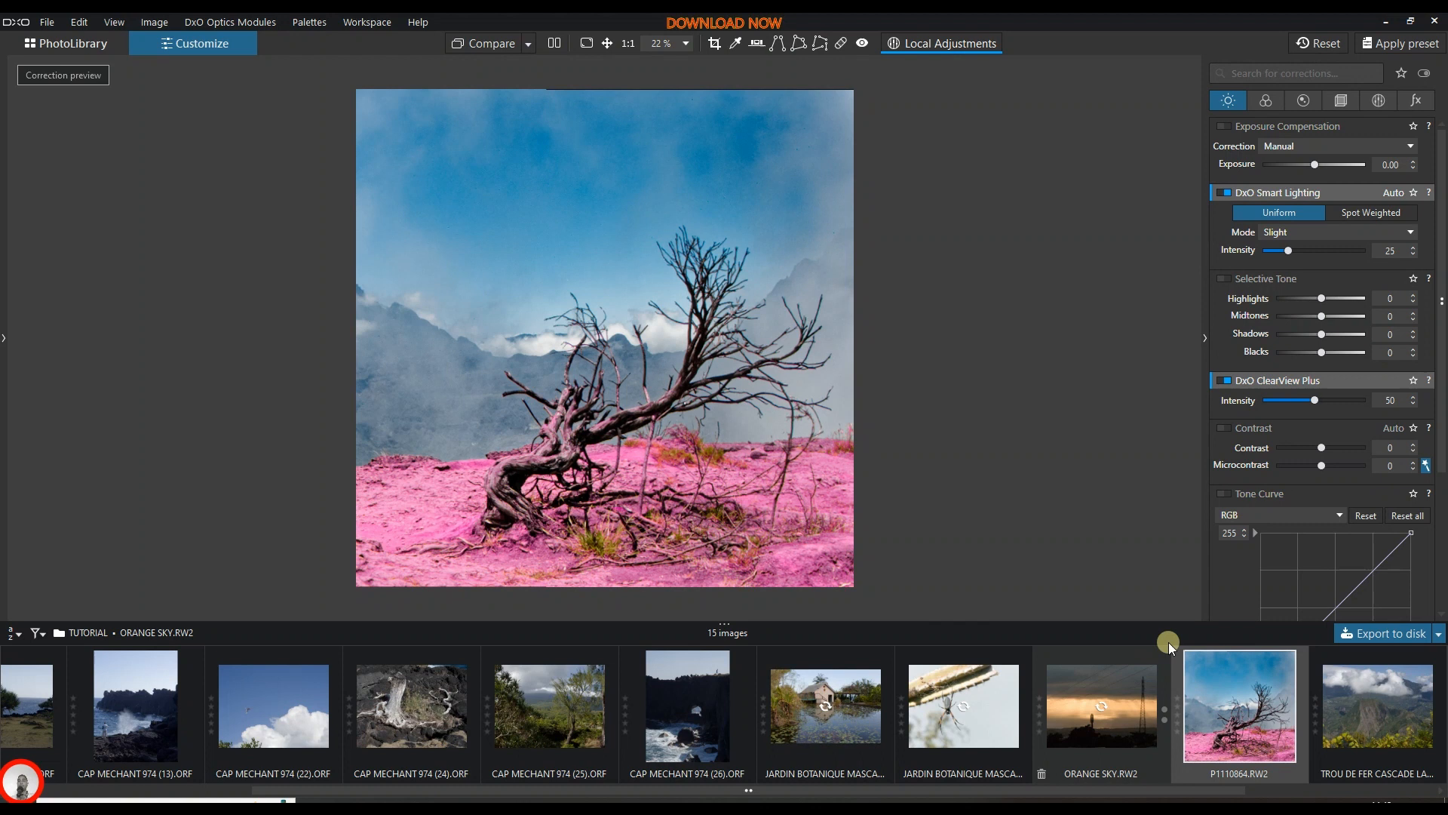
Turn off the HSL correction in the color corrections to remove the pink tint from the ground.
click(1267, 100)
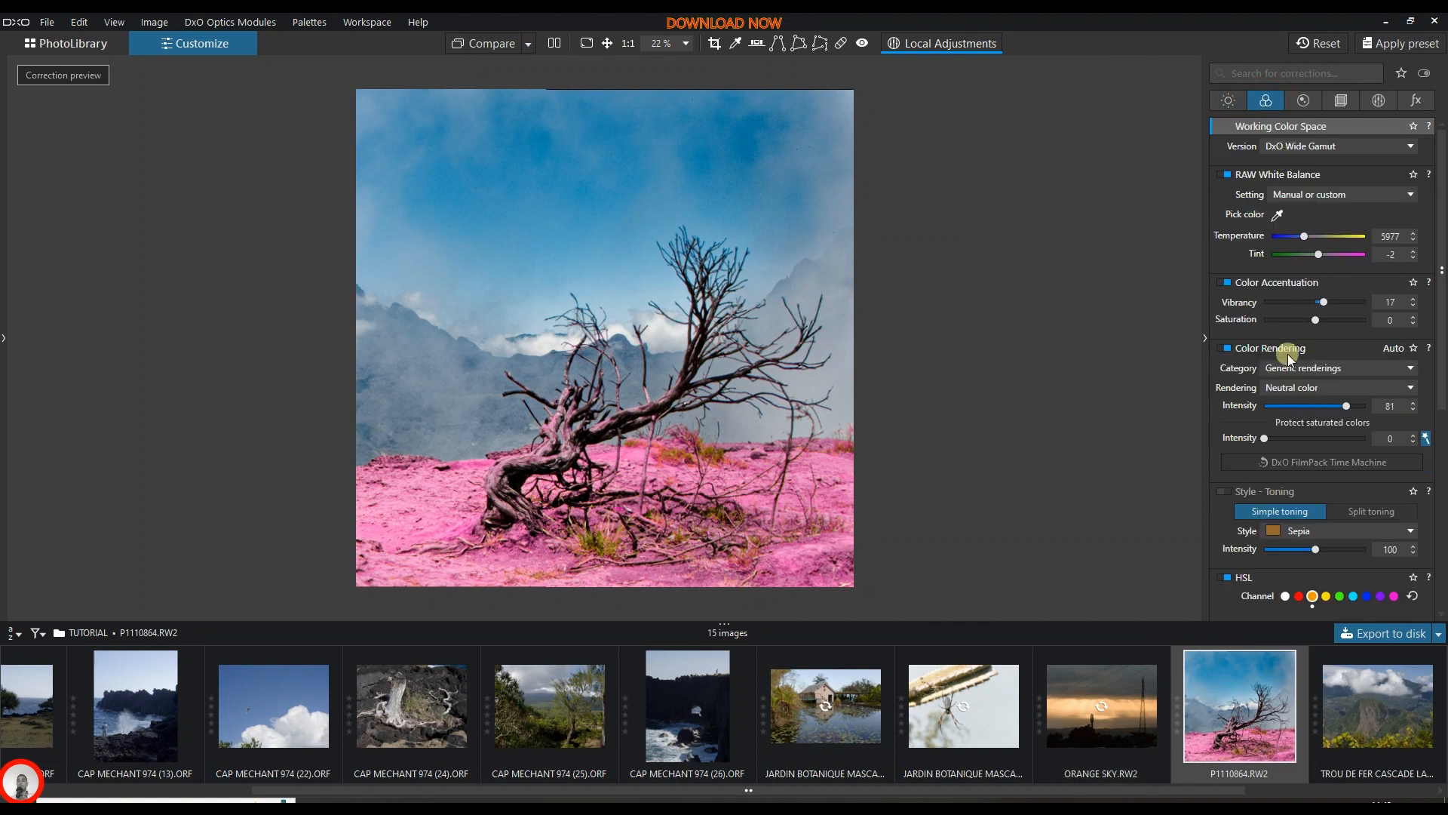
scroll(1241, 399, down, 3)
click(1229, 468)
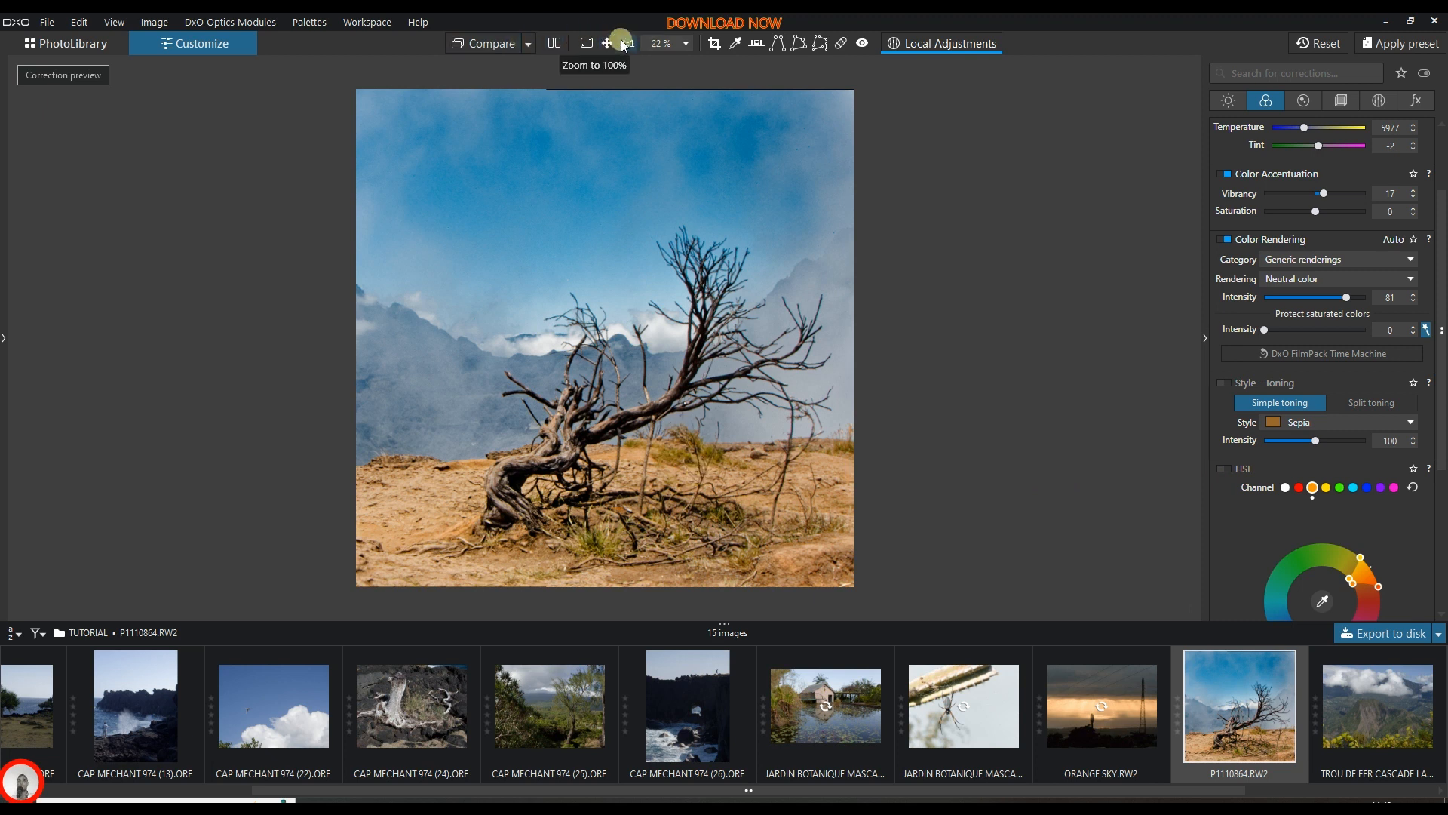
Check the photo without the HSL correction against the original in full screen, shifting the split divider further from the tree.
click(587, 42)
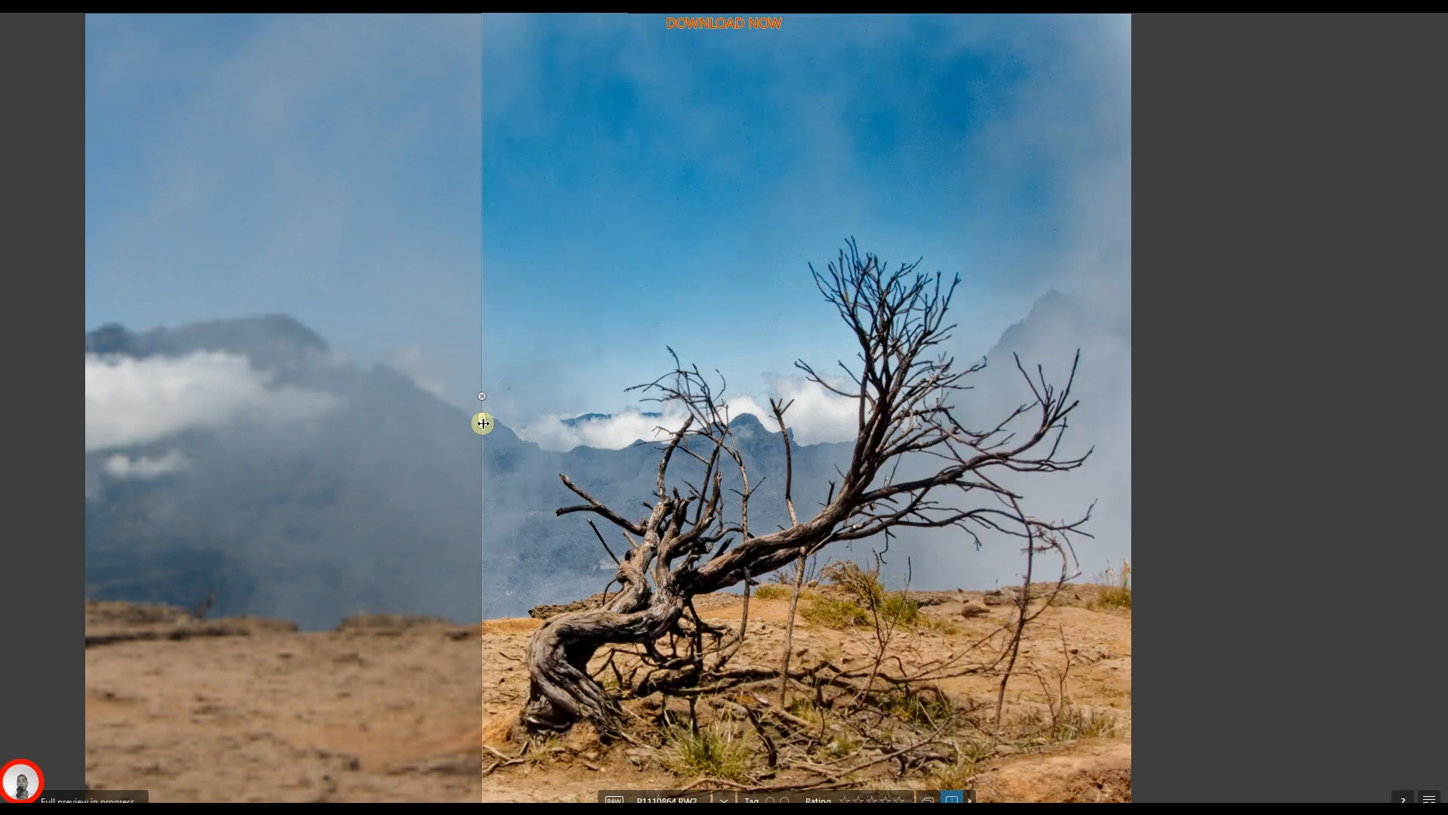
drag(483, 423, 403, 522)
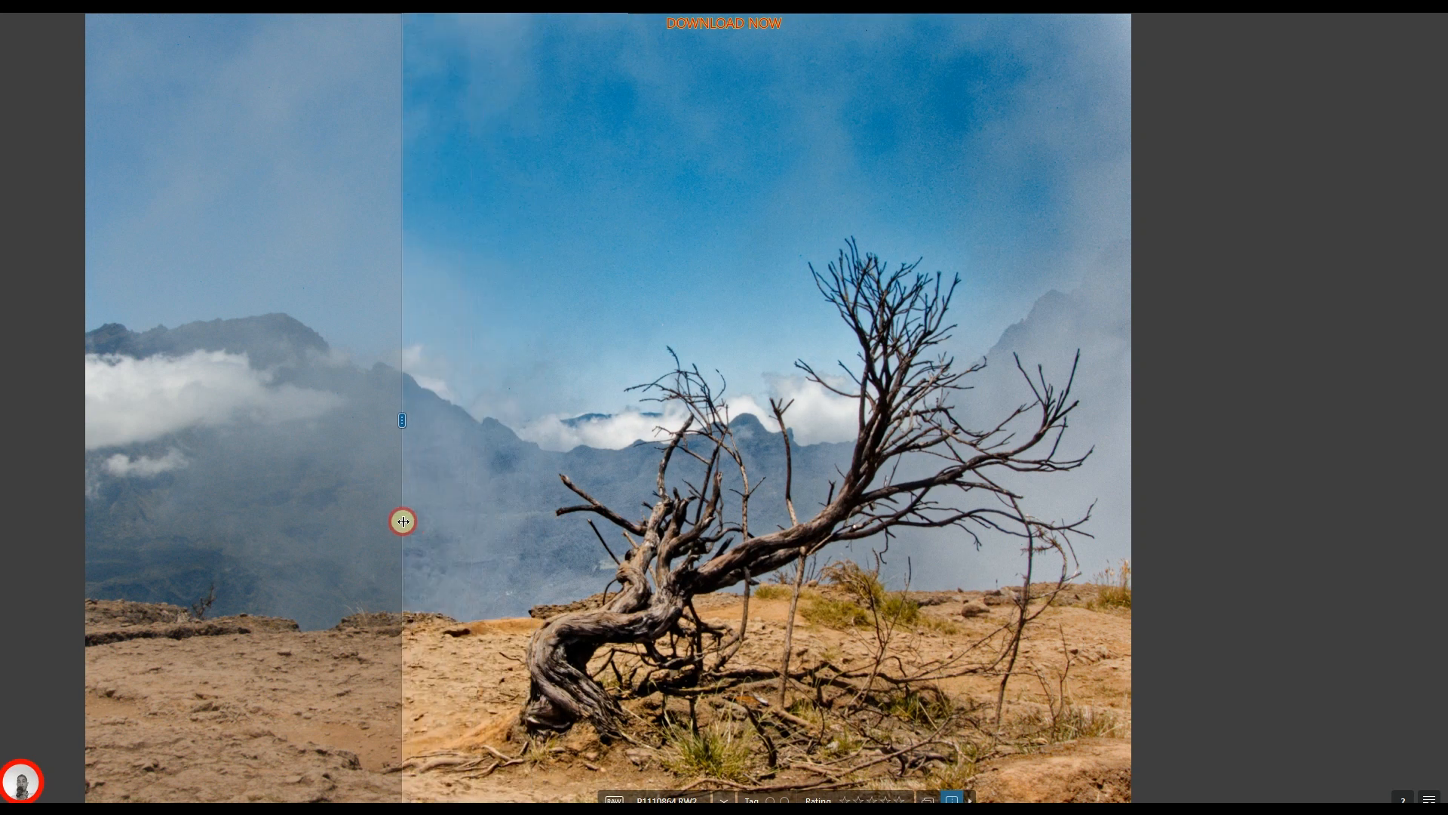
key(F11)
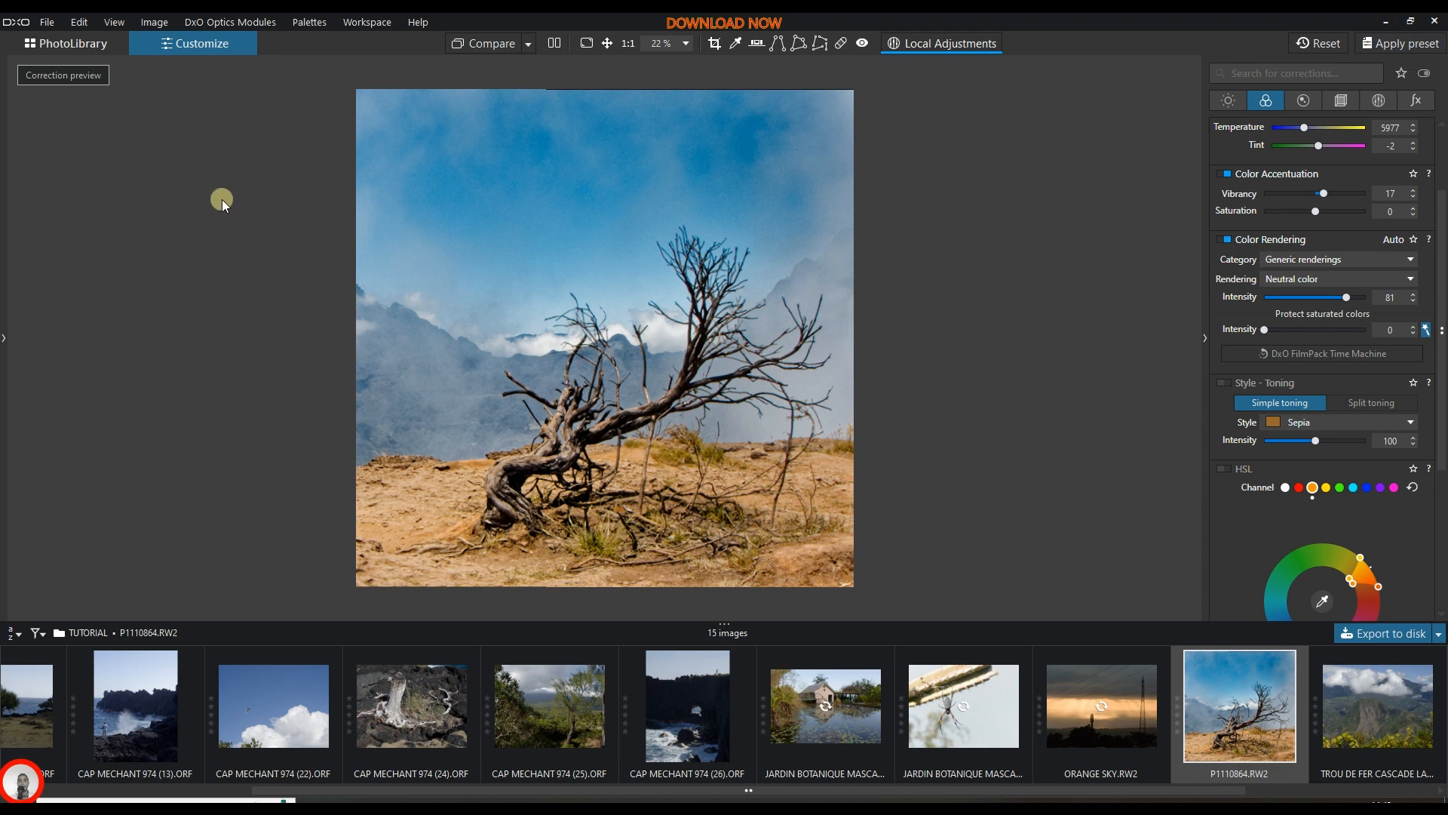
scroll(34, 703, up, 3)
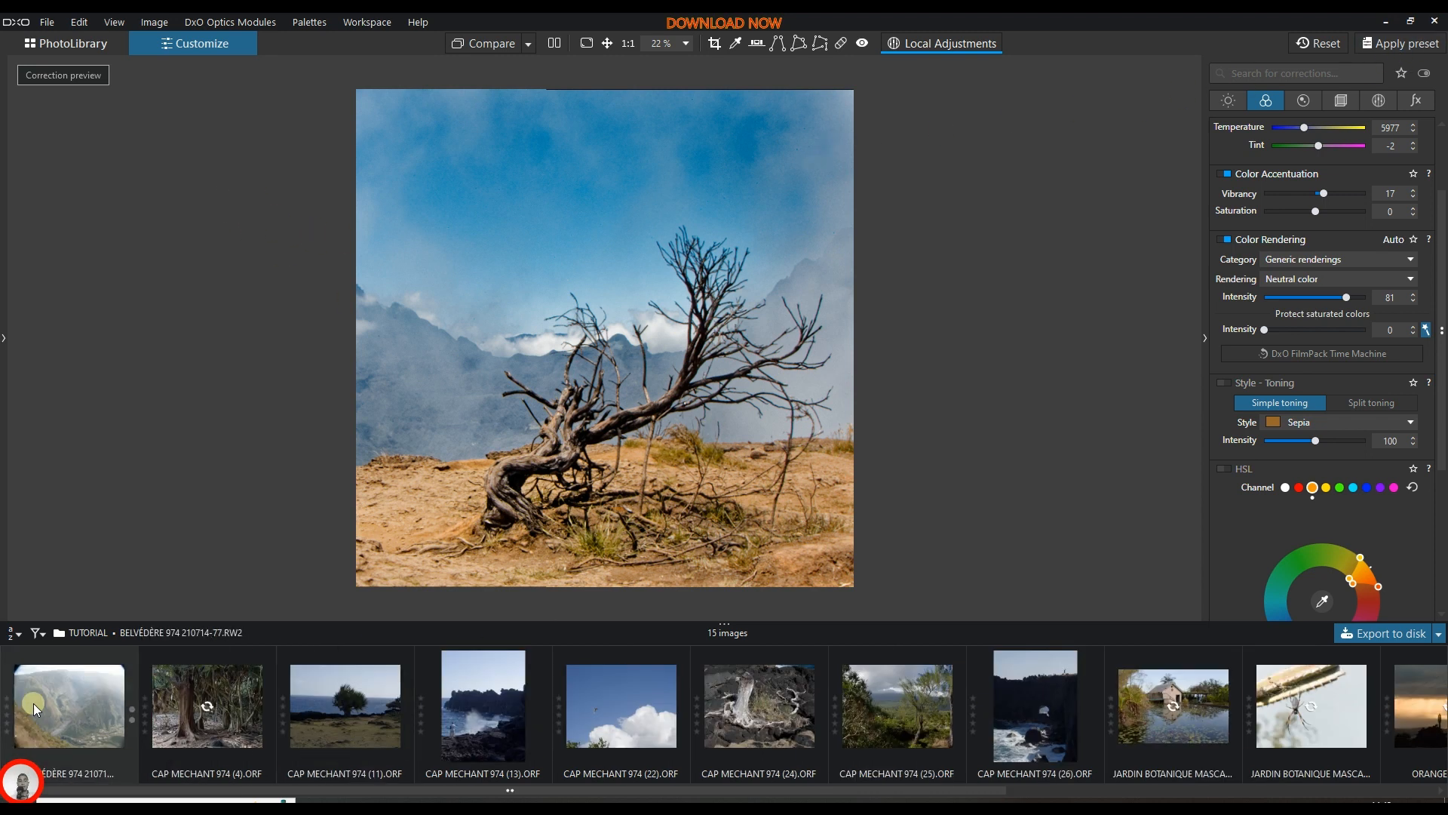
scroll(39, 701, down, 2)
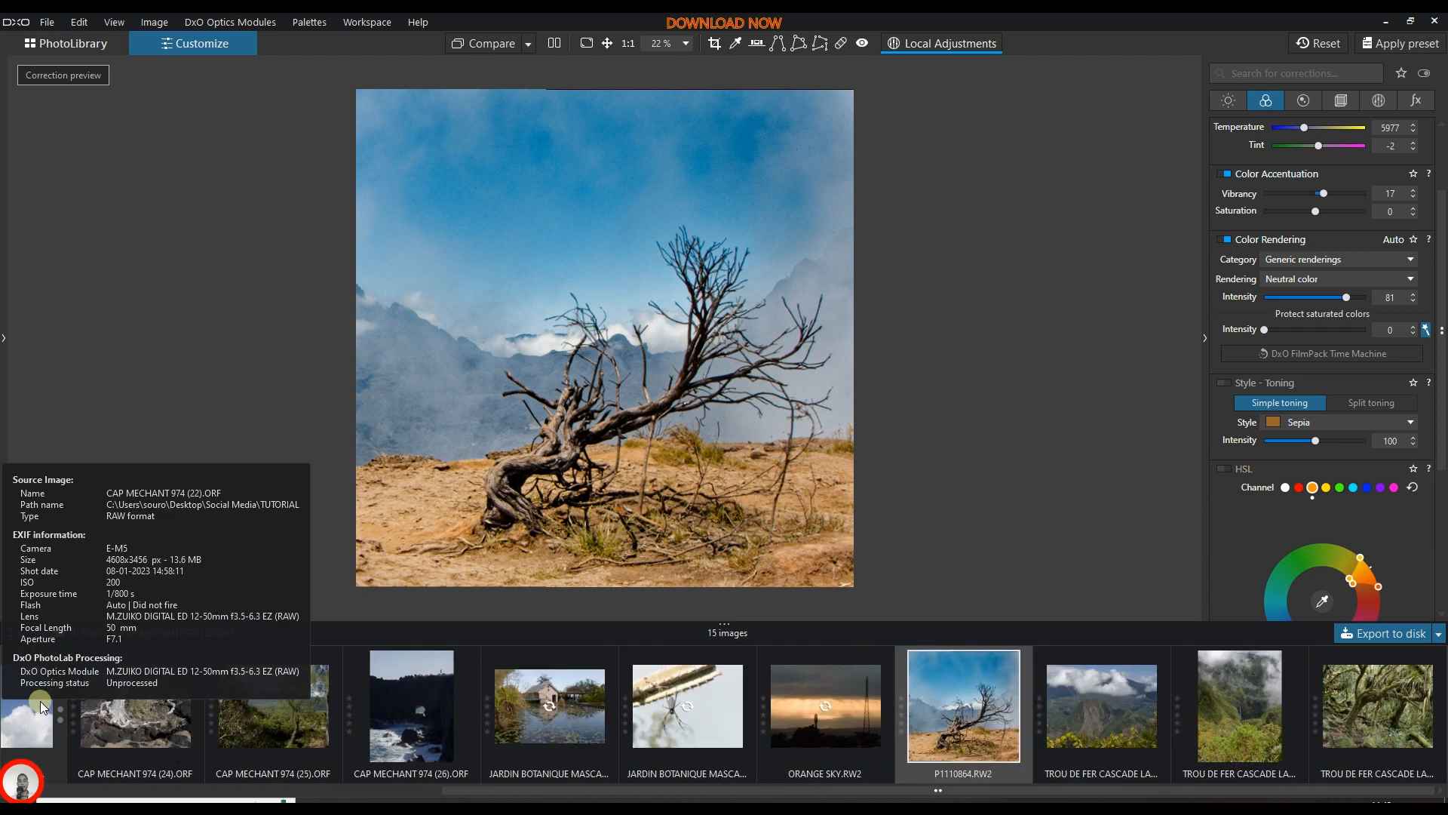
scroll(39, 700, up, 1)
right_click(549, 221)
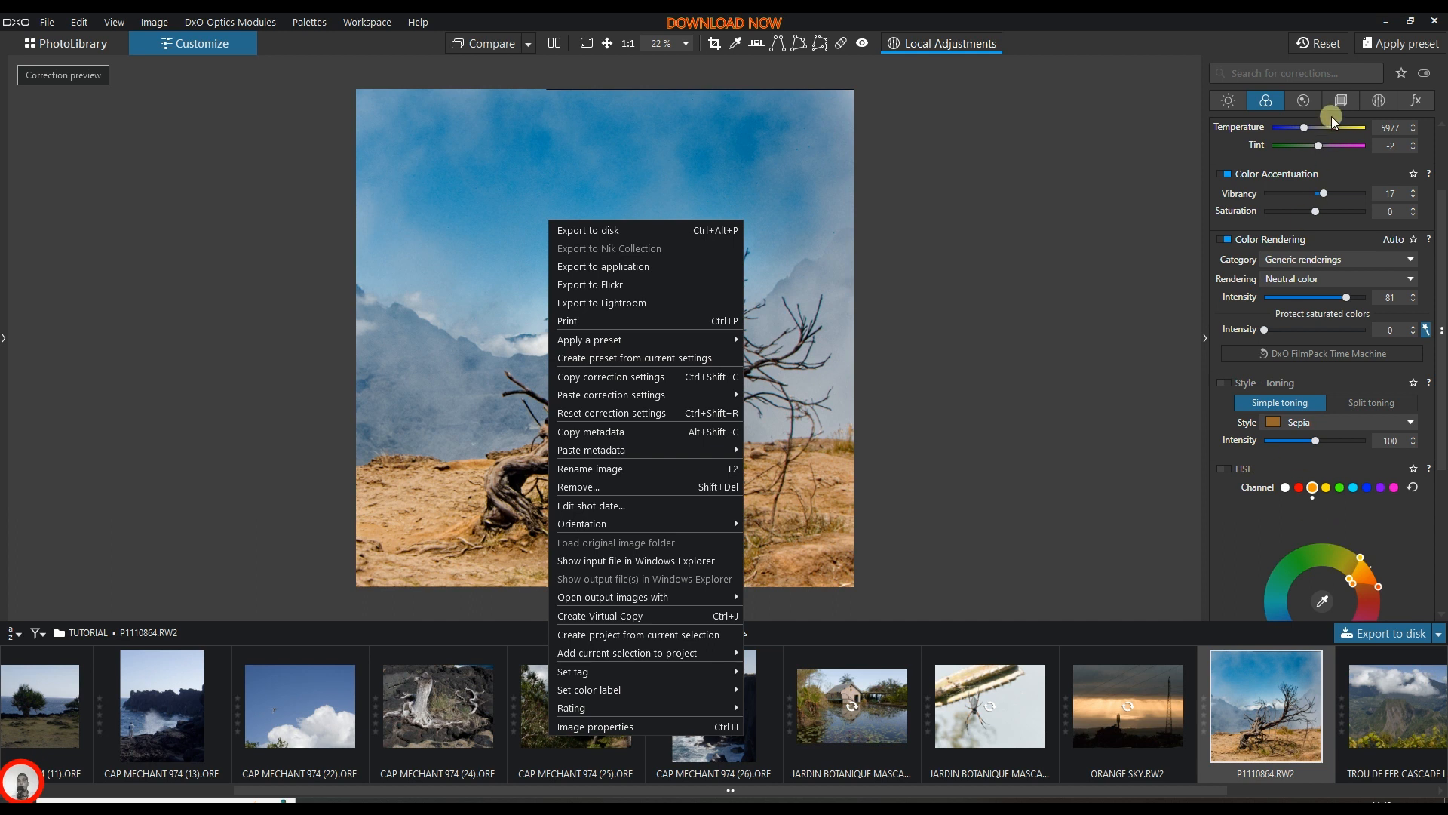
Export the photo to disk with the Standard output JPEG option, setting its destination to the Desktop's Social Media\TUTORIAL folder.
click(1391, 631)
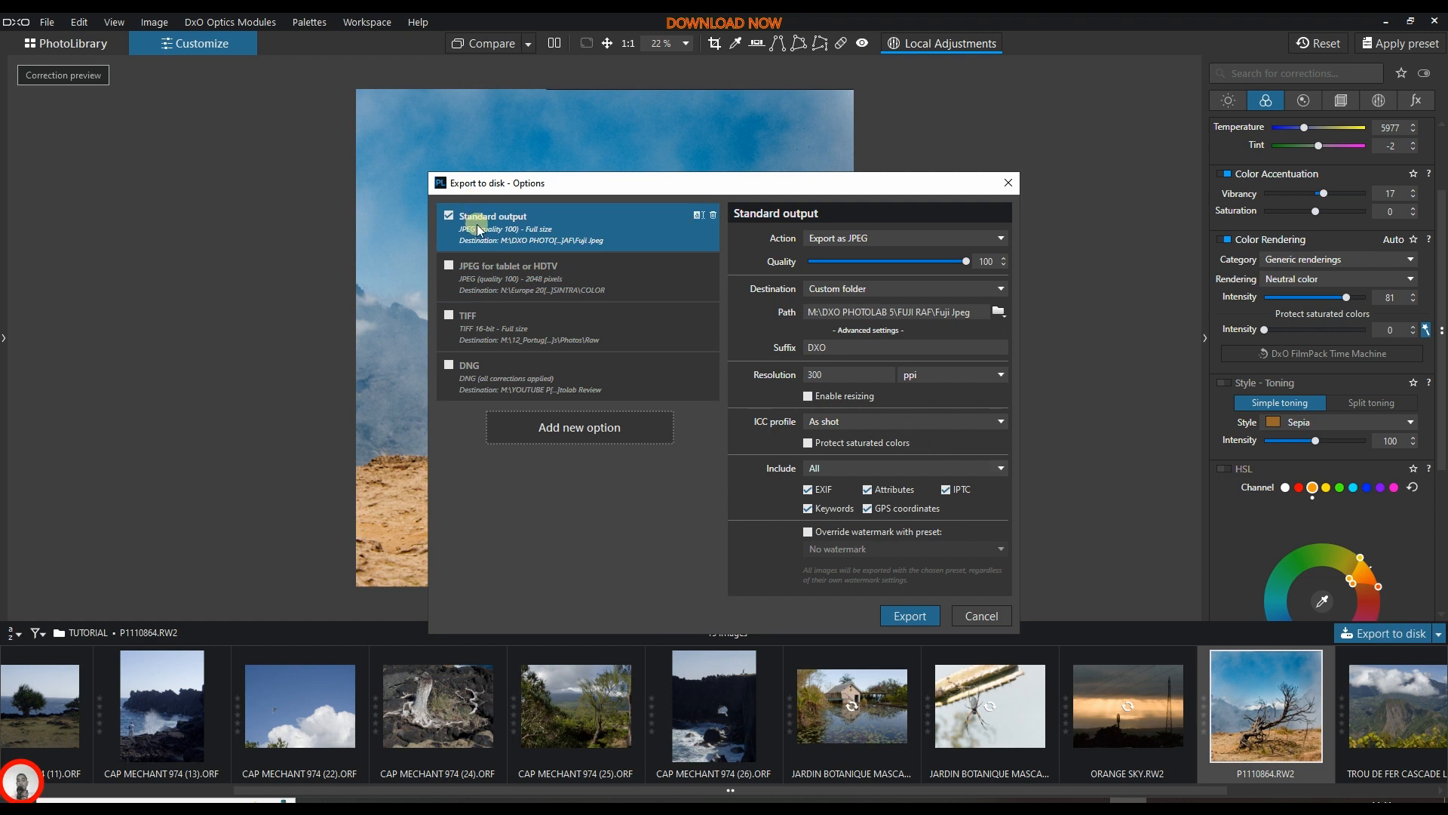
click(999, 312)
scroll(68, 128, up, 5)
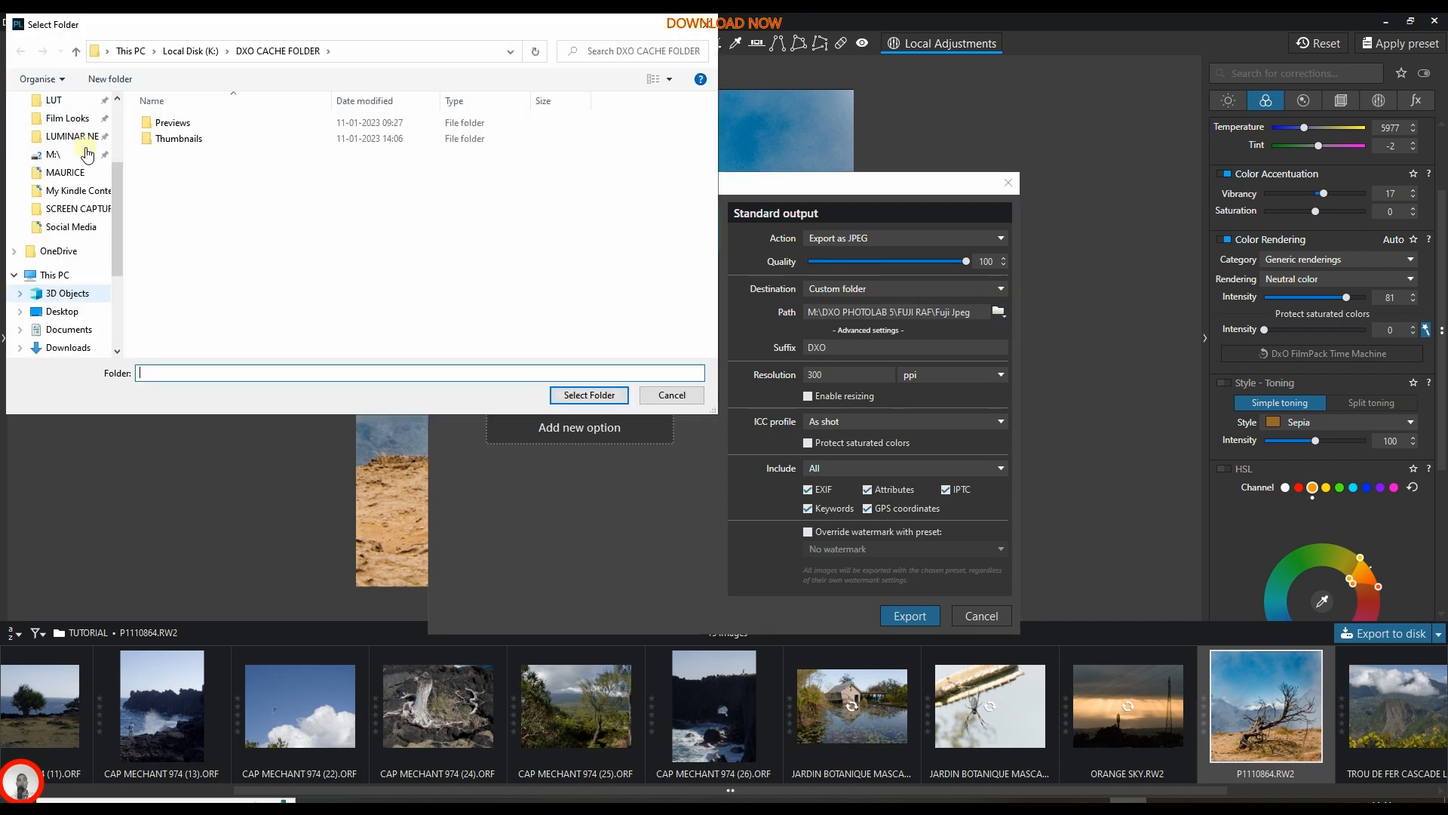
click(64, 130)
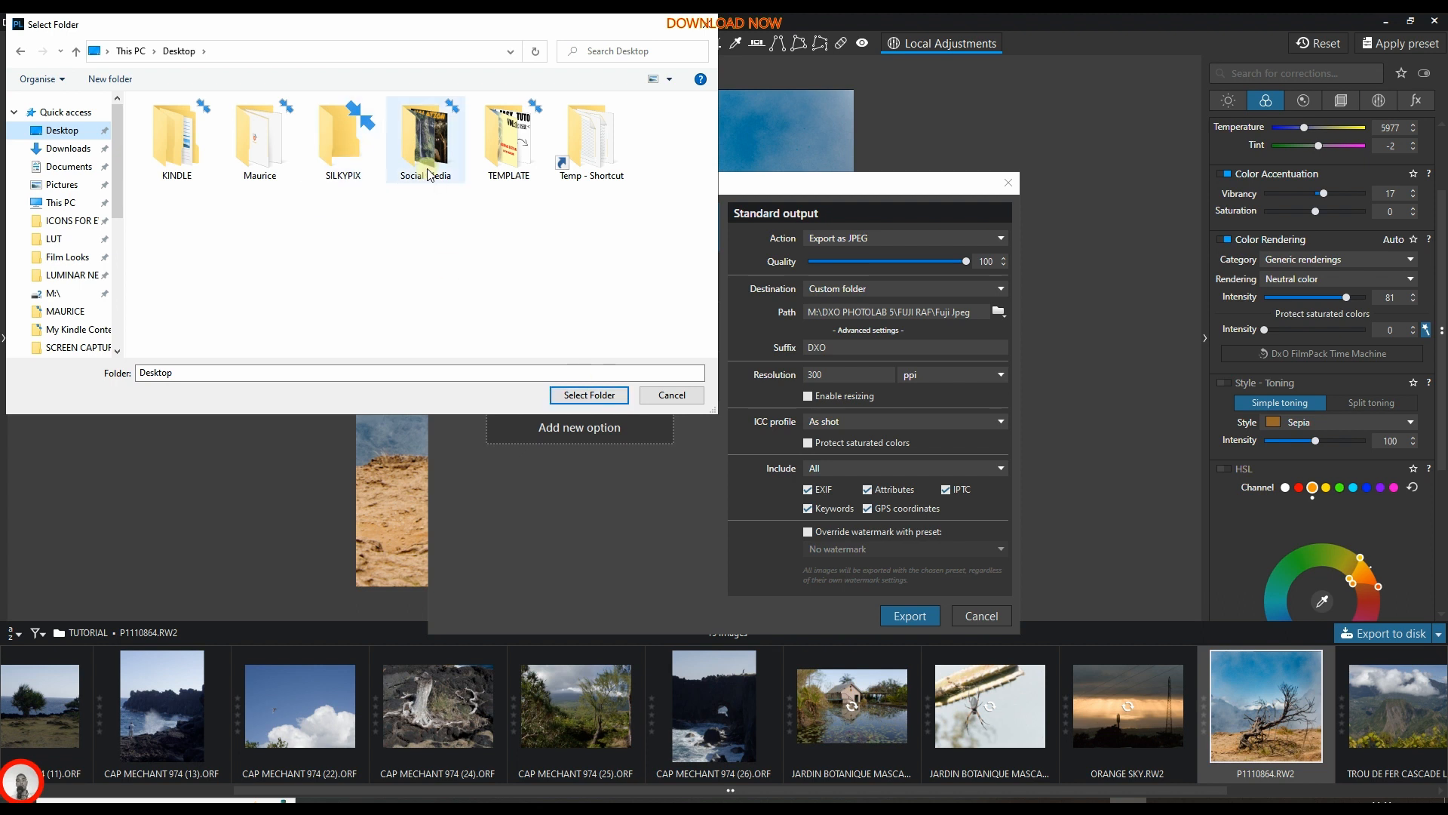
double_click(425, 139)
double_click(501, 154)
click(589, 395)
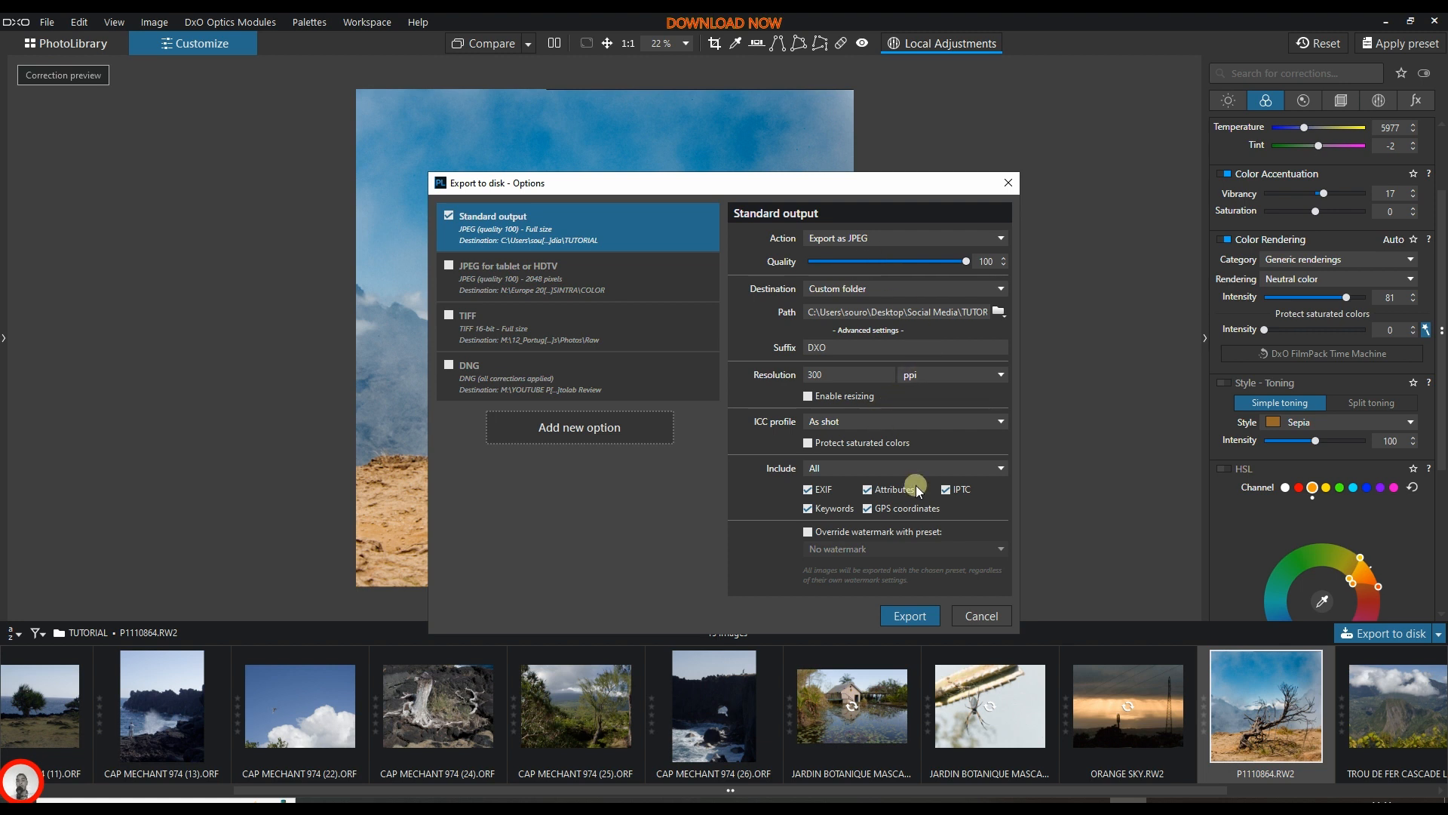
click(915, 617)
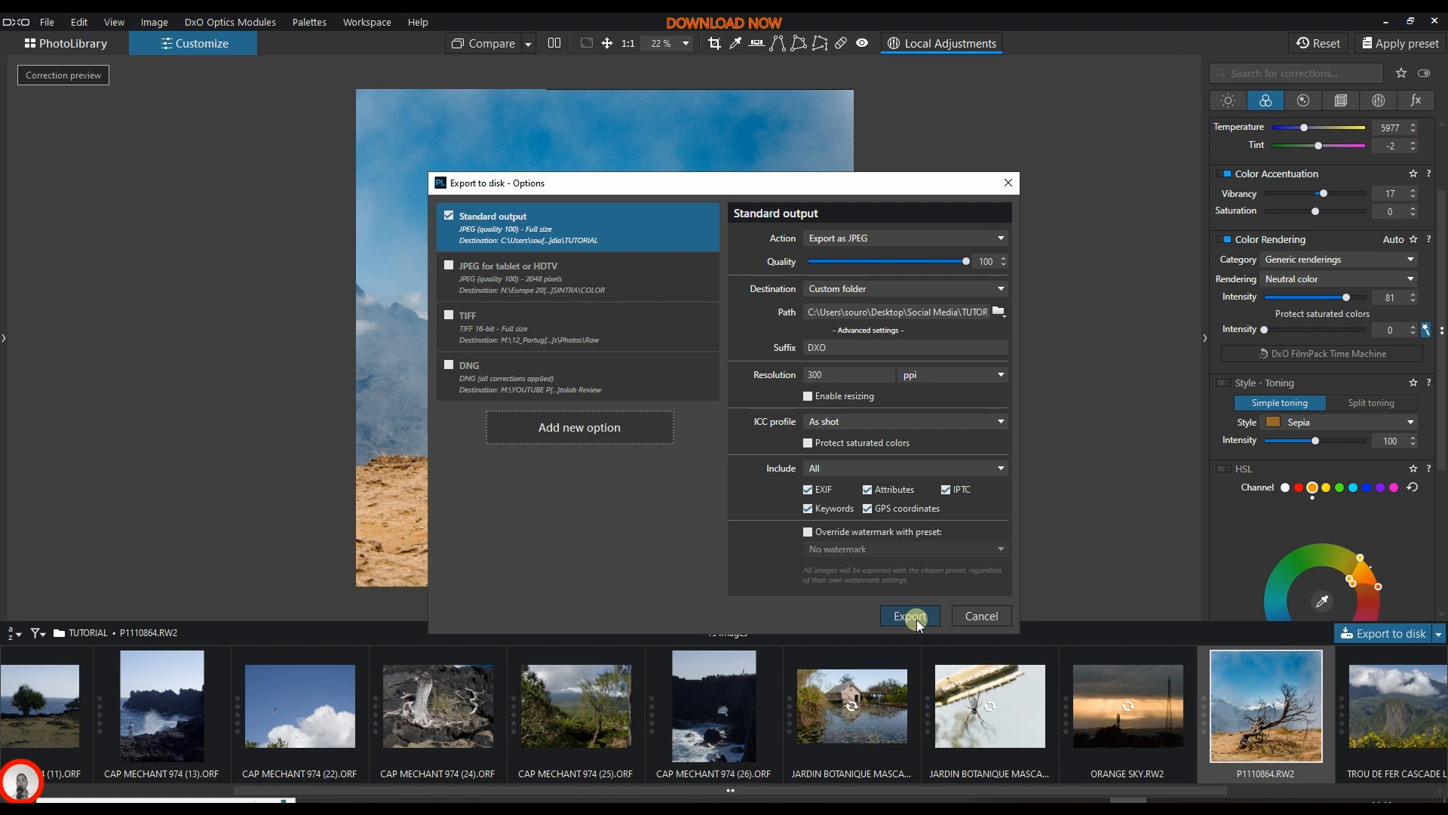